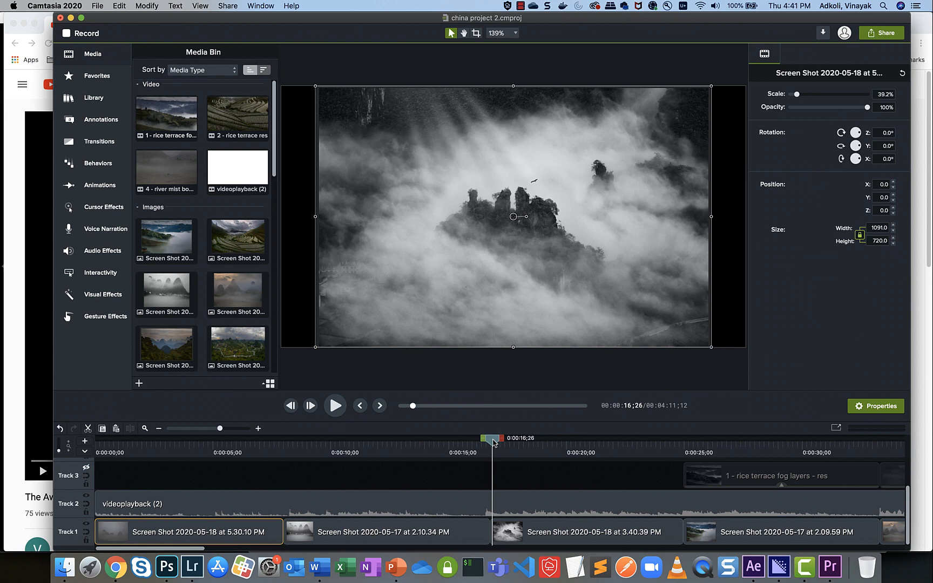
Open 0- opening intro- res.psd from the China folder in Photoshop and capture a screenshot of the whole image.
{"action": "mouse_move", "coordinate": [493, 442]}
{"action": "left_mouse_down"}
{"action": "mouse_move", "coordinate": [463, 441]}
{"action": "mouse_move", "coordinate": [480, 441]}
{"action": "left_mouse_up"}
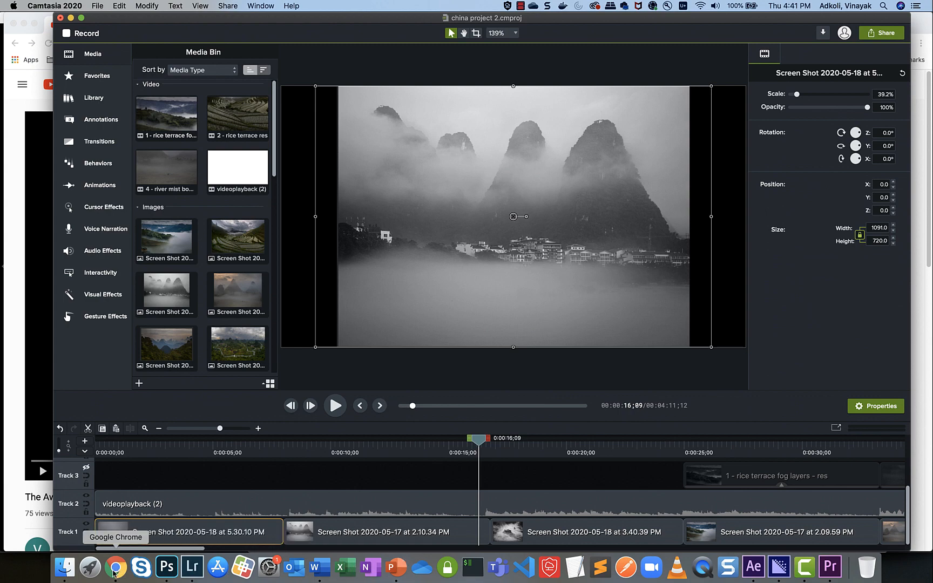
{"action": "left_click", "coordinate": [59, 575]}
{"action": "scroll", "coordinate": [407, 369], "scroll_direction": "down", "scroll_amount": 3}
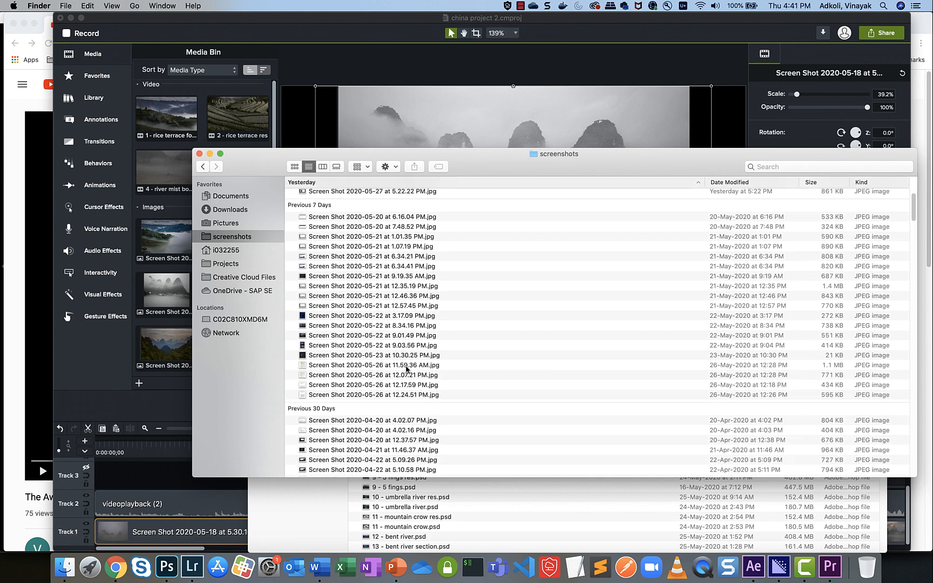
{"action": "left_click", "coordinate": [452, 512]}
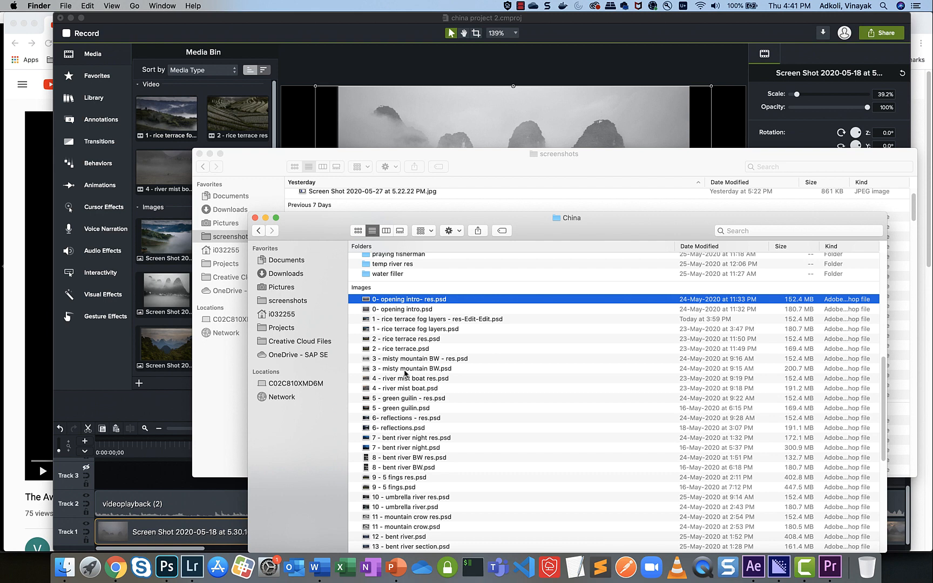
{"action": "double_click", "coordinate": [425, 303]}
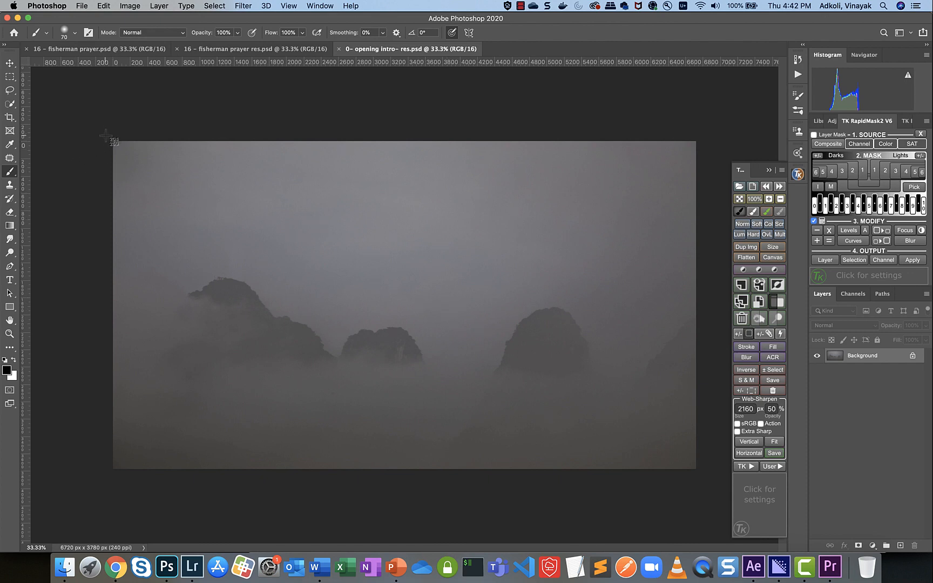
{"action": "left_click_drag", "start_coordinate": [106, 135], "coordinate": [698, 475]}
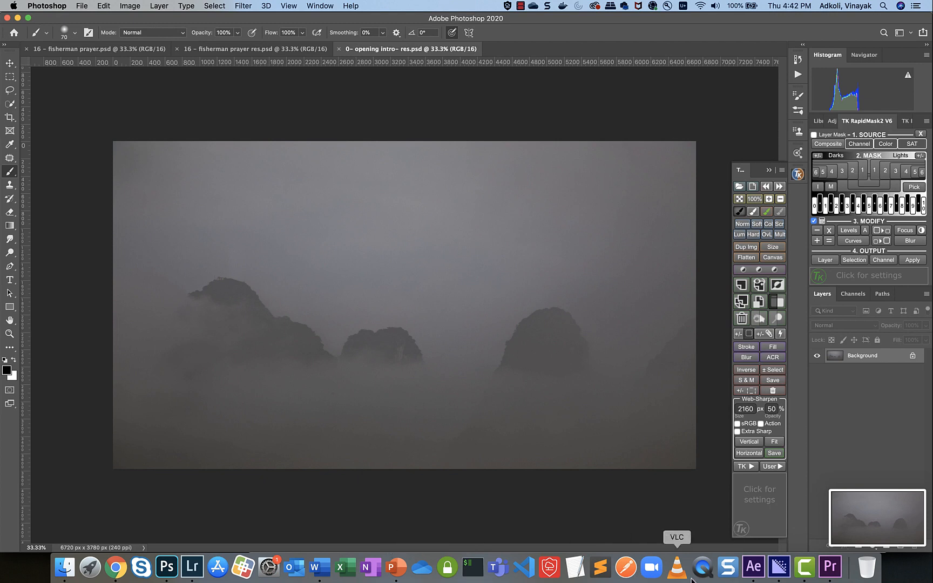
Switch to Camtasia and move the playhead back to 0:00:00;10 to view the opening clip.
{"action": "left_click", "coordinate": [804, 567]}
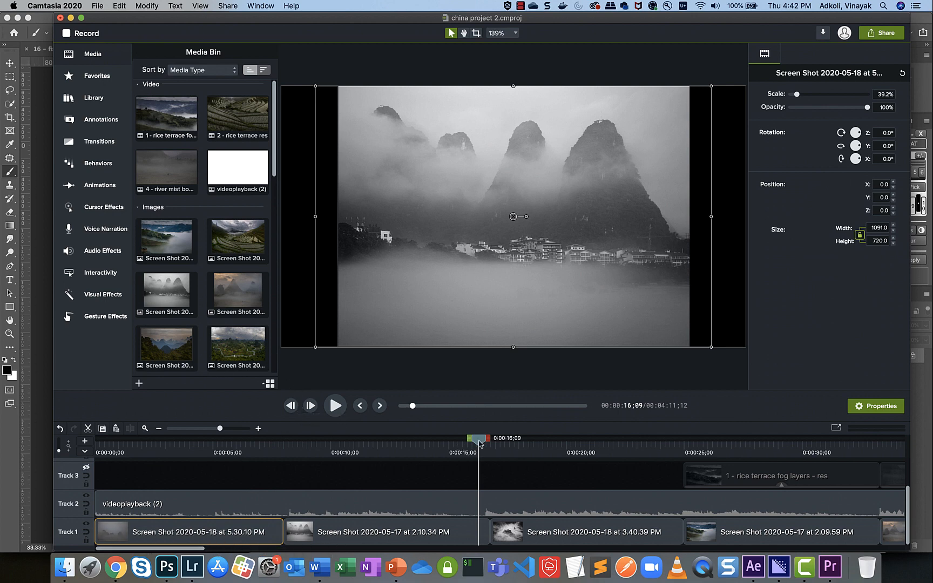
{"action": "left_click_drag", "start_coordinate": [480, 441], "coordinate": [106, 448]}
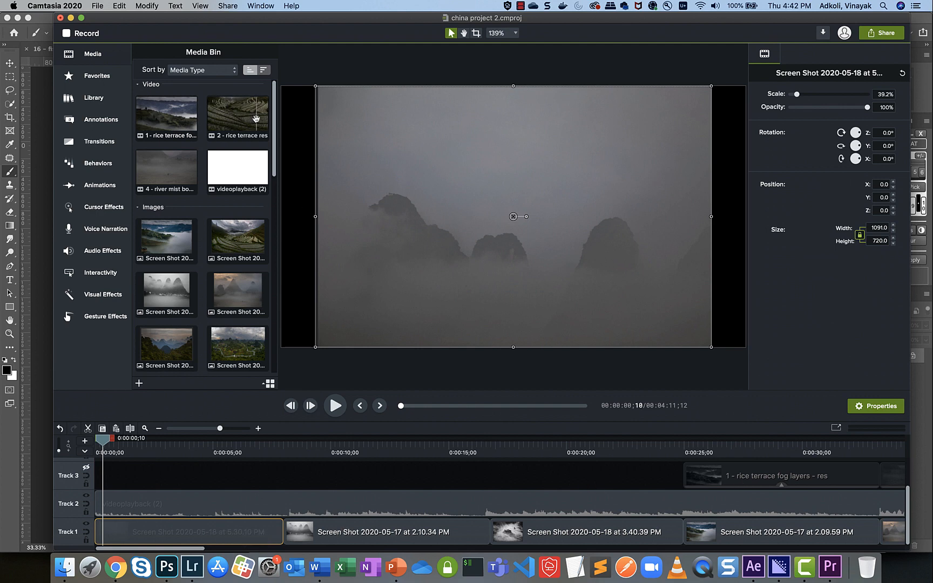
{"action": "left_click_drag", "start_coordinate": [159, 18], "coordinate": [156, 18]}
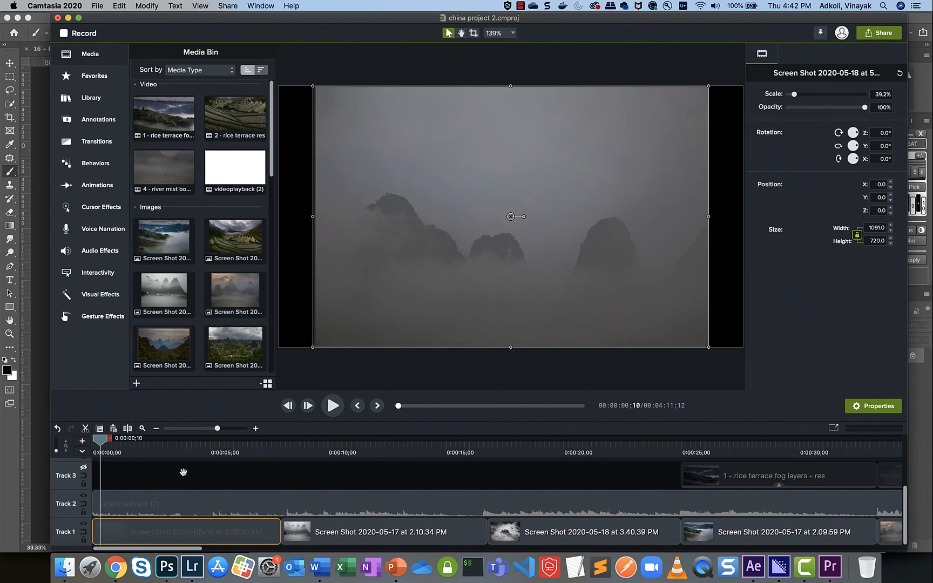
Shorten the first clip on Track 1 so that it ends at about 6.5 seconds, leaving a gap before the second clip.
{"action": "left_click", "coordinate": [256, 429]}
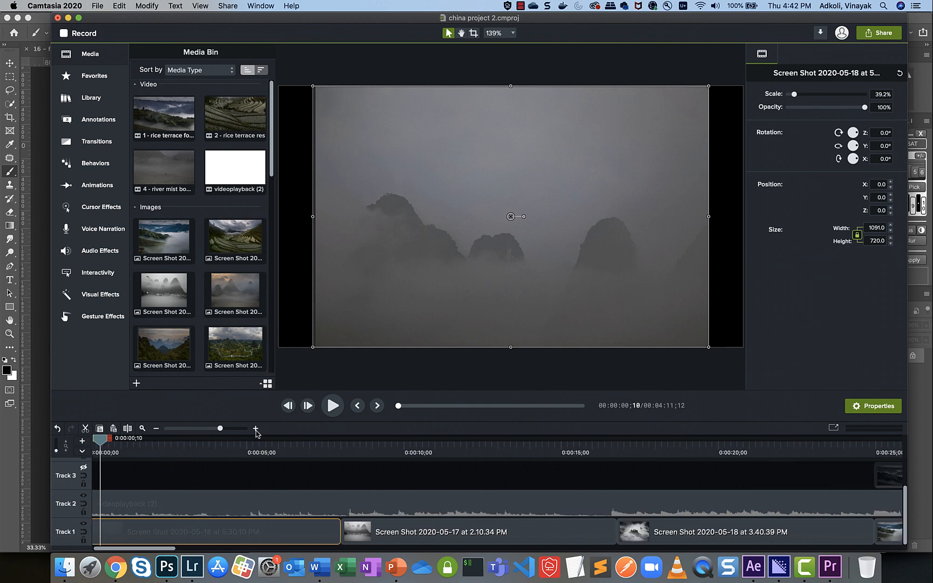
{"action": "left_click", "coordinate": [256, 429]}
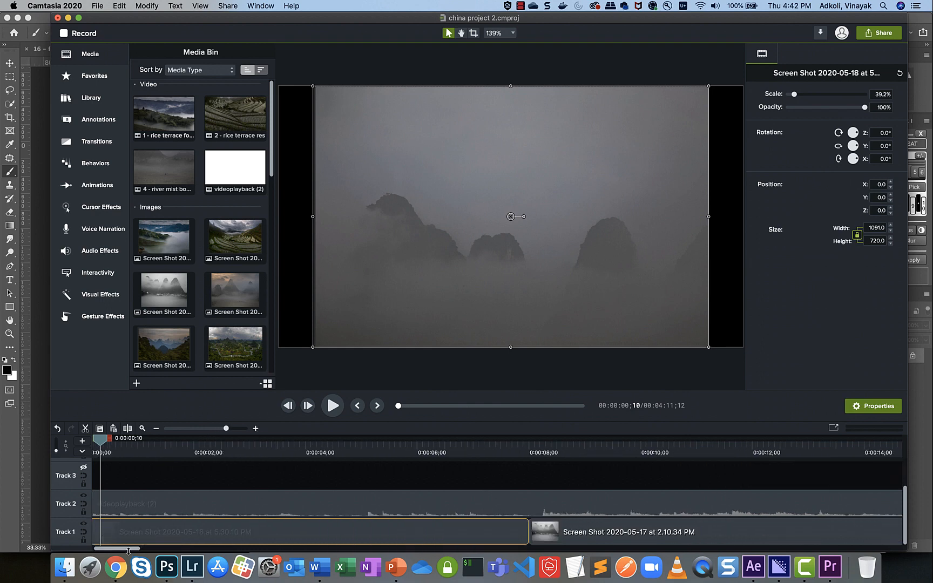
{"action": "left_click_drag", "start_coordinate": [127, 549], "coordinate": [128, 549]}
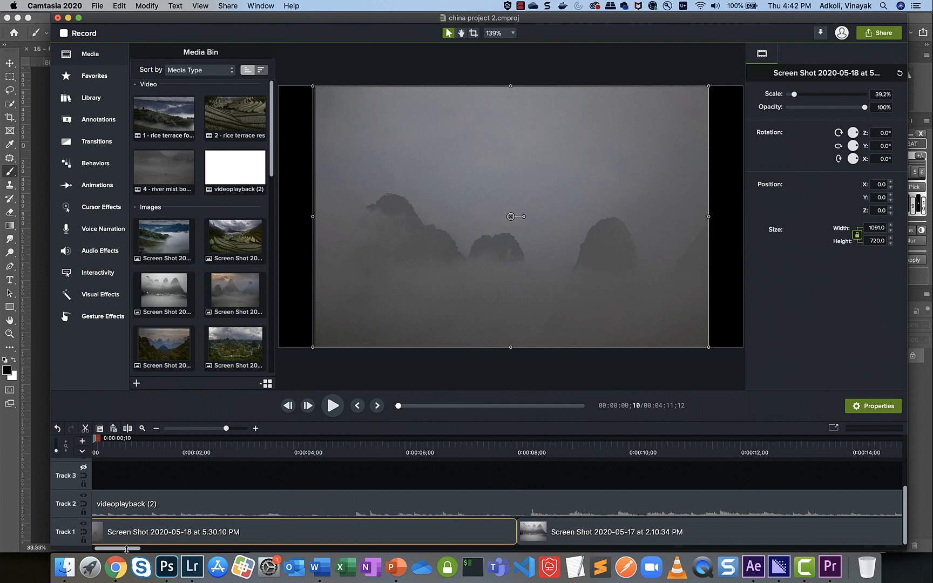
{"action": "left_click_drag", "start_coordinate": [124, 549], "coordinate": [122, 549]}
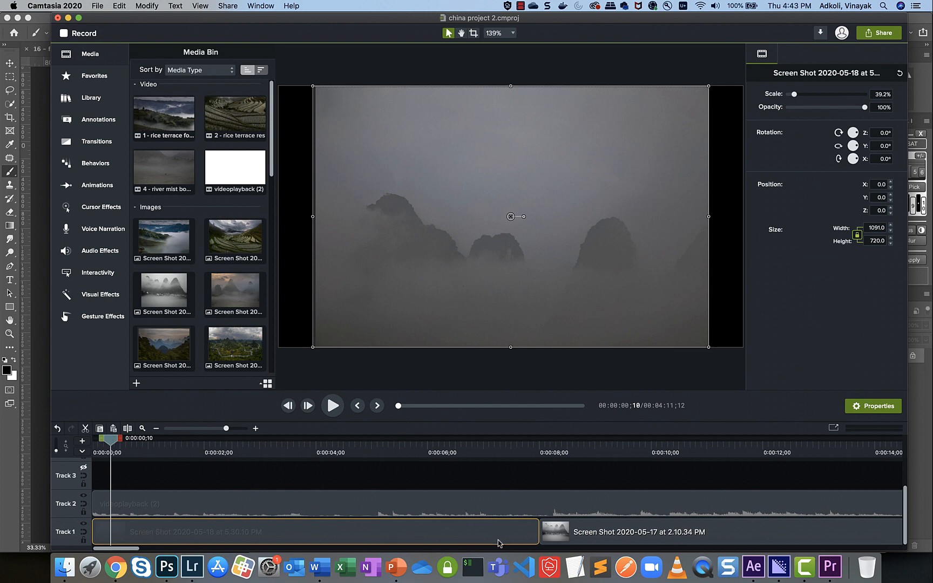
{"action": "left_click_drag", "start_coordinate": [539, 535], "coordinate": [450, 534]}
{"action": "left_click", "coordinate": [467, 536]}
{"action": "left_click_drag", "start_coordinate": [544, 534], "coordinate": [453, 524]}
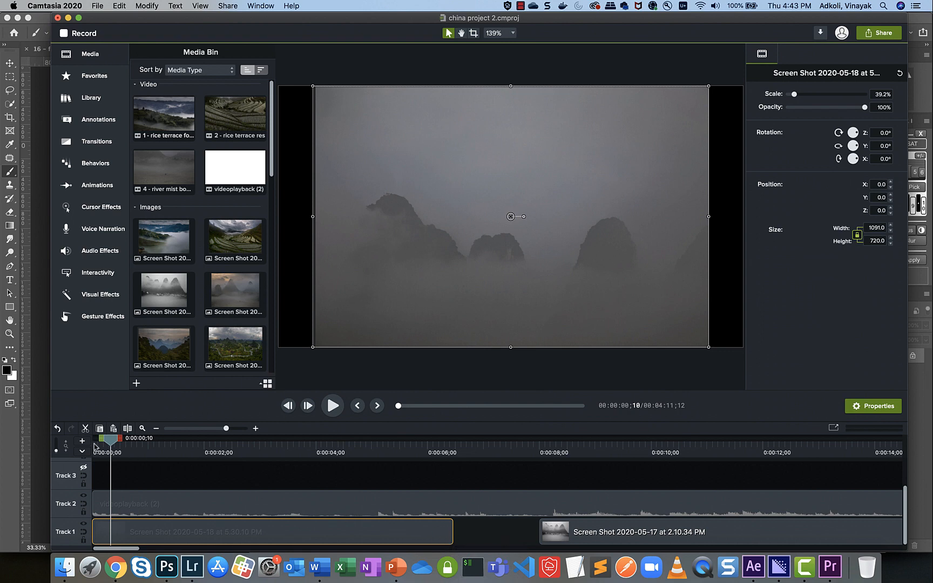
Play the timeline across the gap, and extend the first Track 1 clip back to the start of the second clip.
{"action": "key", "text": "space"}
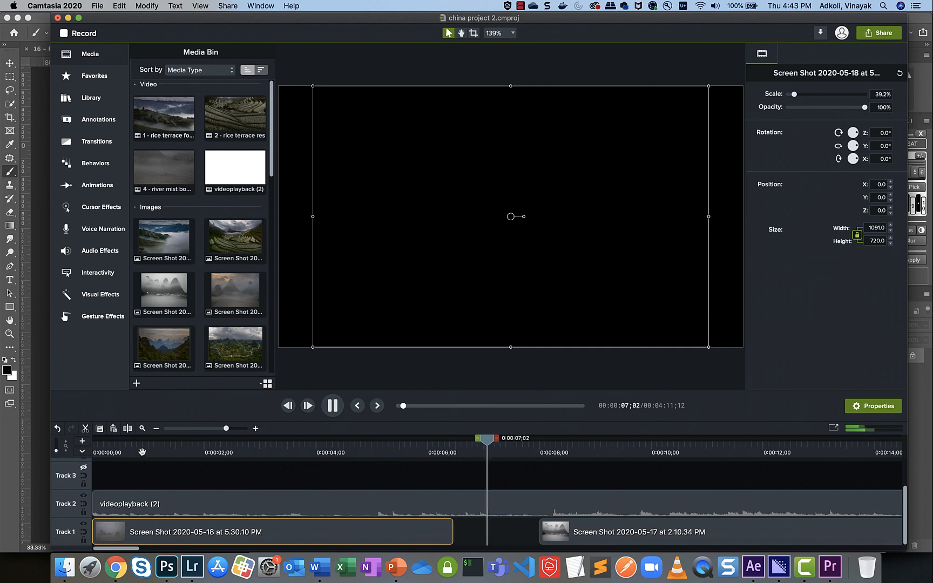
{"action": "key", "text": "space"}
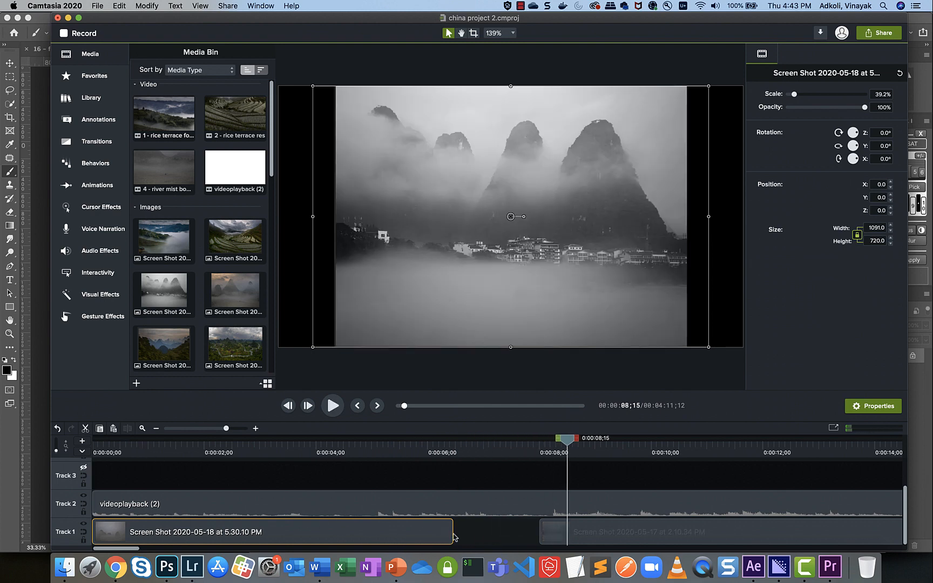
{"action": "left_click_drag", "start_coordinate": [452, 533], "coordinate": [539, 543]}
{"action": "left_click", "coordinate": [538, 543]}
{"action": "left_click", "coordinate": [536, 536]}
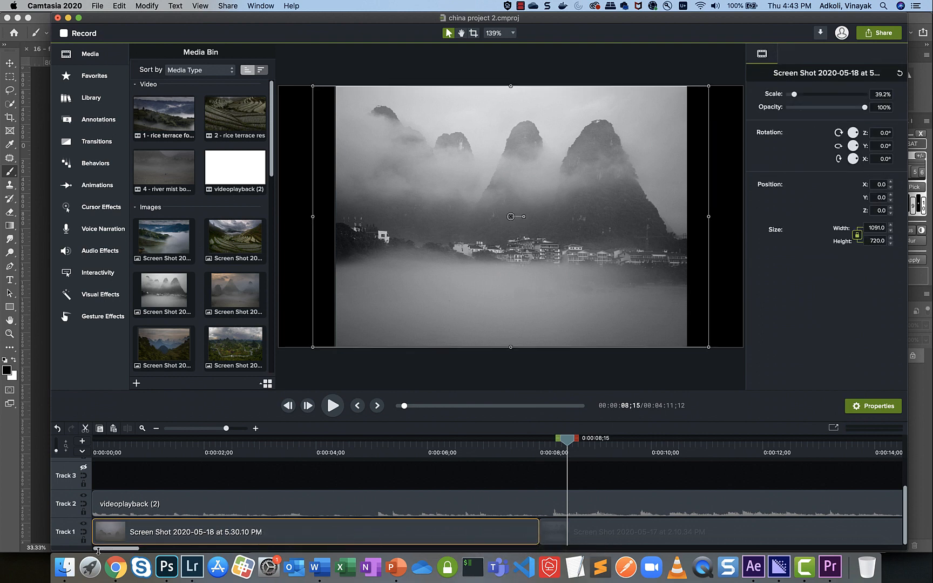
Move the playhead to 0:00:09;04 and examine how the following clips on Track 1 line up with the audio.
{"action": "left_click_drag", "start_coordinate": [104, 551], "coordinate": [114, 551]}
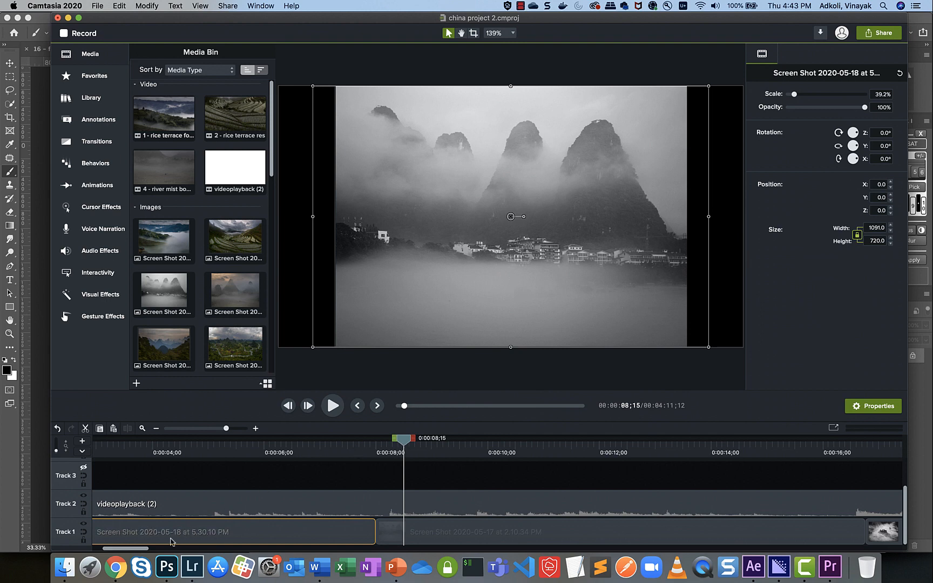
{"action": "left_click_drag", "start_coordinate": [130, 549], "coordinate": [141, 550]}
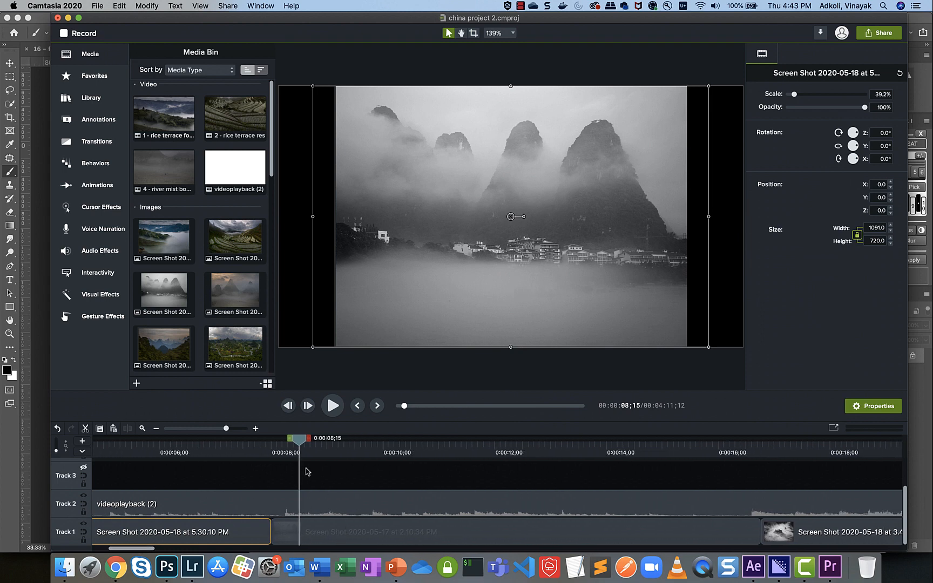
{"action": "left_click_drag", "start_coordinate": [296, 442], "coordinate": [333, 456]}
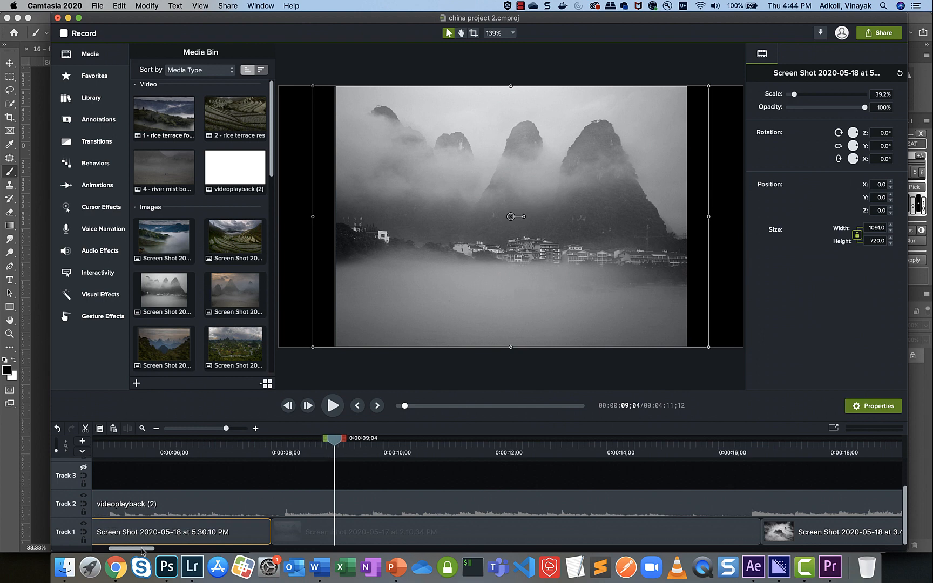
{"action": "left_click_drag", "start_coordinate": [142, 550], "coordinate": [167, 550]}
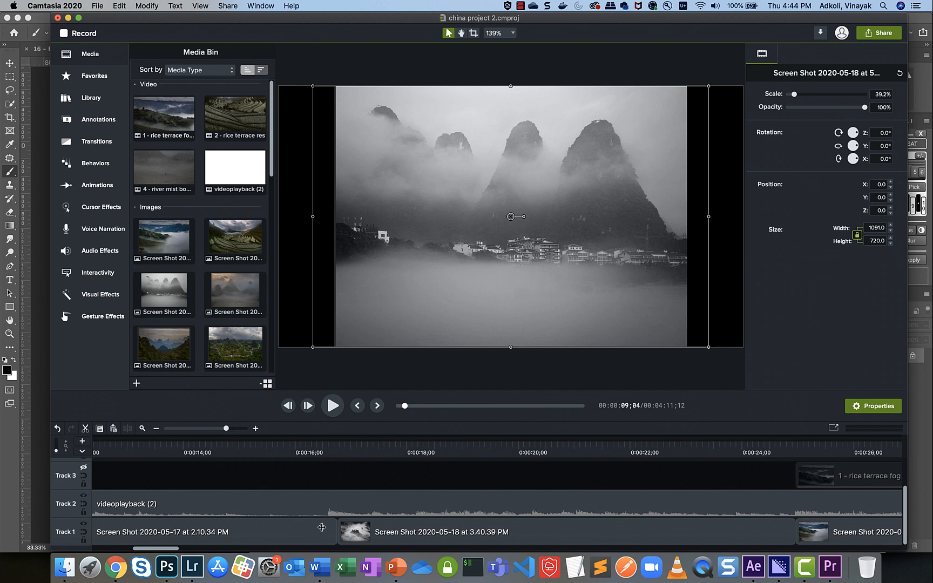
{"action": "left_click_drag", "start_coordinate": [158, 549], "coordinate": [171, 550]}
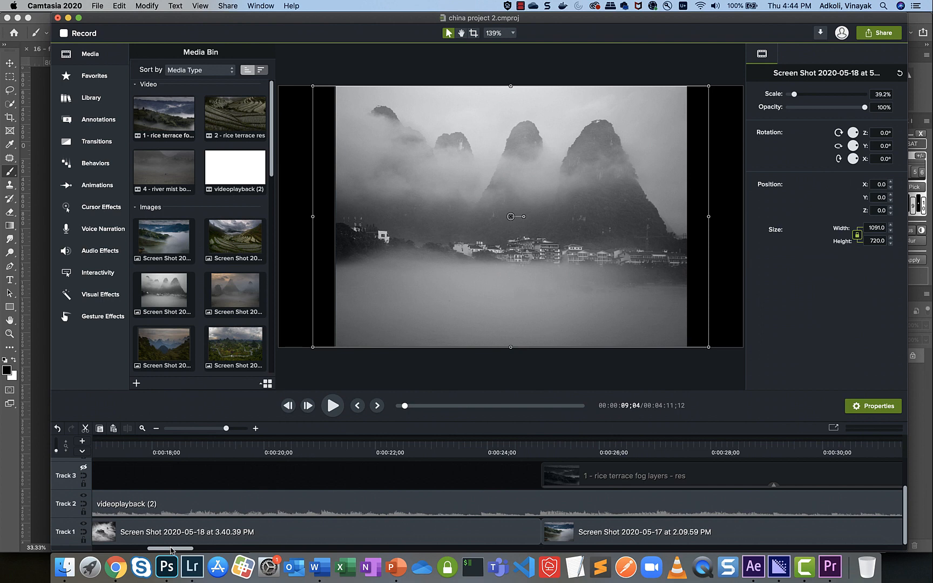
{"action": "left_click_drag", "start_coordinate": [172, 549], "coordinate": [174, 550]}
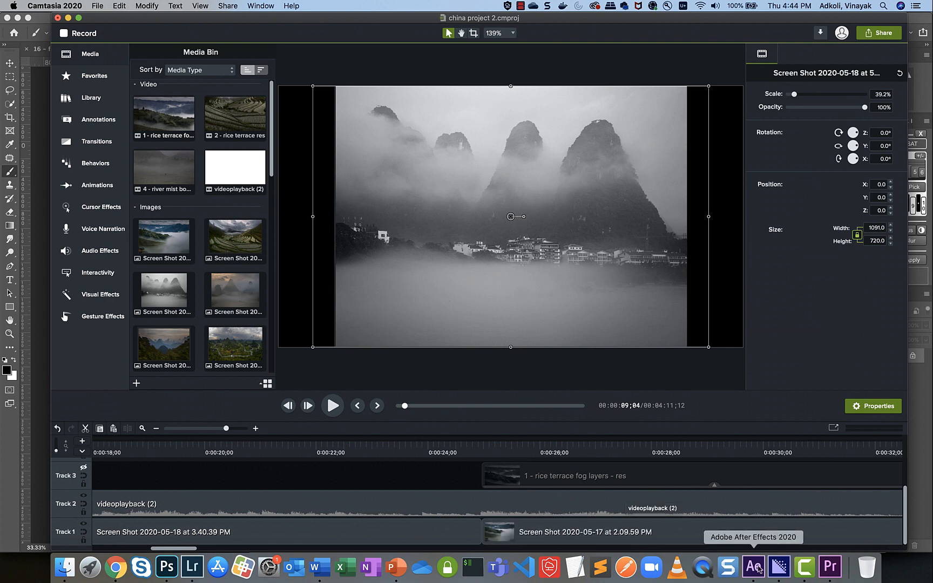
Switch to Lightroom Classic and examine the External Editing preferences for file format, color space and bit depth.
{"action": "left_click", "coordinate": [193, 567]}
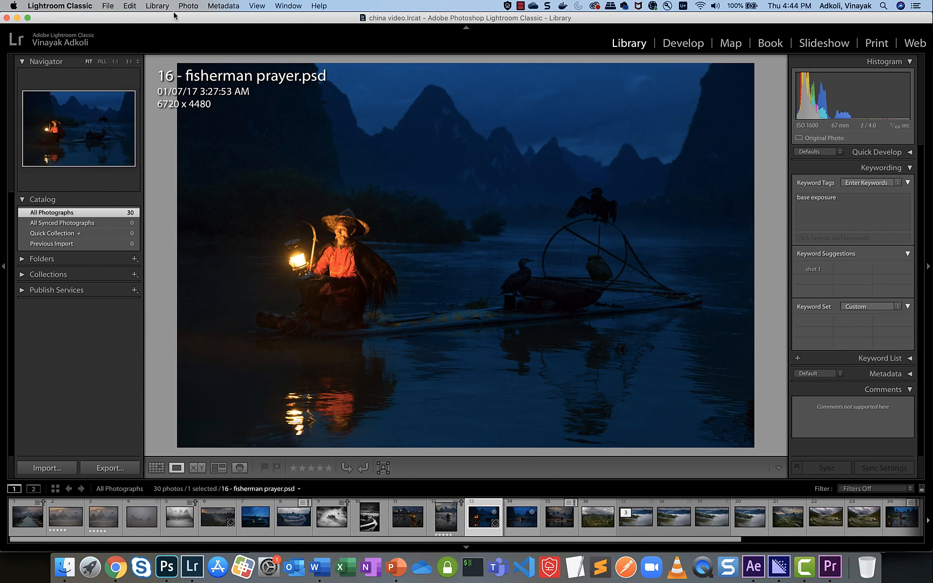
{"action": "left_click", "coordinate": [62, 7]}
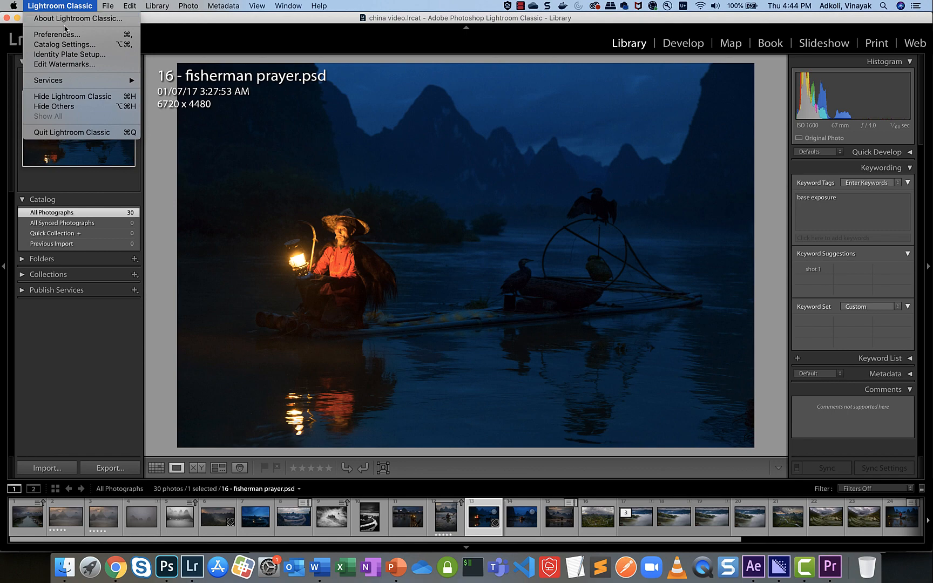
{"action": "left_click", "coordinate": [63, 35]}
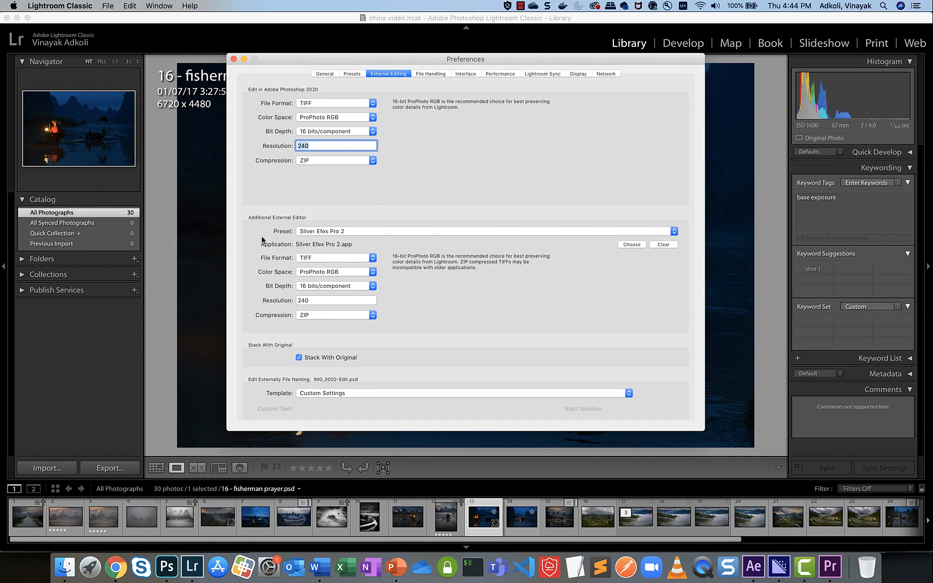
{"action": "left_click", "coordinate": [233, 59]}
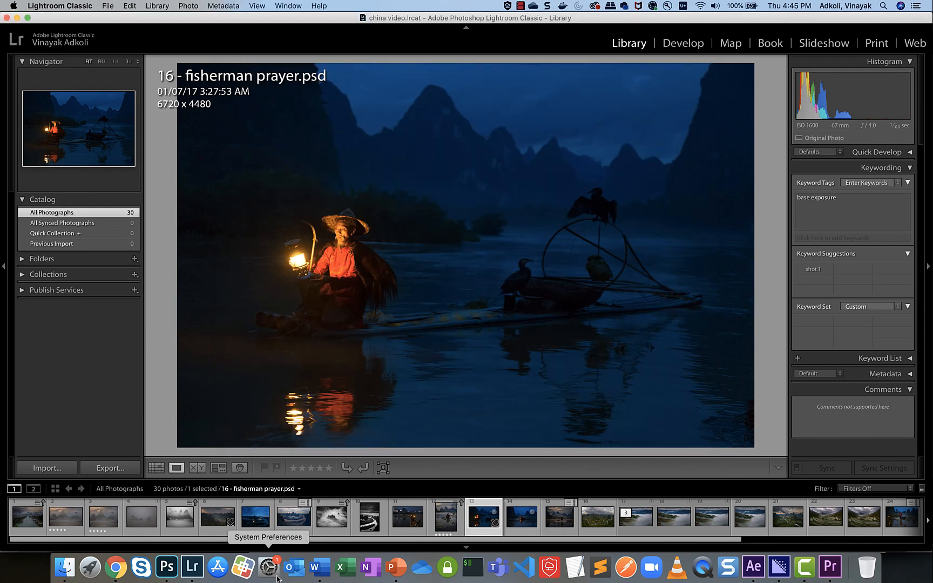
Switch to Photoshop and examine the available RGB working spaces in Color Settings.
{"action": "left_click", "coordinate": [169, 571]}
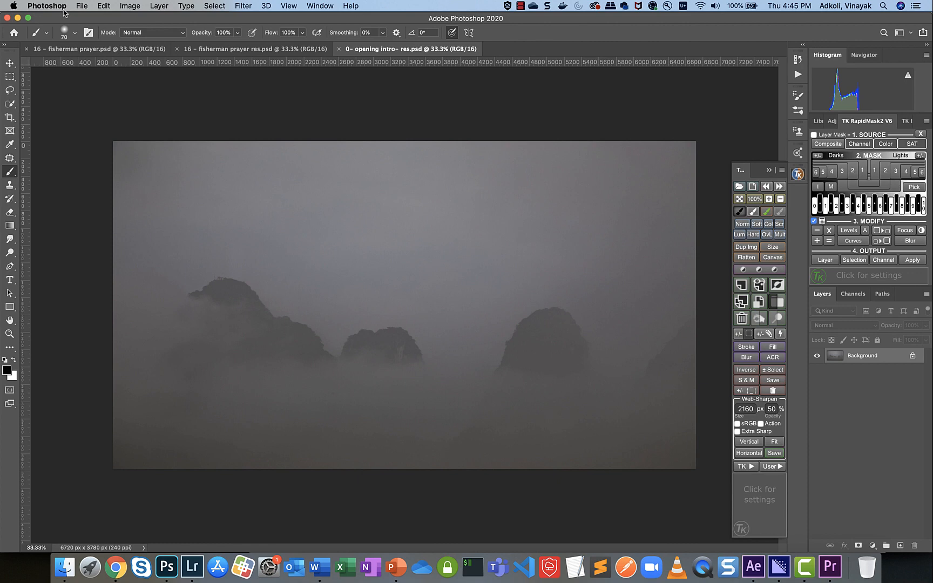
{"action": "left_click", "coordinate": [103, 5]}
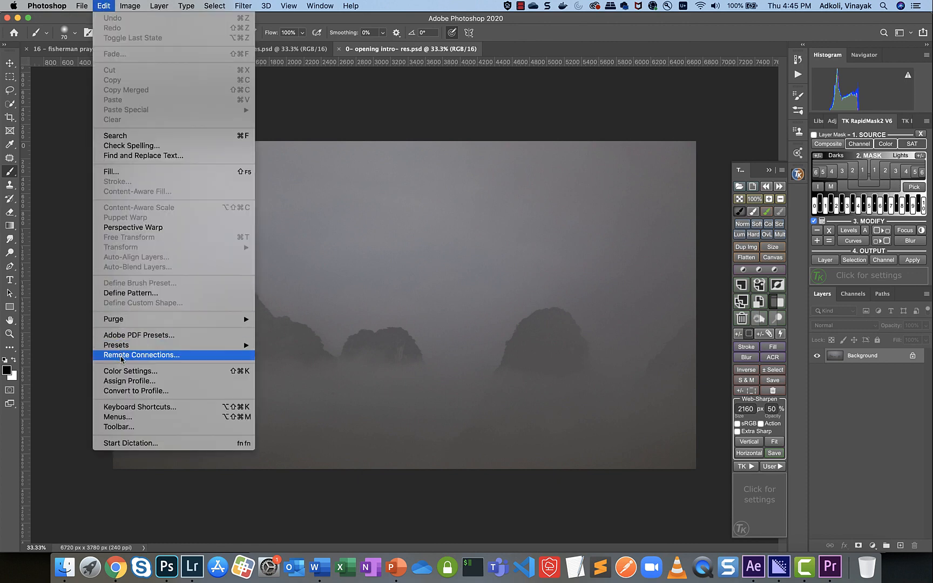
{"action": "left_click", "coordinate": [130, 369]}
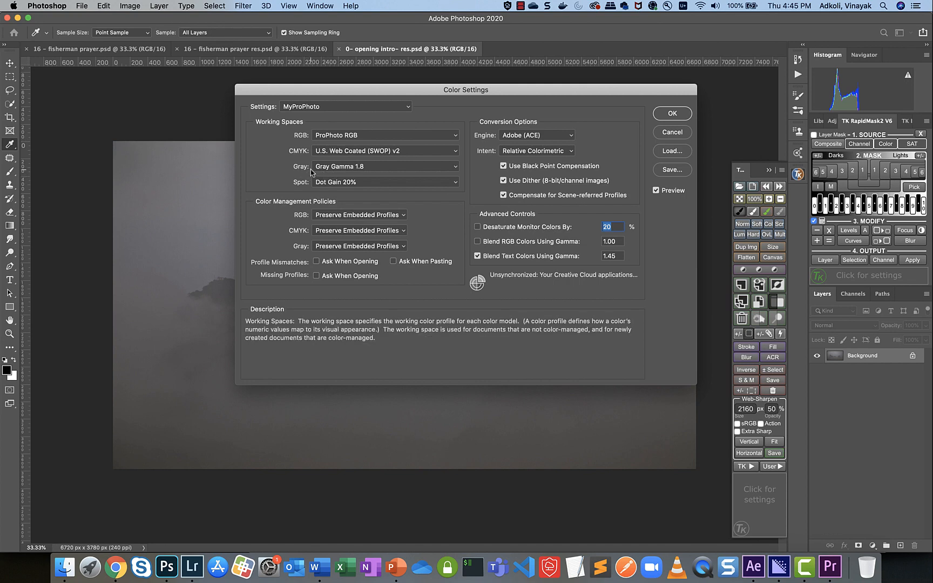
{"action": "left_click", "coordinate": [337, 137]}
{"action": "left_click", "coordinate": [271, 145]}
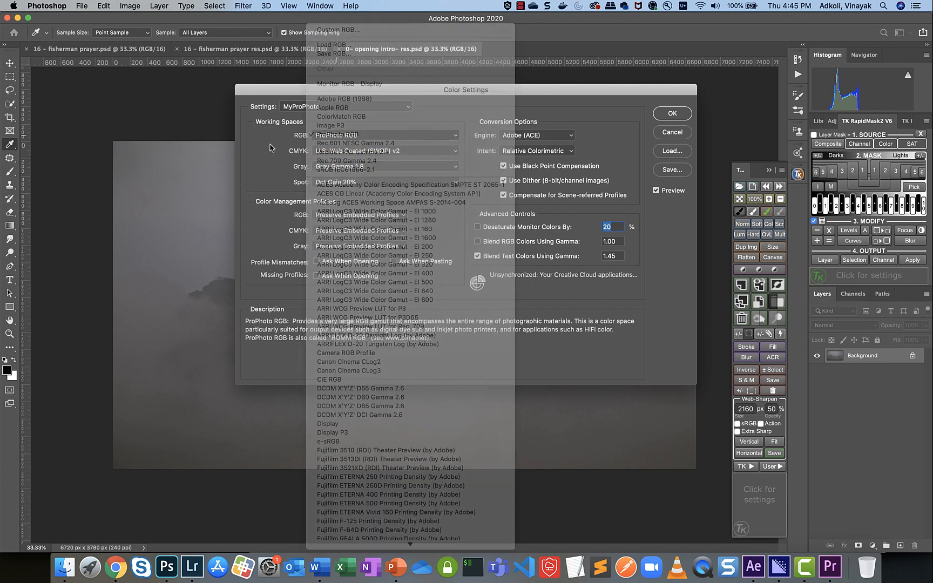
Try the MySRGB color settings preset, switch back to MyProPhoto and cancel Color Settings.
{"action": "left_click", "coordinate": [305, 111]}
{"action": "left_click", "coordinate": [306, 114]}
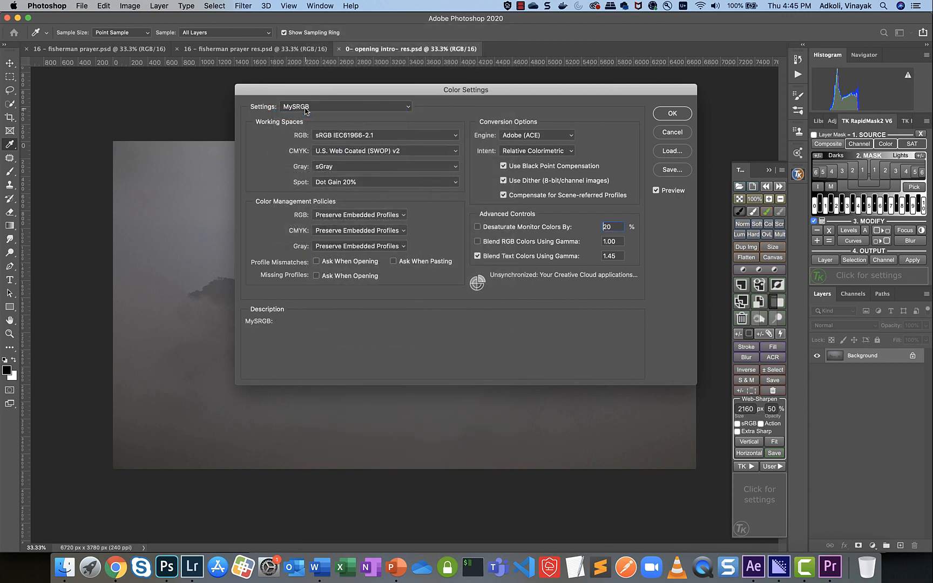
{"action": "left_click", "coordinate": [314, 107]}
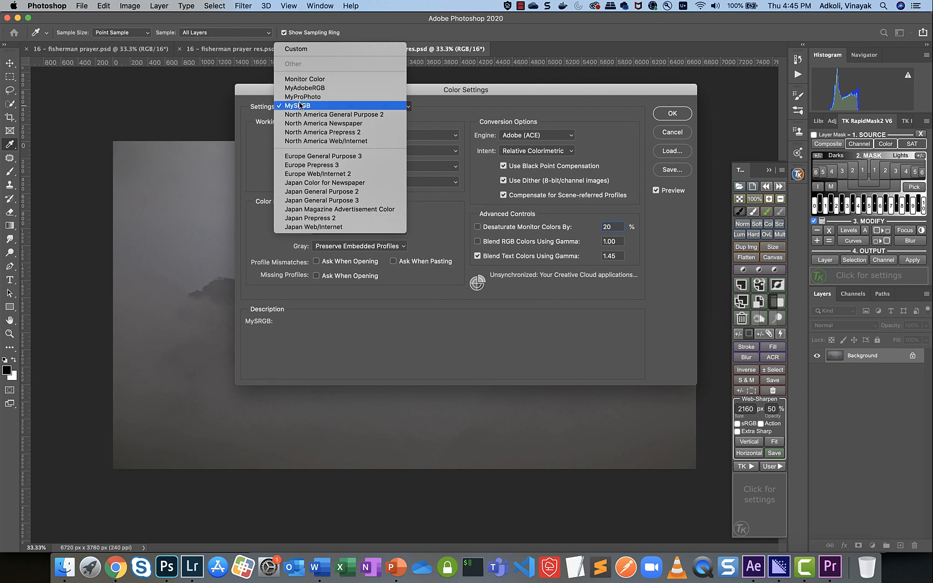
{"action": "left_click", "coordinate": [301, 97]}
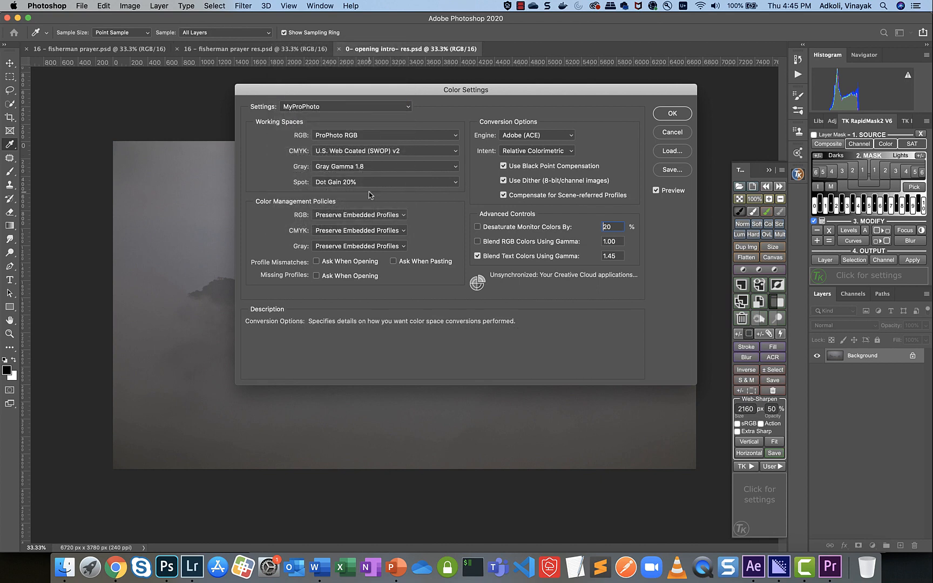
{"action": "left_click", "coordinate": [671, 134]}
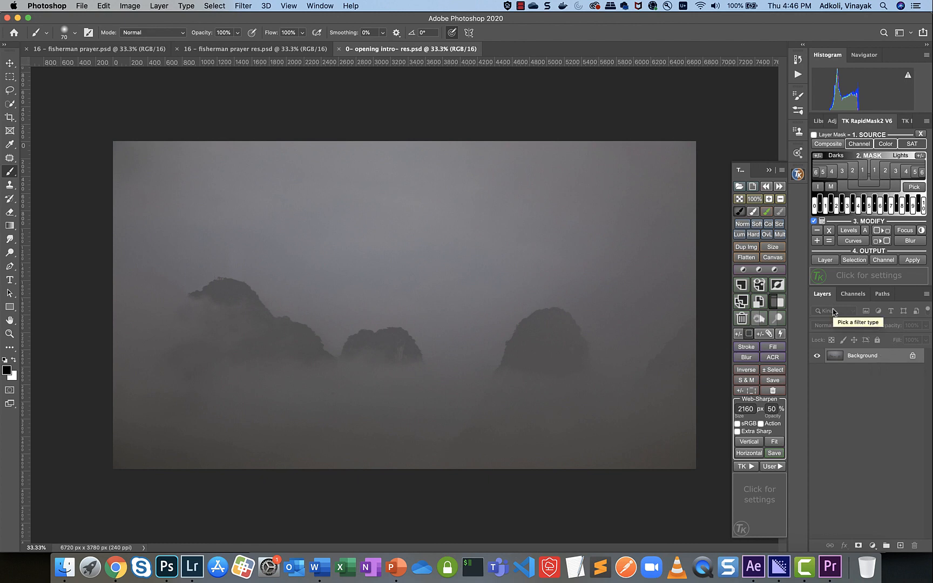
Show the color channels of the opening intro image.
{"action": "left_click", "coordinate": [853, 294]}
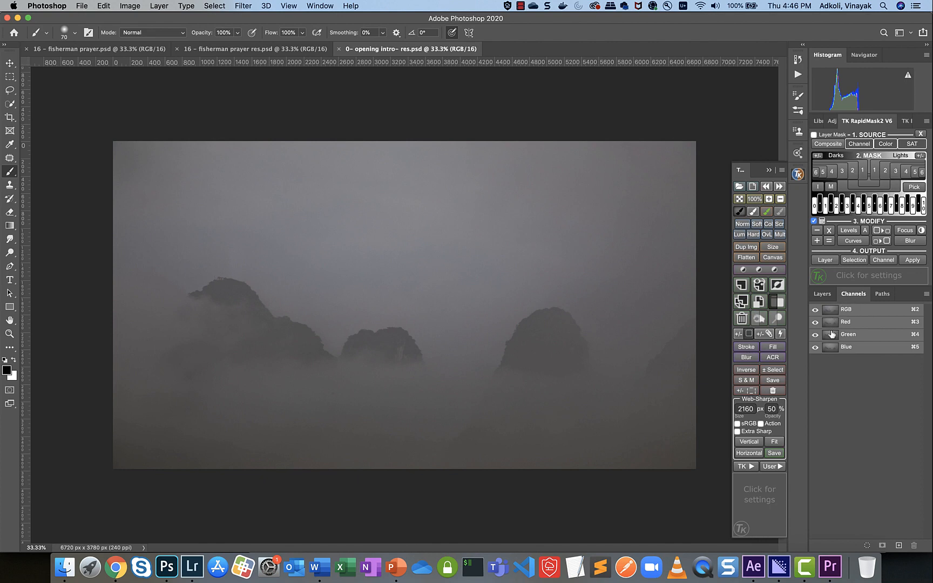
Try stretching the 16 - fisherman prayer image to a height of 3780 px with its width kept, and undo the resize.
{"action": "left_click", "coordinate": [822, 294]}
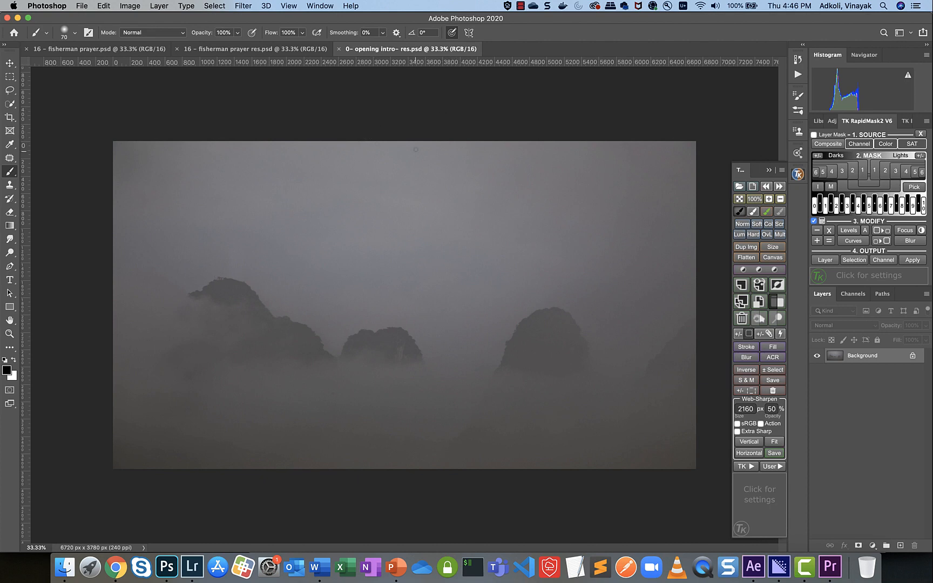
{"action": "left_click", "coordinate": [104, 52]}
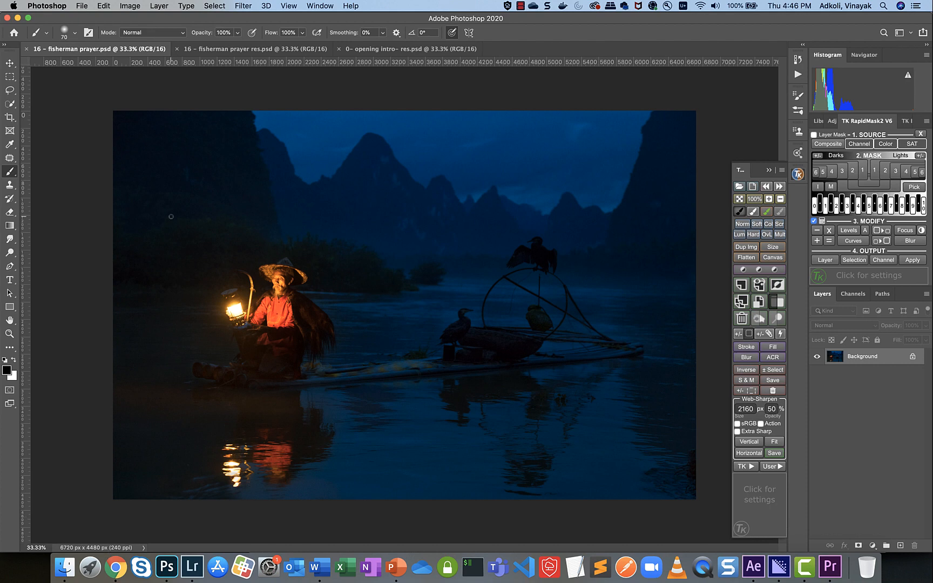
{"action": "left_click", "coordinate": [137, 9]}
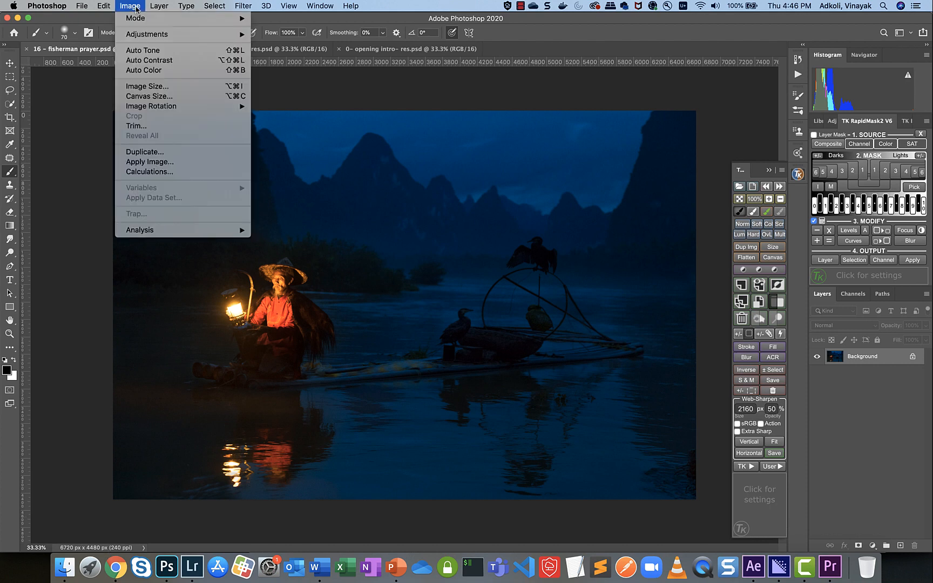
{"action": "left_click", "coordinate": [139, 88]}
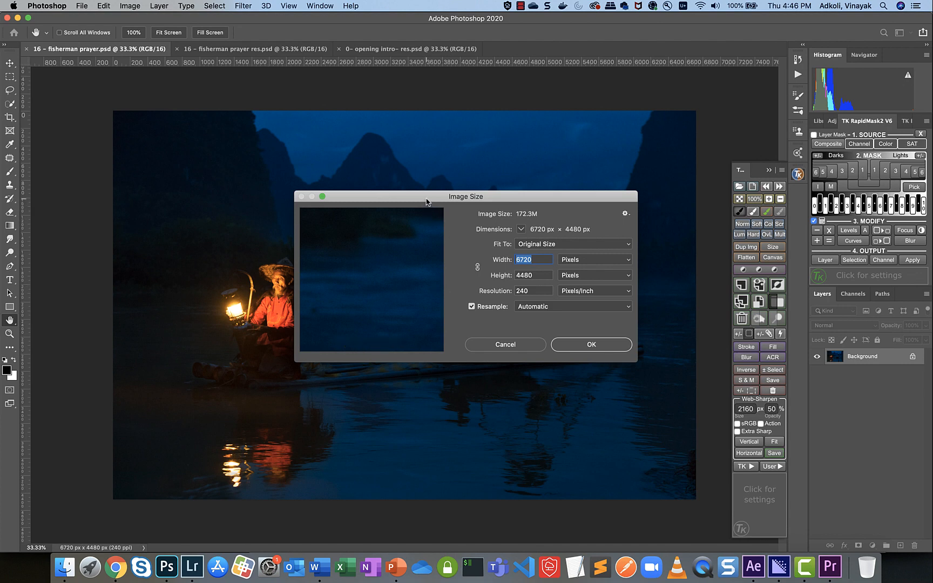
{"action": "left_click_drag", "start_coordinate": [428, 207], "coordinate": [514, 208]}
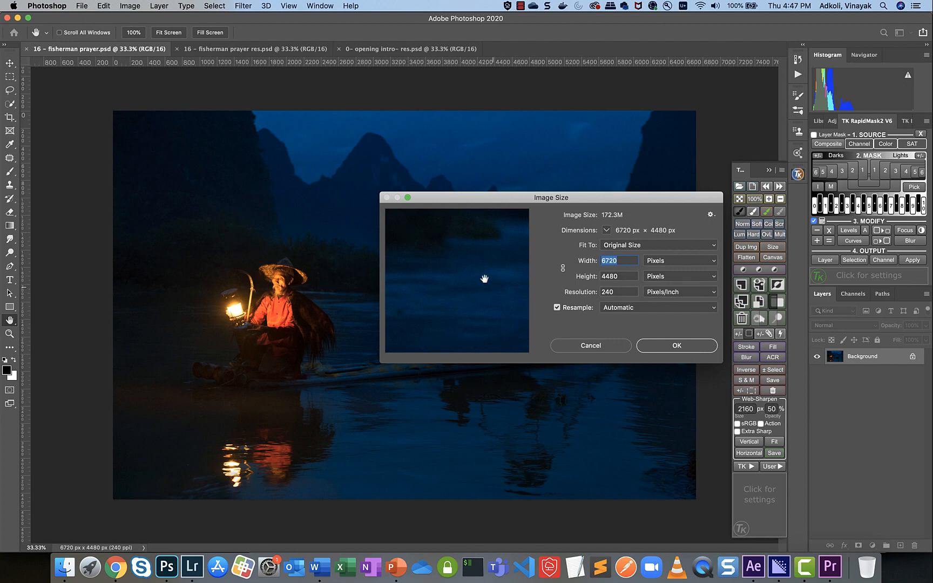
{"action": "key", "text": "Tab"}
{"action": "type", "text": "3780"}
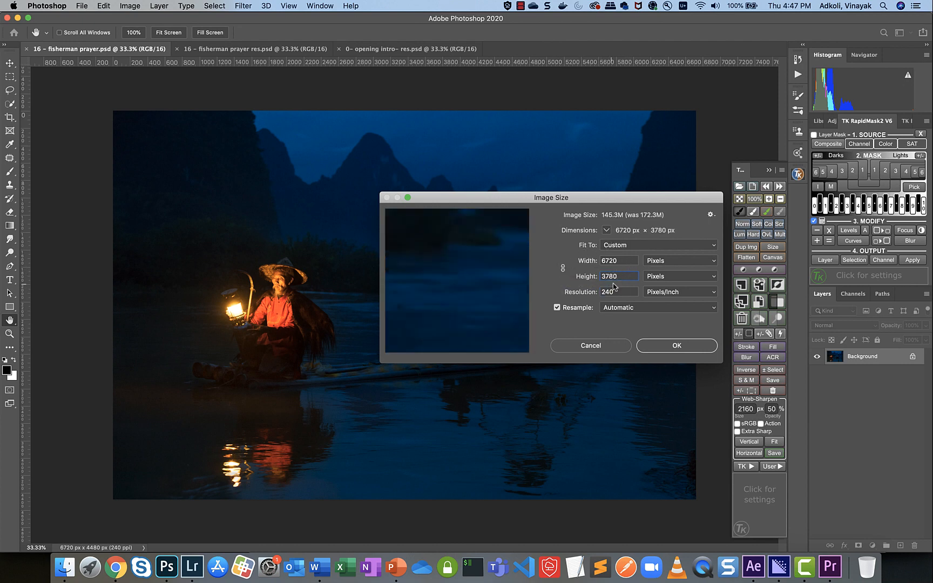
{"action": "left_click", "coordinate": [663, 346]}
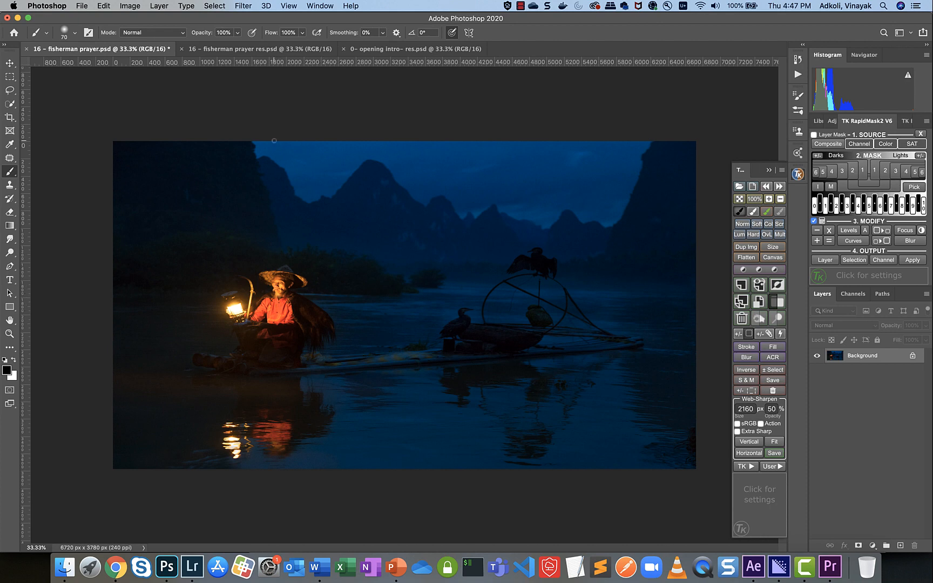
{"action": "key", "text": "super+z"}
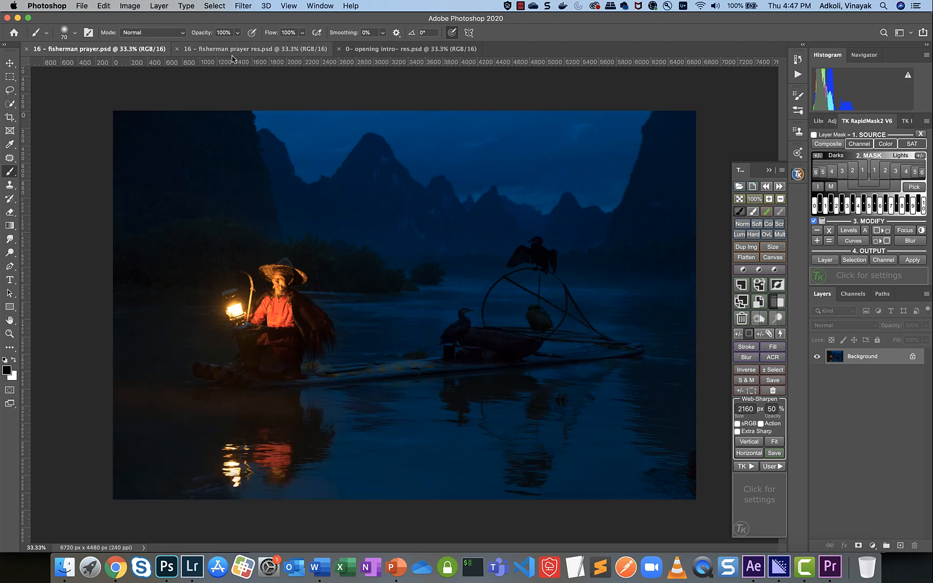
Compare 16 - fisherman prayer with its resized version and copy the original image onto a new layer.
{"action": "left_click", "coordinate": [233, 50]}
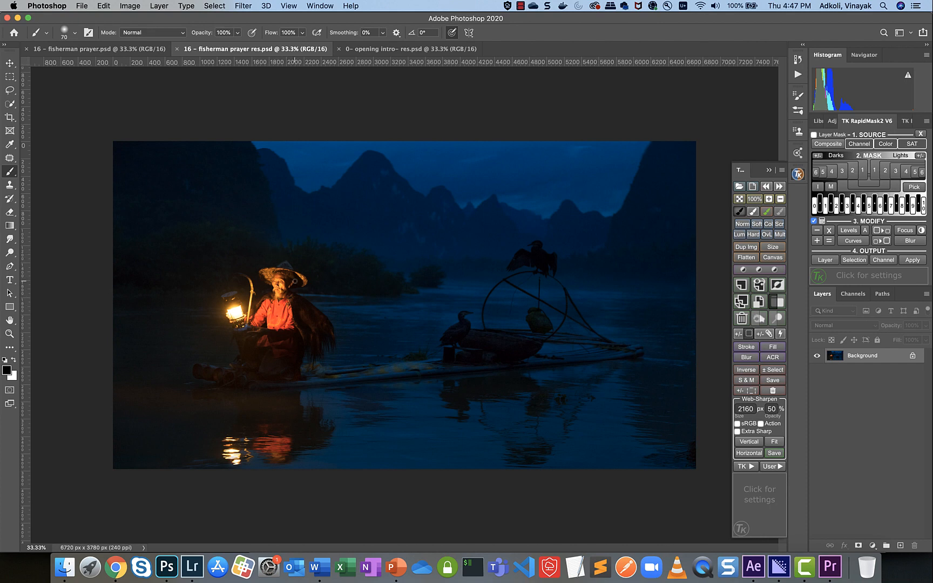
{"action": "left_click", "coordinate": [125, 53]}
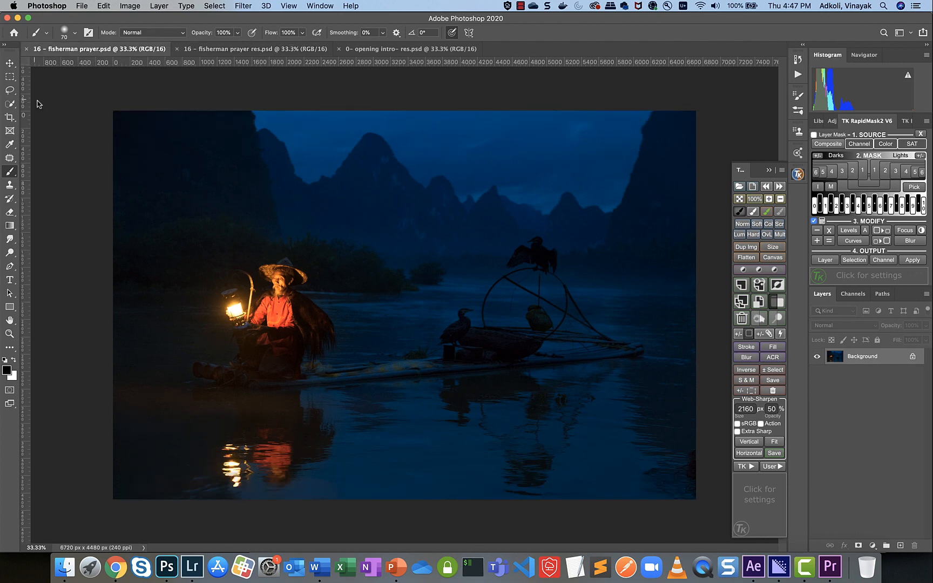
{"action": "left_click", "coordinate": [10, 78]}
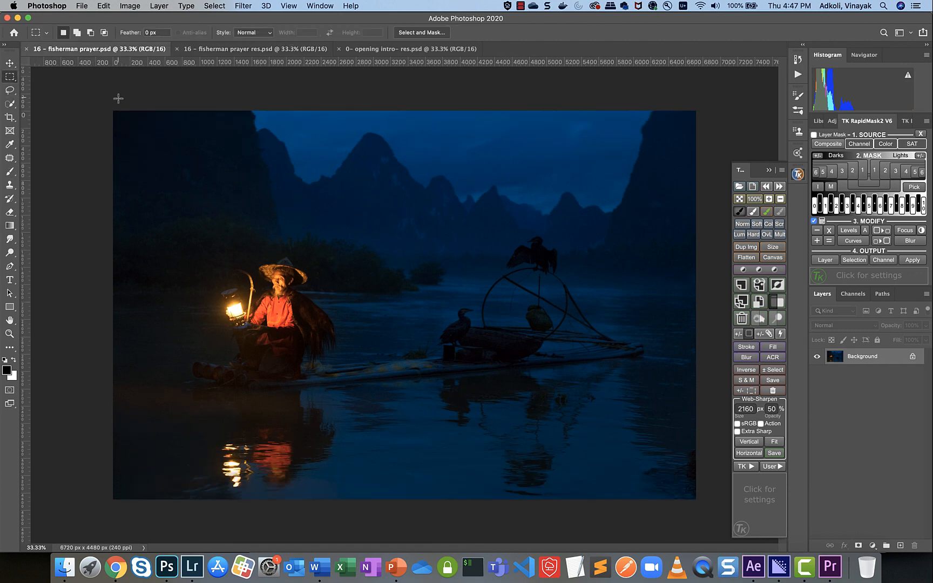
{"action": "left_click", "coordinate": [759, 332]}
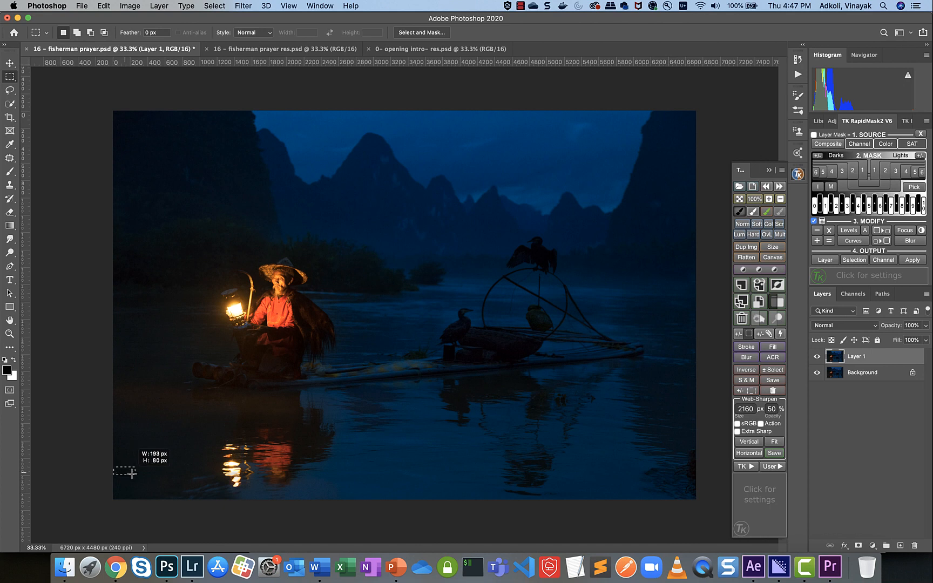
Select the full-width strip of water along the image's lower edge, squash it upward to about 62% of its height, and deselect.
{"action": "left_click_drag", "start_coordinate": [633, 513], "coordinate": [695, 519]}
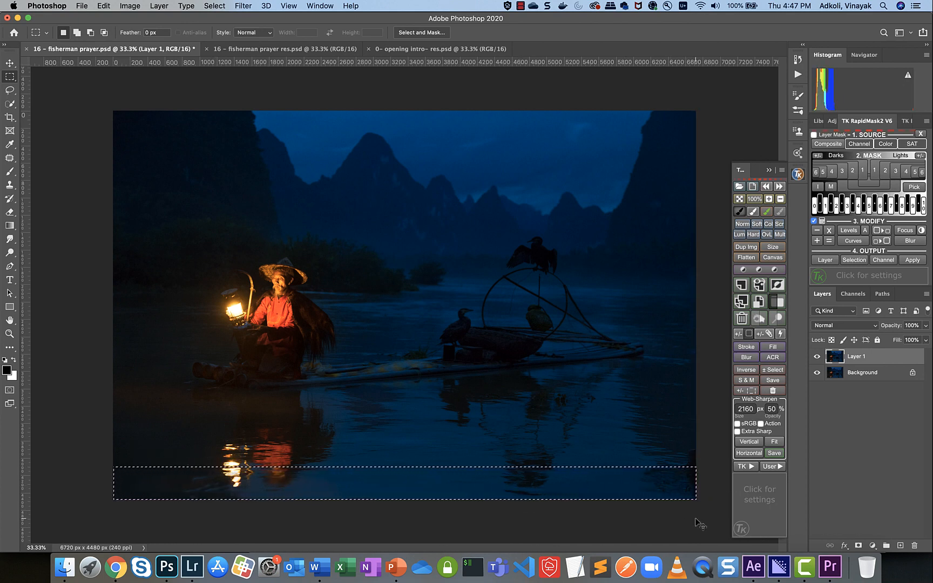
{"action": "key", "text": "super+t"}
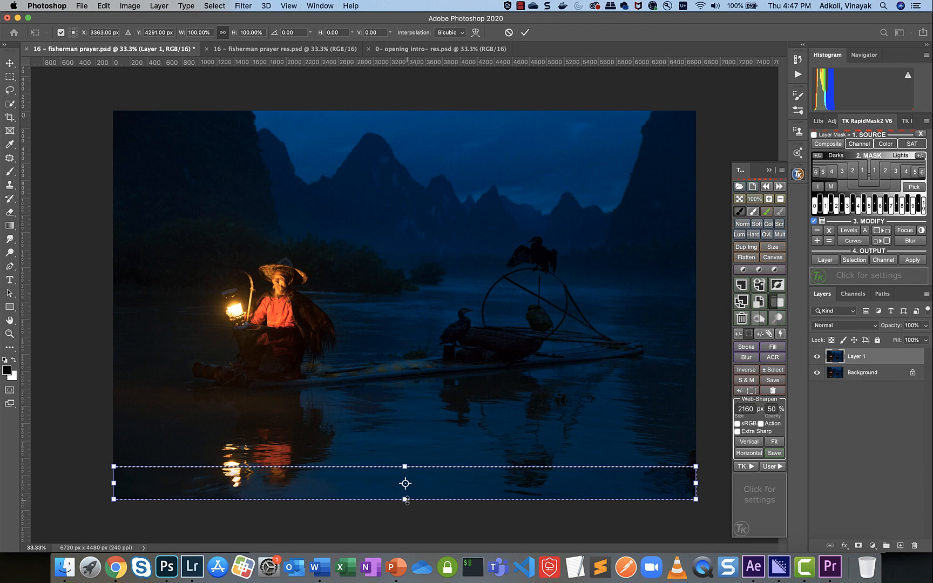
{"action": "left_click_drag", "start_coordinate": [406, 500], "coordinate": [409, 487]}
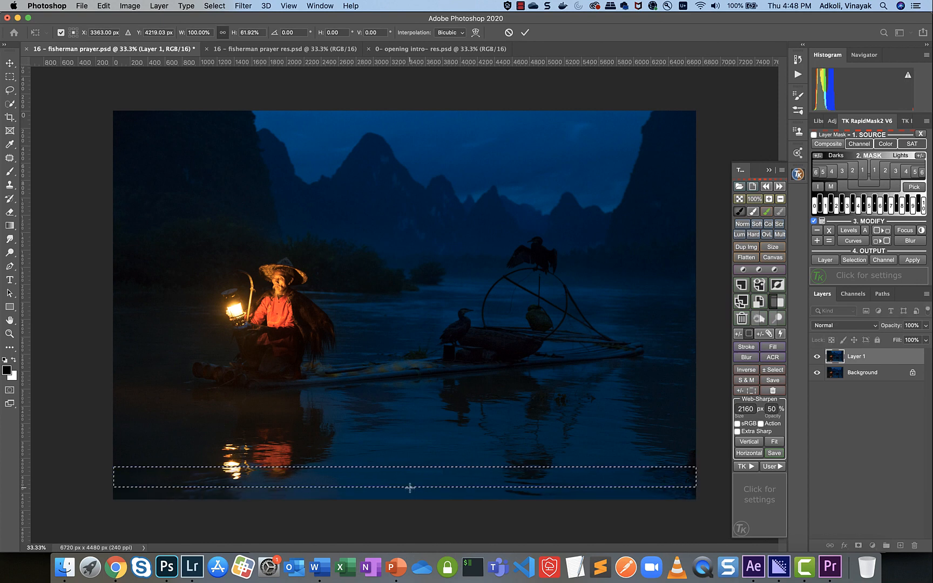
{"action": "key", "text": "Return"}
{"action": "key", "text": "ctrl+d"}
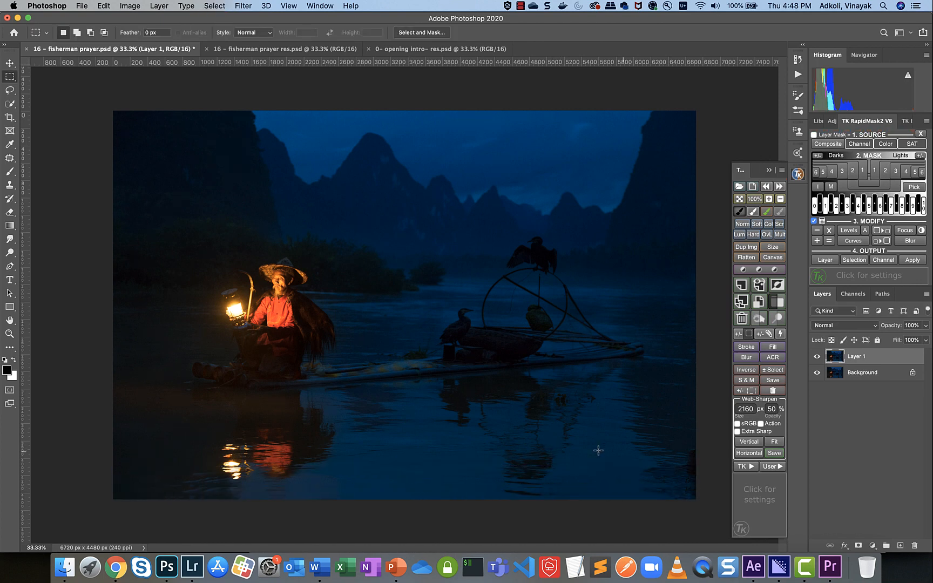
Crop the leftover strip off the image's lower edge, leaving a height of about 4338 px.
{"action": "left_click", "coordinate": [8, 117]}
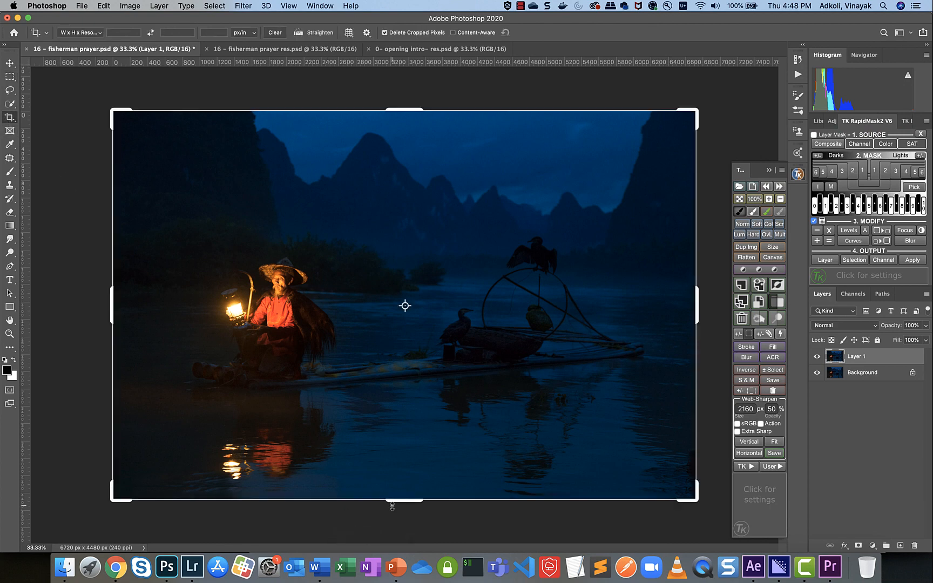
{"action": "left_click_drag", "start_coordinate": [392, 507], "coordinate": [395, 493]}
{"action": "key", "text": "Return"}
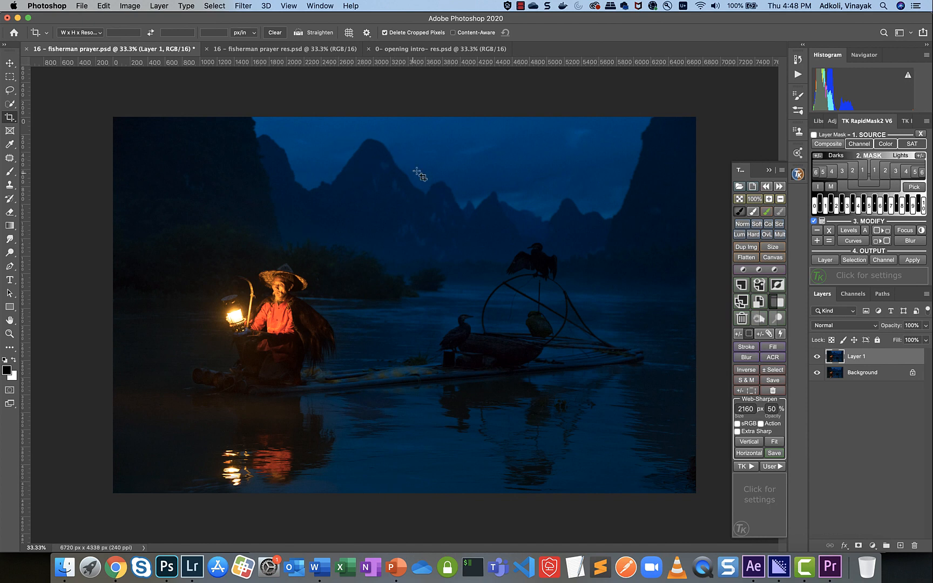
Select the full-width strip of sky along the image's upper edge, squash it downward to about 67% of its height, and deselect.
{"action": "left_click", "coordinate": [10, 76]}
{"action": "left_click_drag", "start_coordinate": [113, 116], "coordinate": [700, 174]}
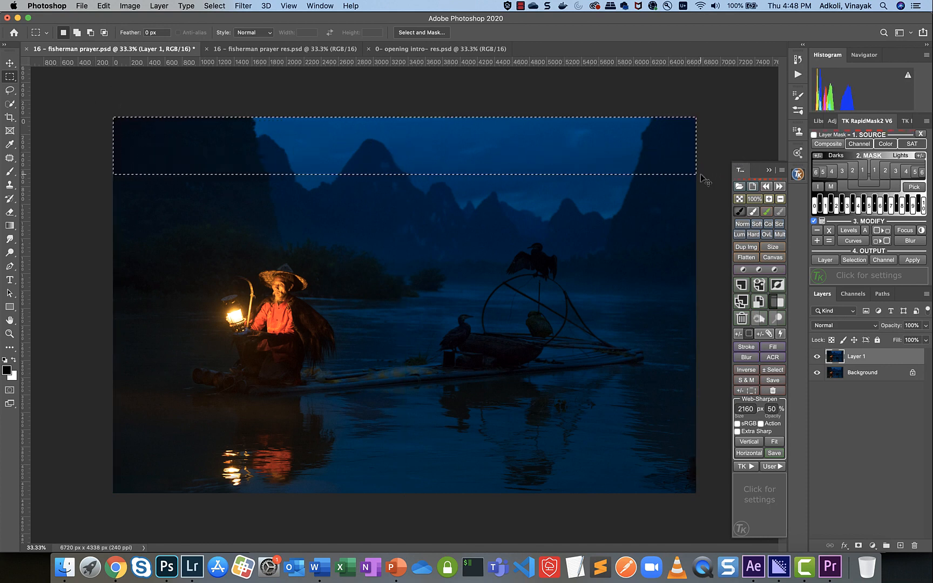
{"action": "key", "text": "ctrl+t"}
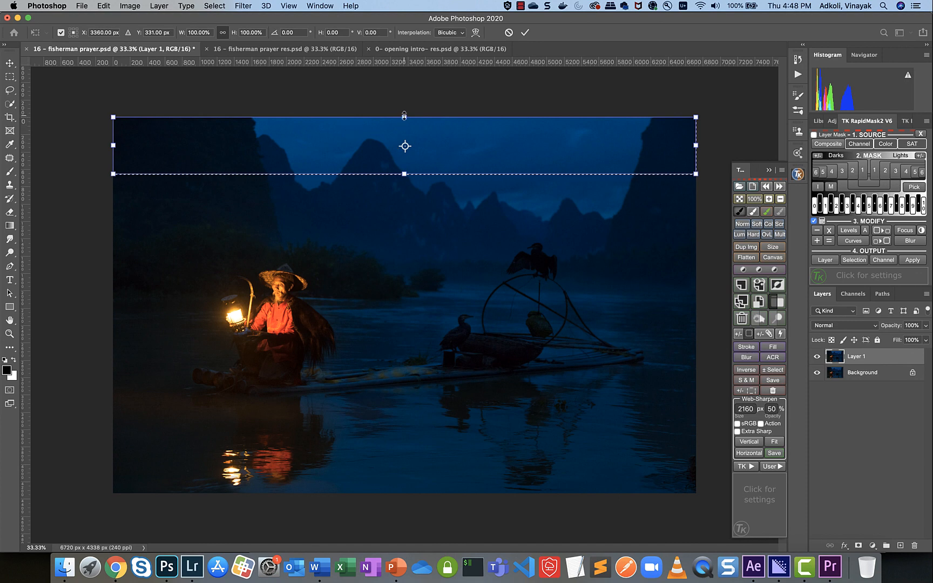
{"action": "left_click_drag", "start_coordinate": [404, 115], "coordinate": [403, 136]}
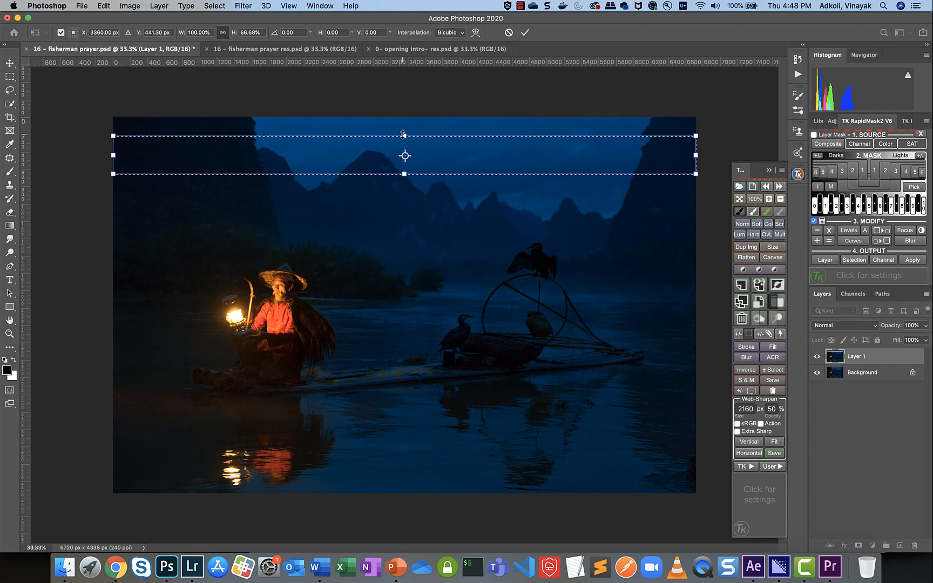
{"action": "key", "text": "Return"}
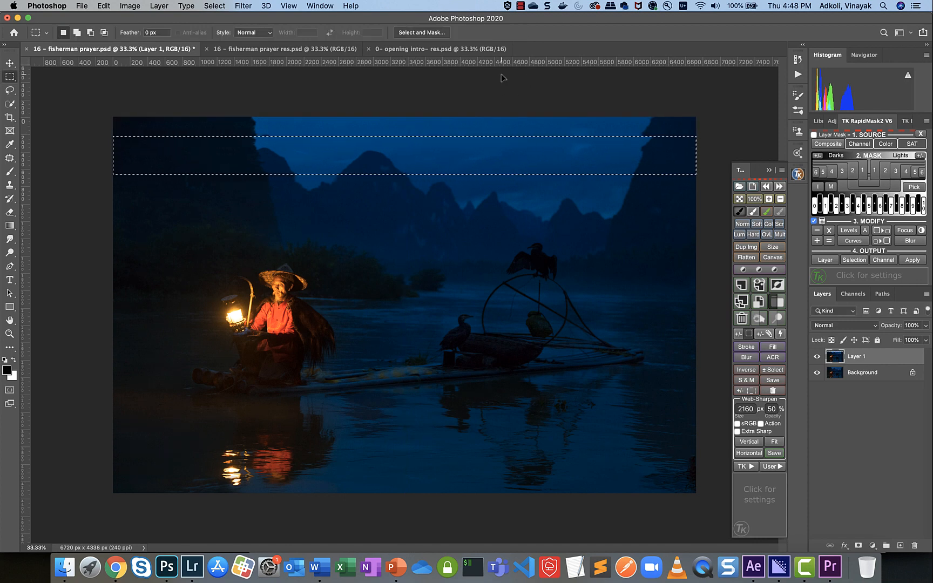
{"action": "key", "text": "ctrl+d"}
Crop the leftover strip off the image's upper edge, leaving a height of about 4117 px.
{"action": "left_click", "coordinate": [10, 117]}
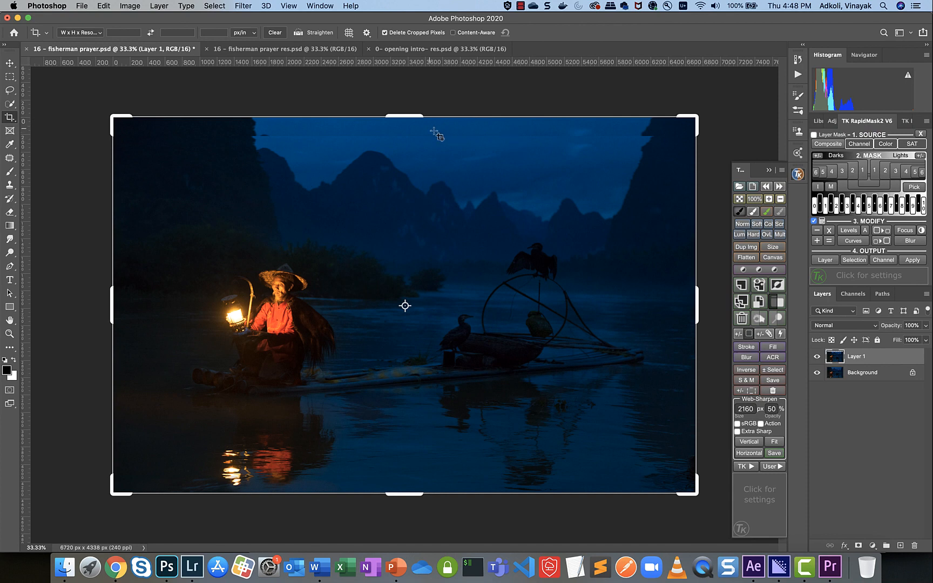
{"action": "left_click_drag", "start_coordinate": [417, 116], "coordinate": [414, 125]}
{"action": "key", "text": "Return"}
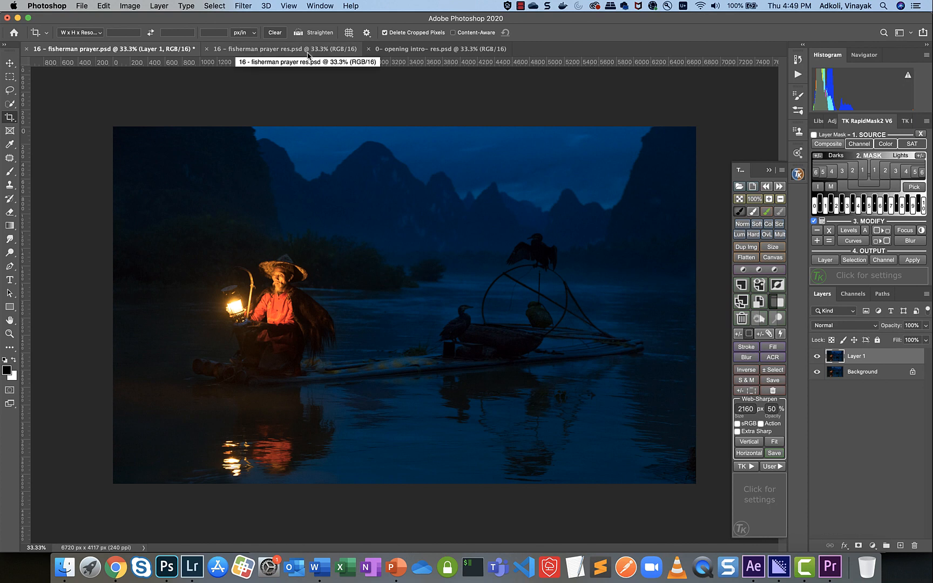
View the fisherman prayer res image, switch to Finder to examine the original and resized PSD files in the China folder, and minimize its windows.
{"action": "left_click", "coordinate": [261, 53]}
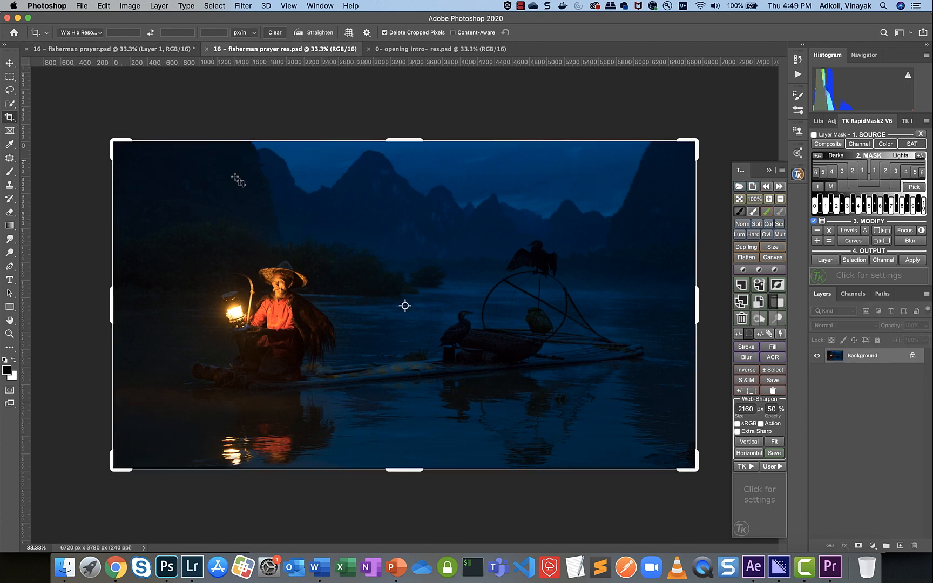
{"action": "left_click", "coordinate": [11, 63]}
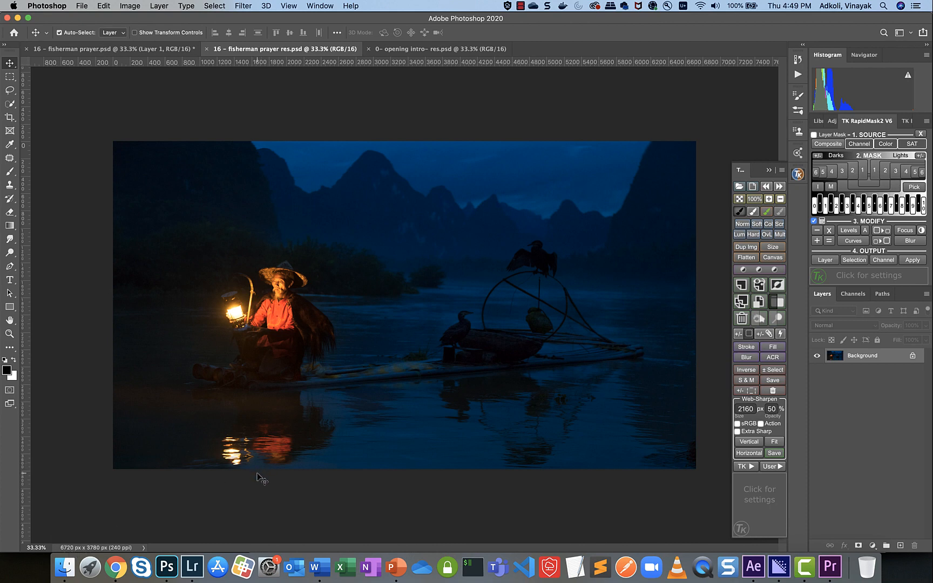
{"action": "left_click", "coordinate": [65, 566]}
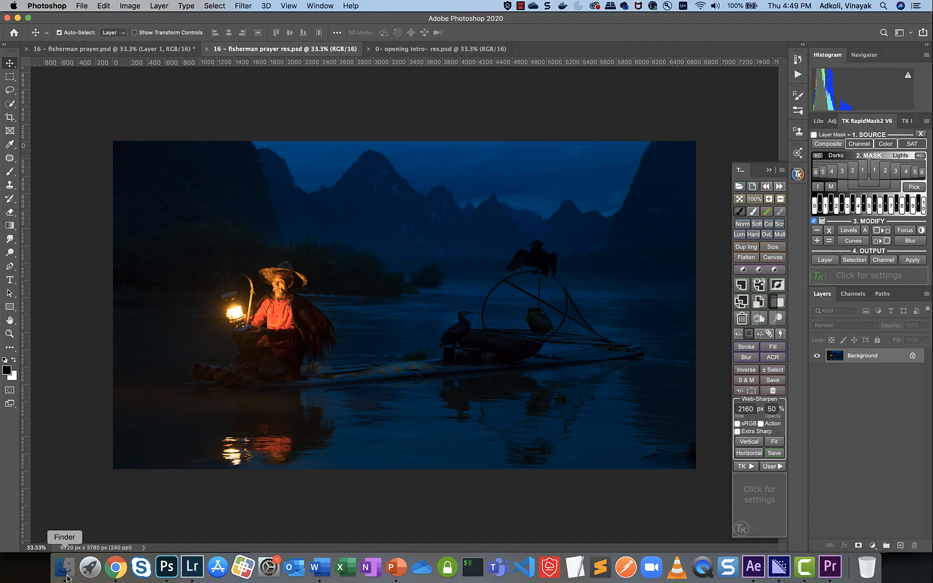
{"action": "left_click_drag", "start_coordinate": [541, 233], "coordinate": [540, 153]}
{"action": "scroll", "coordinate": [406, 310], "scroll_direction": "down", "scroll_amount": 3}
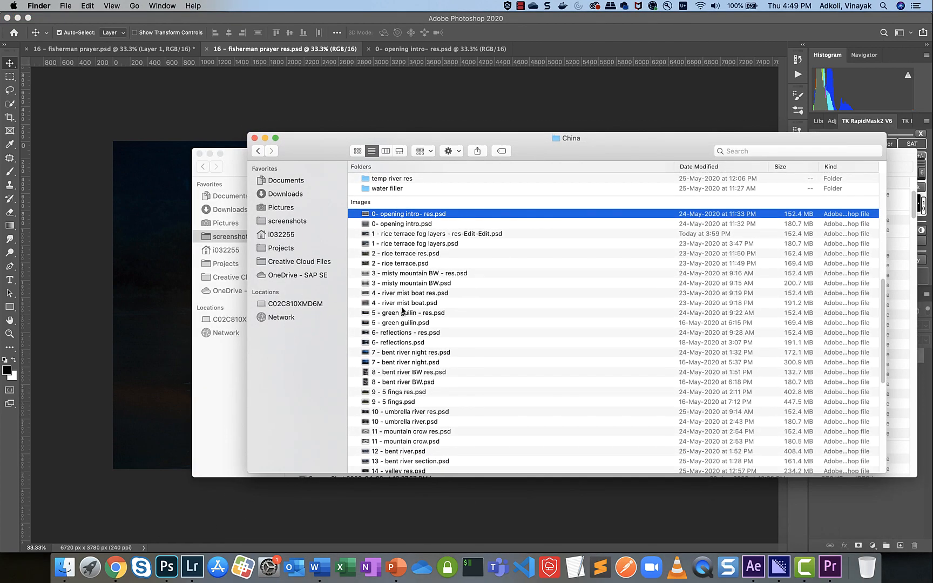
{"action": "scroll", "coordinate": [402, 310], "scroll_direction": "down", "scroll_amount": 10}
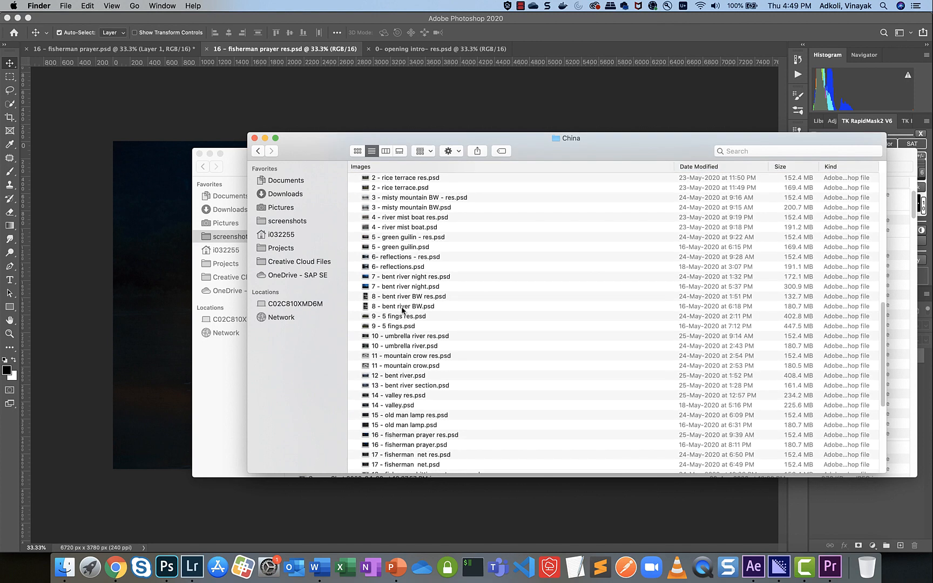
{"action": "scroll", "coordinate": [402, 310], "scroll_direction": "up", "scroll_amount": 15}
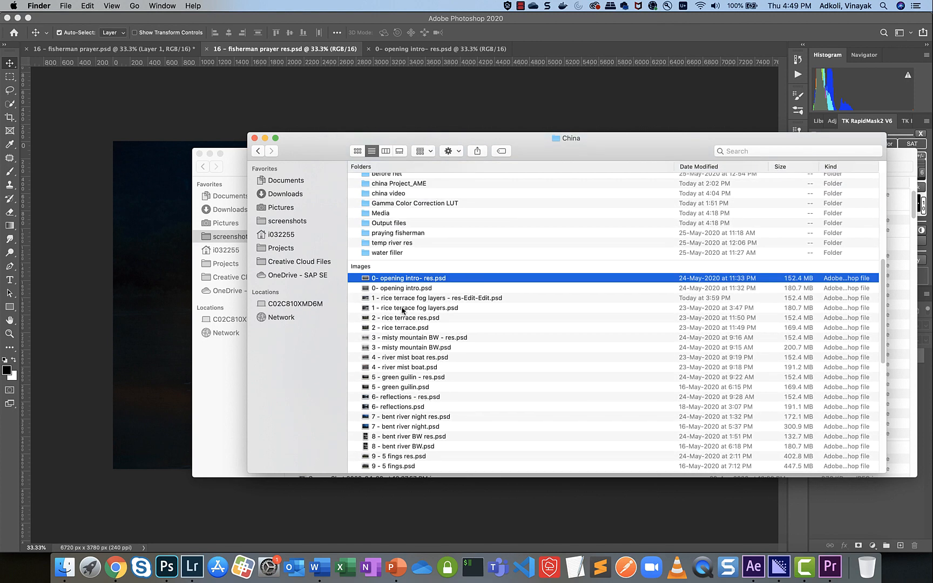
{"action": "scroll", "coordinate": [402, 313], "scroll_direction": "down", "scroll_amount": 1}
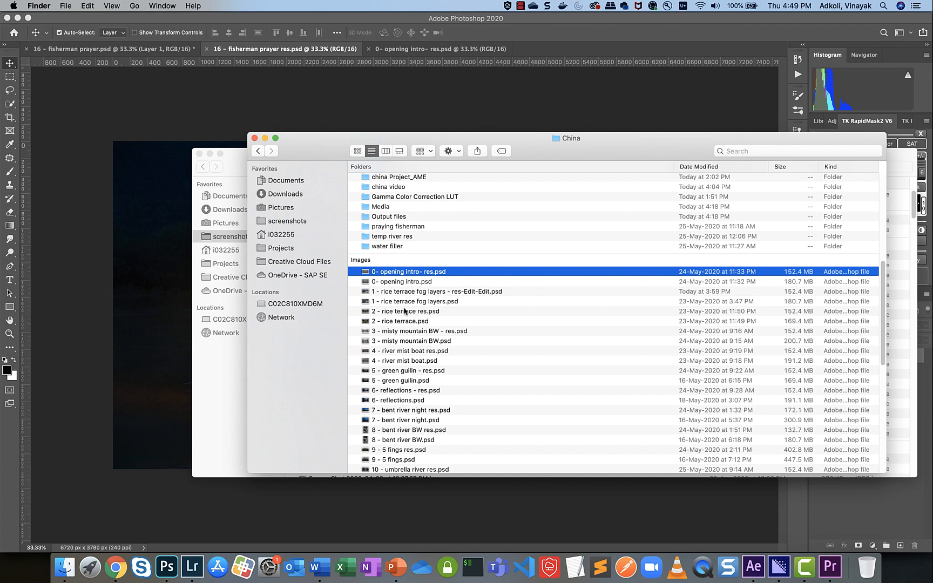
{"action": "left_click", "coordinate": [265, 139]}
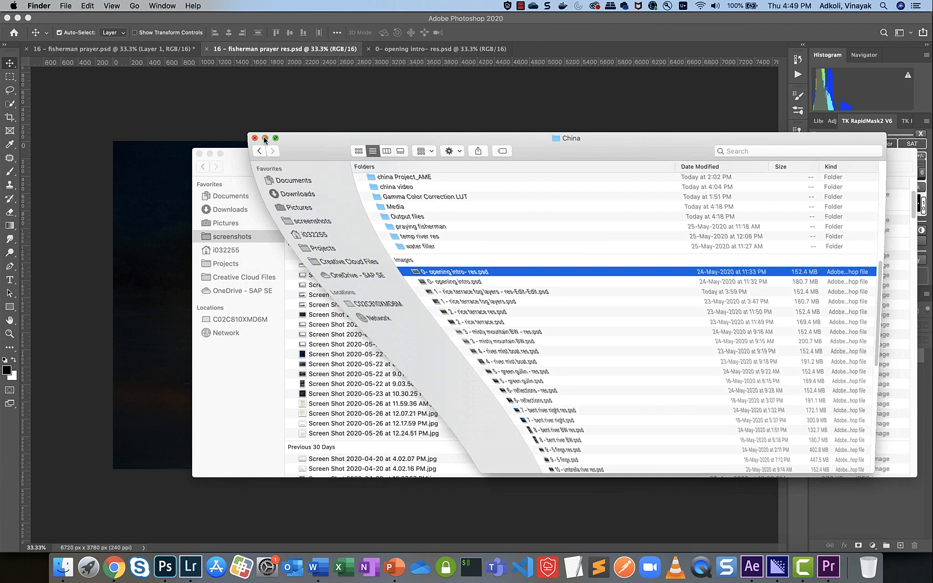
{"action": "left_click", "coordinate": [210, 154]}
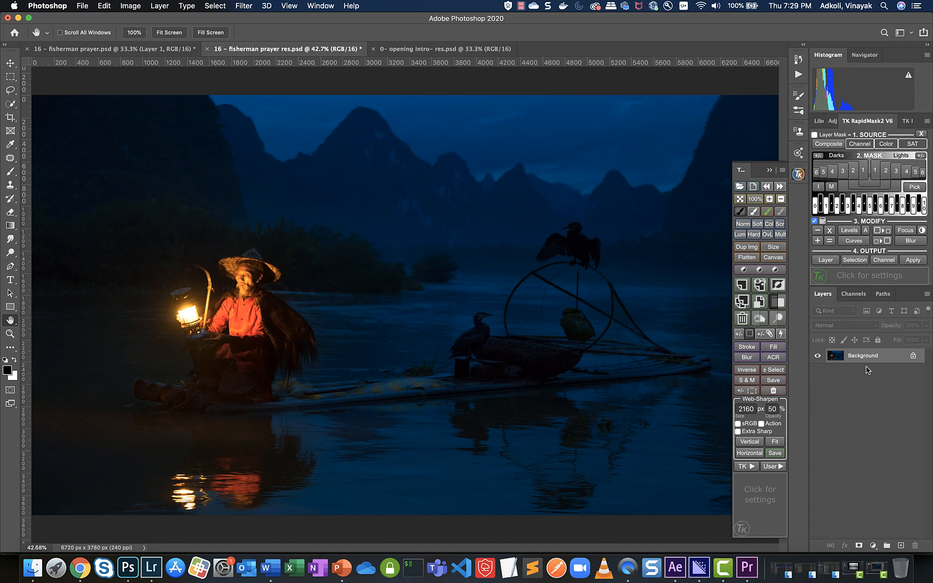
Create a horizontal web-sharpened copy of the fisherman prayer res image at a size of 2160 px.
{"action": "left_click", "coordinate": [746, 409]}
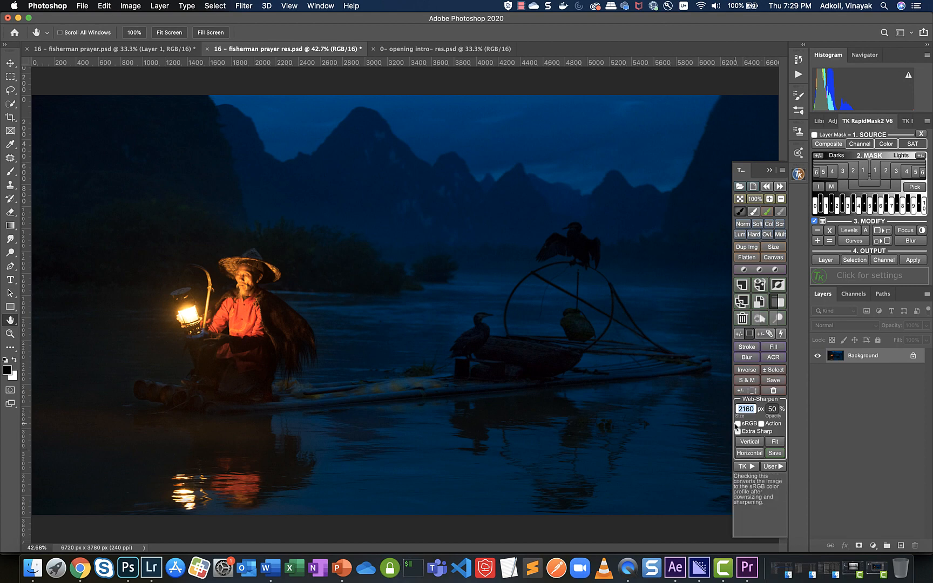
{"action": "left_click", "coordinate": [748, 453]}
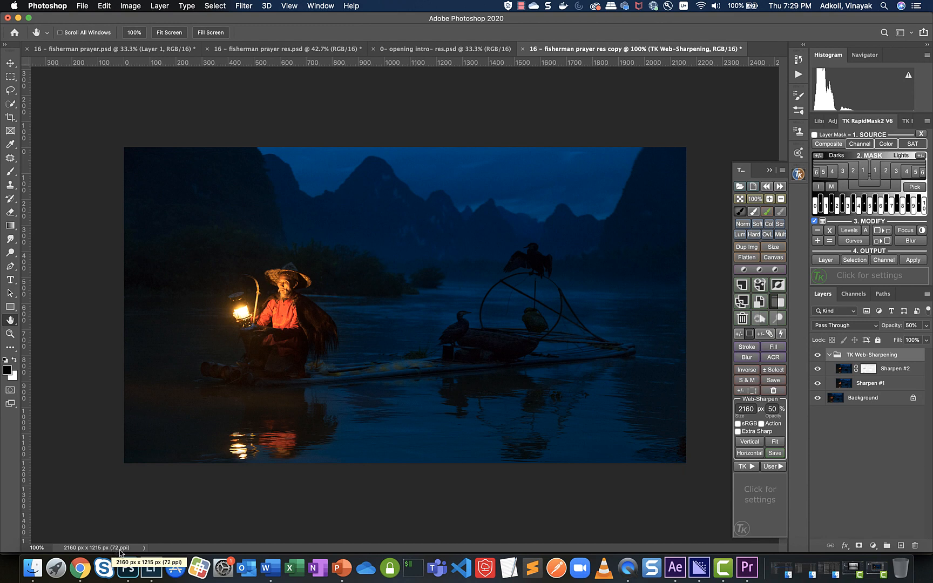
Close the web-sharpened fisherman prayer res copy without saving it.
{"action": "left_click", "coordinate": [522, 49]}
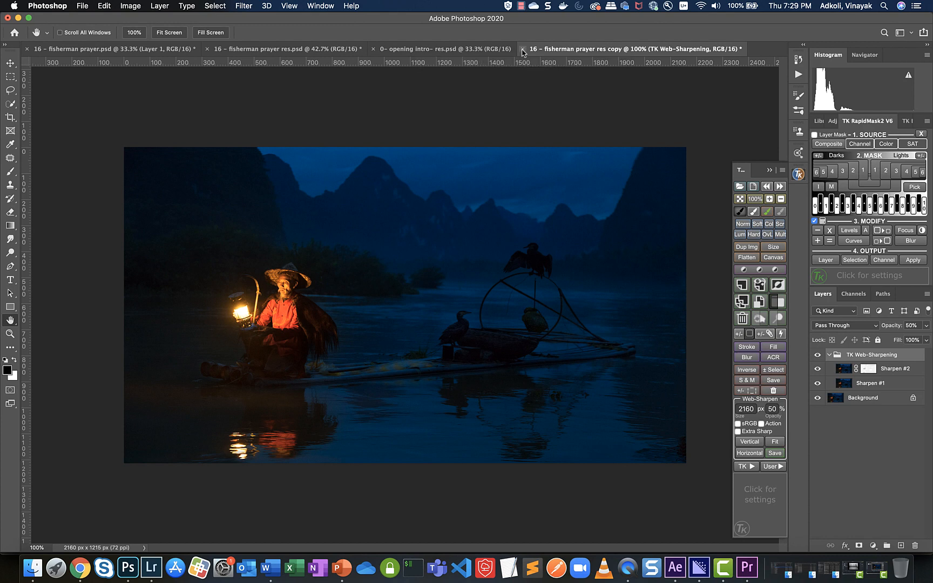
{"action": "left_click", "coordinate": [431, 192]}
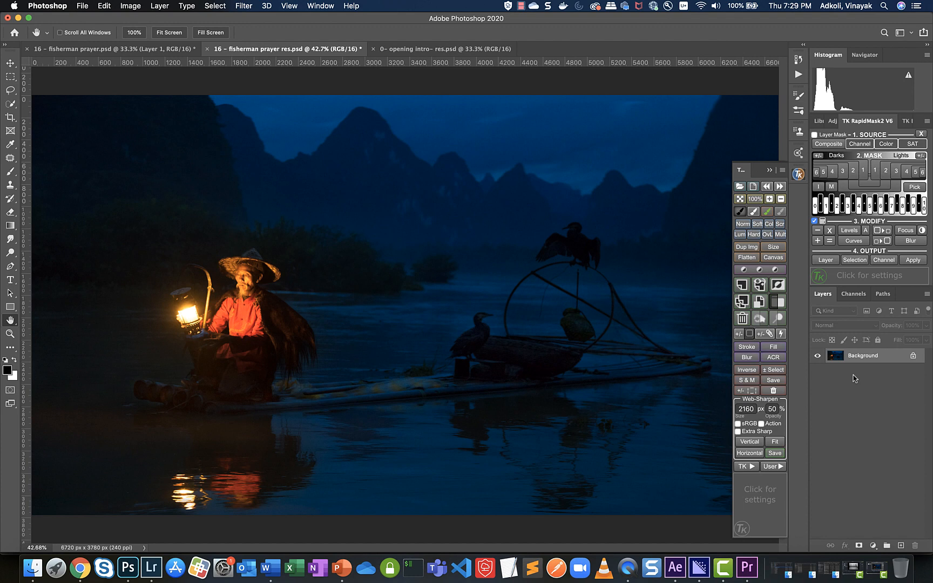
Duplicate the fisherman image's Background layer and apply a High Pass filter with a radius of 3.4 pixels to the duplicate.
{"action": "key", "text": "super+j"}
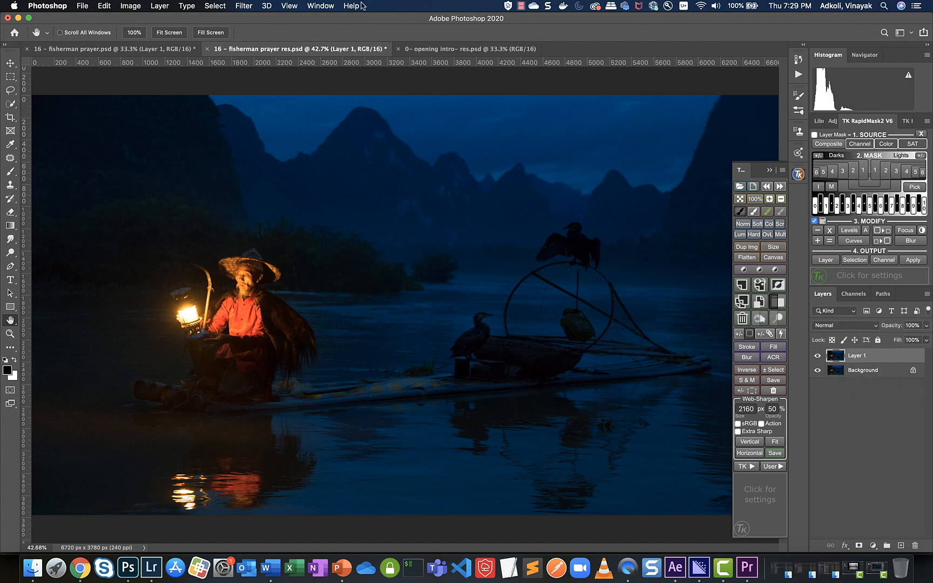
{"action": "left_click", "coordinate": [245, 5]}
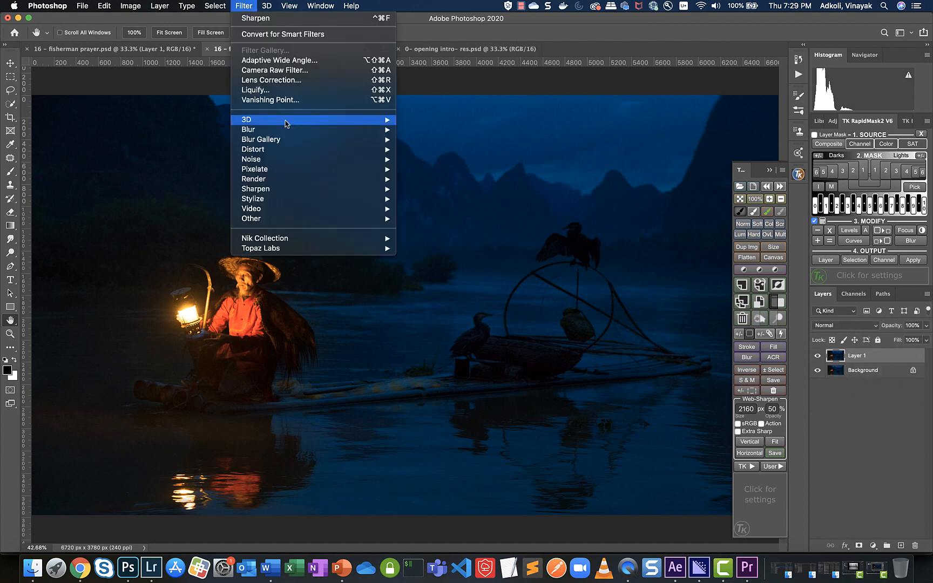
{"action": "mouse_move", "coordinate": [315, 220]}
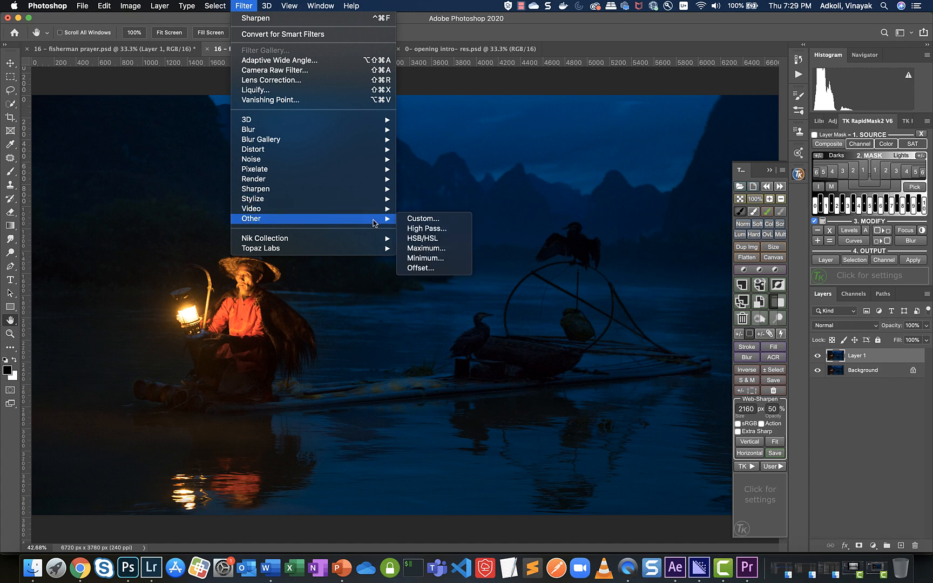
{"action": "left_click", "coordinate": [426, 228]}
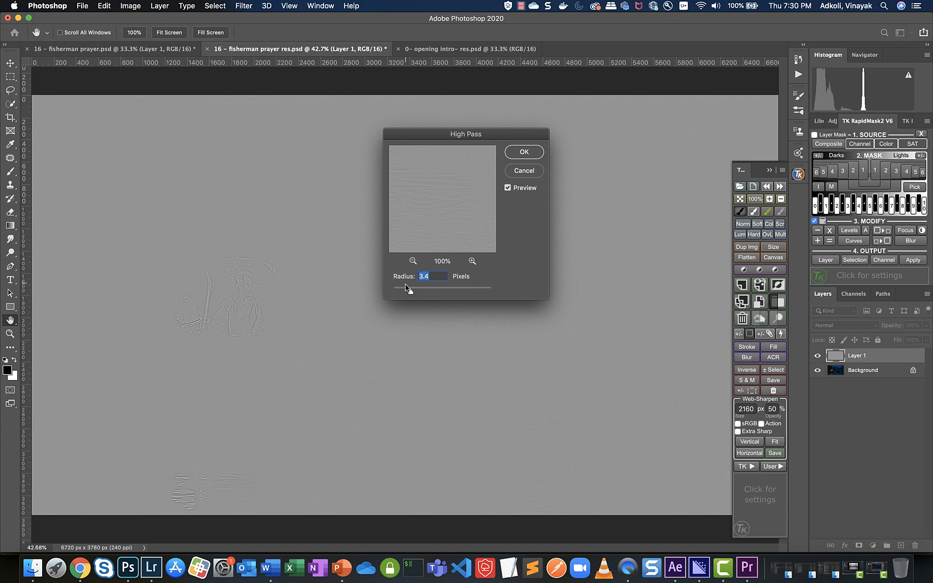
{"action": "left_click", "coordinate": [522, 155]}
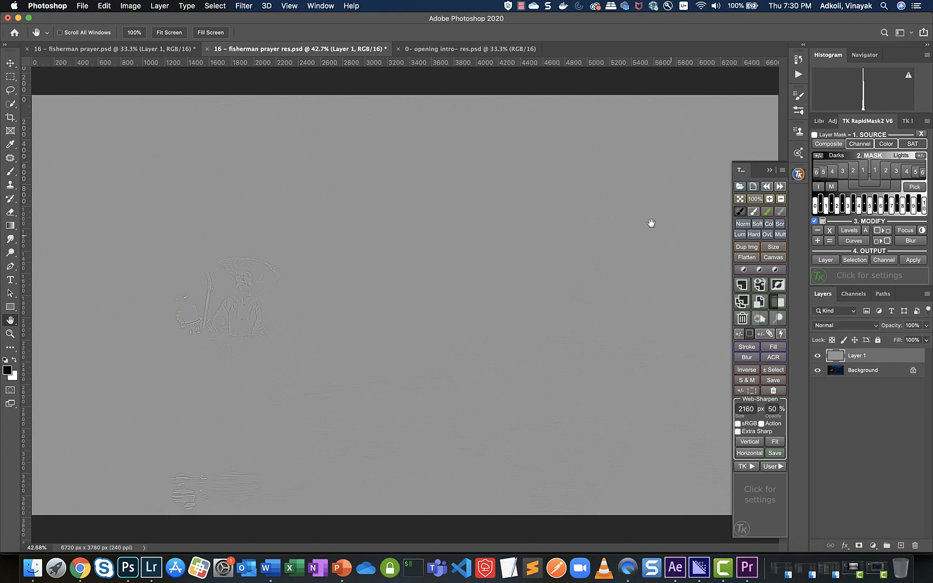
Set the High Pass layer's blend mode to Hard Light and compare the fisherman with the layer hidden and shown.
{"action": "left_click", "coordinate": [839, 326]}
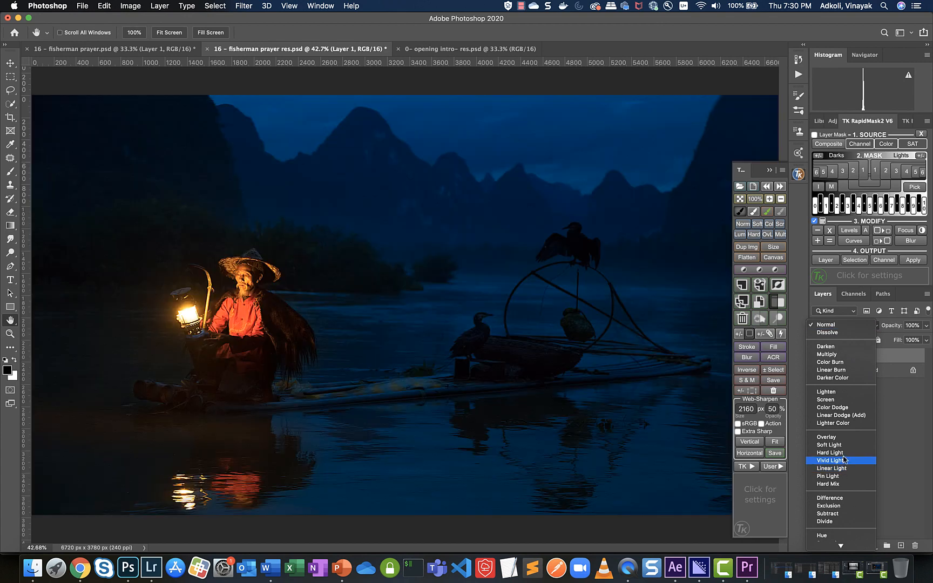
{"action": "left_click", "coordinate": [844, 456]}
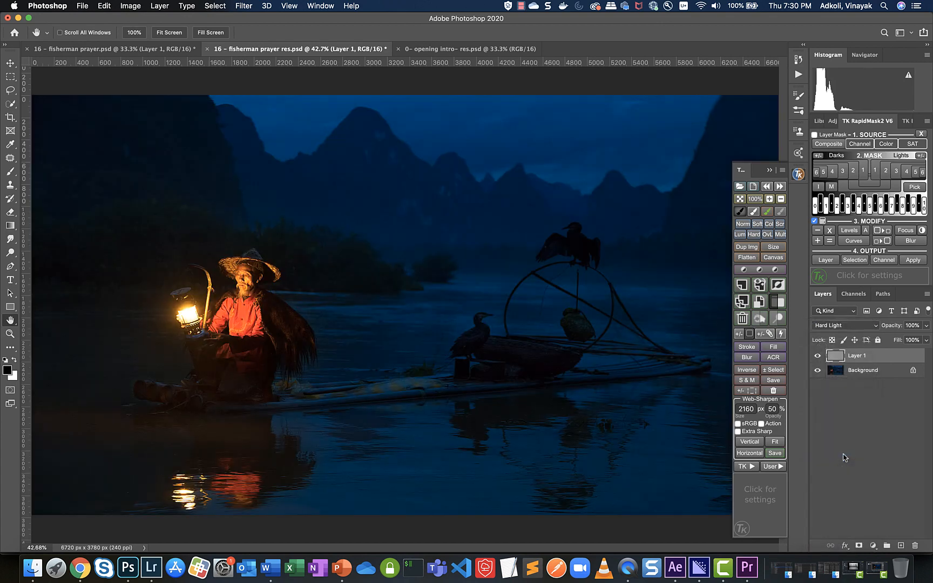
{"action": "left_click", "coordinate": [10, 334]}
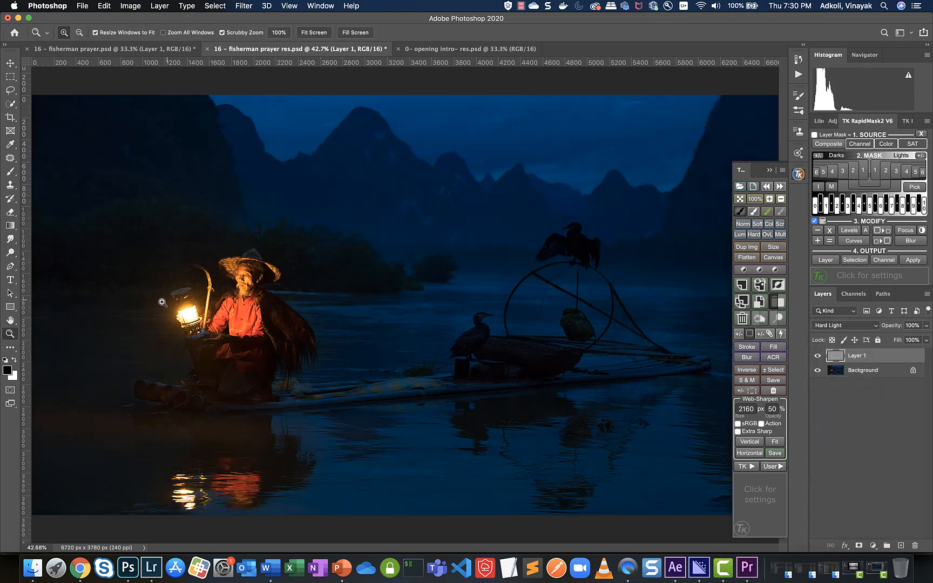
{"action": "left_click", "coordinate": [241, 278]}
{"action": "left_click", "coordinate": [240, 278]}
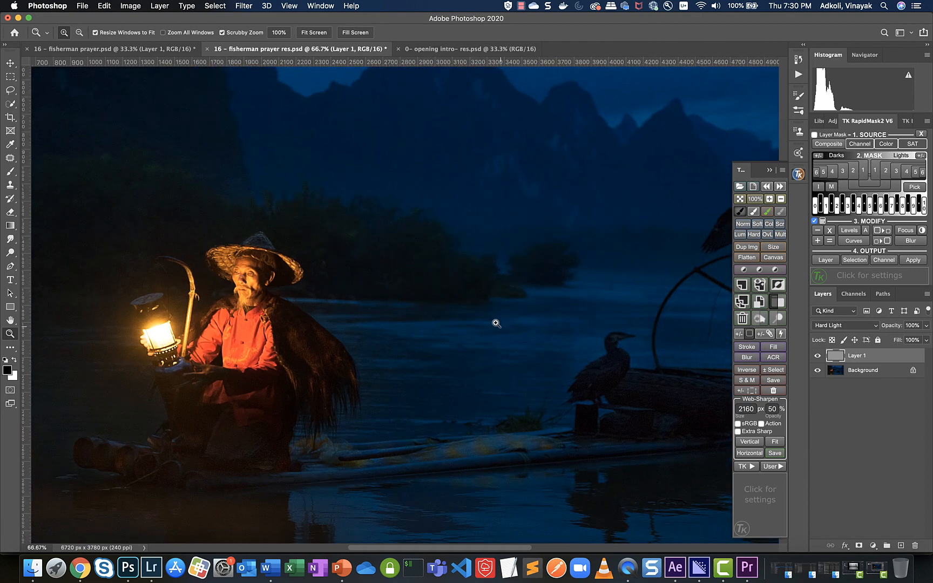
{"action": "left_click", "coordinate": [818, 357]}
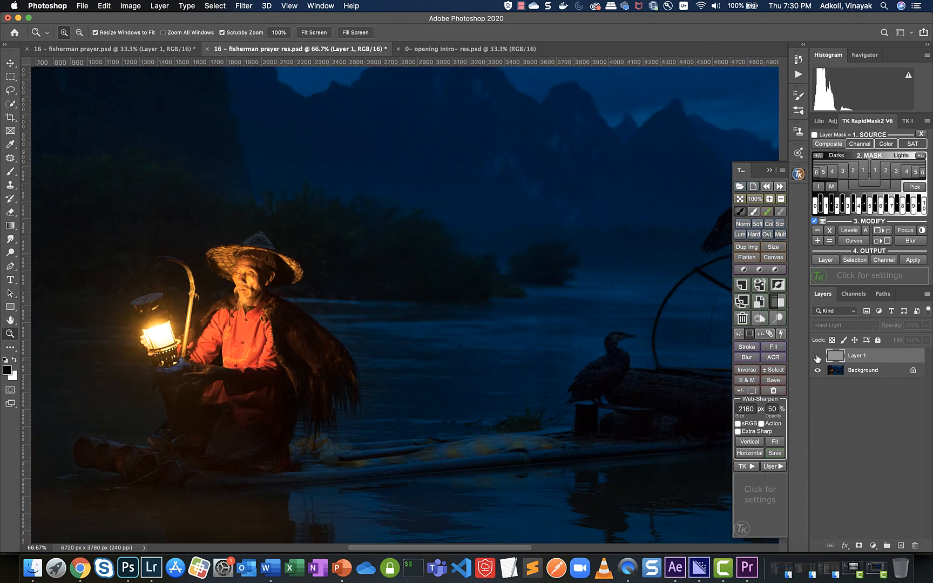
{"action": "left_click", "coordinate": [817, 356]}
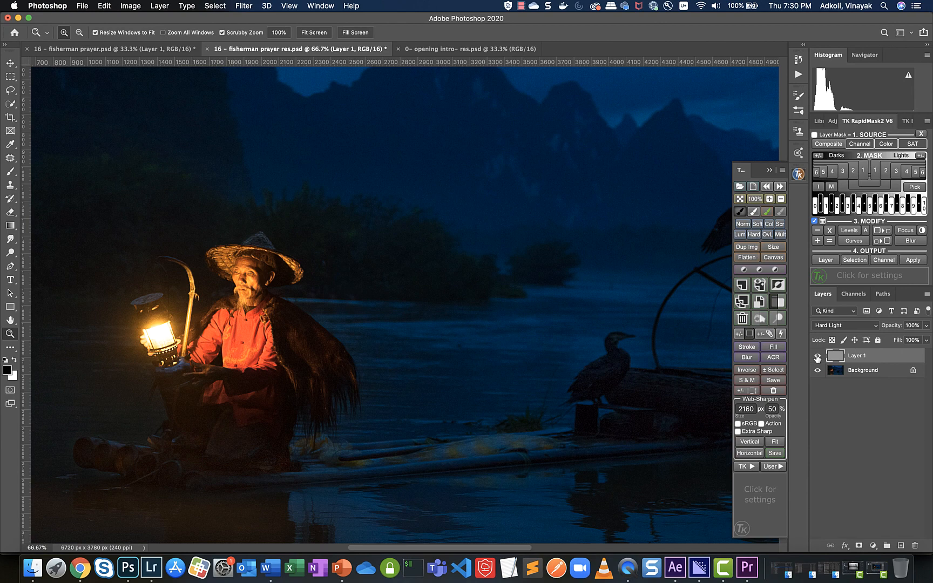
Delete the High Pass layer from the fisherman prayer res image.
{"action": "right_click", "coordinate": [854, 355]}
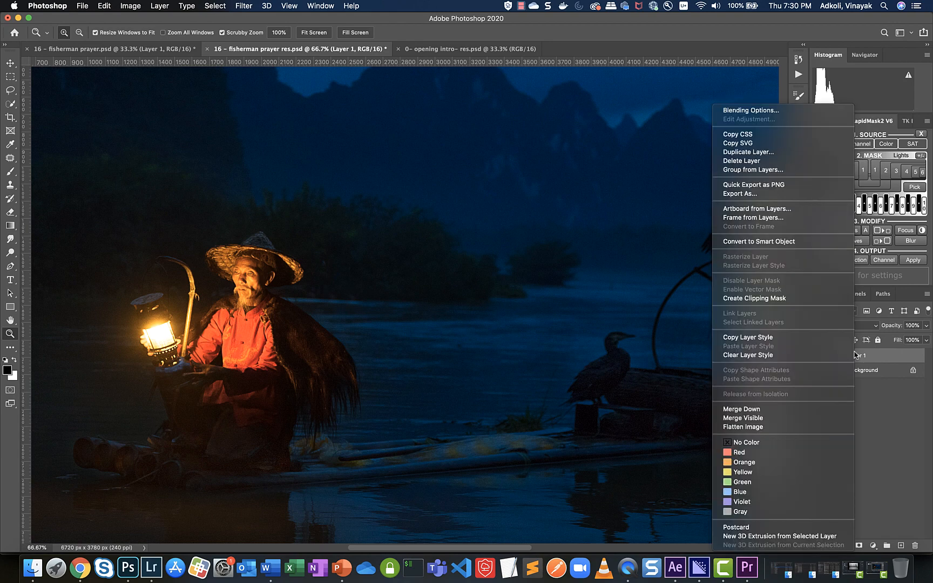
{"action": "left_click", "coordinate": [780, 162]}
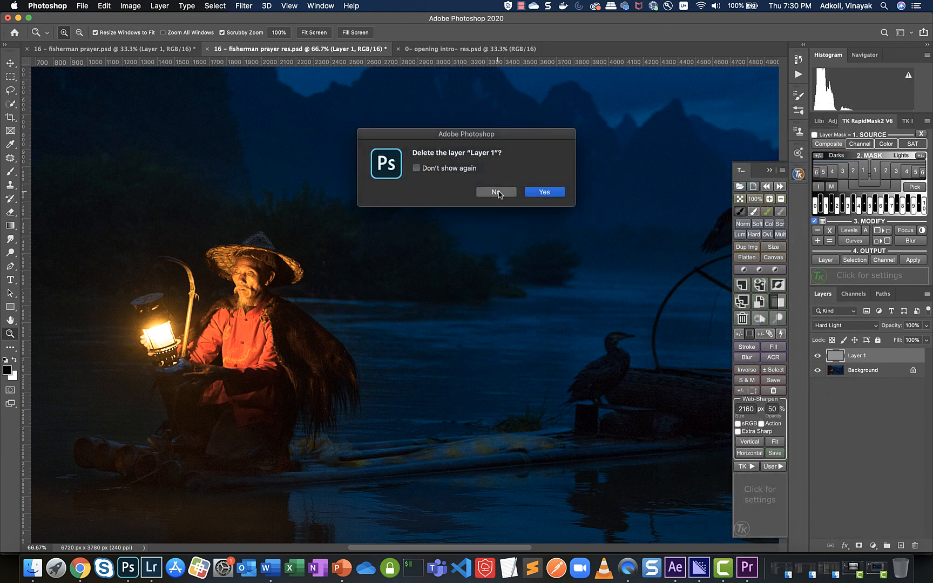
{"action": "left_click", "coordinate": [543, 192]}
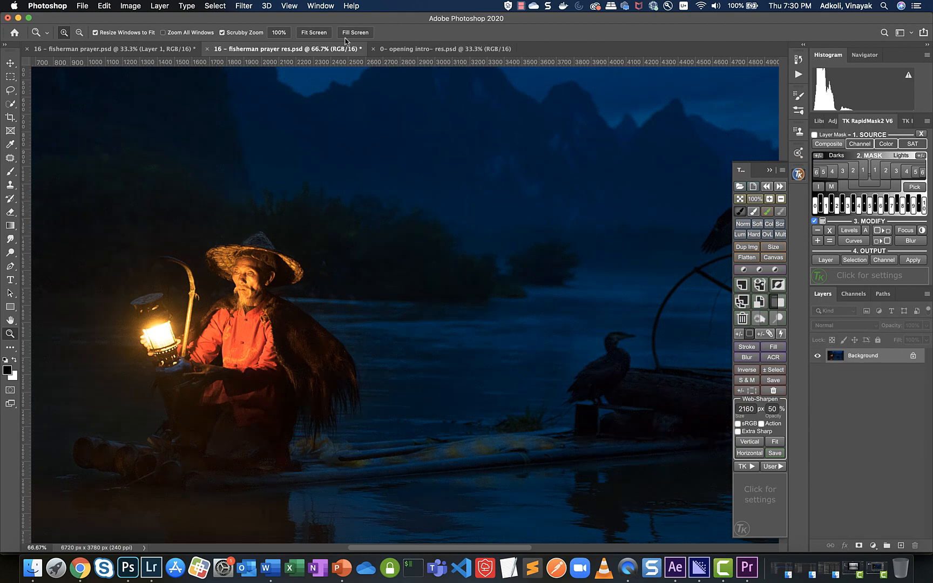
Open the image in Topaz DeNoise AI, decline the software update, and move the preview to the fisherman.
{"action": "left_click", "coordinate": [238, 7]}
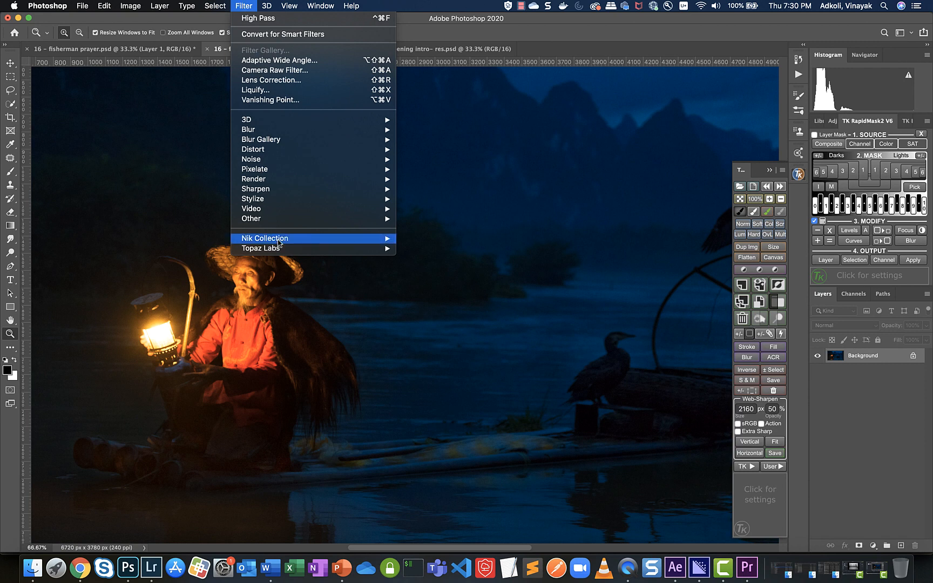
{"action": "mouse_move", "coordinate": [282, 249]}
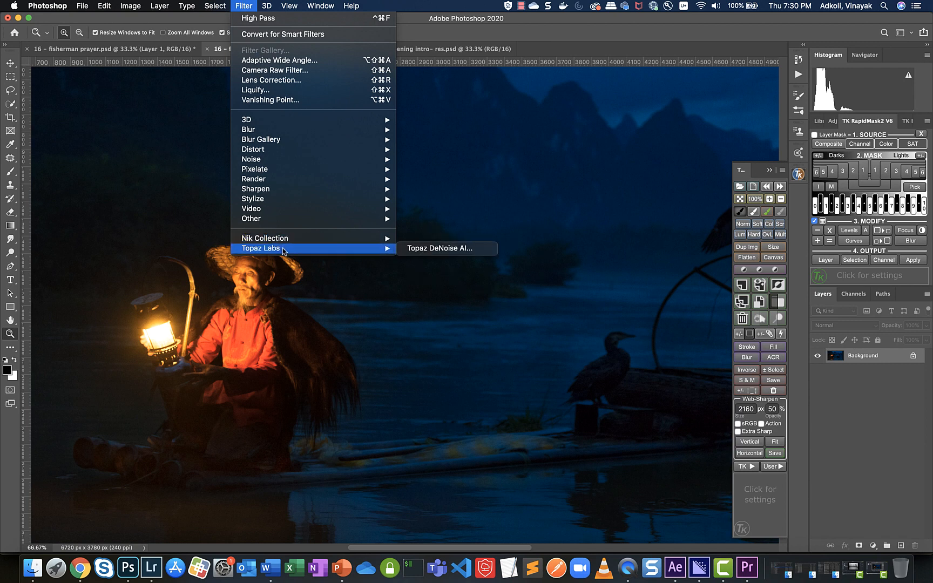
{"action": "left_click", "coordinate": [441, 251]}
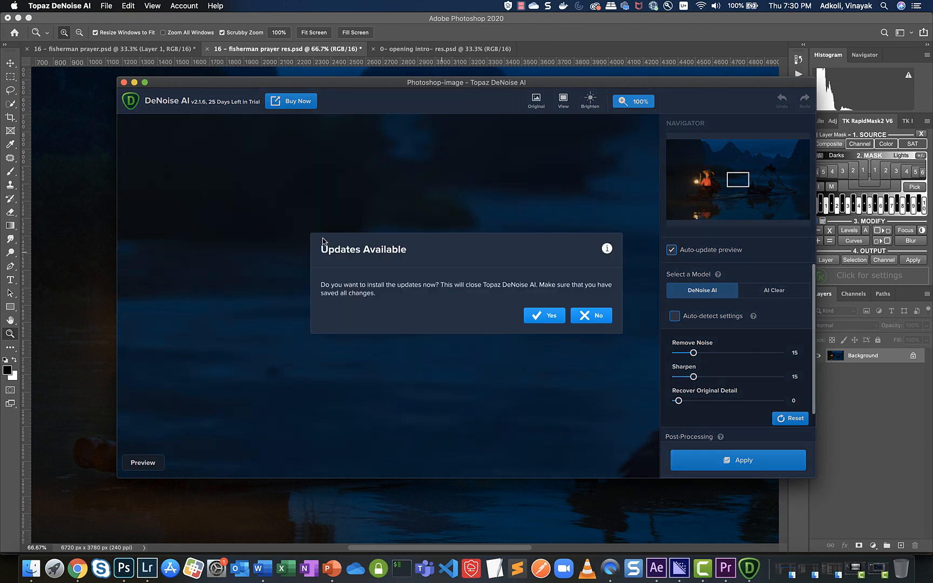
{"action": "left_click", "coordinate": [592, 324]}
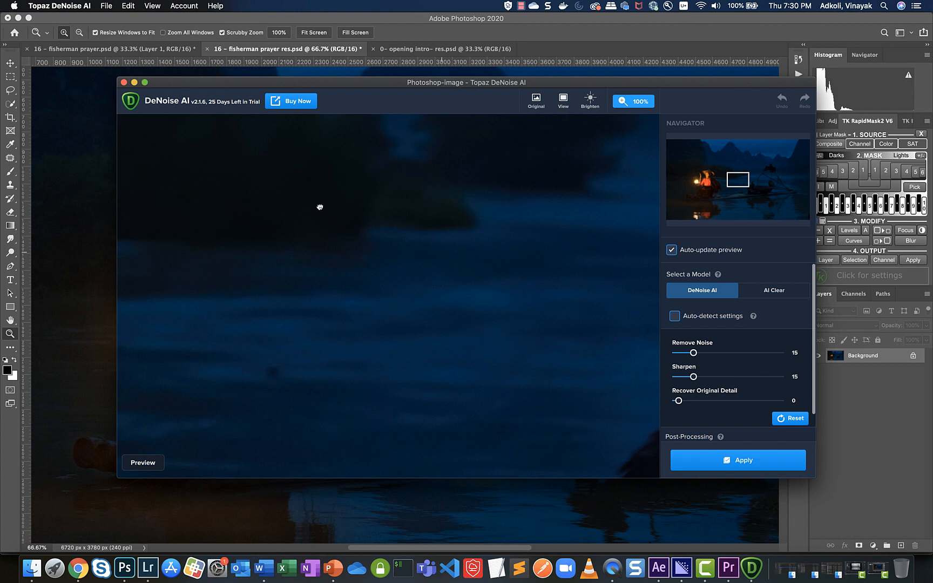
{"action": "left_click_drag", "start_coordinate": [316, 206], "coordinate": [333, 335]}
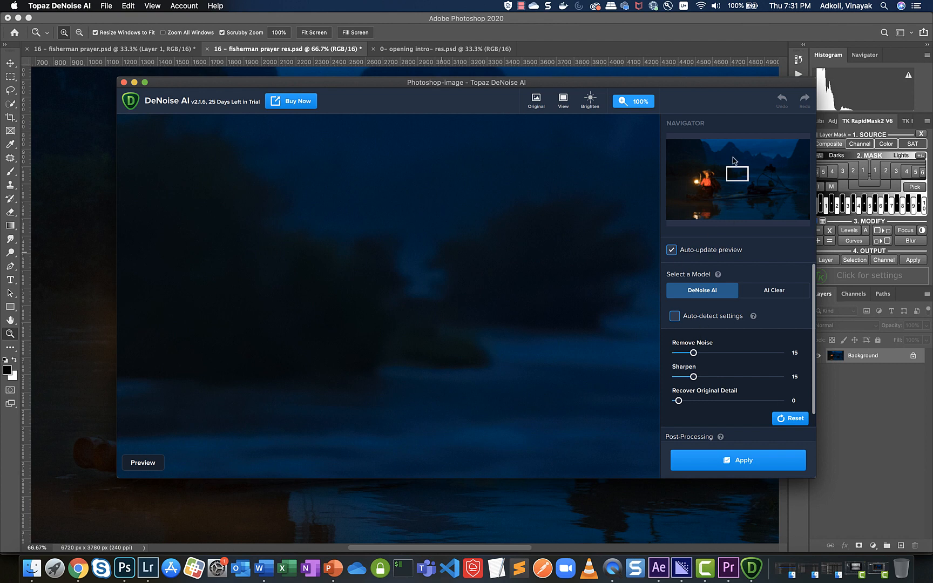
{"action": "left_click_drag", "start_coordinate": [734, 168], "coordinate": [705, 173]}
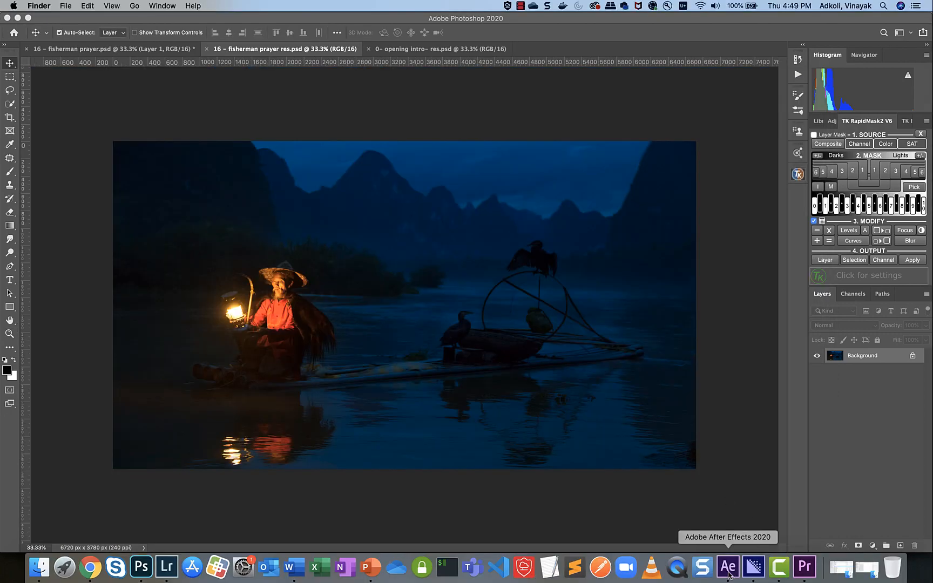
Switch to Adobe After Effects 2020.
{"action": "left_click", "coordinate": [728, 566]}
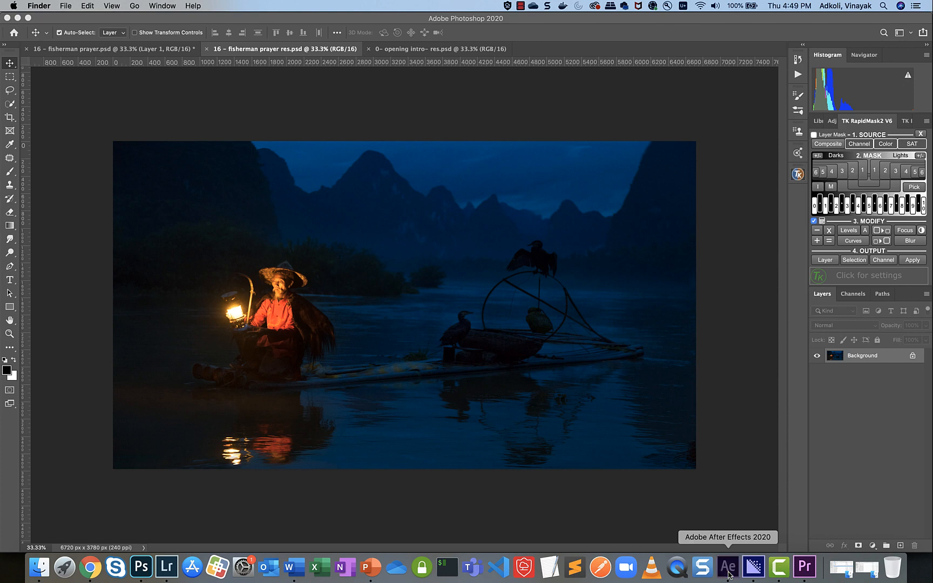
{"action": "left_click", "coordinate": [520, 6]}
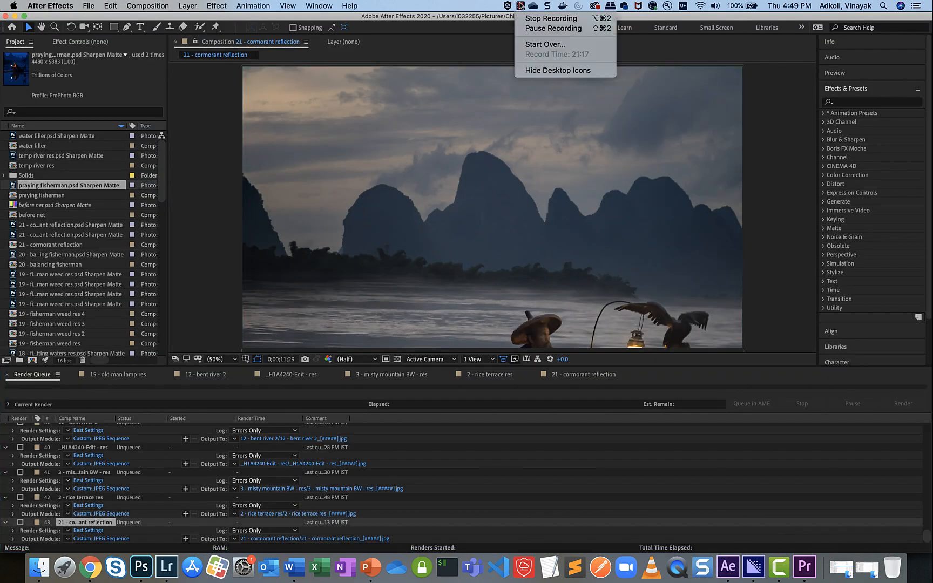
{"action": "left_click", "coordinate": [528, 28]}
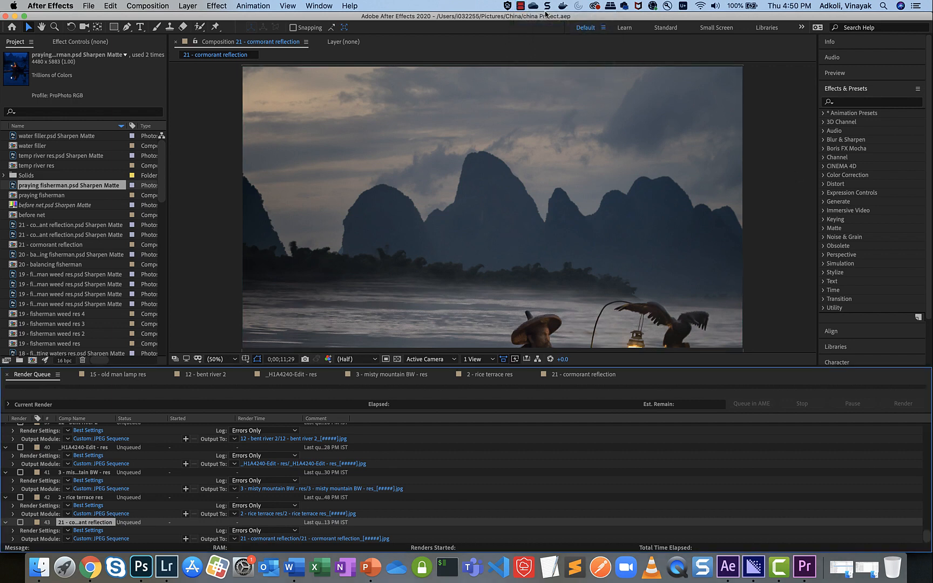
{"action": "left_click", "coordinate": [521, 6]}
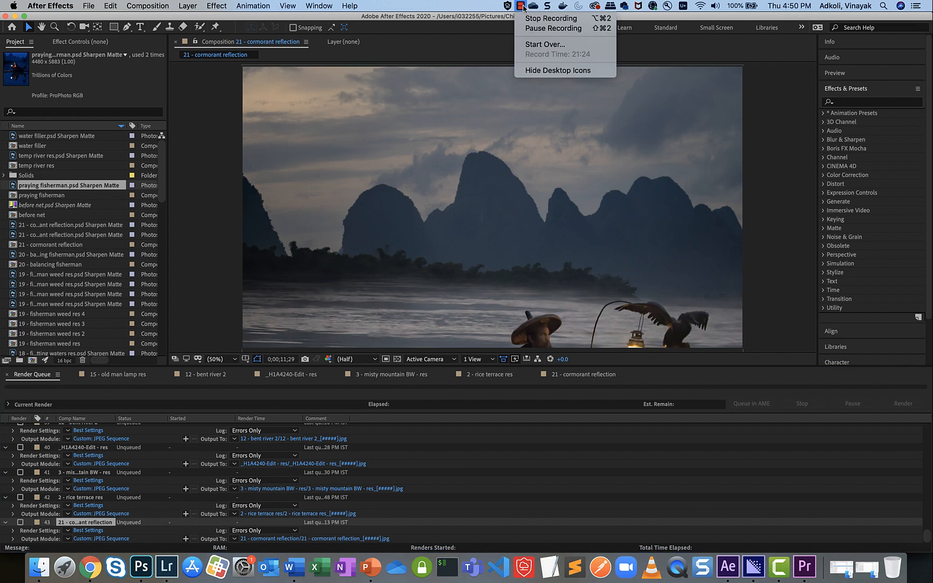
{"action": "left_click", "coordinate": [471, 12]}
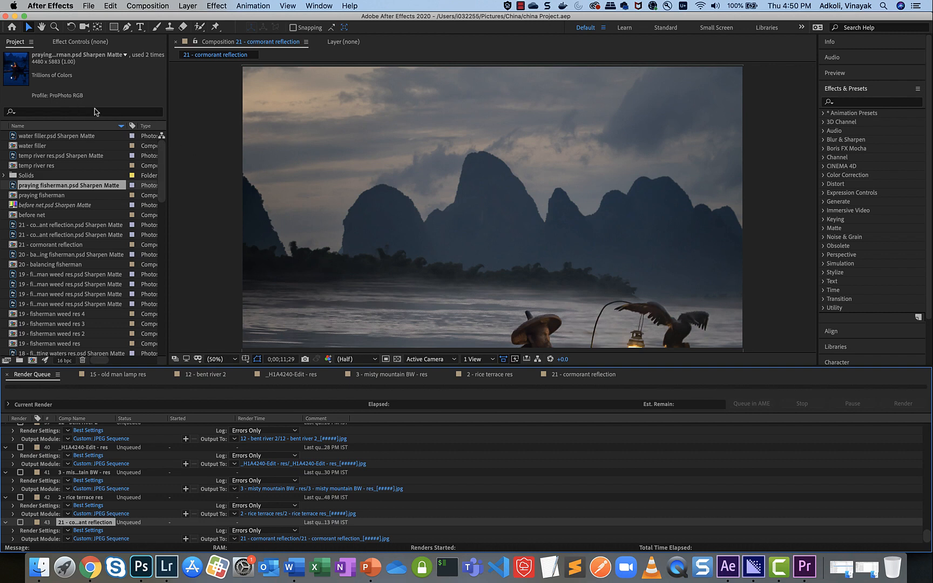
{"action": "left_click", "coordinate": [88, 5]}
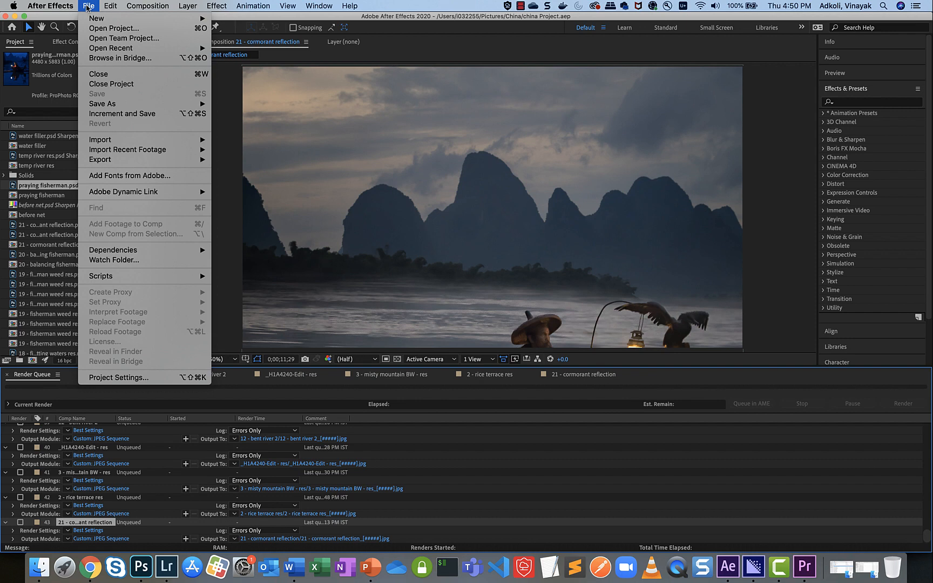
{"action": "mouse_move", "coordinate": [92, 22]}
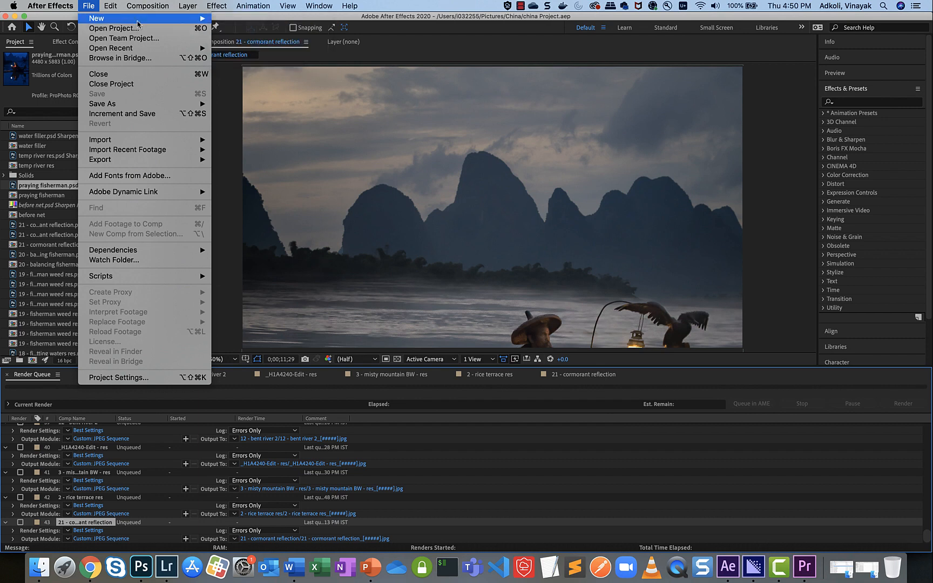
{"action": "mouse_move", "coordinate": [134, 21]}
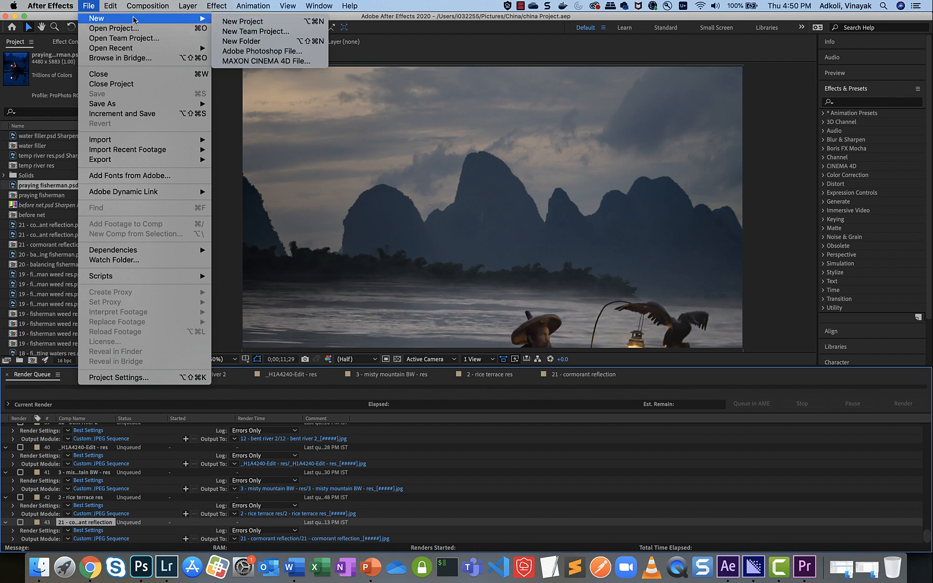
Look over the General preferences and close them without making changes.
{"action": "mouse_move", "coordinate": [64, 7]}
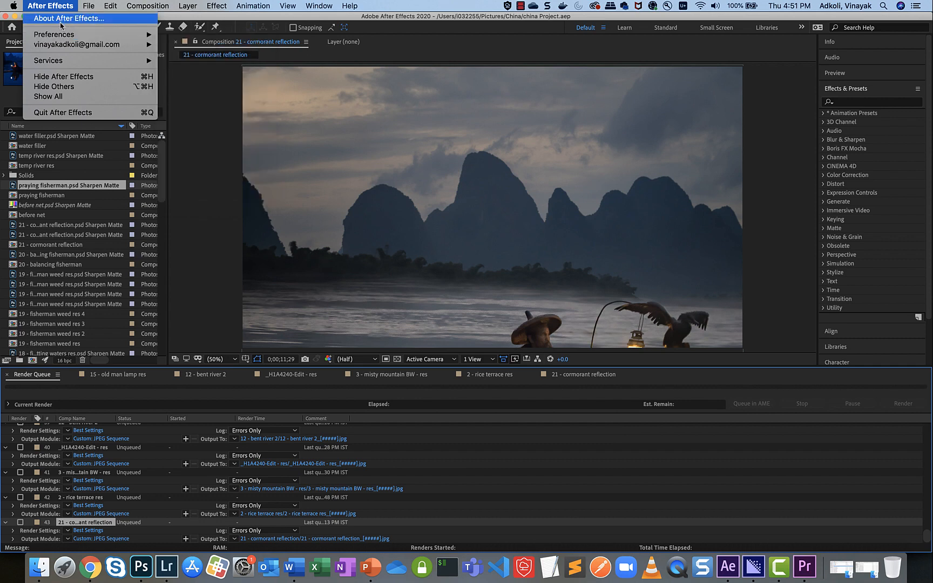
{"action": "mouse_move", "coordinate": [69, 36]}
{"action": "left_click", "coordinate": [185, 36]}
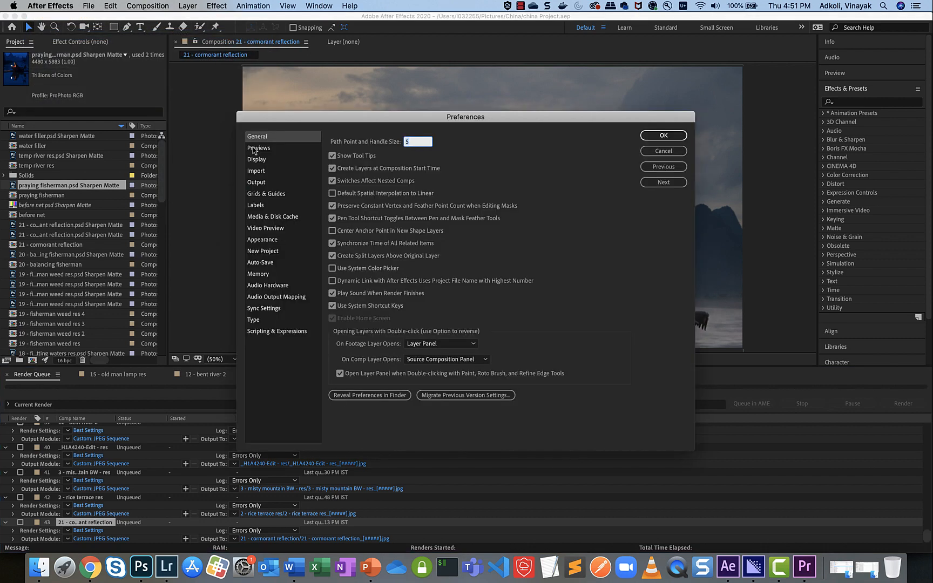
{"action": "mouse_move", "coordinate": [372, 311]}
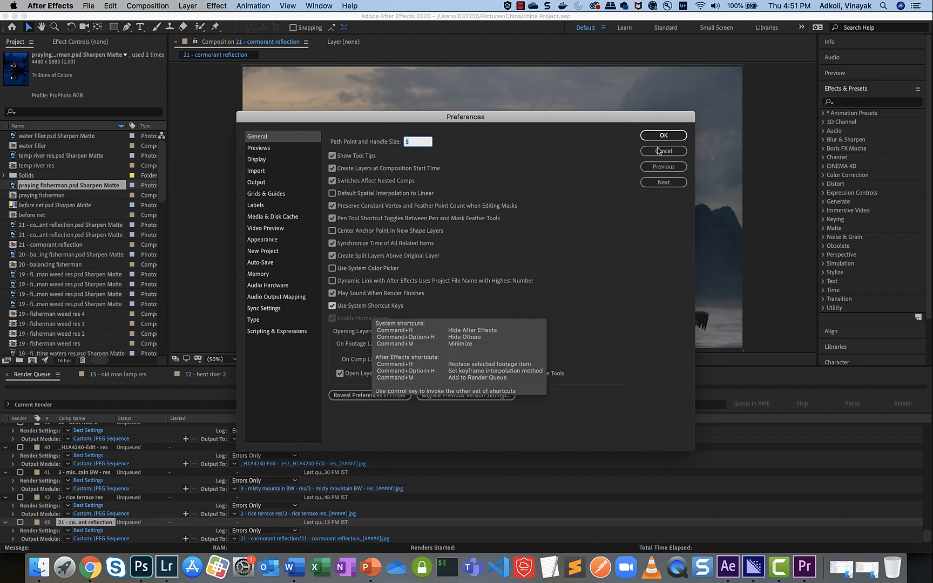
{"action": "left_click", "coordinate": [672, 153]}
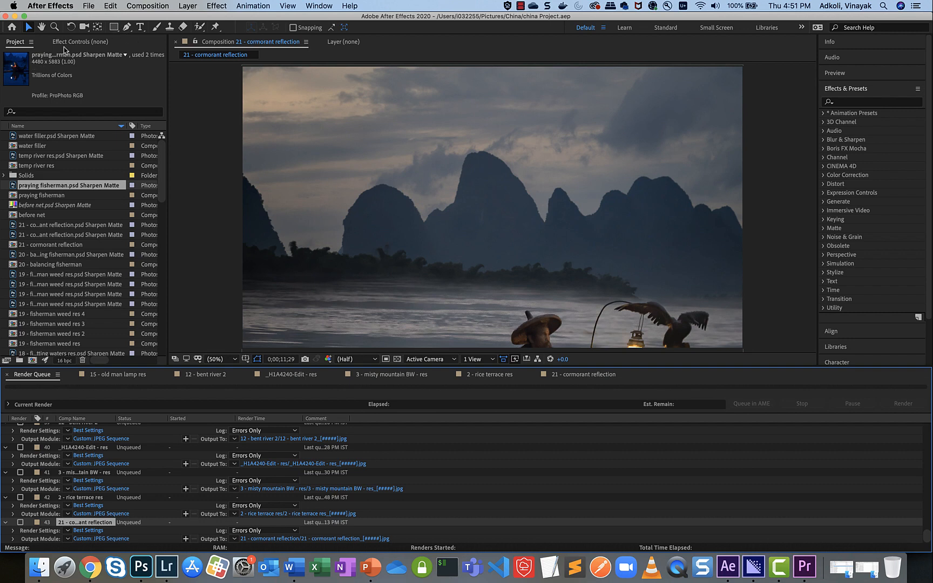
Start a new project and create a composition with the UHD 4K 29.97 preset and a duration of 0;00;10;00.
{"action": "left_click", "coordinate": [91, 8]}
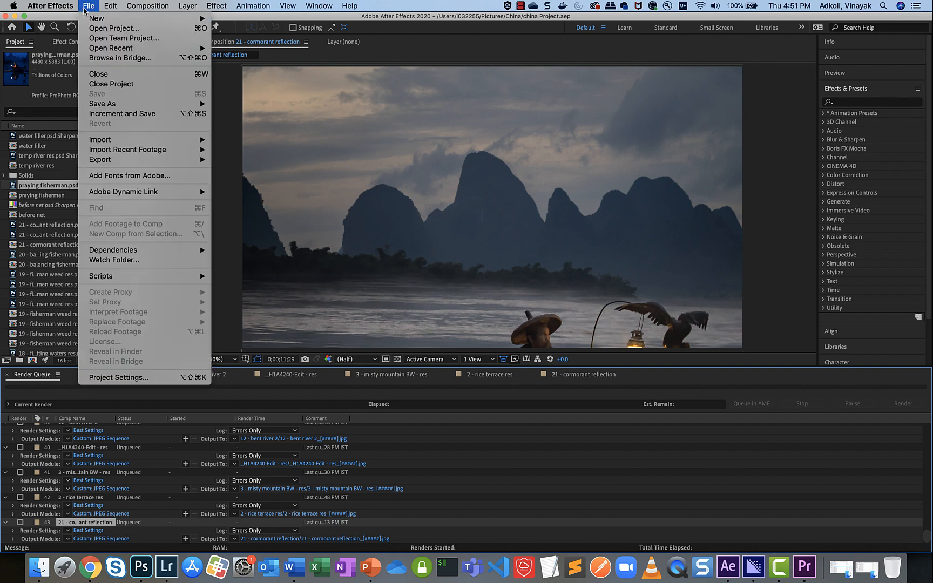
{"action": "left_click", "coordinate": [236, 23]}
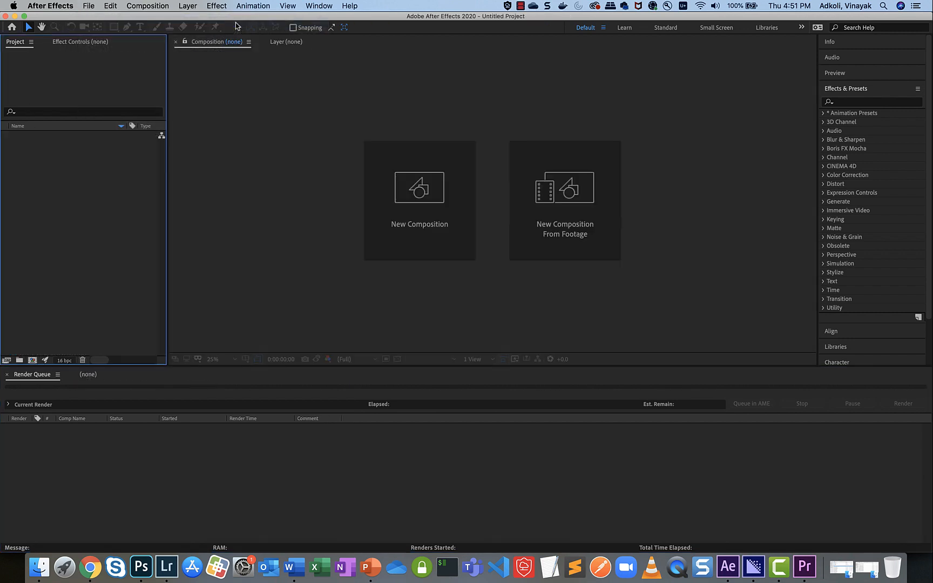
{"action": "left_click", "coordinate": [426, 204]}
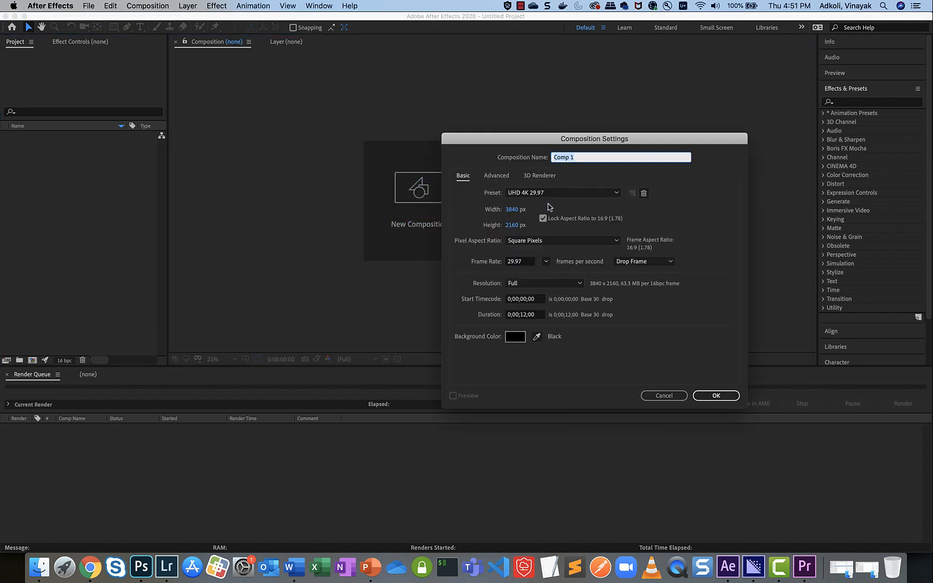
{"action": "left_click", "coordinate": [615, 194]}
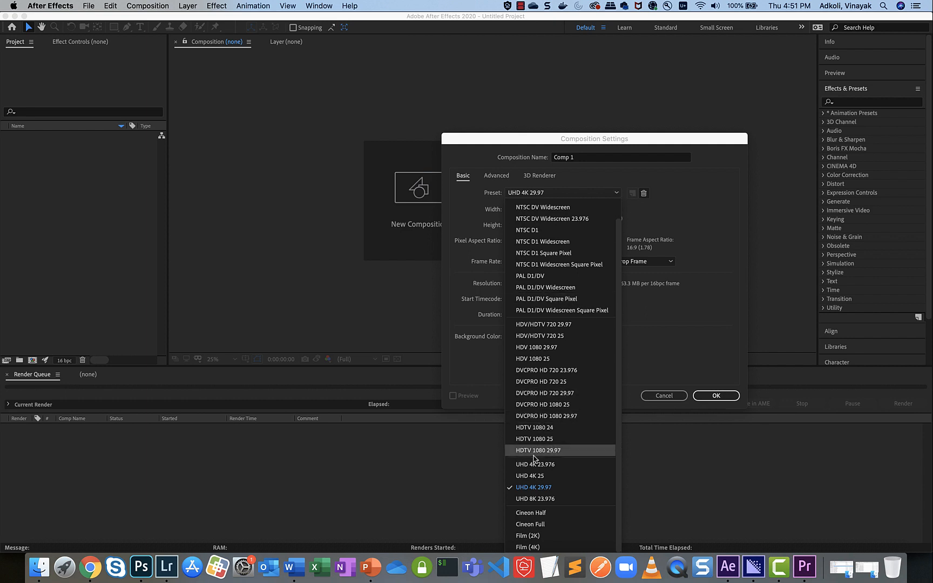
{"action": "left_click", "coordinate": [540, 489]}
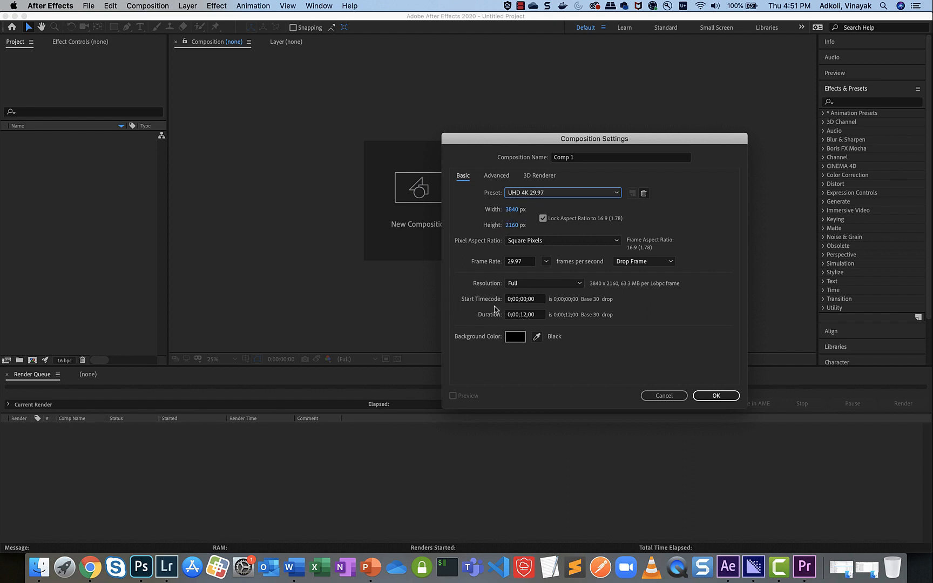
{"action": "left_click", "coordinate": [521, 316]}
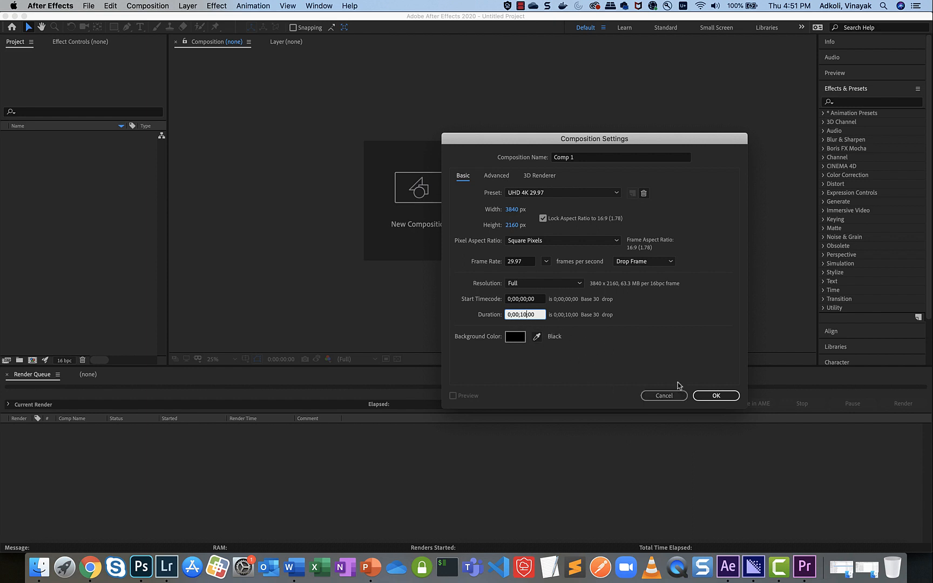
{"action": "left_click", "coordinate": [713, 399]}
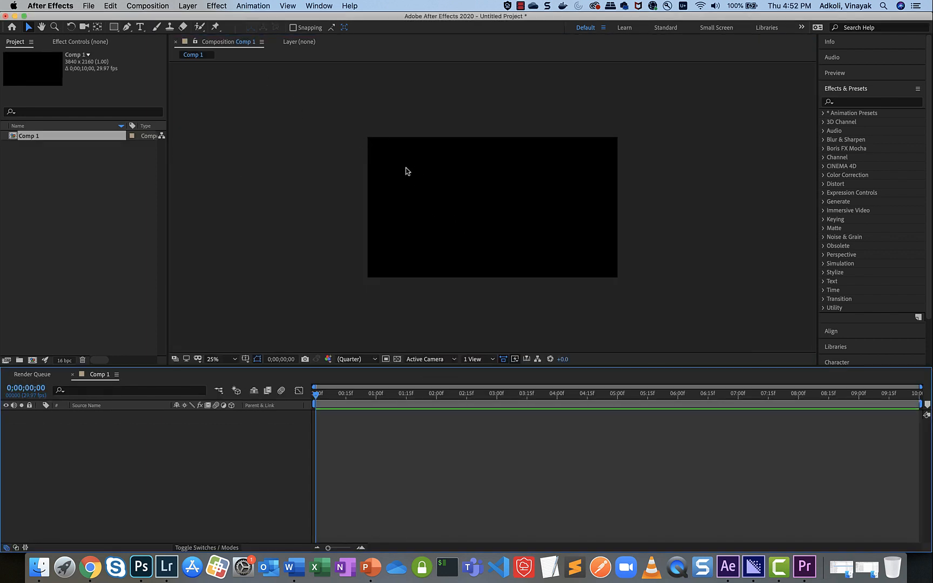
Review the project's color settings, including the bit depth options and working space, and close them without making changes.
{"action": "left_click", "coordinate": [90, 6]}
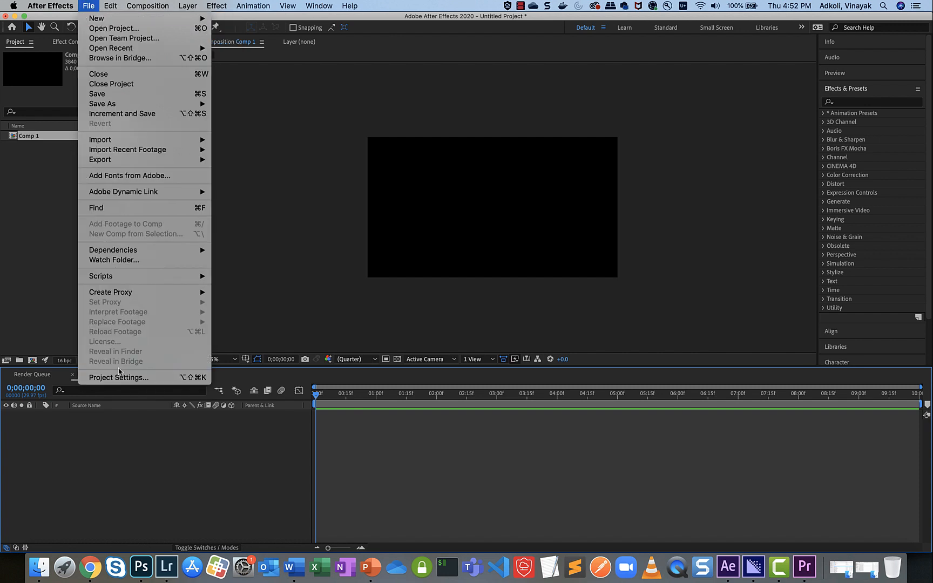
{"action": "left_click", "coordinate": [122, 378]}
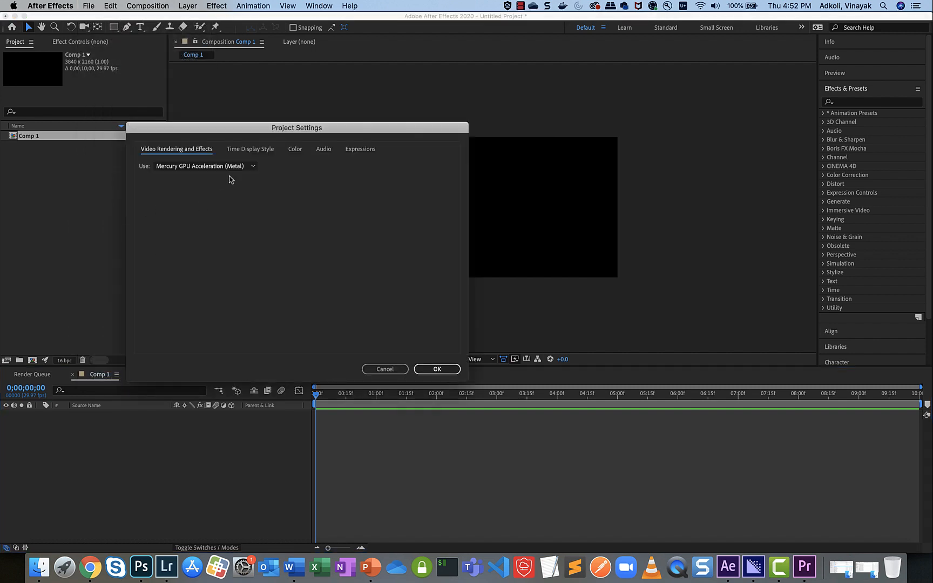
{"action": "left_click", "coordinate": [294, 153]}
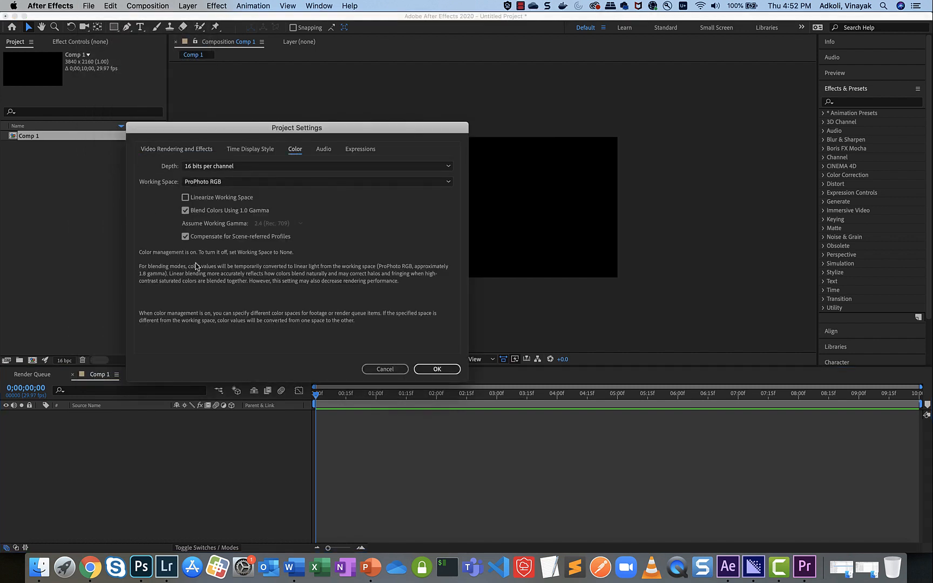
{"action": "left_click", "coordinate": [214, 171]}
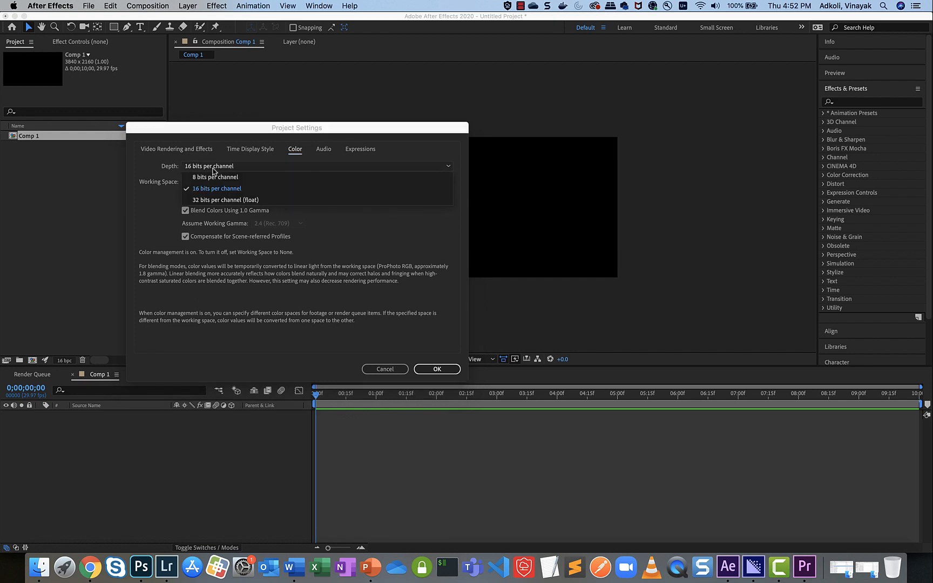
{"action": "left_click", "coordinate": [216, 167]}
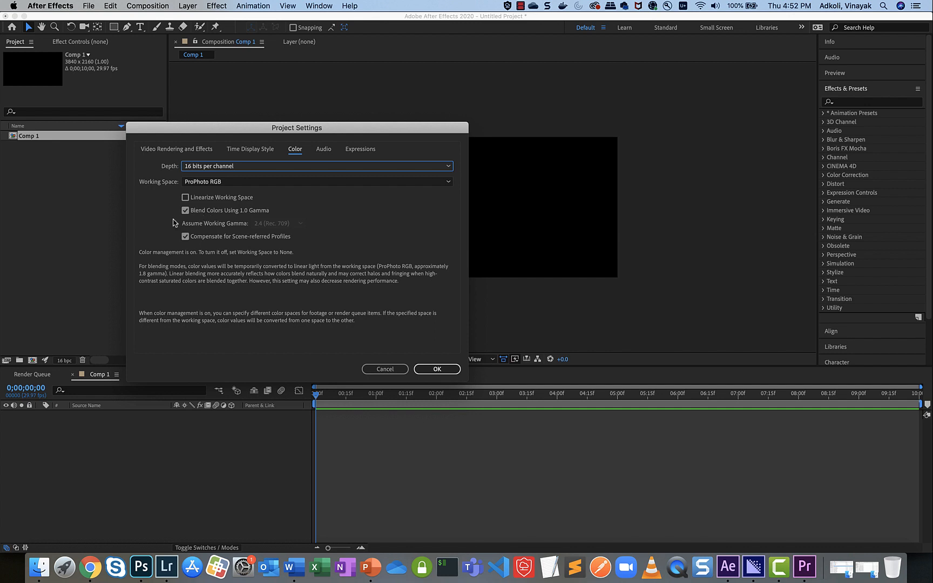
{"action": "left_click", "coordinate": [384, 369]}
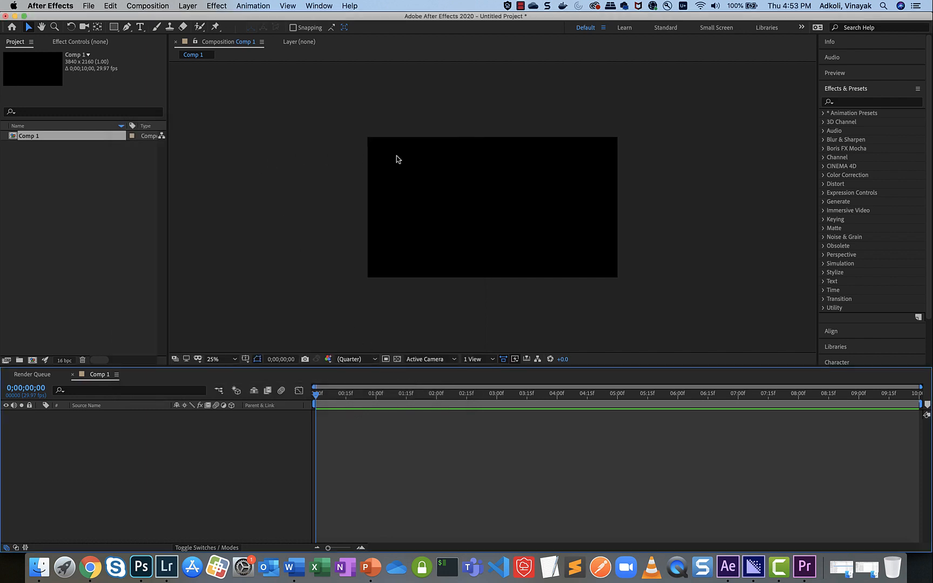
Import 0- opening intro- res.psd from the China folder as footage, with a composition created for it.
{"action": "left_click", "coordinate": [89, 6]}
{"action": "mouse_move", "coordinate": [135, 140]}
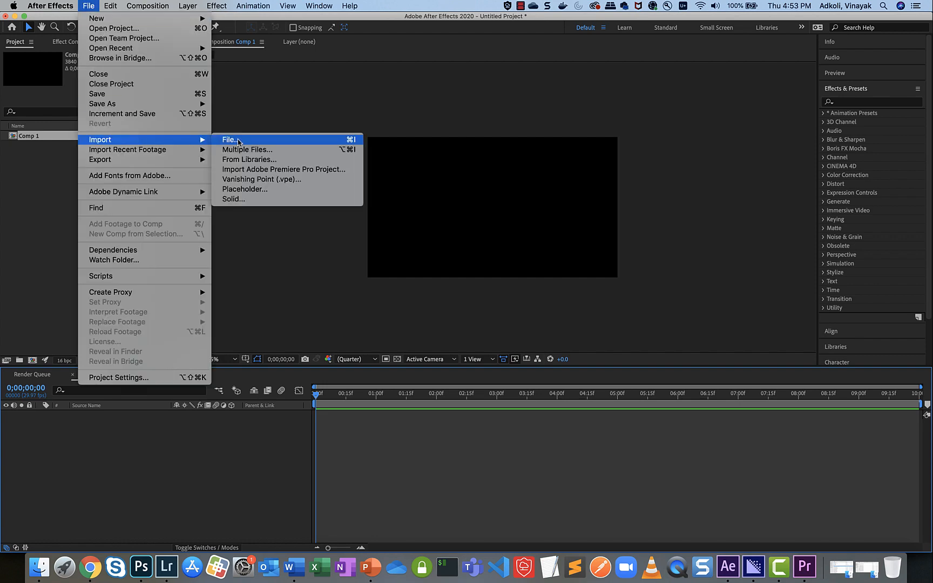
{"action": "left_click", "coordinate": [252, 142]}
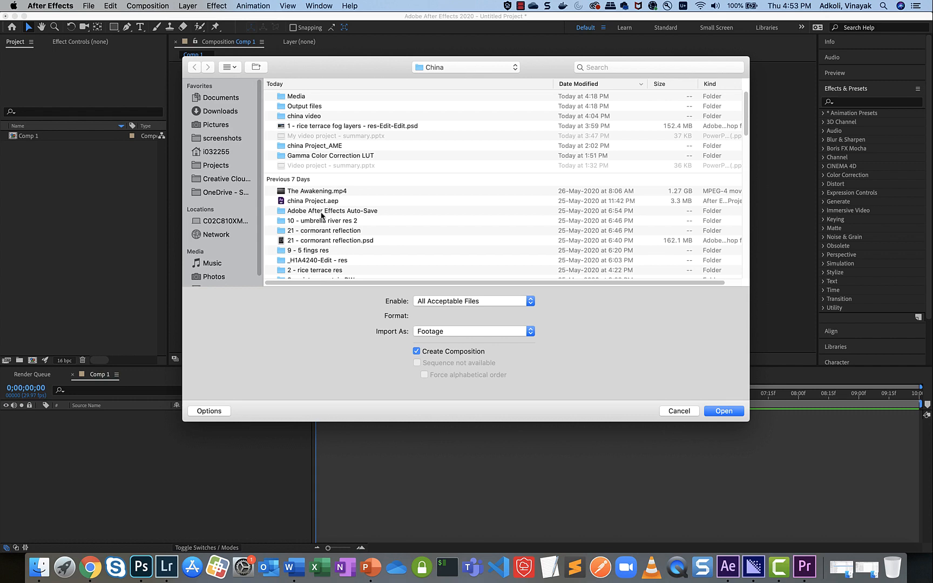
{"action": "scroll", "coordinate": [294, 263], "scroll_direction": "down", "scroll_amount": 15}
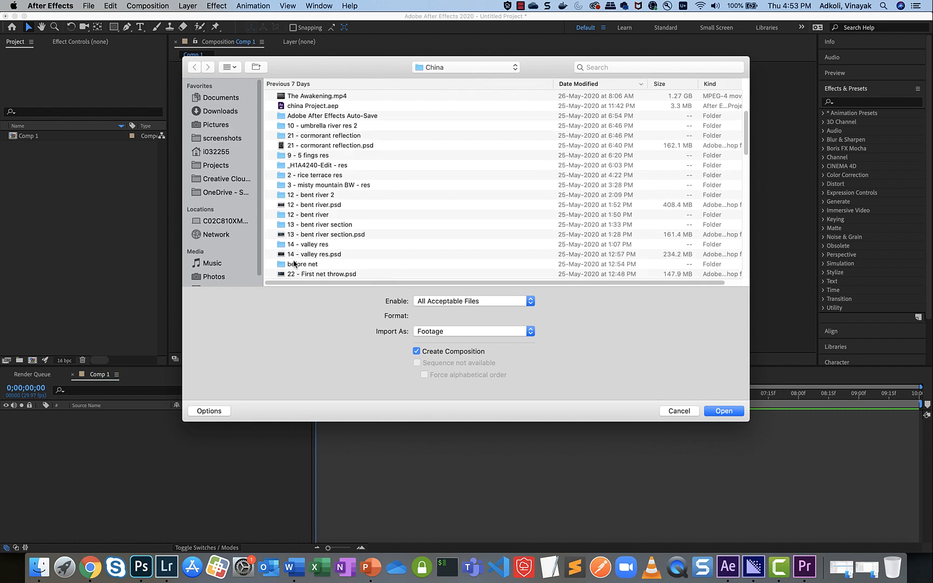
{"action": "scroll", "coordinate": [295, 263], "scroll_direction": "down", "scroll_amount": 3}
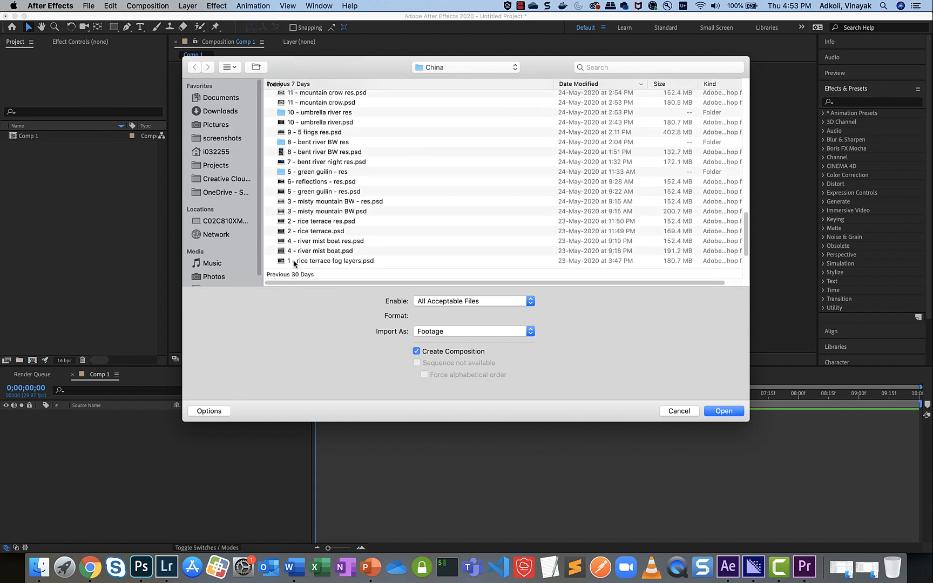
{"action": "scroll", "coordinate": [296, 214], "scroll_direction": "up", "scroll_amount": 5}
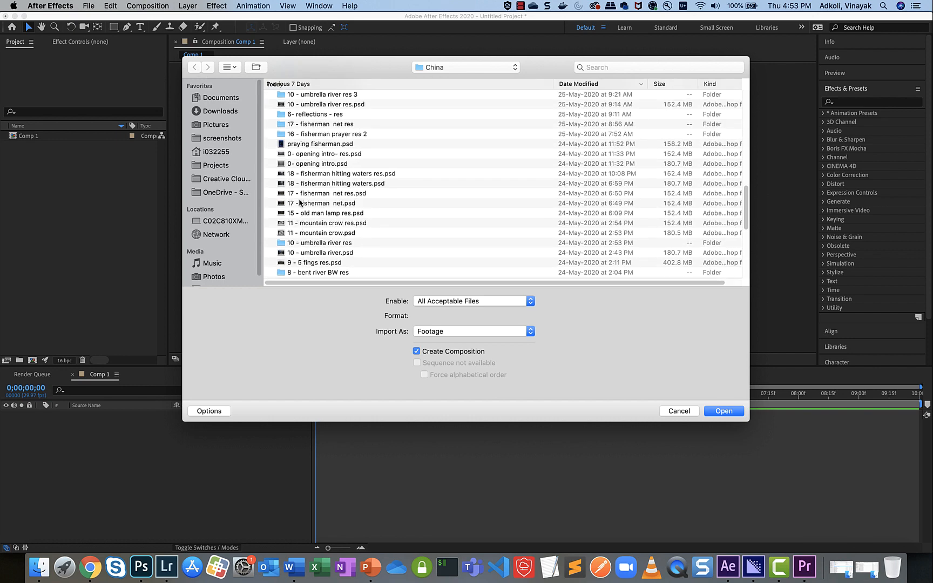
{"action": "left_click", "coordinate": [317, 164]}
{"action": "left_click", "coordinate": [317, 154]}
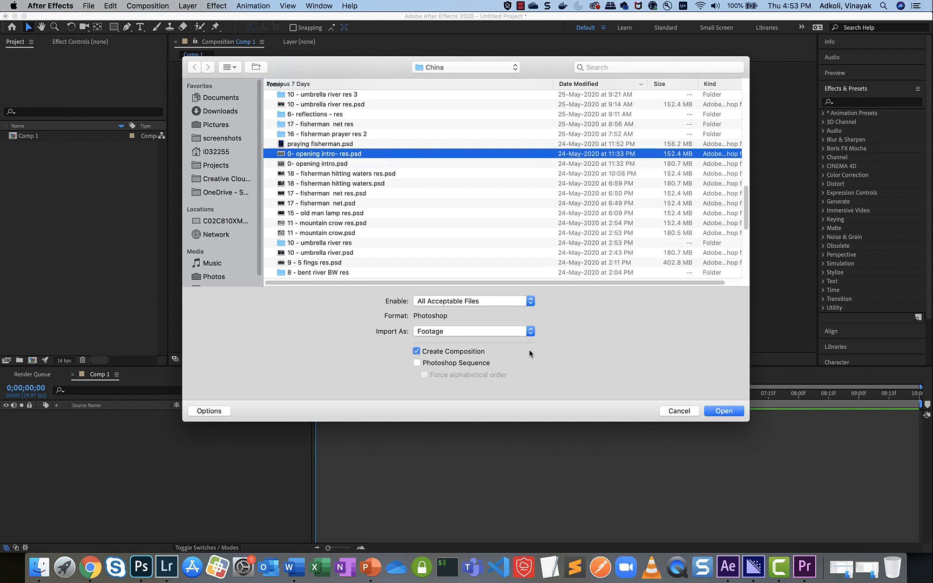
{"action": "left_click", "coordinate": [724, 410]}
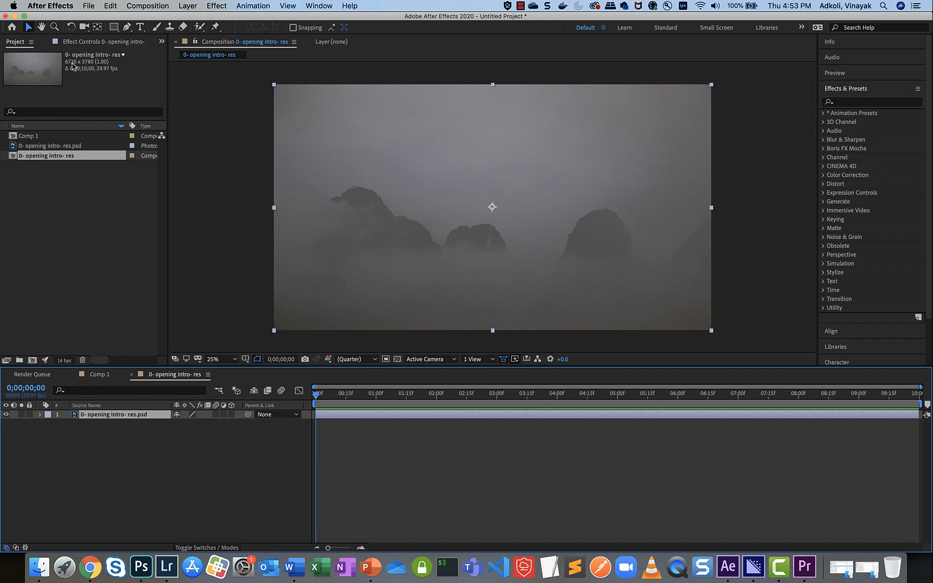
Change the 0- opening intro- res composition to the UHD 4K 29.97 preset.
{"action": "right_click", "coordinate": [55, 158]}
{"action": "left_click", "coordinate": [63, 164]}
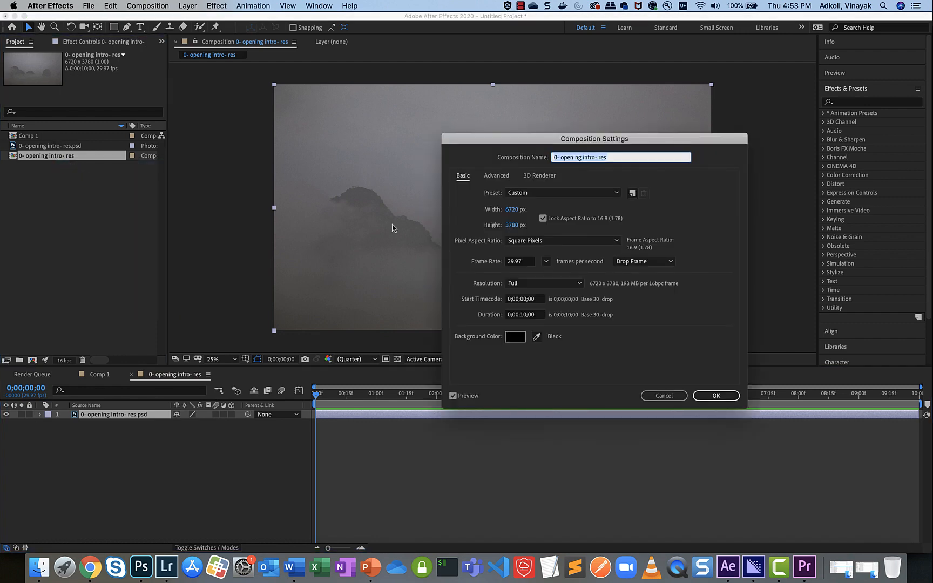
{"action": "left_click", "coordinate": [518, 198]}
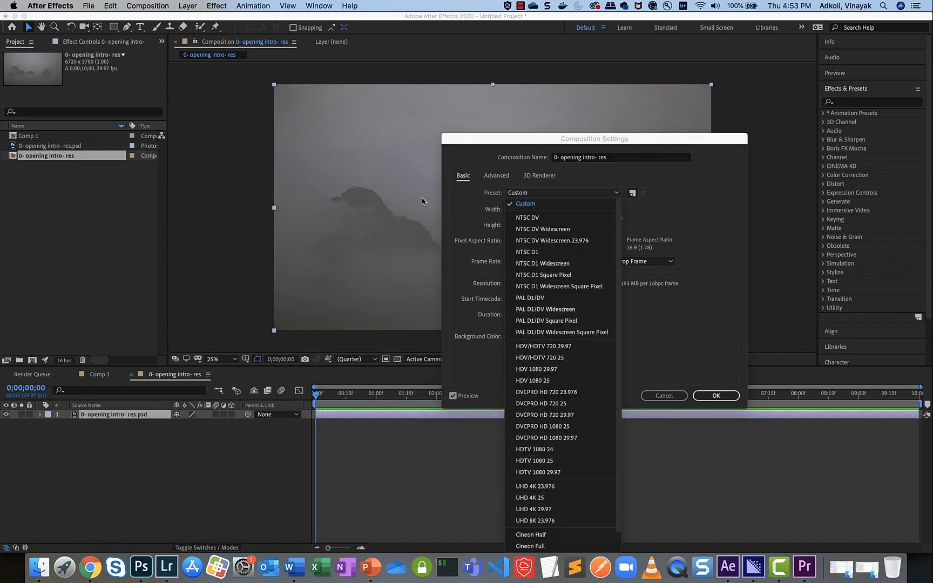
{"action": "left_click", "coordinate": [533, 510]}
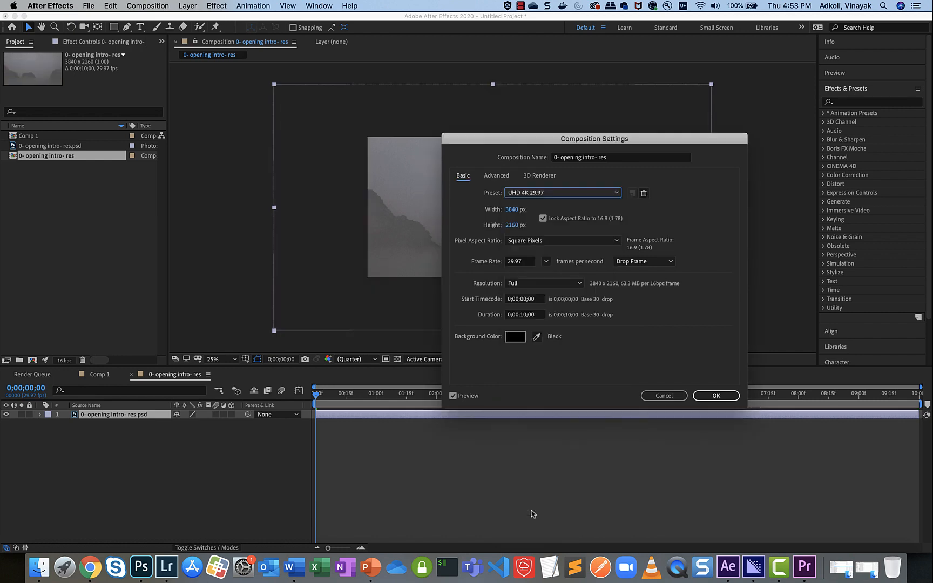
{"action": "left_click", "coordinate": [716, 399]}
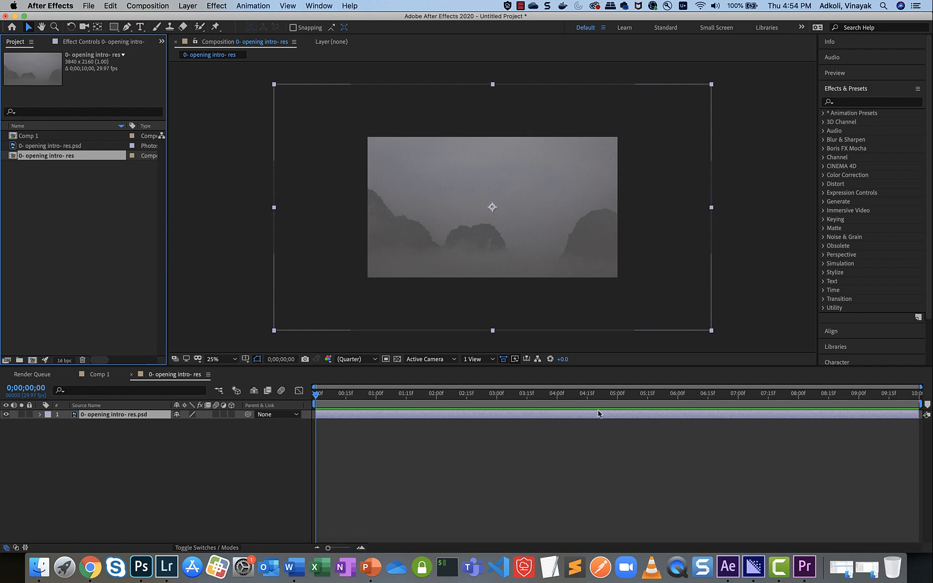
Enable Position and Scale keyframing on the opening intro layer at 0;00;00;00 and set its vertical position to 569.
{"action": "left_click", "coordinate": [39, 414]}
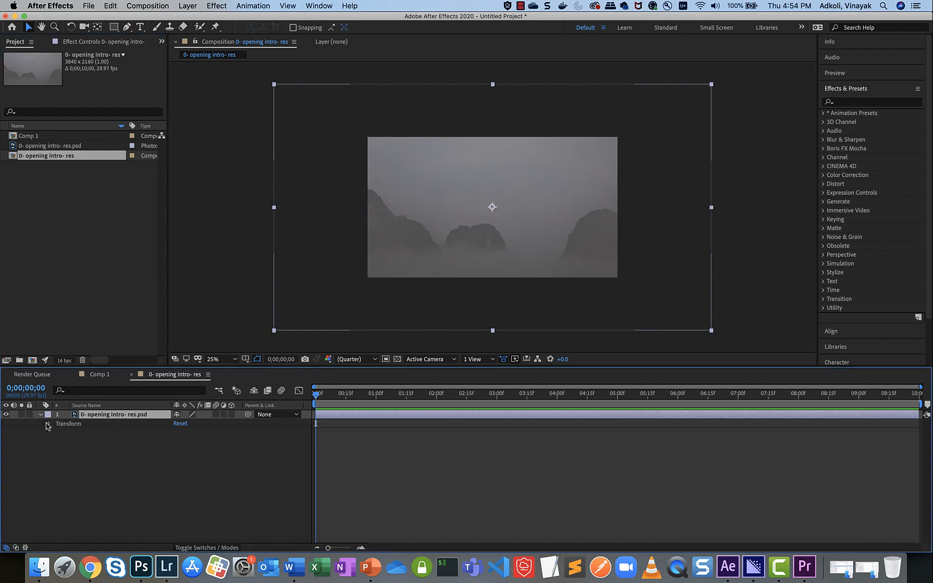
{"action": "left_click", "coordinate": [48, 424]}
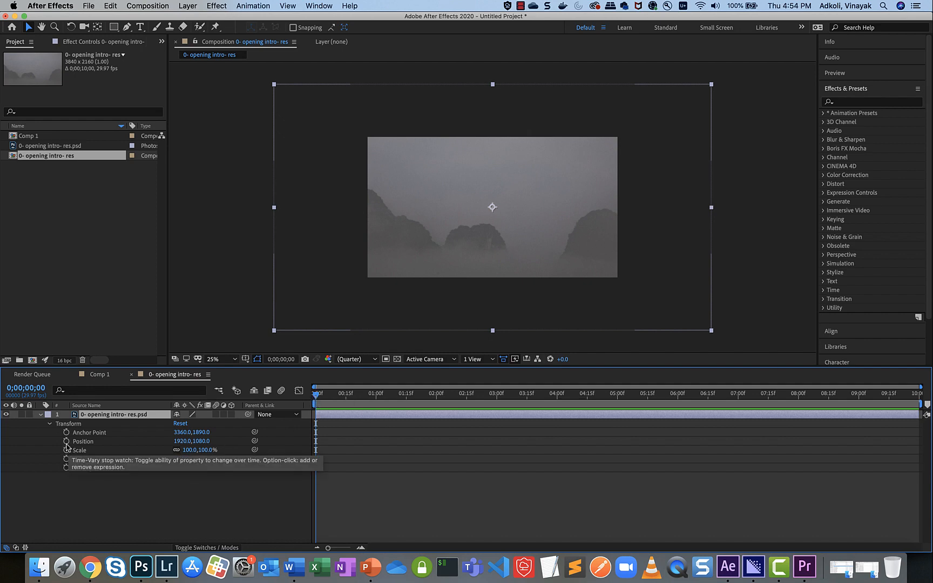
{"action": "left_click", "coordinate": [66, 441]}
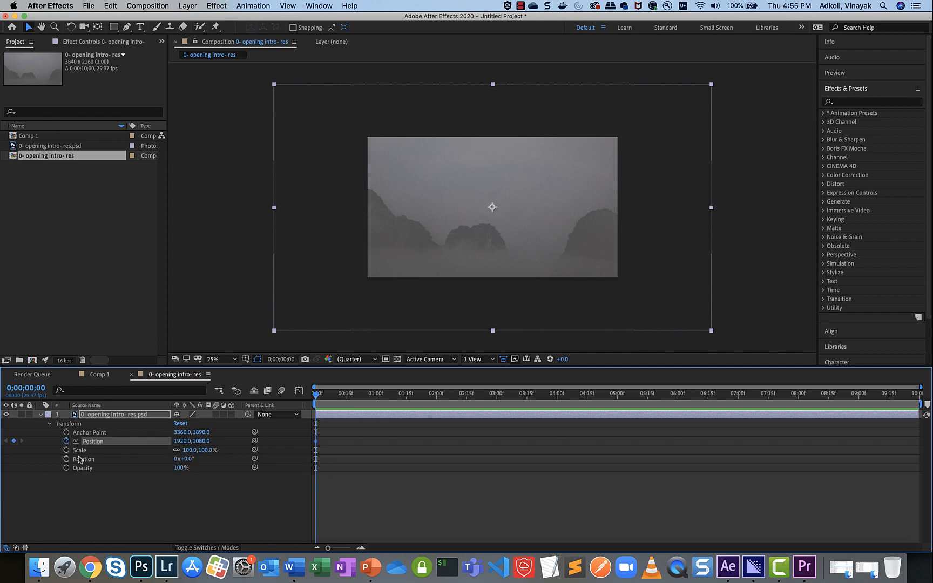
{"action": "left_click", "coordinate": [66, 450]}
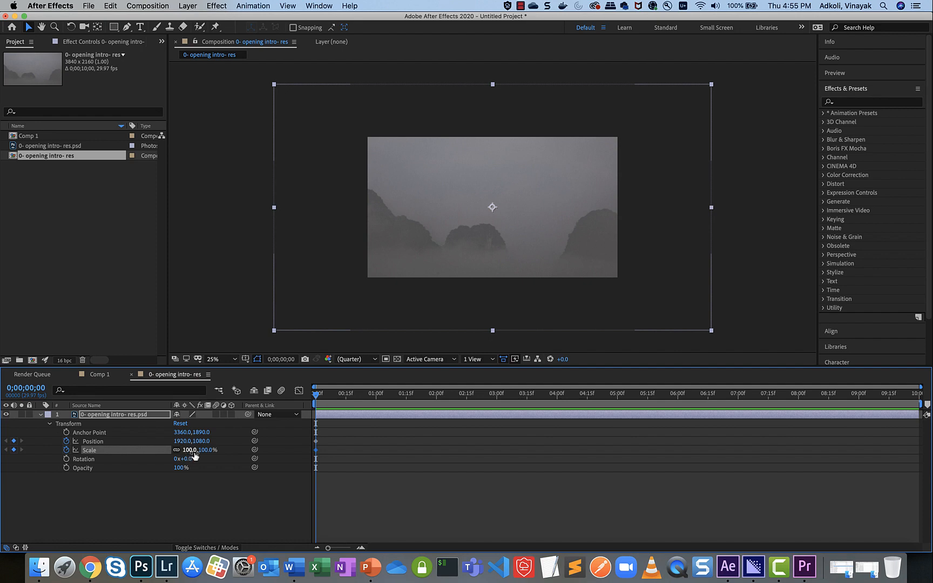
{"action": "left_click_drag", "start_coordinate": [200, 441], "coordinate": [100, 453]}
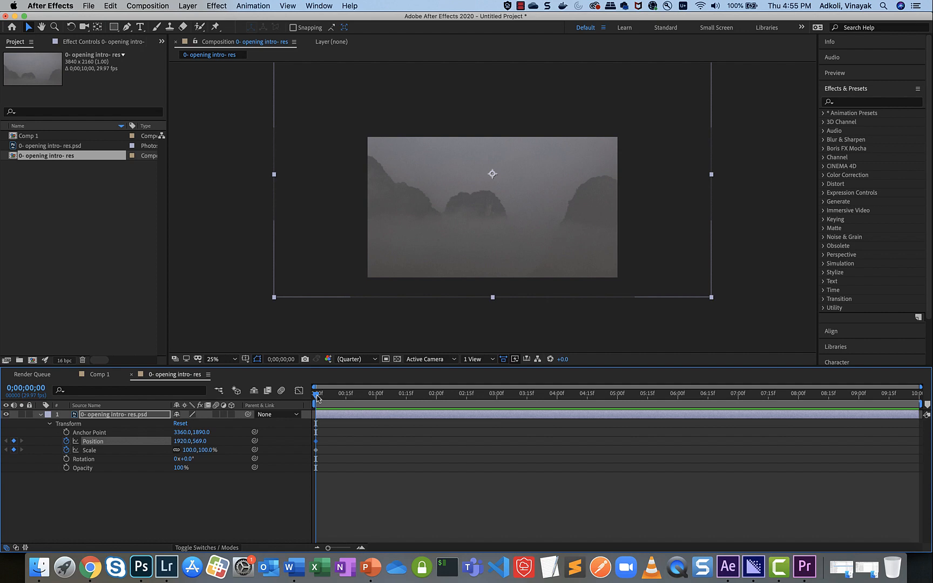
Add Position and Scale keyframes to the opening intro layer at 0;00;09;00.
{"action": "left_click_drag", "start_coordinate": [317, 398], "coordinate": [860, 410]}
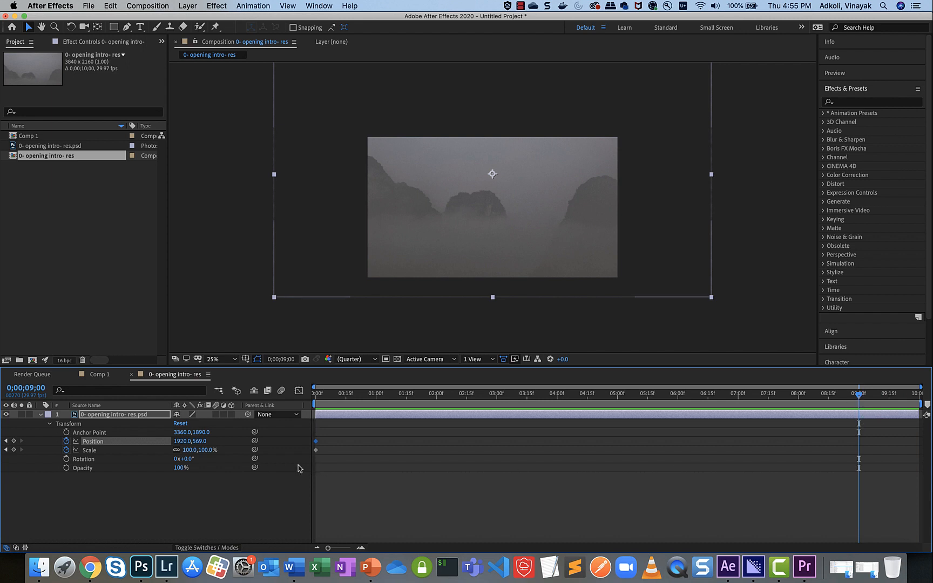
{"action": "left_click", "coordinate": [13, 441]}
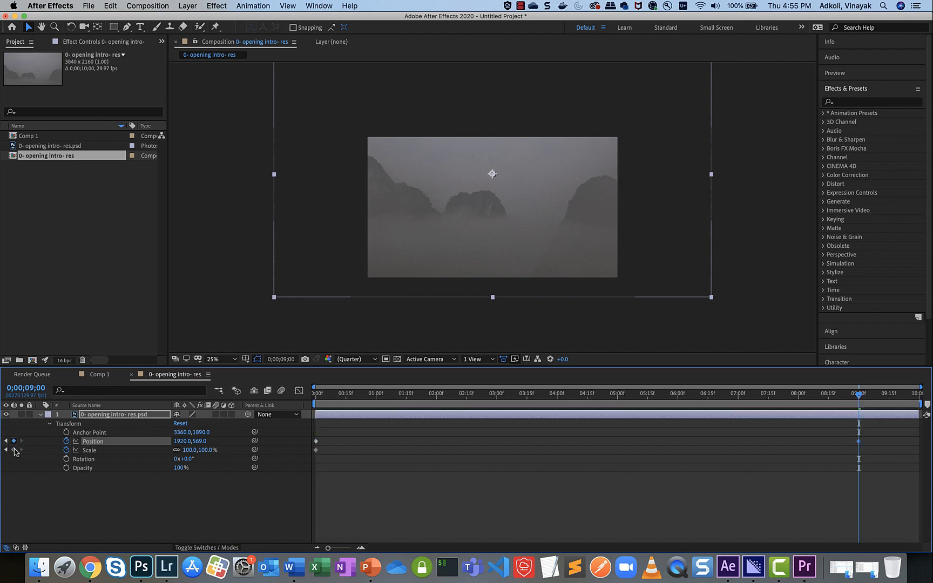
{"action": "left_click", "coordinate": [14, 449]}
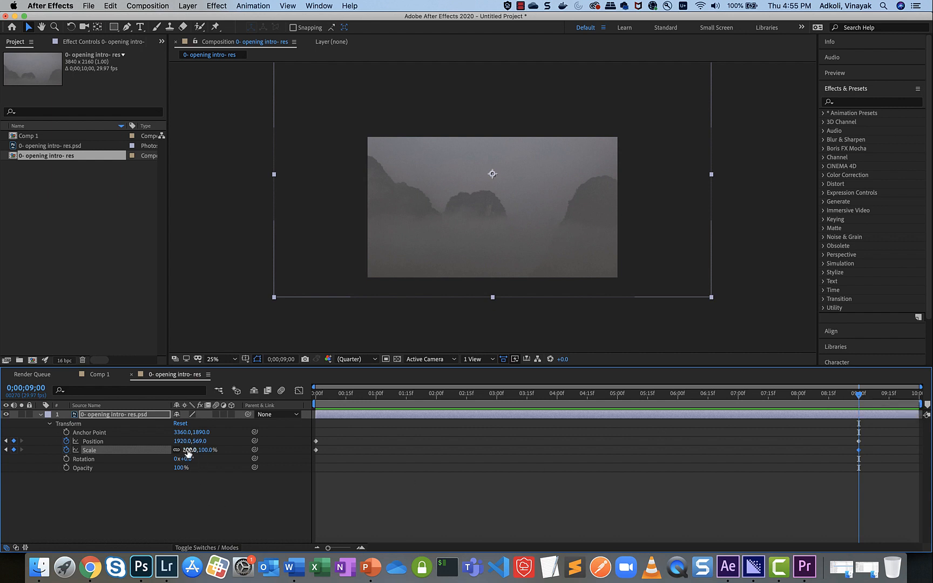
At the nine-second keyframes, set the layer's scale to 57.3% and its vertical position to 1084 so it fills the frame.
{"action": "left_click_drag", "start_coordinate": [186, 449], "coordinate": [166, 453]}
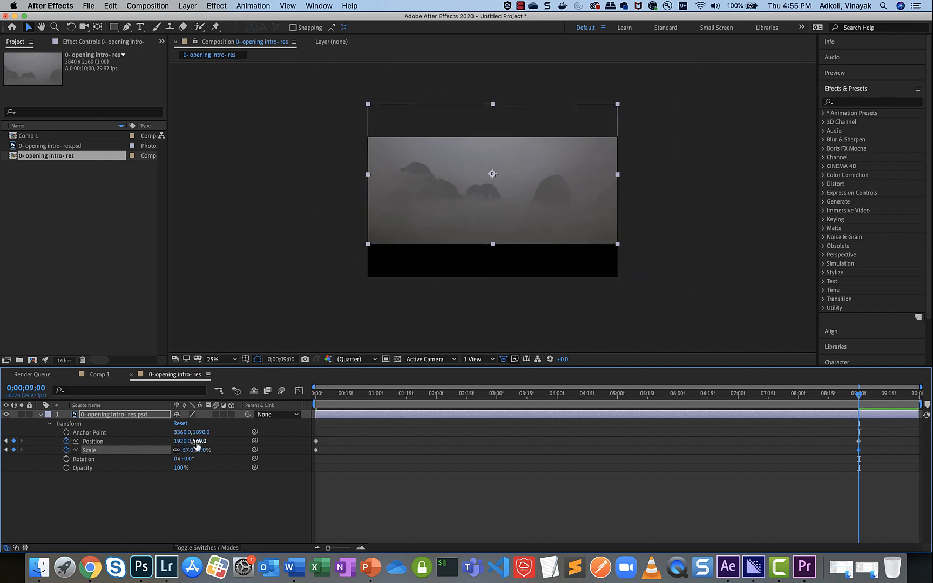
{"action": "left_click_drag", "start_coordinate": [198, 441], "coordinate": [451, 456]}
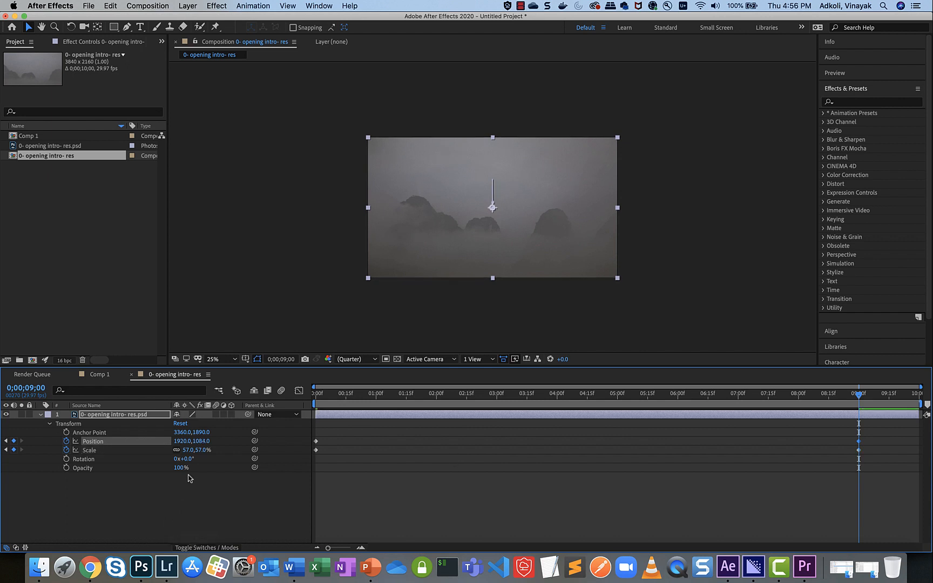
{"action": "left_click", "coordinate": [188, 449]}
{"action": "type", "text": ".3"}
{"action": "key", "text": "Return"}
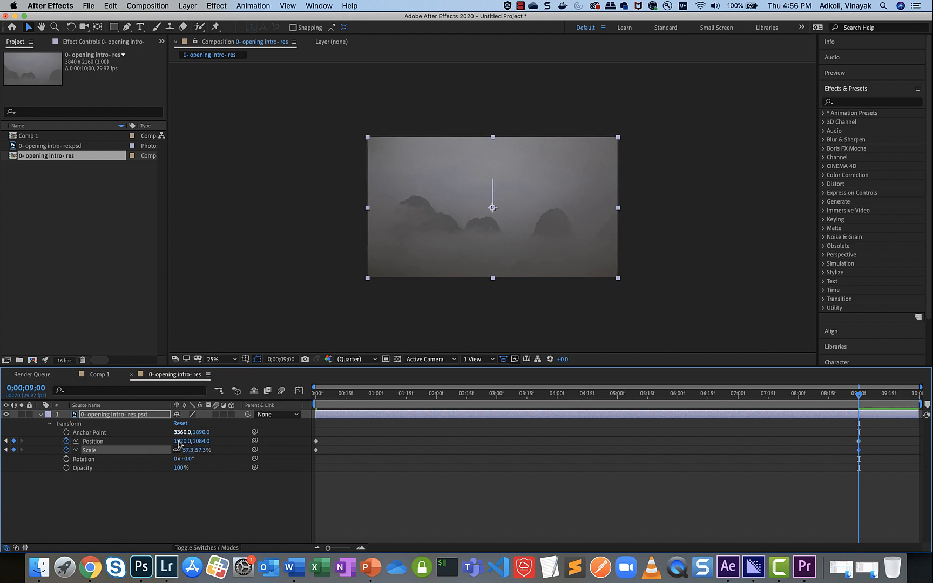
Set the composition viewer magnification to 50% and scrub through the whole timeline to review the pan and zoom.
{"action": "left_click", "coordinate": [232, 360]}
{"action": "left_click", "coordinate": [229, 463]}
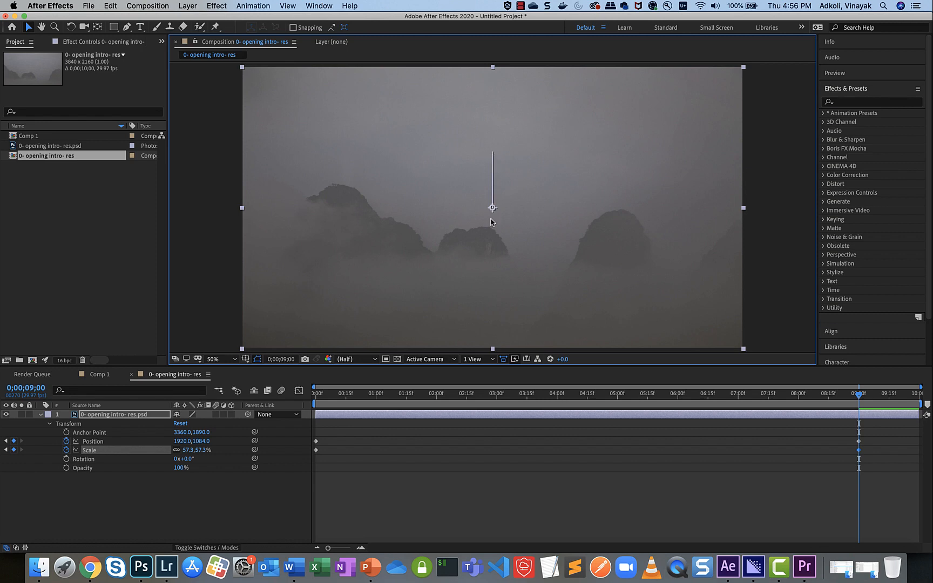
{"action": "left_click", "coordinate": [856, 395]}
{"action": "left_click_drag", "start_coordinate": [835, 402], "coordinate": [270, 406]}
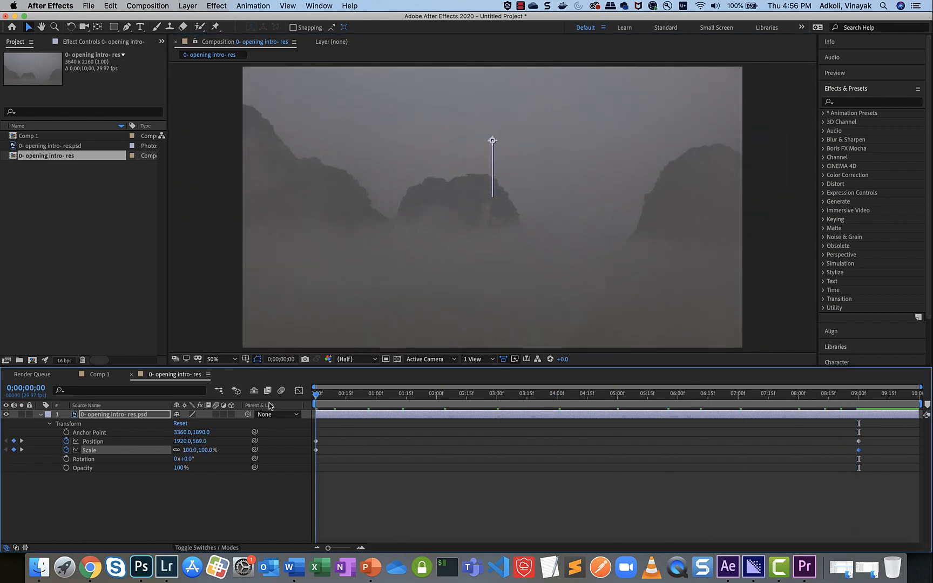
{"action": "left_click_drag", "start_coordinate": [319, 406], "coordinate": [861, 419]}
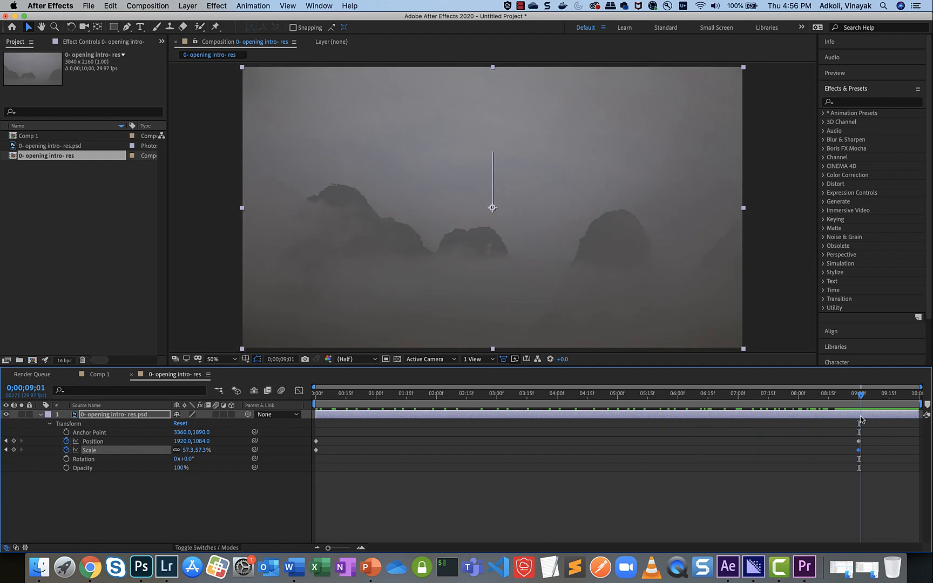
{"action": "left_click_drag", "start_coordinate": [861, 419], "coordinate": [859, 420]}
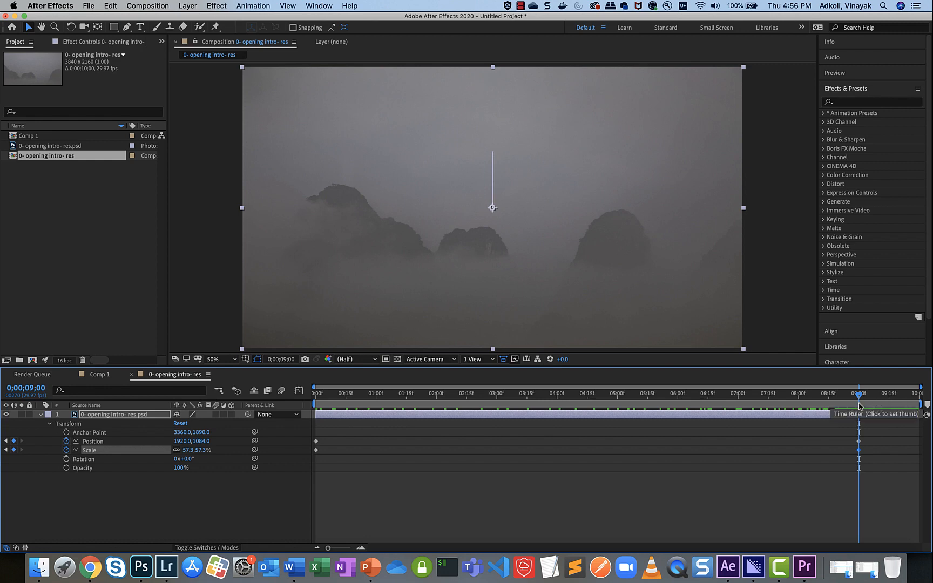
{"action": "left_click_drag", "start_coordinate": [861, 396], "coordinate": [927, 428]}
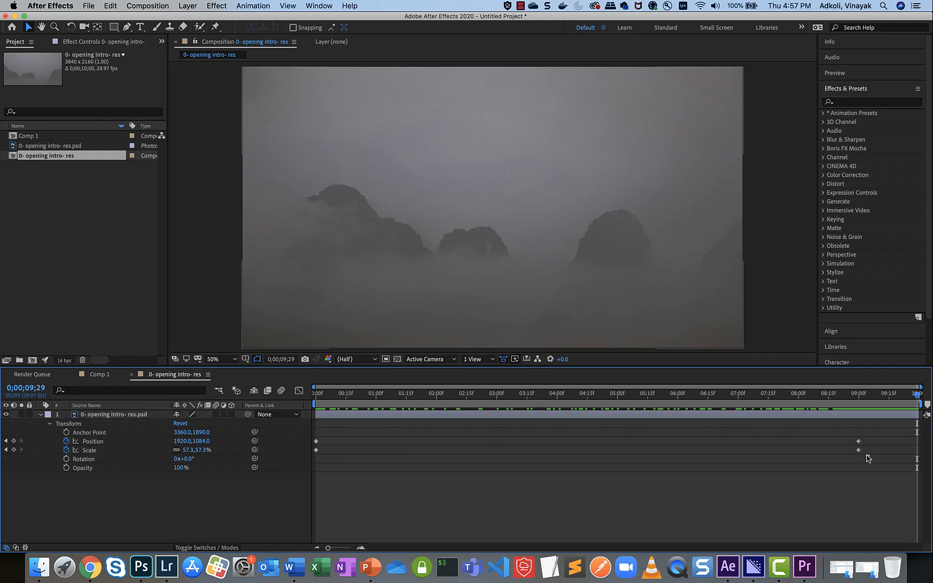
Apply Easy Ease to all Position and Scale keyframes of the opening intro layer and scrub through the motion.
{"action": "left_click_drag", "start_coordinate": [869, 456], "coordinate": [305, 444]}
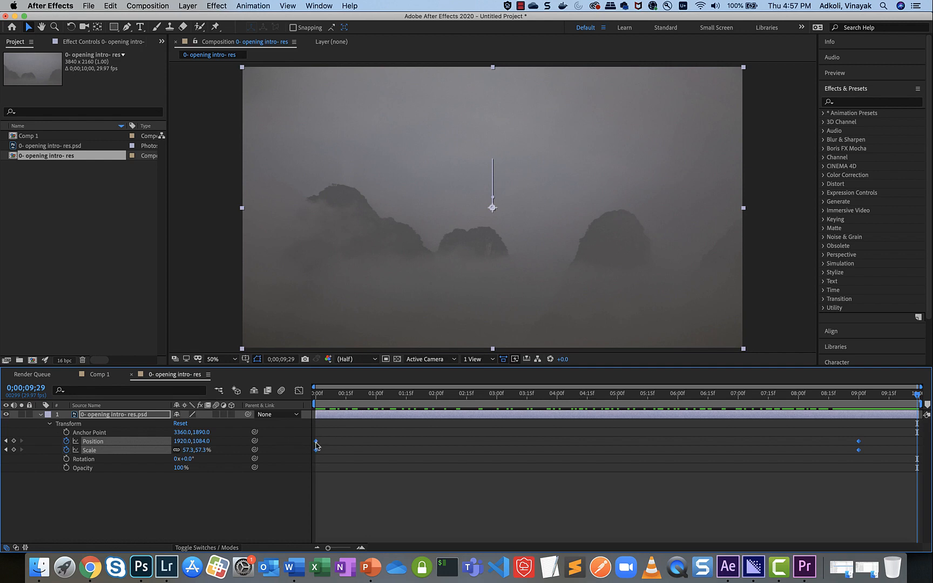
{"action": "right_click", "coordinate": [316, 443]}
{"action": "mouse_move", "coordinate": [366, 542]}
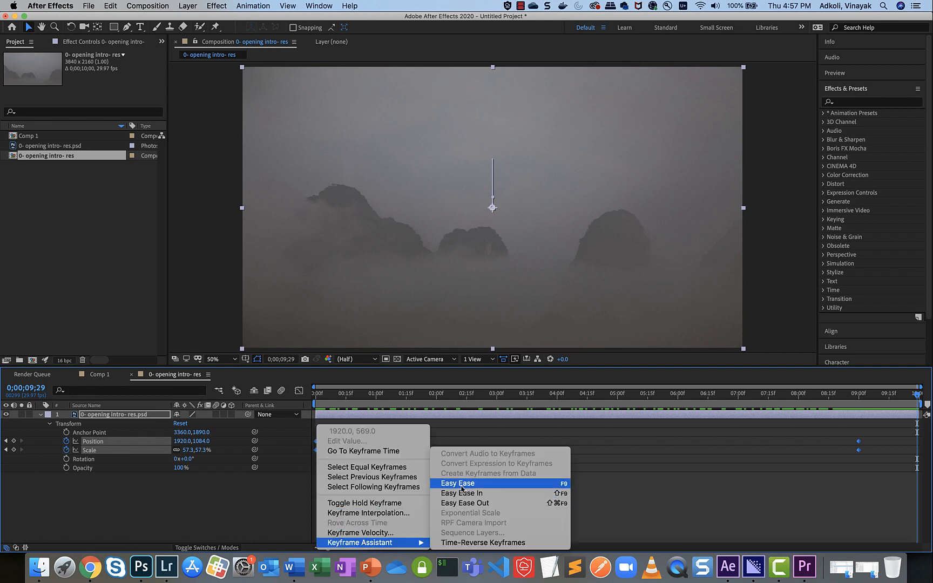
{"action": "left_click", "coordinate": [461, 488]}
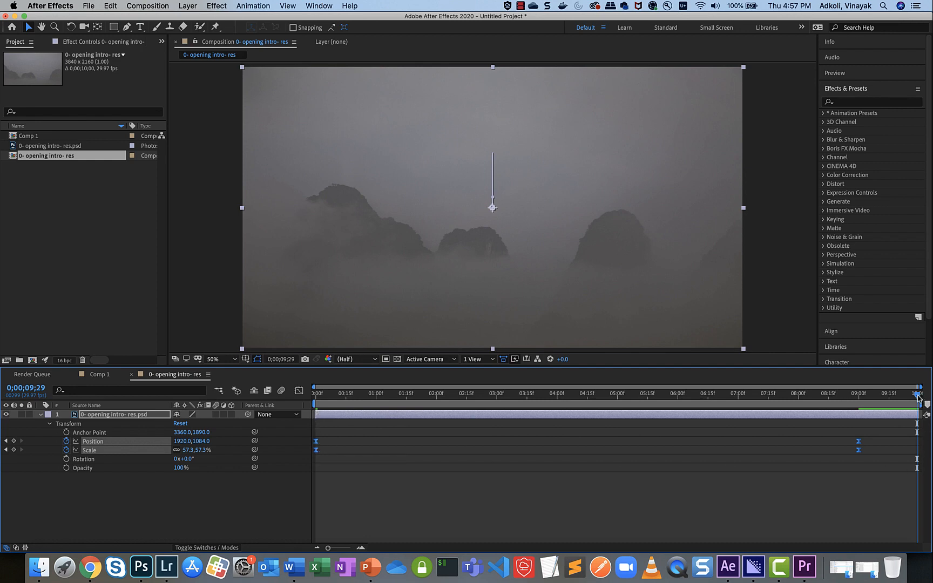
{"action": "left_click_drag", "start_coordinate": [918, 398], "coordinate": [677, 399]}
{"action": "left_click_drag", "start_coordinate": [745, 416], "coordinate": [863, 424]}
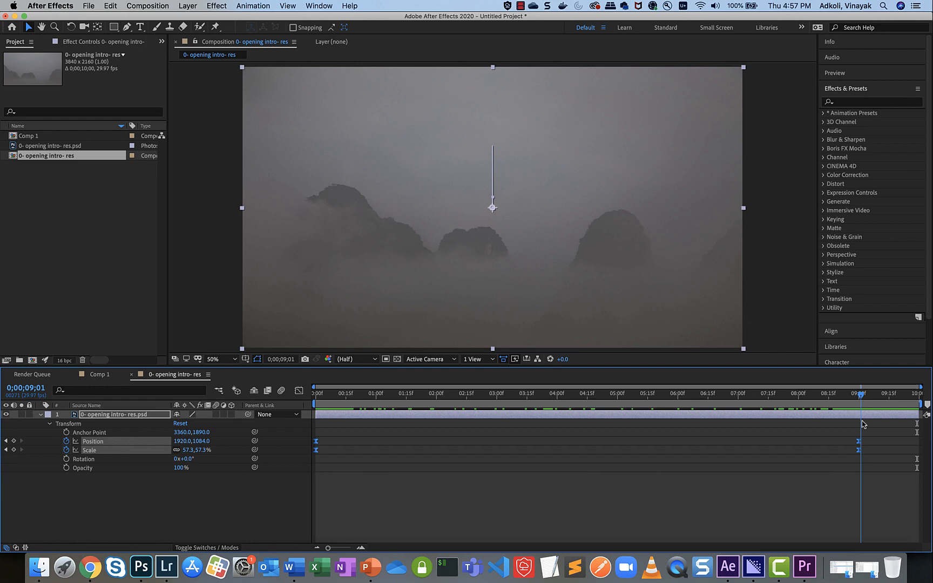
{"action": "left_click_drag", "start_coordinate": [862, 424], "coordinate": [862, 424]}
Sharpen the opening intro layer's edges with Dojo Sharpener v1.3 using its Sharpen method, and close the script.
{"action": "left_click", "coordinate": [319, 6]}
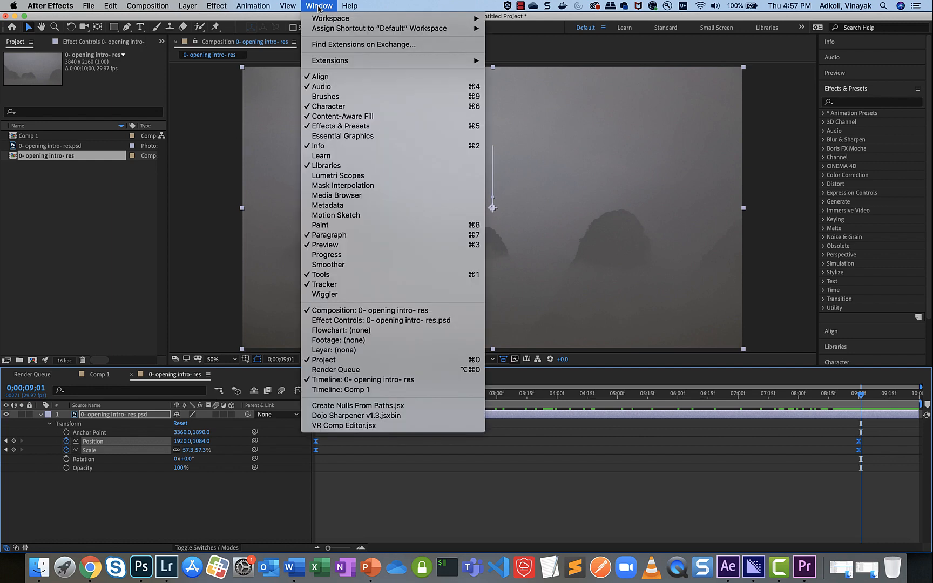
{"action": "left_click", "coordinate": [327, 416]}
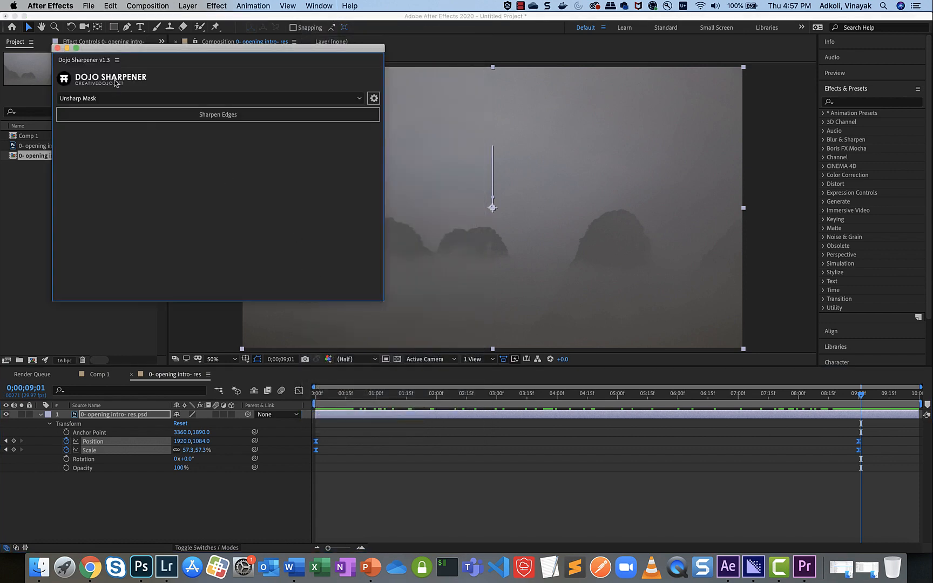
{"action": "left_click", "coordinate": [104, 99]}
{"action": "left_click", "coordinate": [101, 108]}
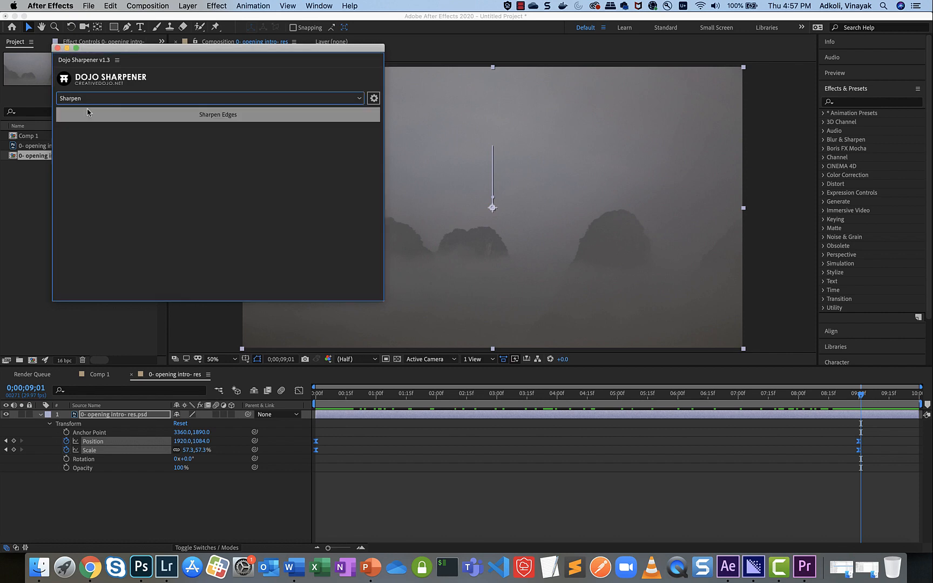
{"action": "left_click", "coordinate": [178, 118]}
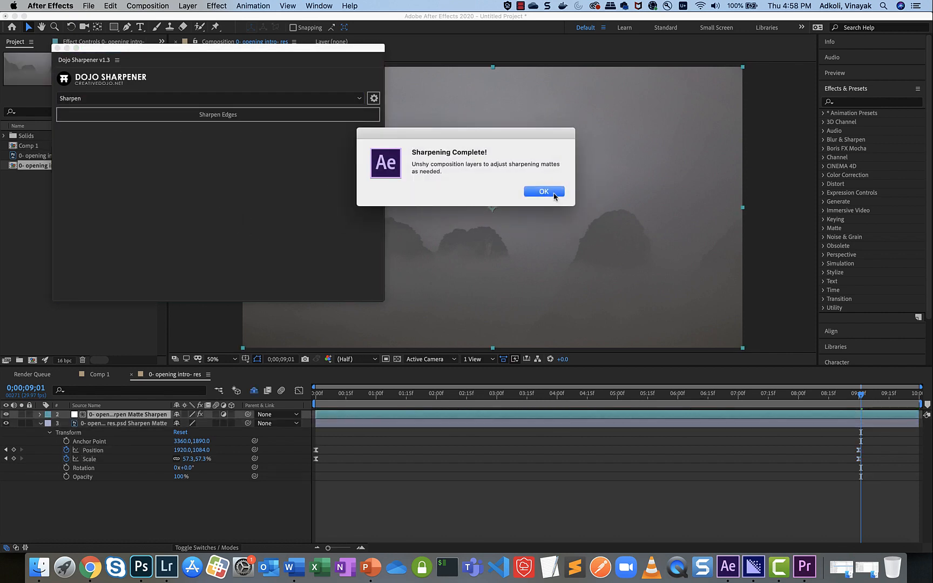
{"action": "left_click", "coordinate": [555, 193]}
{"action": "left_click", "coordinate": [57, 48]}
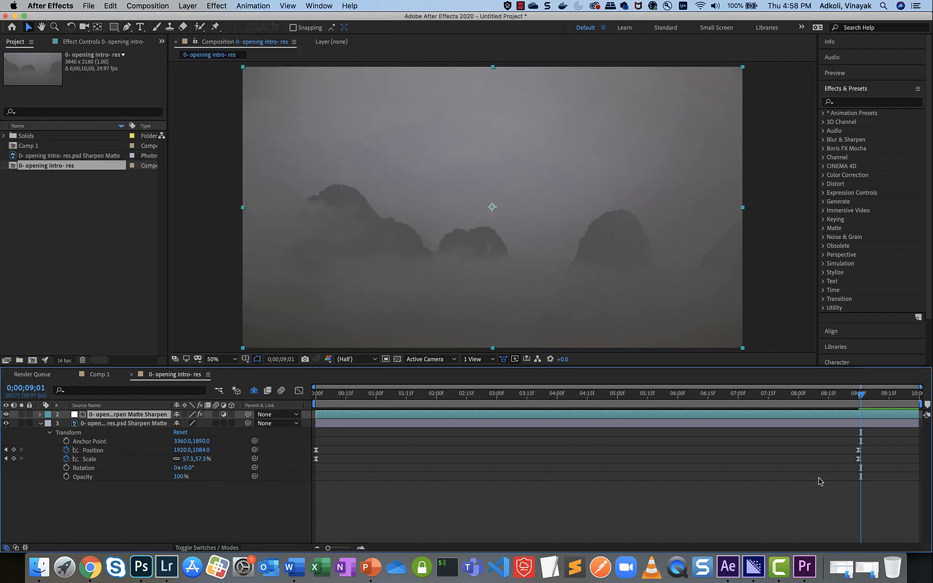
At 0;00;00;00, reveal the shy layers and show the sharpening matte layer to inspect its edge mask.
{"action": "left_click_drag", "start_coordinate": [862, 398], "coordinate": [283, 404]}
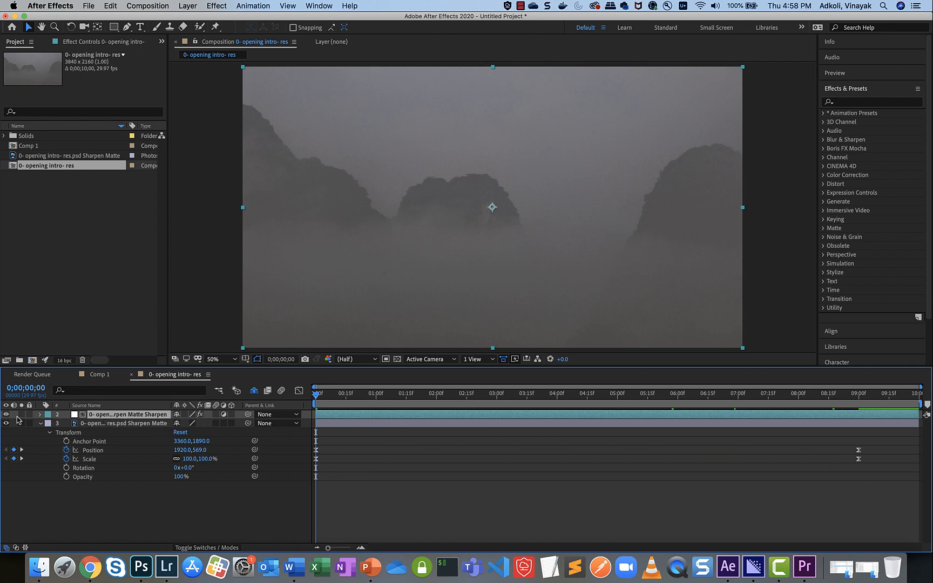
{"action": "left_click", "coordinate": [254, 390]}
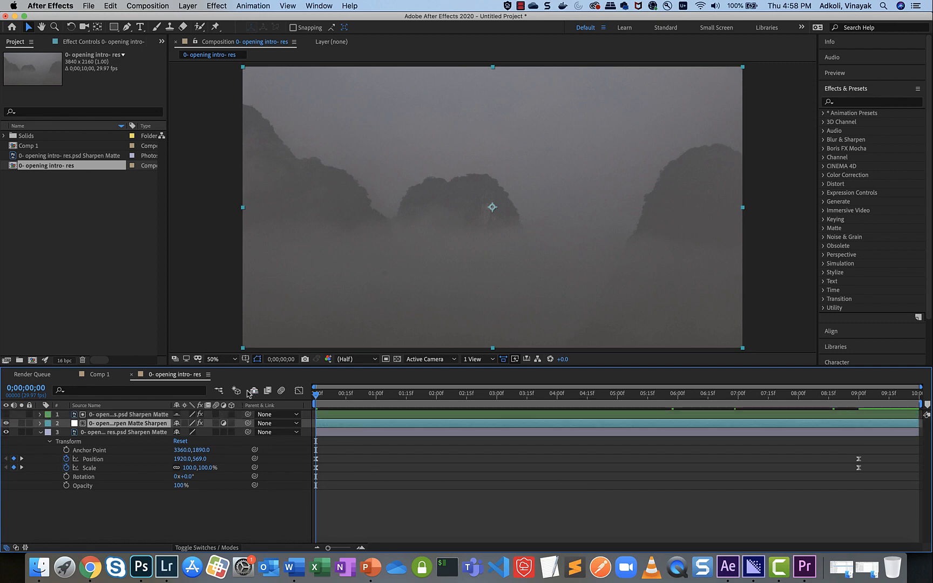
{"action": "left_click", "coordinate": [5, 414]}
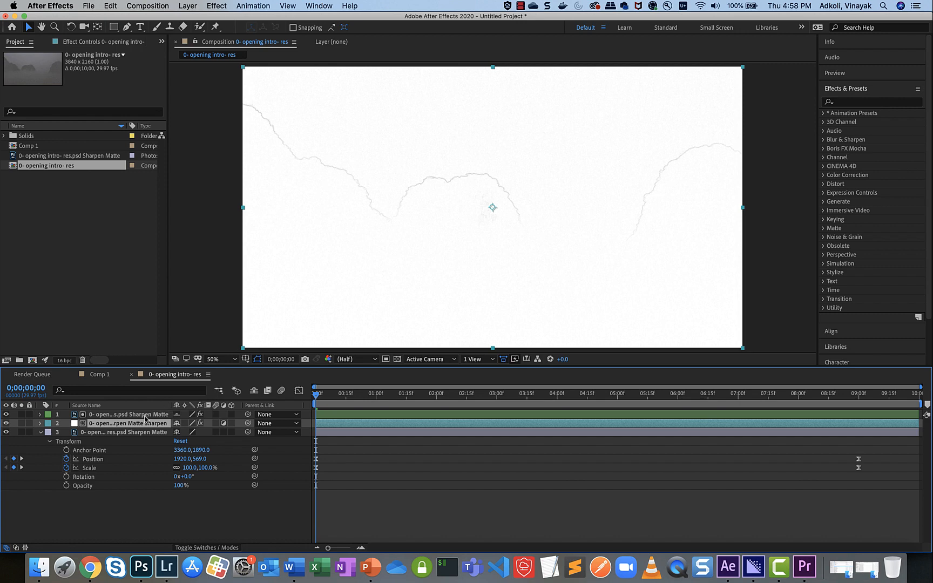
Set the Sharpen effect's Sharpen Amount to 50 on the sharpening adjustment layer.
{"action": "left_click", "coordinate": [40, 433]}
{"action": "left_click", "coordinate": [39, 424]}
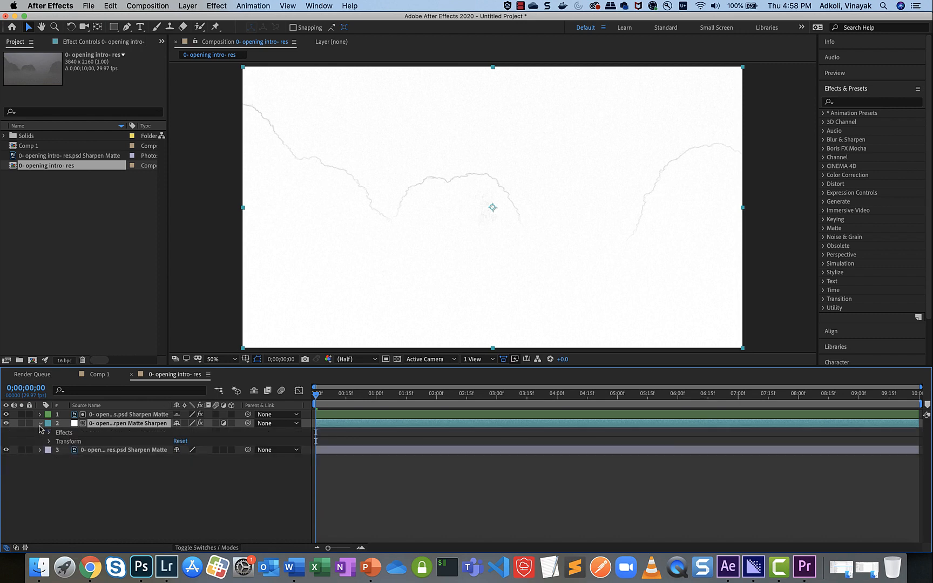
{"action": "left_click", "coordinate": [50, 433]}
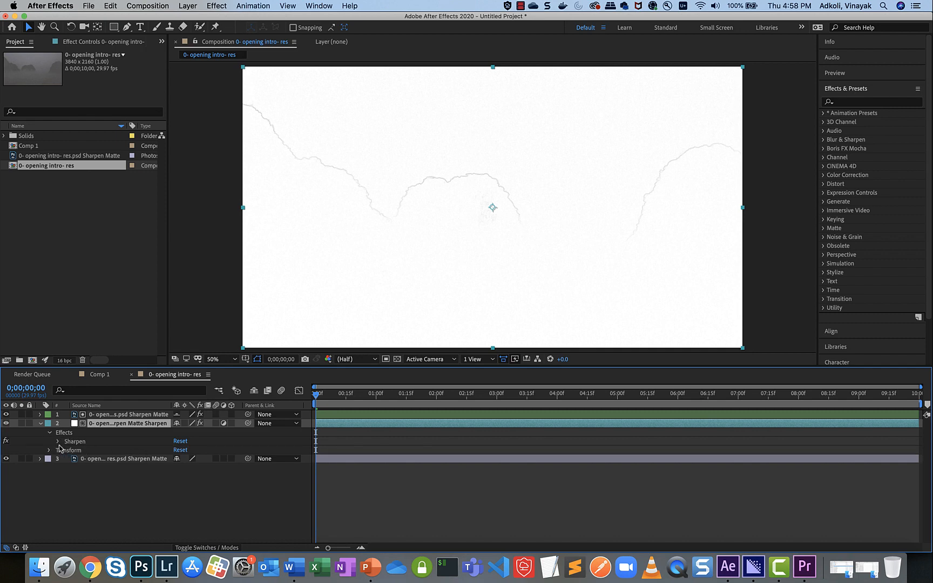
{"action": "left_click", "coordinate": [58, 442]}
{"action": "left_click", "coordinate": [180, 450]}
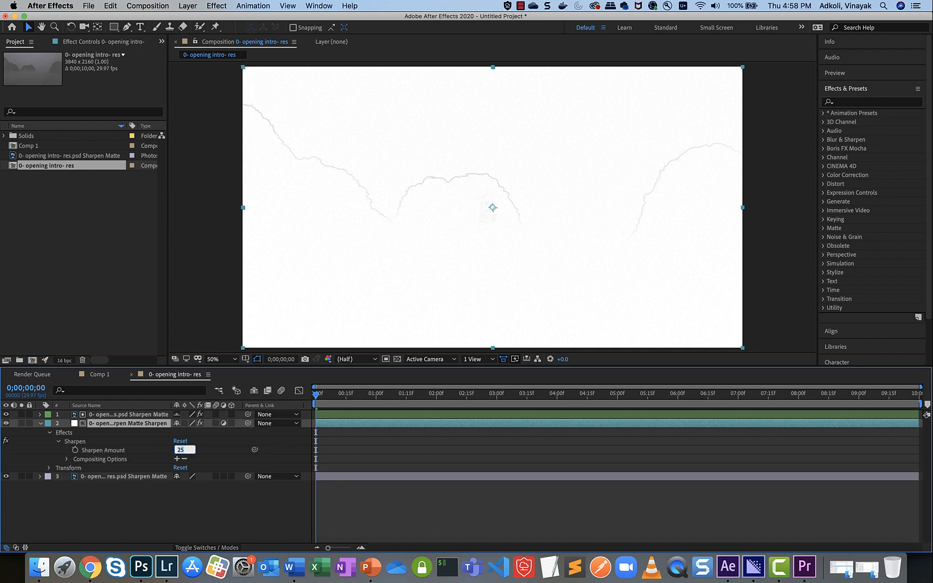
{"action": "key", "text": "Return"}
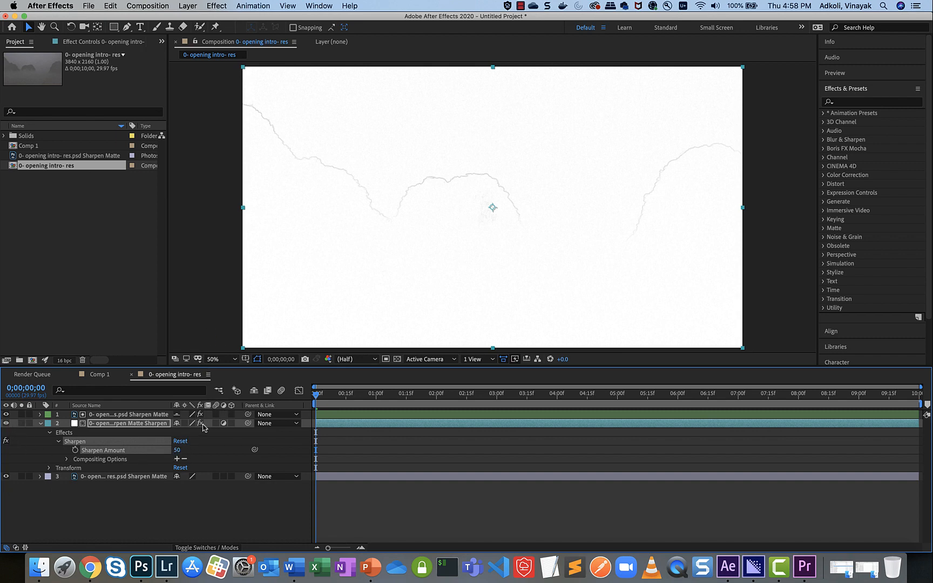
Collapse the sharpening layer's effect properties, keep shy layers revealed, and turn off the visibility of the sharpening matte layer.
{"action": "left_click", "coordinate": [252, 391]}
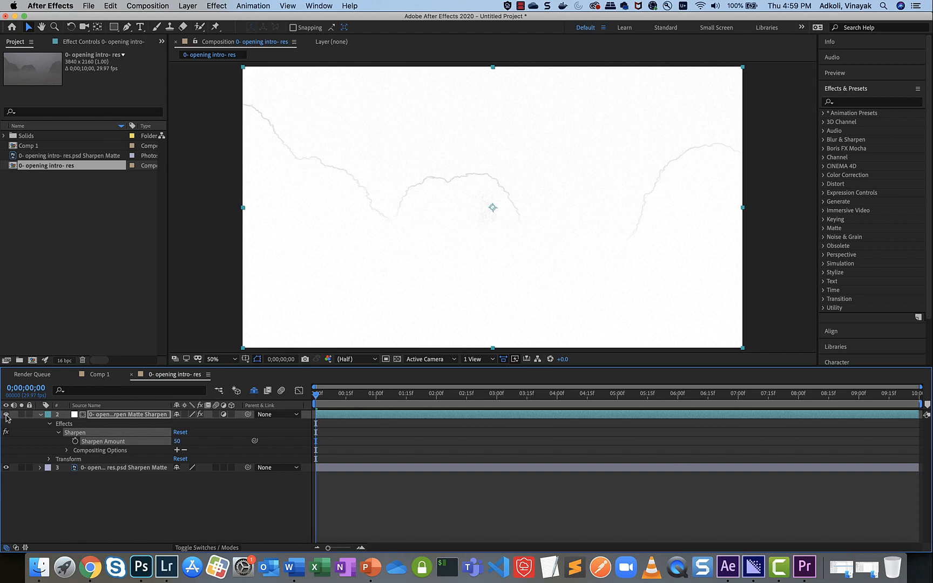
{"action": "left_click", "coordinate": [41, 415]}
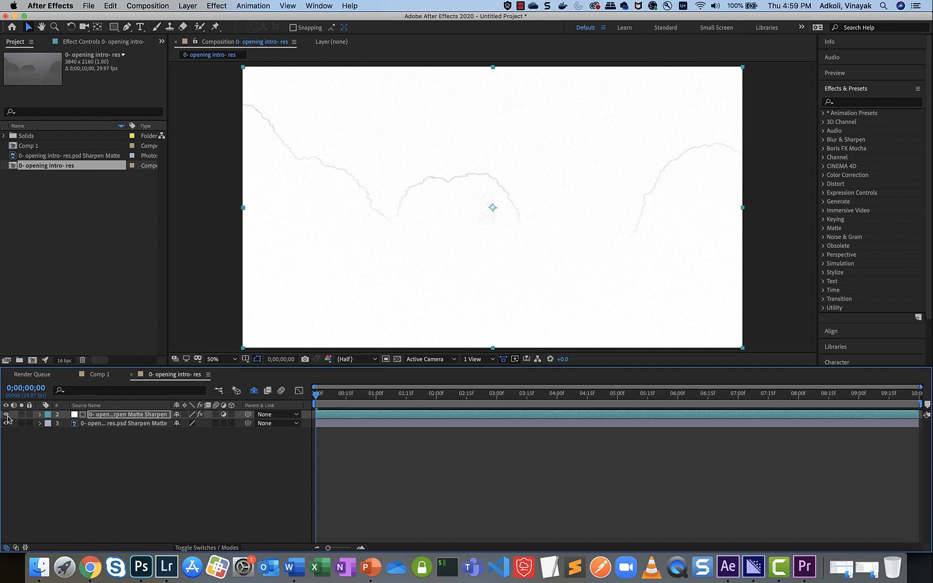
{"action": "left_click", "coordinate": [93, 426]}
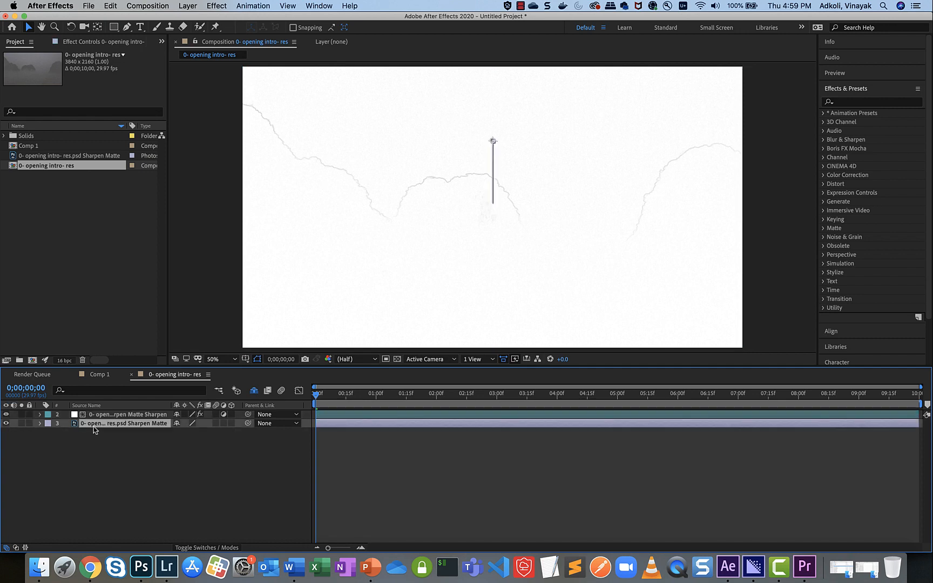
{"action": "left_click", "coordinate": [68, 416]}
{"action": "left_click", "coordinate": [41, 414]}
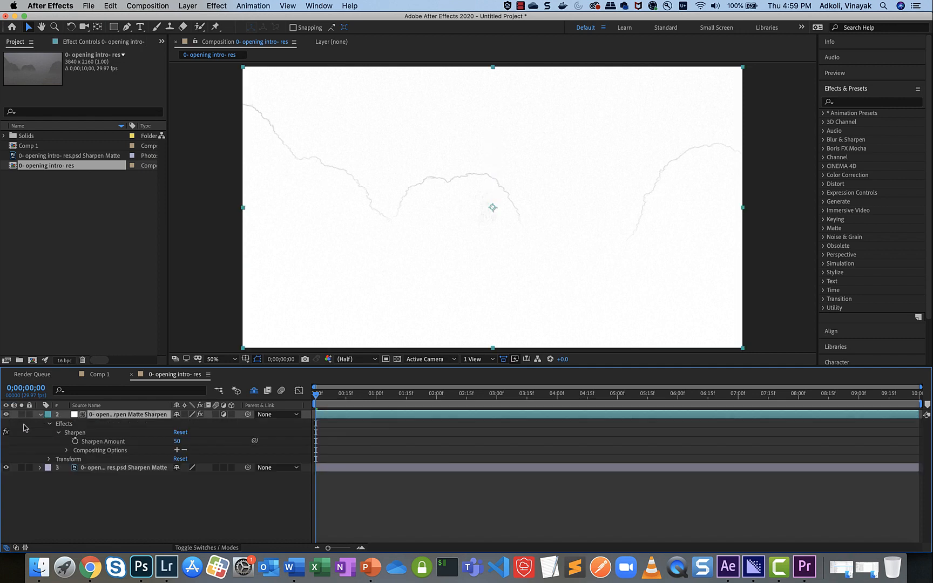
{"action": "left_click", "coordinate": [49, 424]}
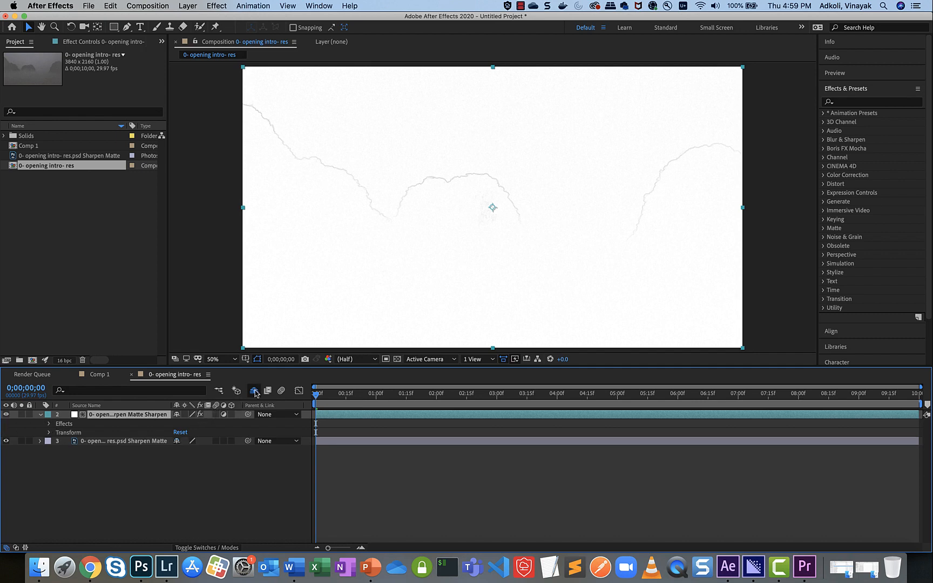
{"action": "left_click", "coordinate": [254, 390]}
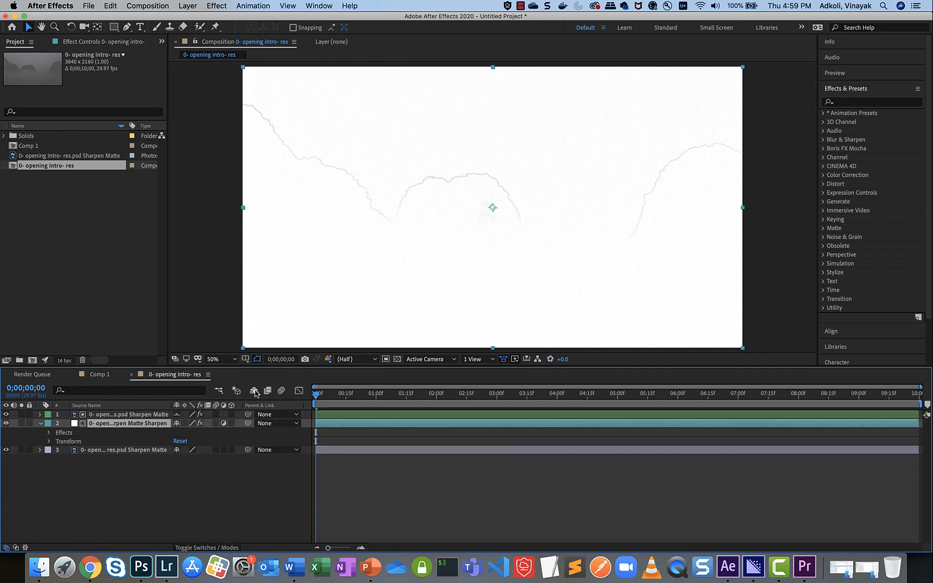
{"action": "left_click", "coordinate": [6, 414]}
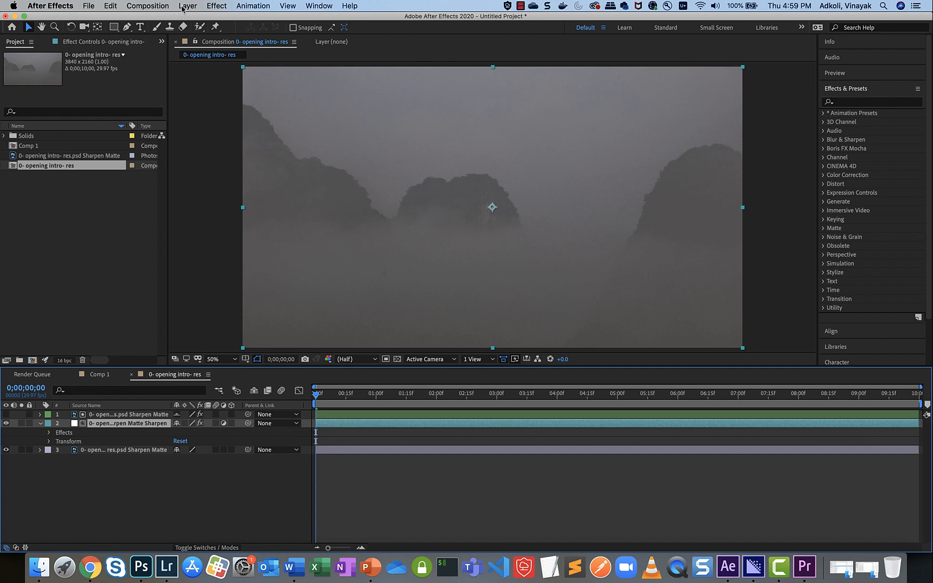
Add the 0- opening intro- res composition to the Adobe Media Encoder queue and switch to Media Encoder.
{"action": "left_click", "coordinate": [152, 8]}
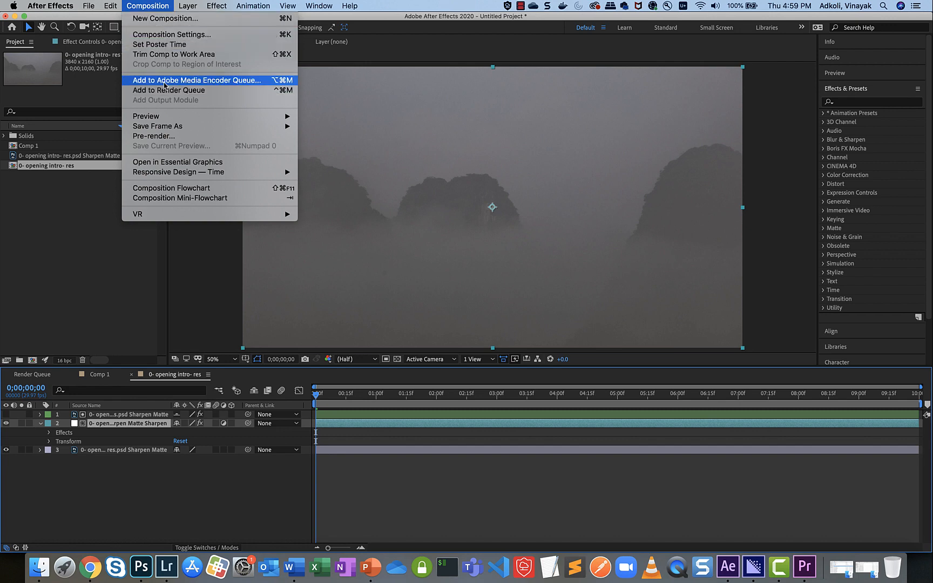
{"action": "left_click", "coordinate": [165, 84]}
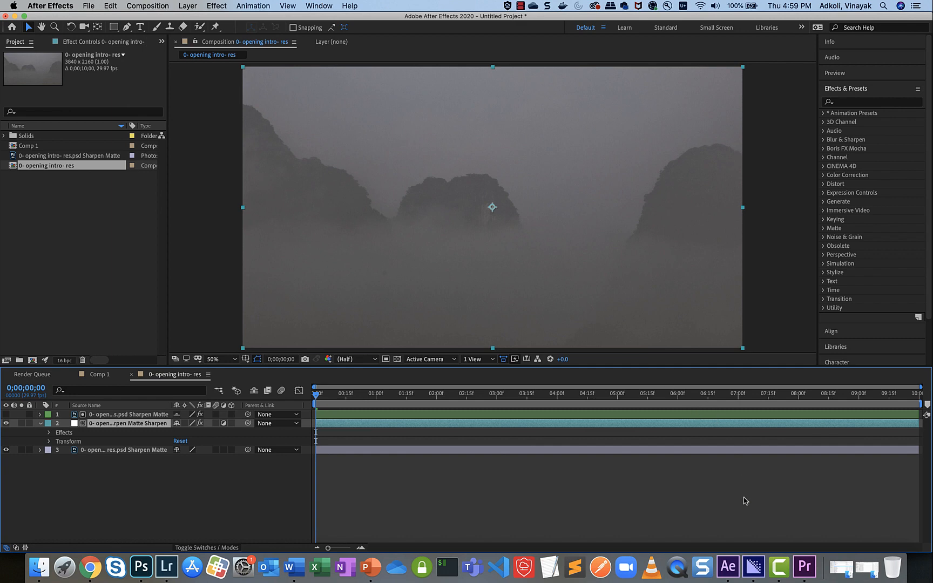
{"action": "left_click", "coordinate": [747, 578]}
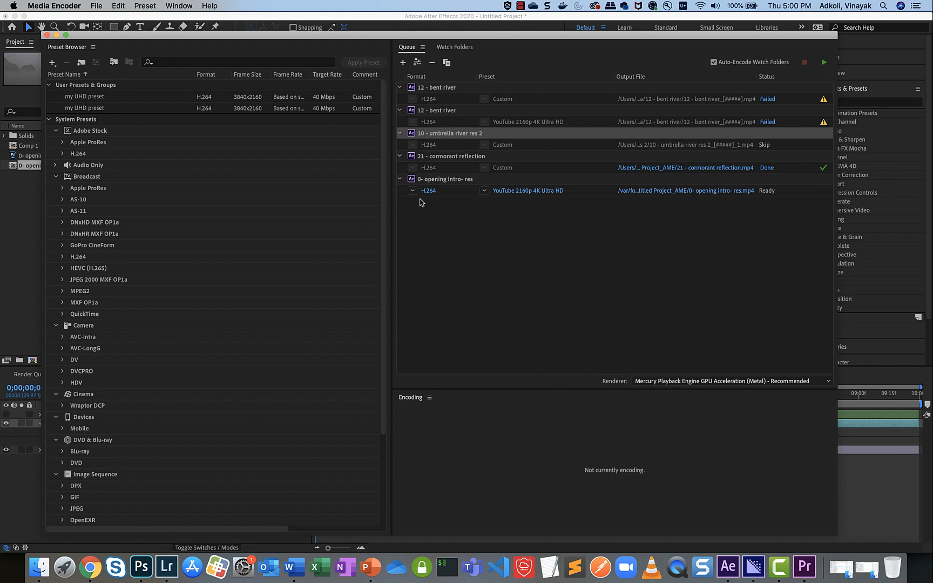
Open the export settings of the 0- opening intro- res output and choose the YouTube 2160p 4K Ultra HD preset.
{"action": "left_click", "coordinate": [523, 191]}
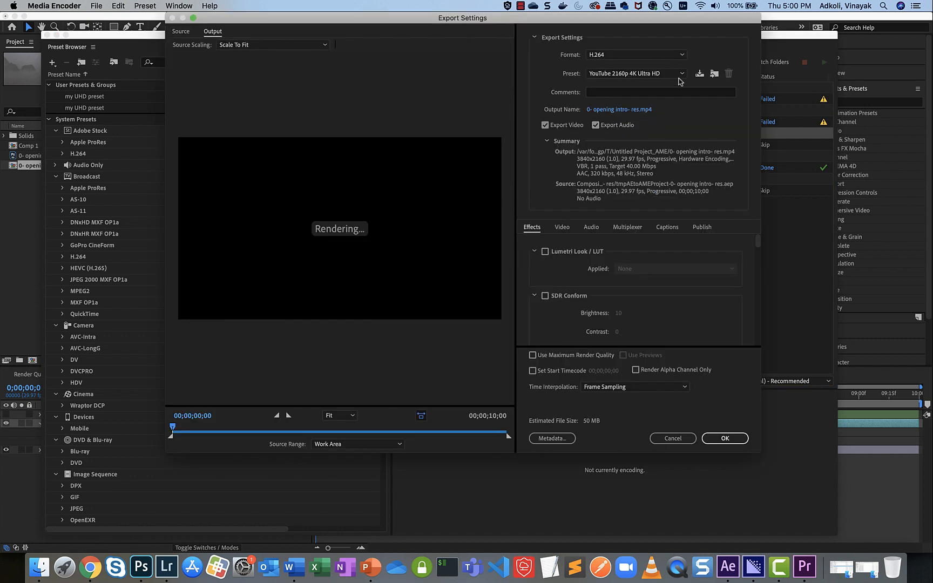
{"action": "left_click", "coordinate": [681, 76]}
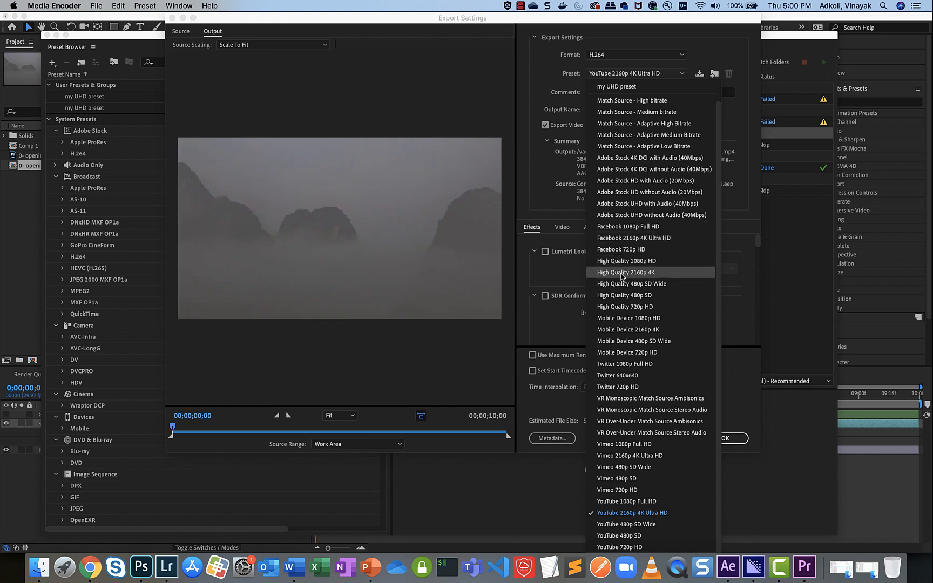
{"action": "left_click", "coordinate": [629, 516]}
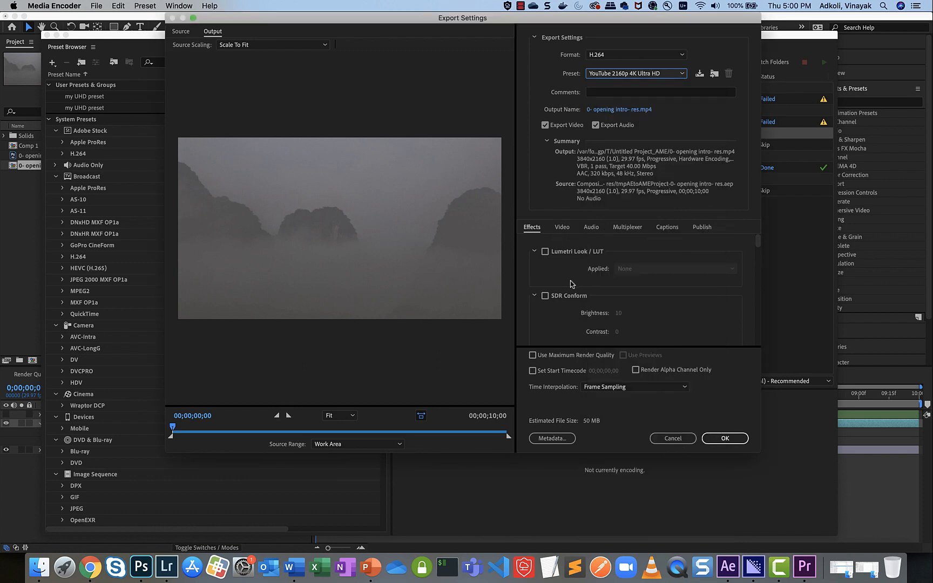
In the video encoding settings, set the performance to Software Encoding and exclude audio from the export.
{"action": "scroll", "coordinate": [570, 281], "scroll_direction": "down", "scroll_amount": 1}
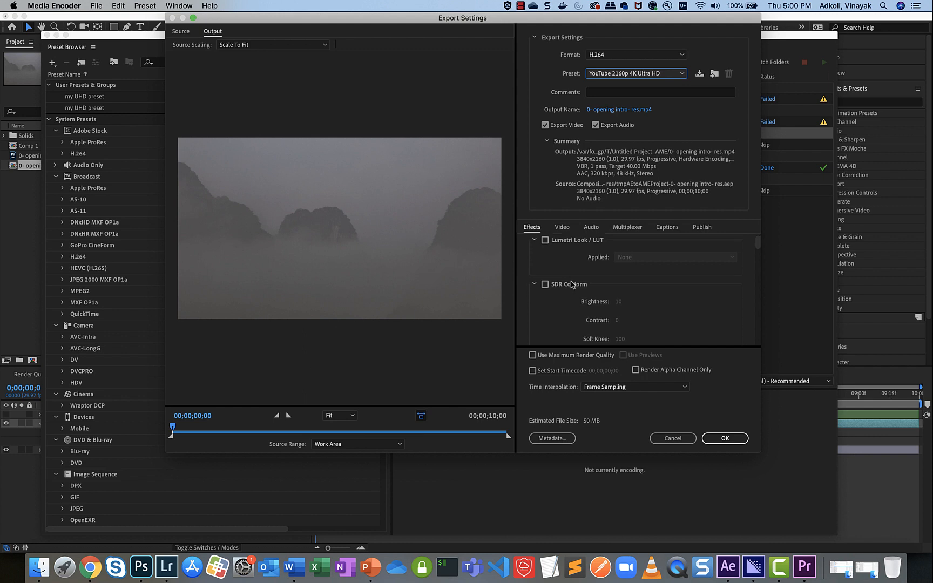
{"action": "left_click", "coordinate": [562, 226]}
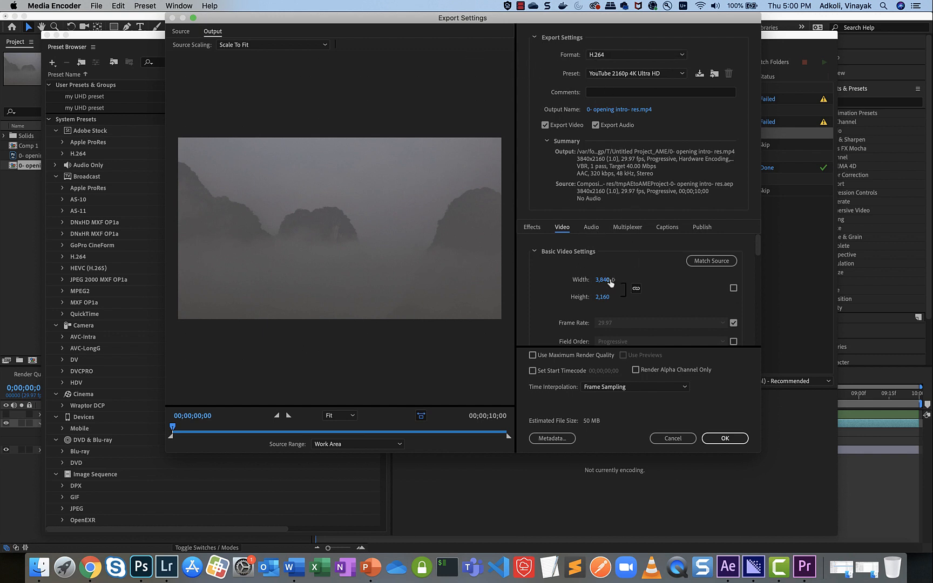
{"action": "scroll", "coordinate": [605, 288], "scroll_direction": "down", "scroll_amount": 5}
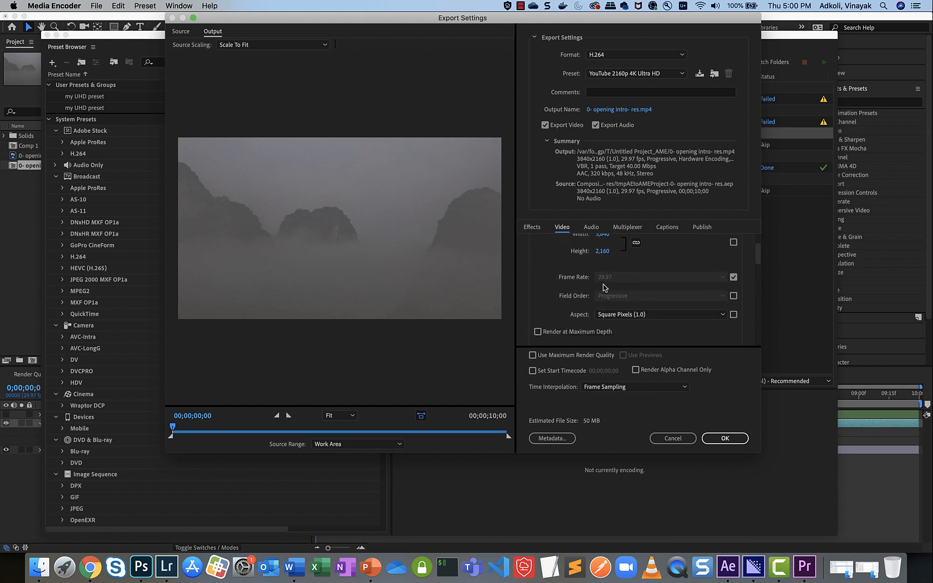
{"action": "scroll", "coordinate": [603, 284], "scroll_direction": "down", "scroll_amount": 4}
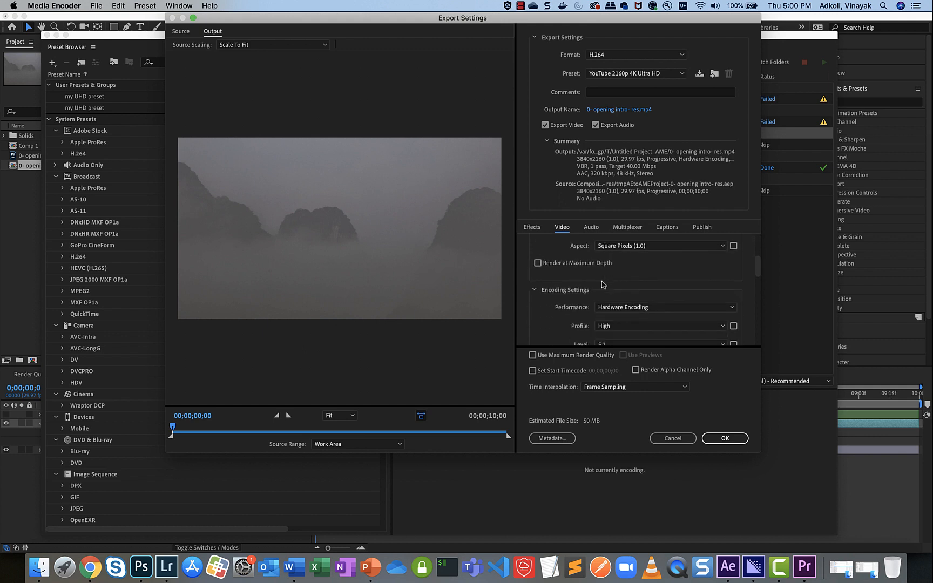
{"action": "left_click", "coordinate": [596, 126]}
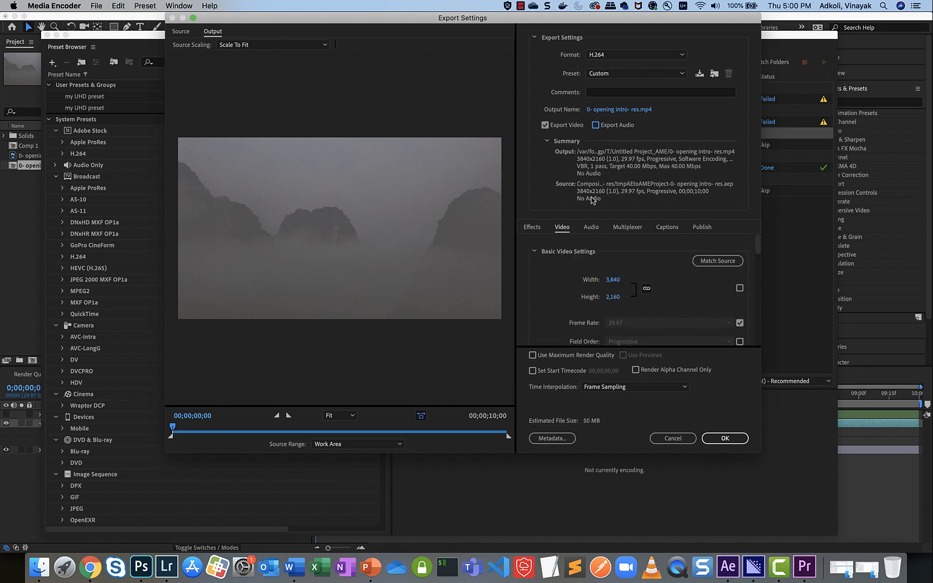
Set the H.264 encoding profile to High10.
{"action": "scroll", "coordinate": [639, 308], "scroll_direction": "down", "scroll_amount": 8}
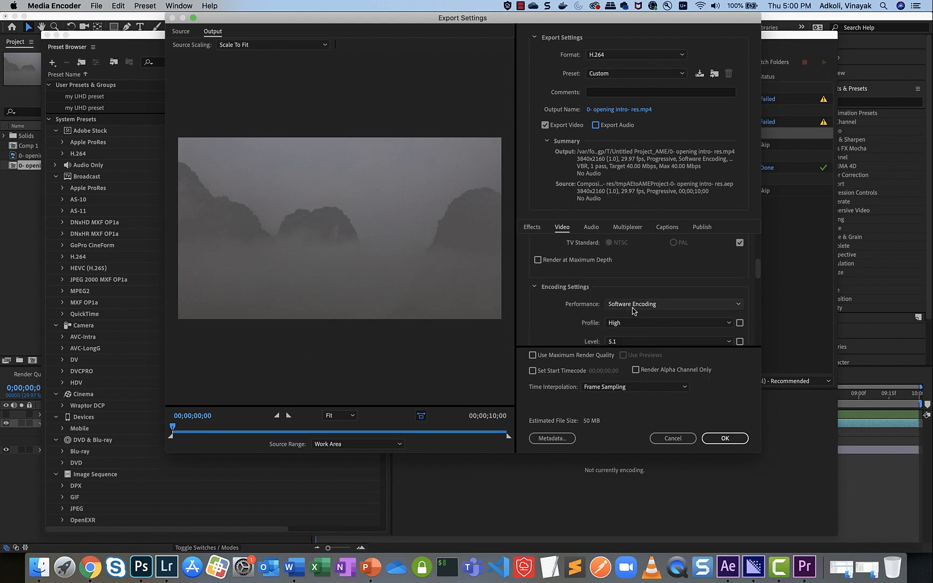
{"action": "scroll", "coordinate": [611, 328], "scroll_direction": "down", "scroll_amount": 2}
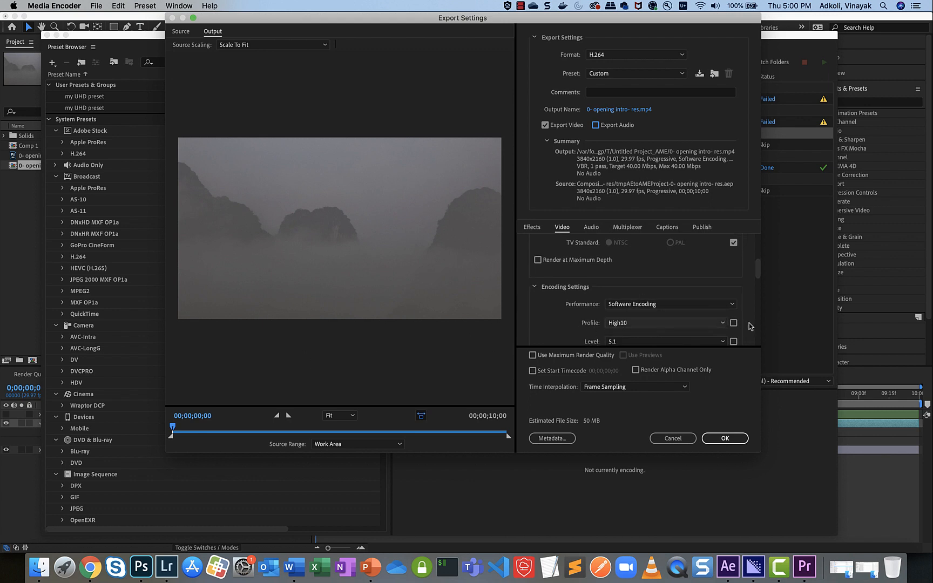
{"action": "scroll", "coordinate": [758, 267], "scroll_direction": "down", "scroll_amount": 2}
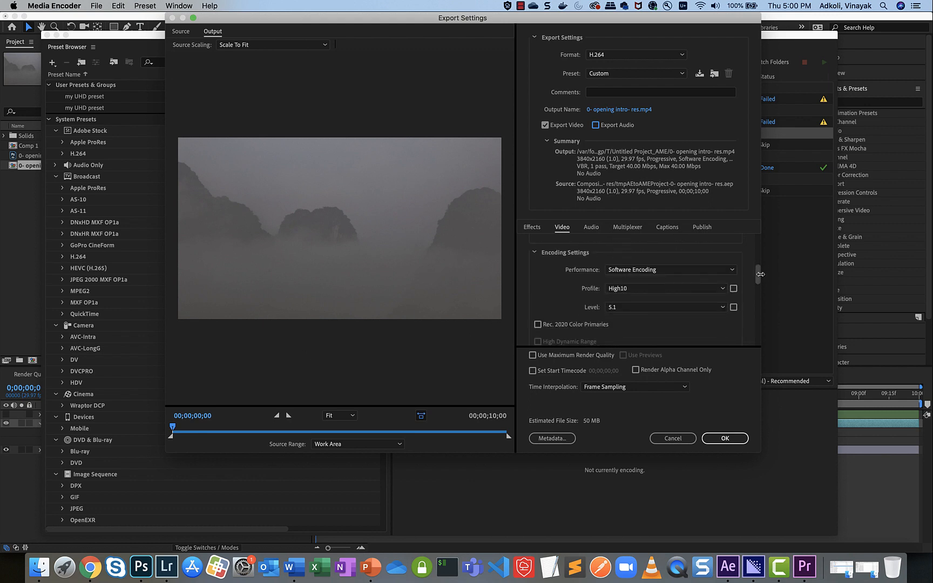
Keep the bitrate encoding at VBR, 1 pass and raise the maximum bitrate to 51.99 Mbps.
{"action": "left_click_drag", "start_coordinate": [760, 274], "coordinate": [756, 321]}
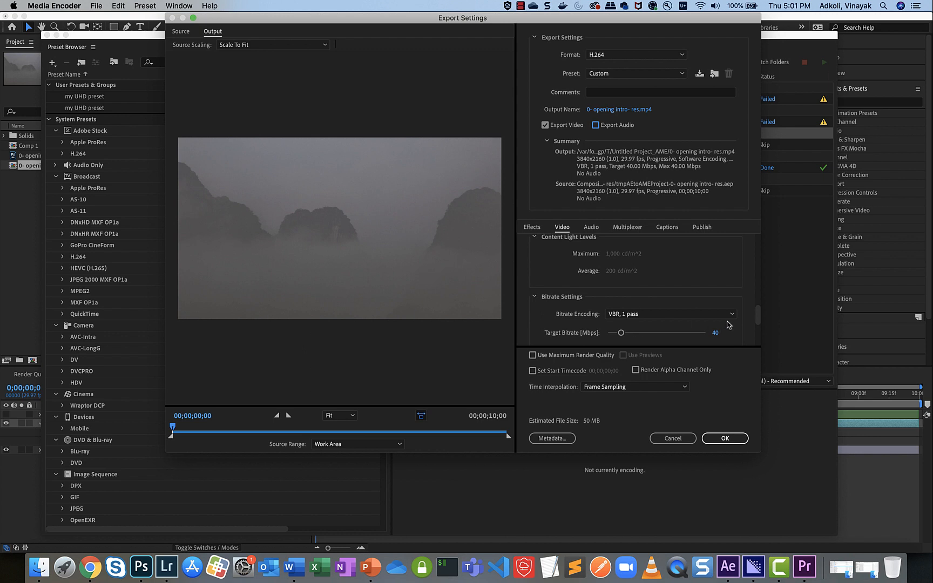
{"action": "left_click", "coordinate": [731, 315]}
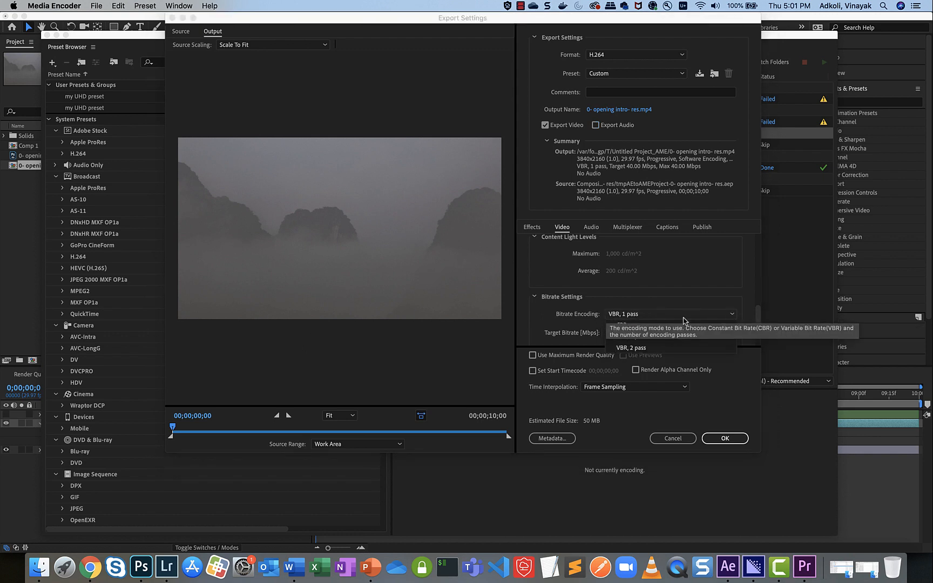
{"action": "left_click", "coordinate": [731, 316]}
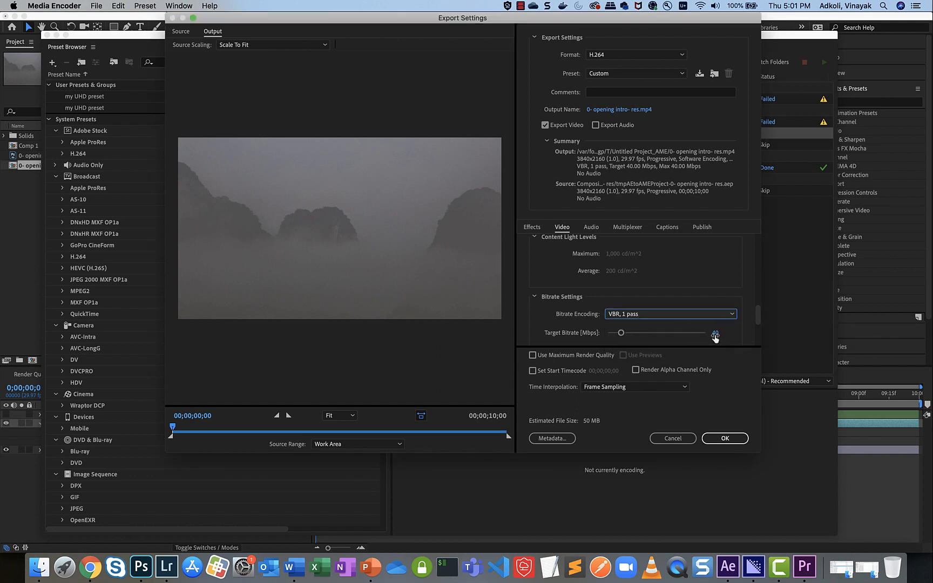
{"action": "scroll", "coordinate": [639, 306], "scroll_direction": "down", "scroll_amount": 2}
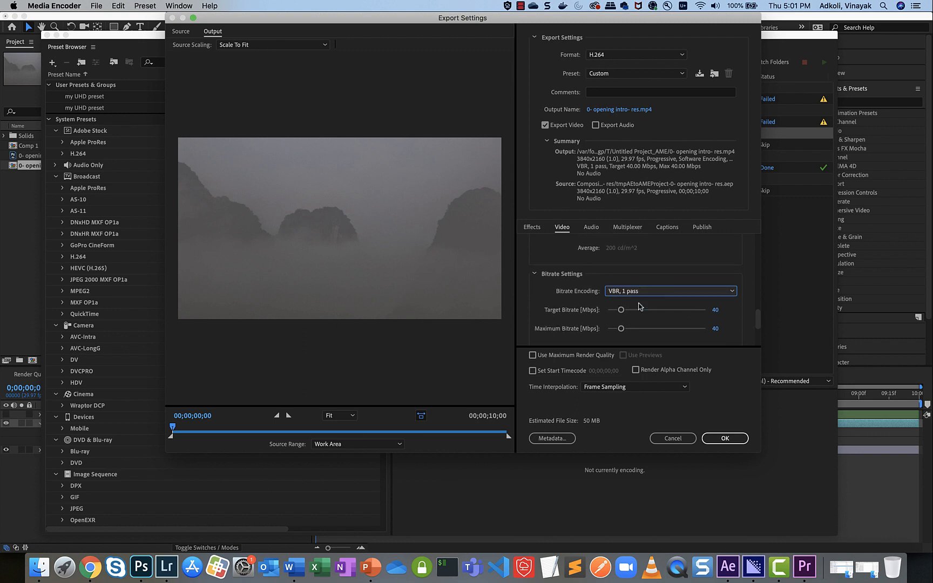
{"action": "scroll", "coordinate": [639, 306], "scroll_direction": "down", "scroll_amount": 4}
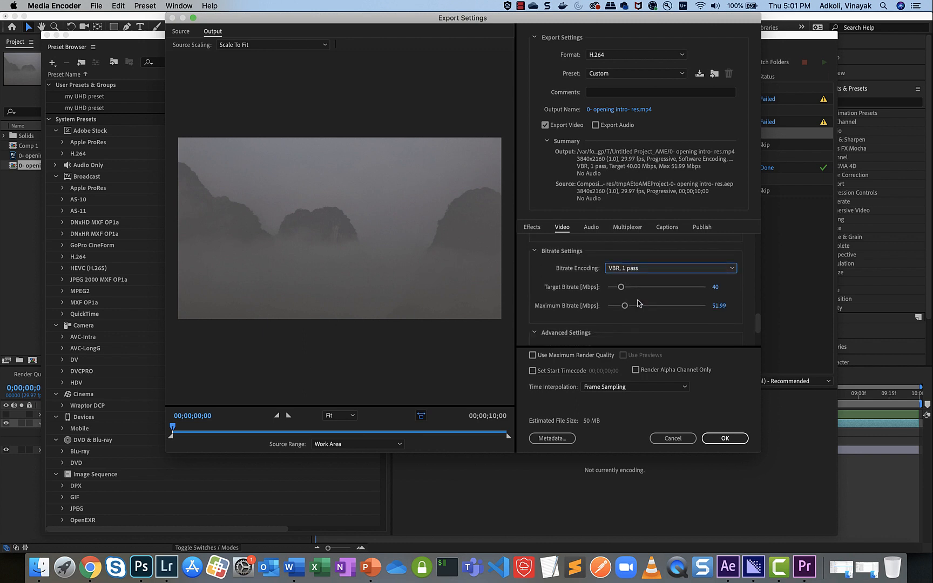
{"action": "scroll", "coordinate": [571, 285], "scroll_direction": "up", "scroll_amount": 5}
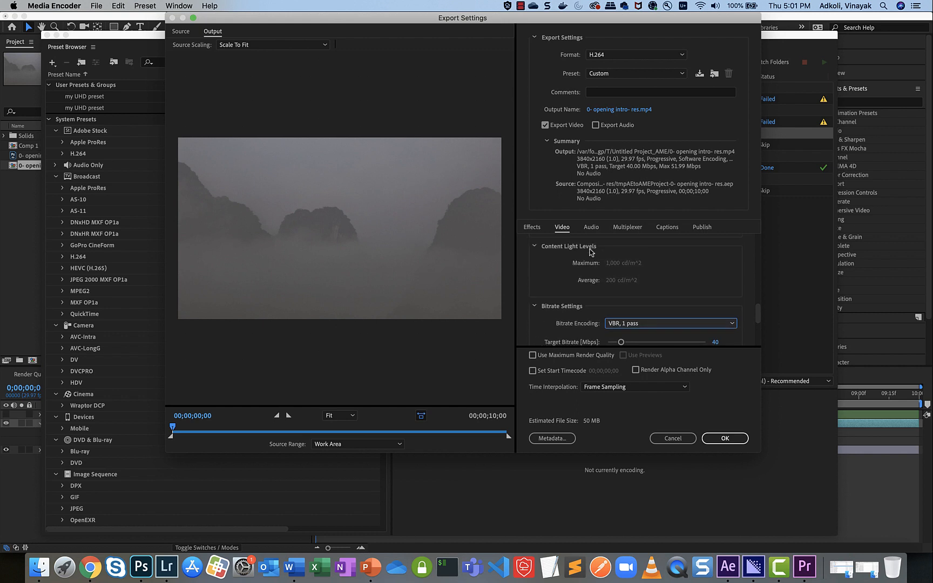
{"action": "scroll", "coordinate": [587, 288], "scroll_direction": "down", "scroll_amount": 10}
{"action": "scroll", "coordinate": [583, 292], "scroll_direction": "up", "scroll_amount": 8}
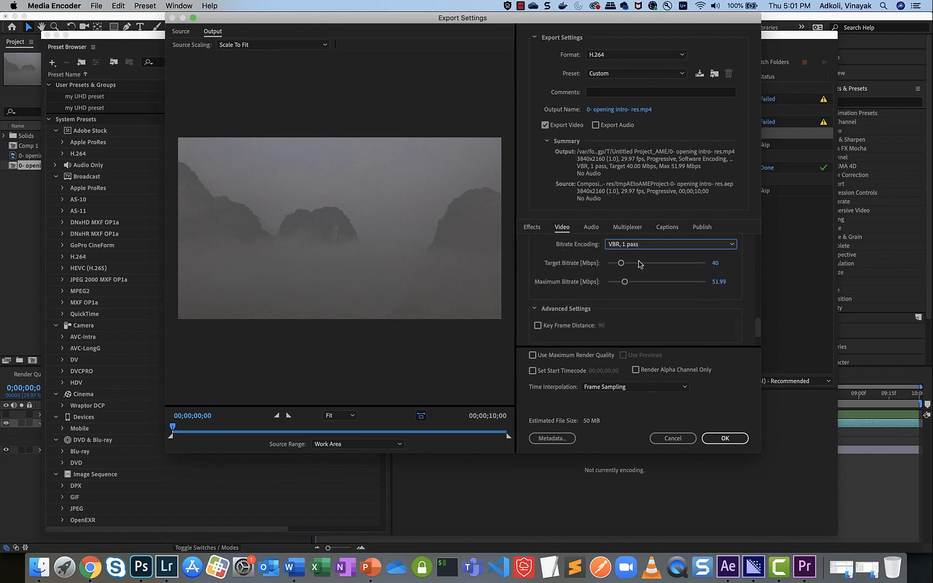
{"action": "scroll", "coordinate": [633, 264], "scroll_direction": "up", "scroll_amount": 5}
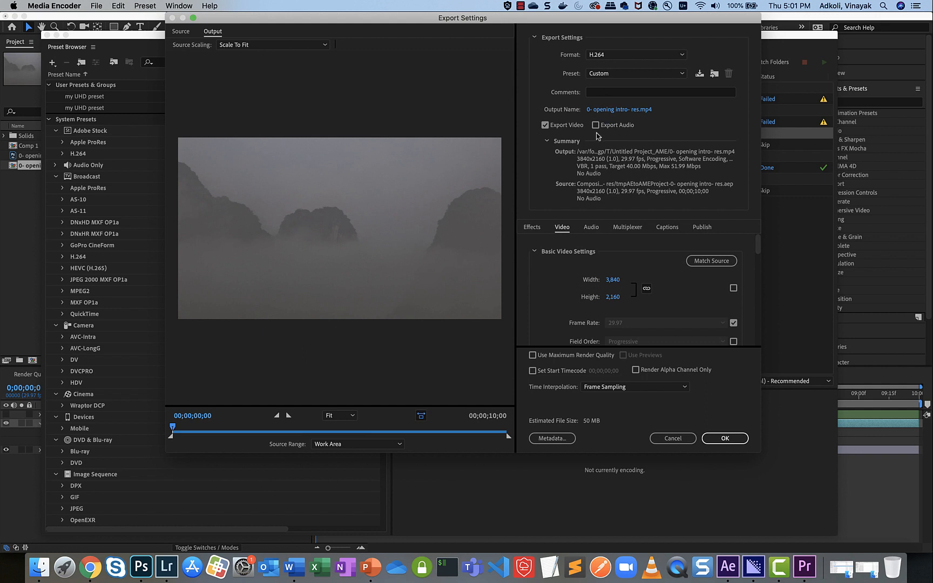
Enable the Lumetri Look / LUT effect, load QT Gamma Compensation (1).cube from Downloads, and accept the export settings.
{"action": "left_click", "coordinate": [532, 228]}
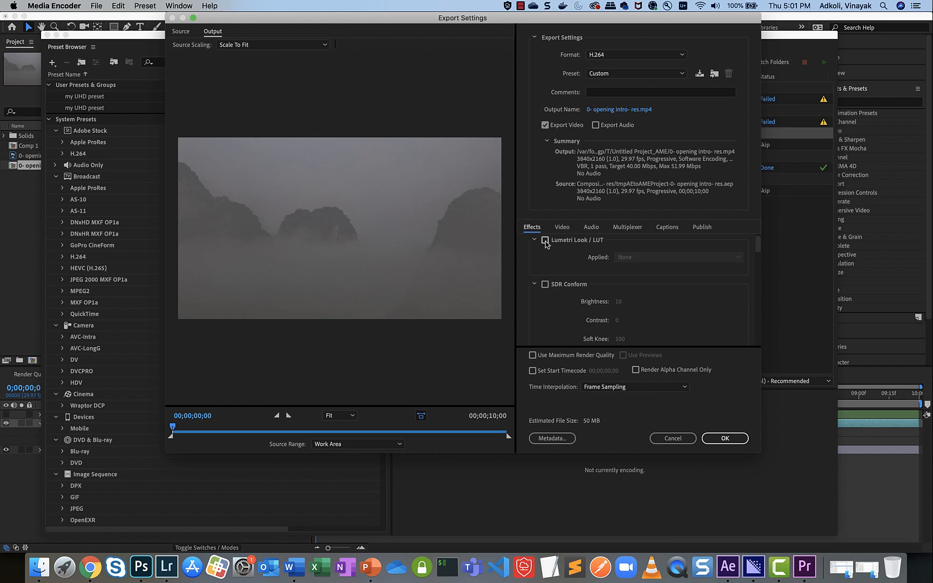
{"action": "left_click", "coordinate": [544, 242]}
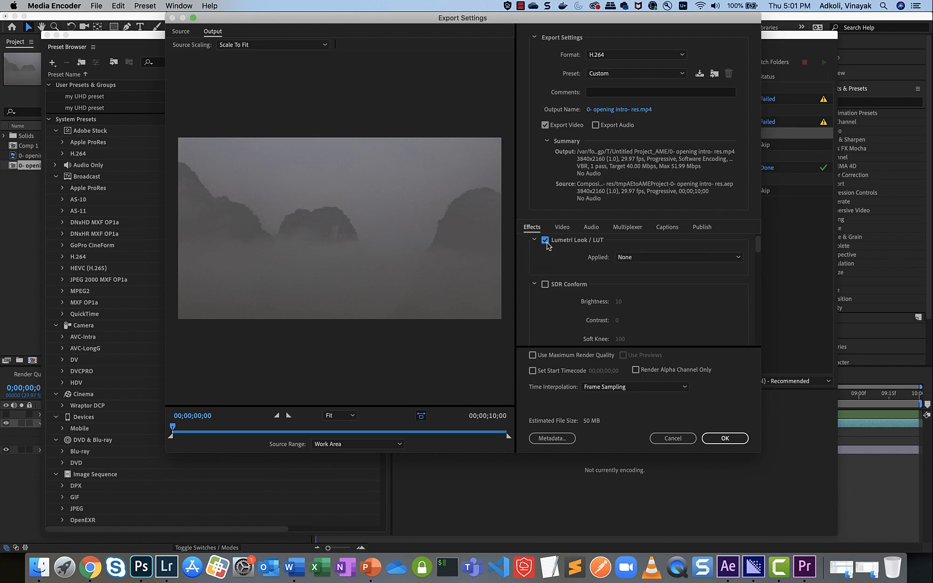
{"action": "left_click", "coordinate": [637, 259]}
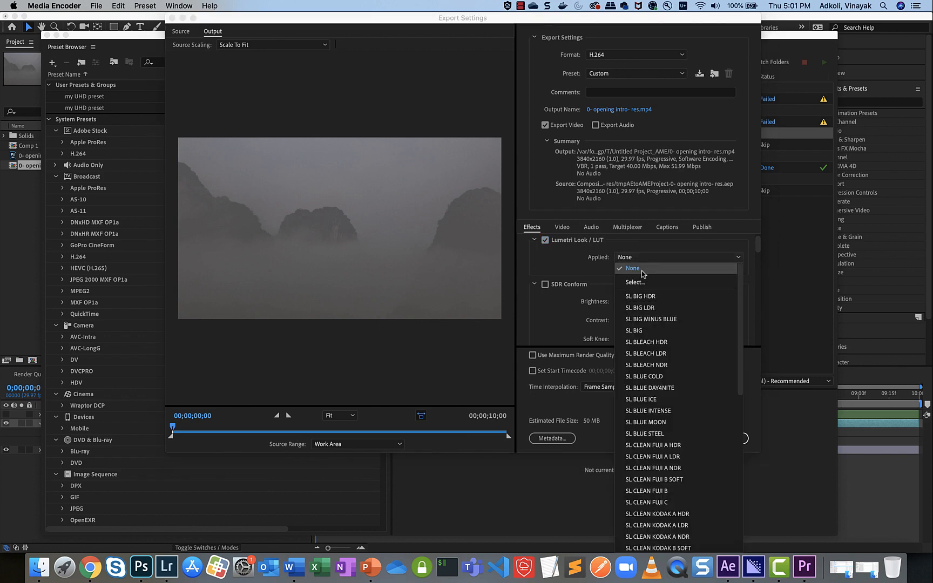
{"action": "left_click", "coordinate": [636, 282]}
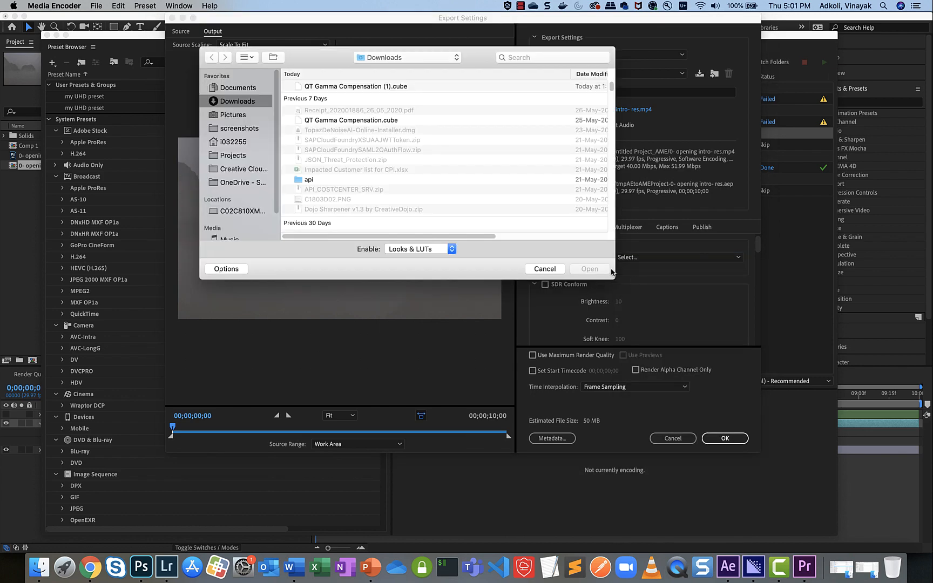
{"action": "left_click", "coordinate": [325, 88]}
{"action": "left_click", "coordinate": [588, 269]}
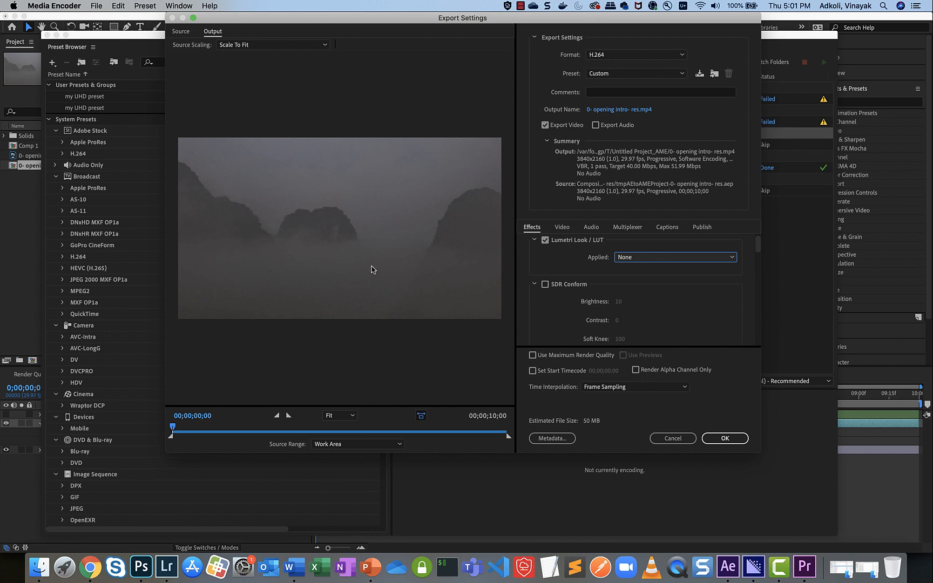
{"action": "left_click", "coordinate": [717, 438]}
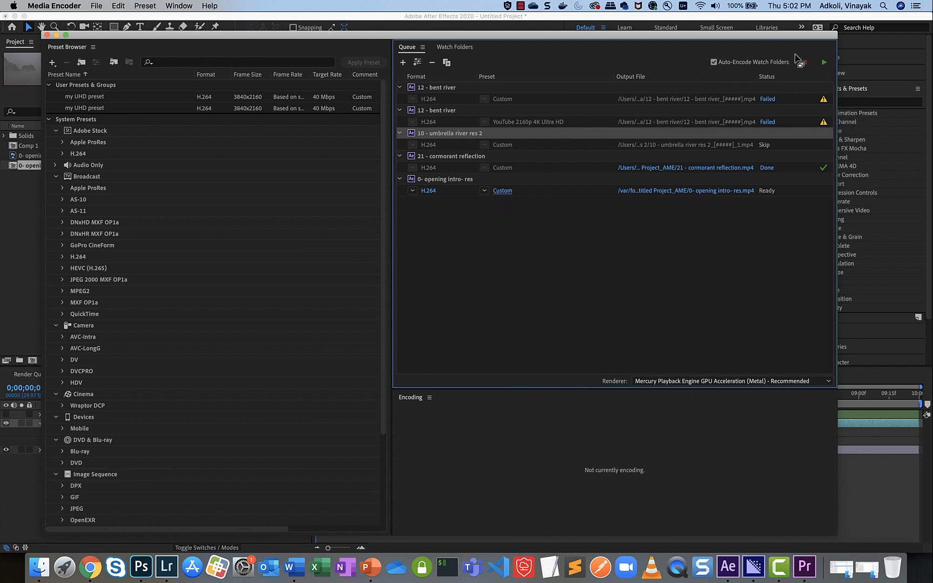
Start encoding the queue and request that it stop once the current file is finished.
{"action": "left_click", "coordinate": [824, 62]}
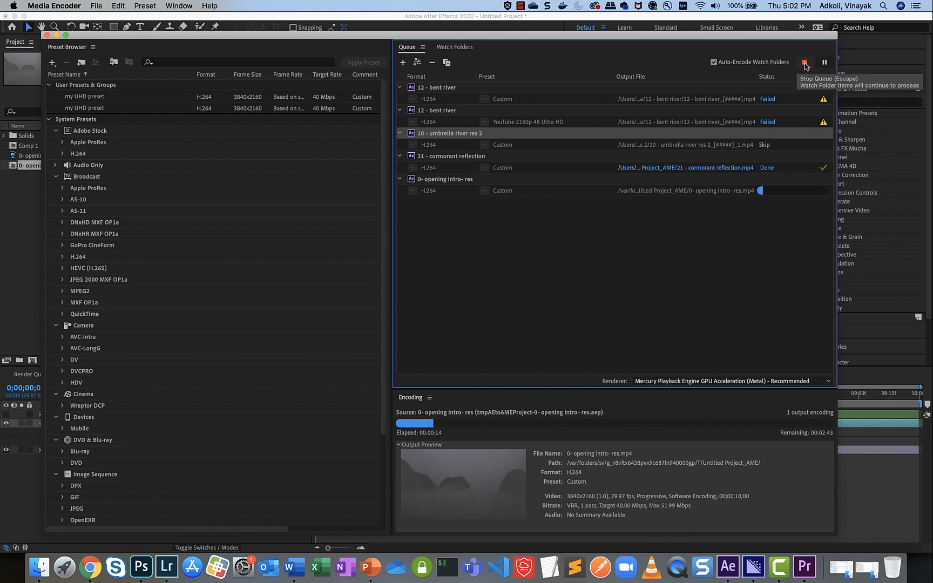
{"action": "left_click", "coordinate": [805, 63]}
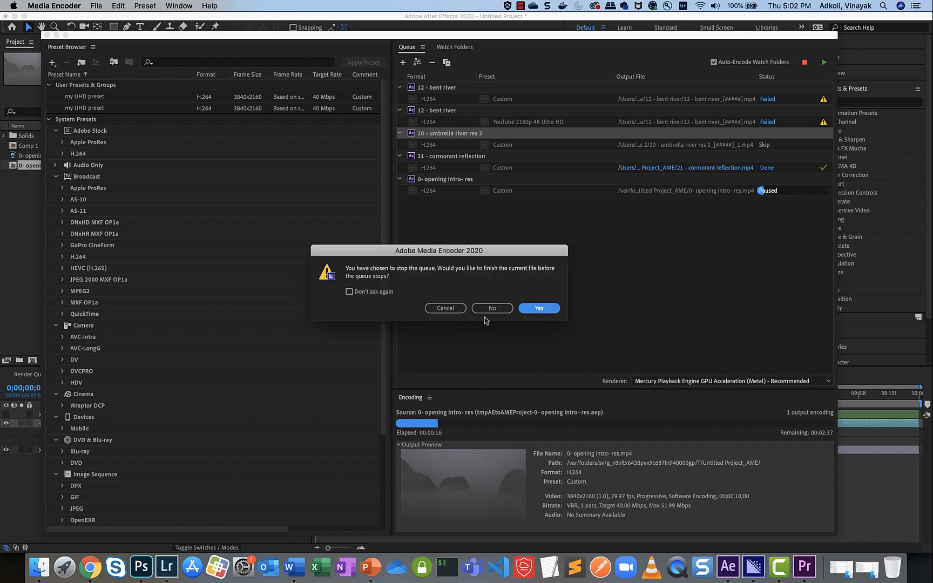
{"action": "left_click", "coordinate": [539, 308]}
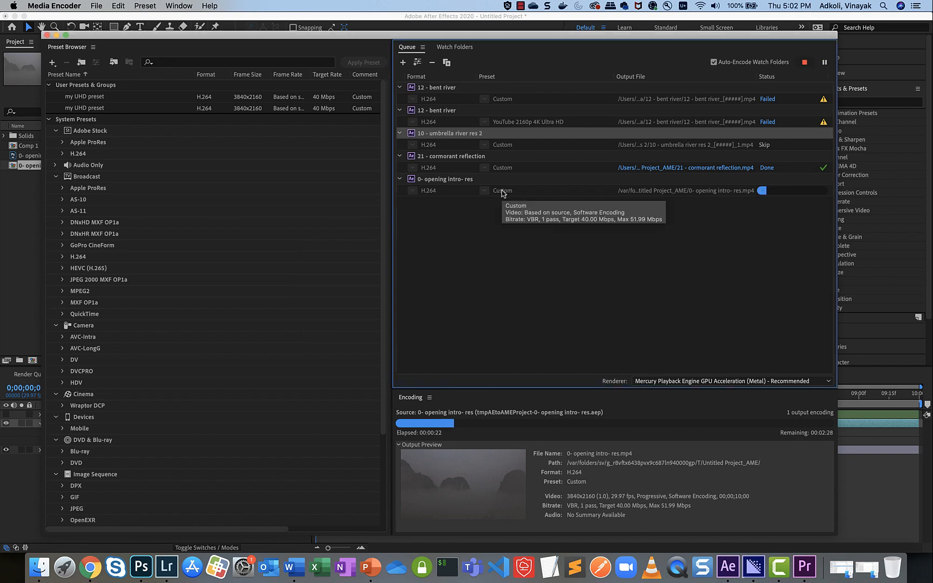
Stop the queue without finishing the current file and reset the status of the 0- opening intro- res output.
{"action": "left_click", "coordinate": [804, 62]}
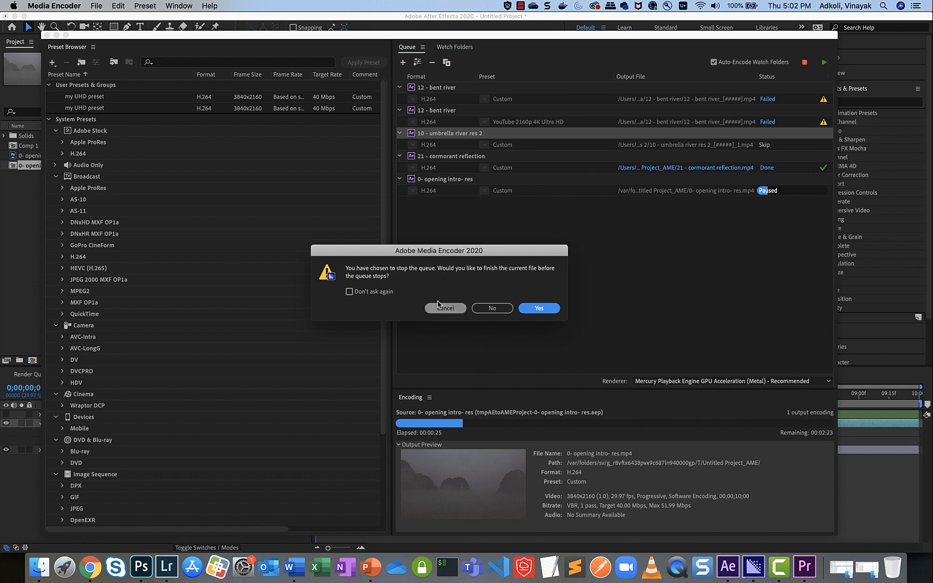
{"action": "left_click", "coordinate": [499, 309]}
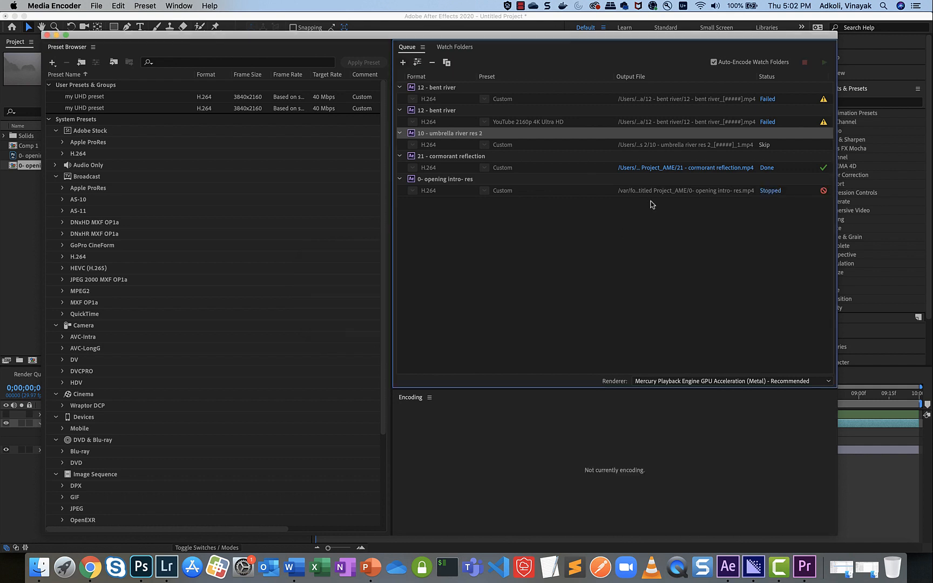
{"action": "right_click", "coordinate": [508, 197]}
{"action": "left_click", "coordinate": [524, 243]}
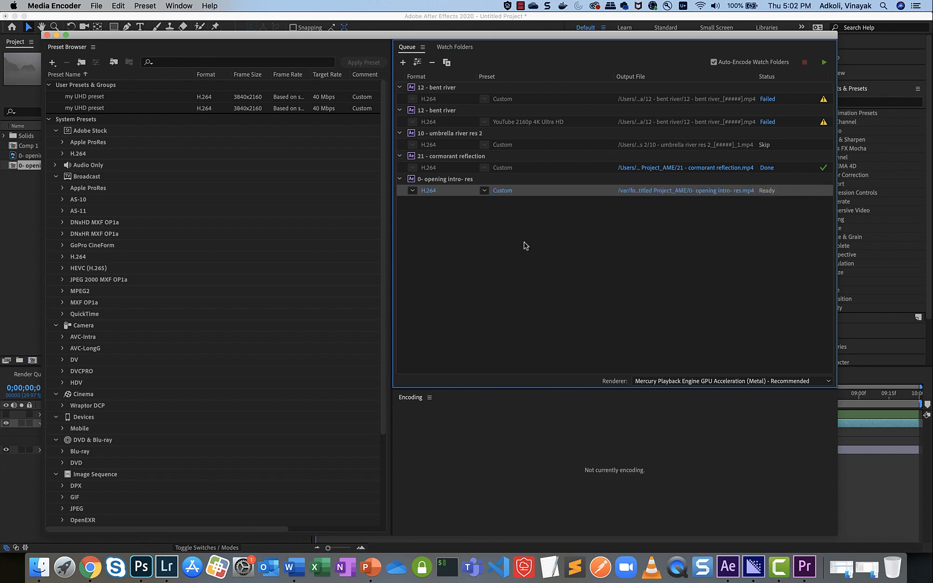
Review the video, encoding and bitrate settings of the 0- opening intro- res output and close them without changes.
{"action": "left_click", "coordinate": [500, 191]}
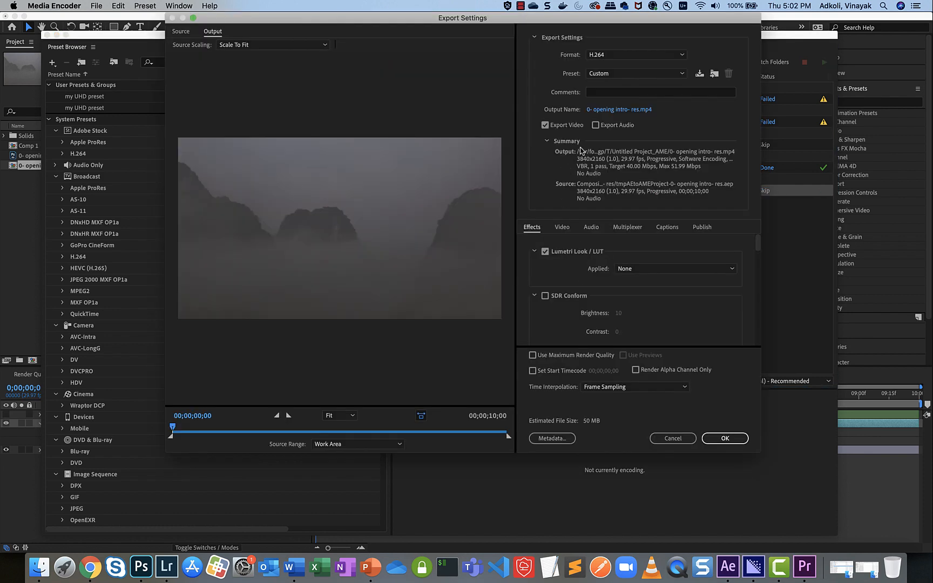
{"action": "left_click", "coordinate": [562, 228]}
{"action": "scroll", "coordinate": [539, 292], "scroll_direction": "down", "scroll_amount": 4}
{"action": "scroll", "coordinate": [540, 293], "scroll_direction": "down", "scroll_amount": 8}
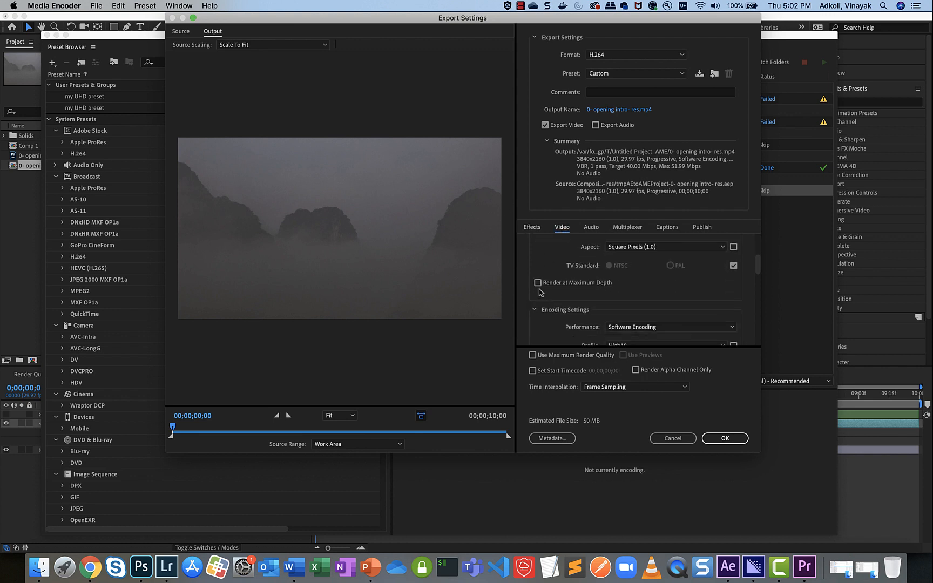
{"action": "scroll", "coordinate": [543, 294], "scroll_direction": "down", "scroll_amount": 6}
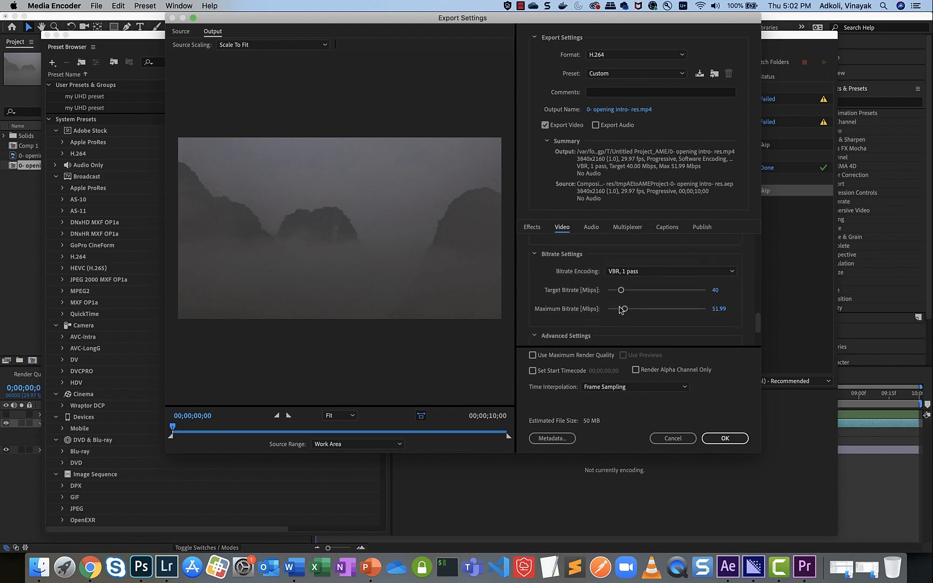
{"action": "left_click", "coordinate": [673, 438]}
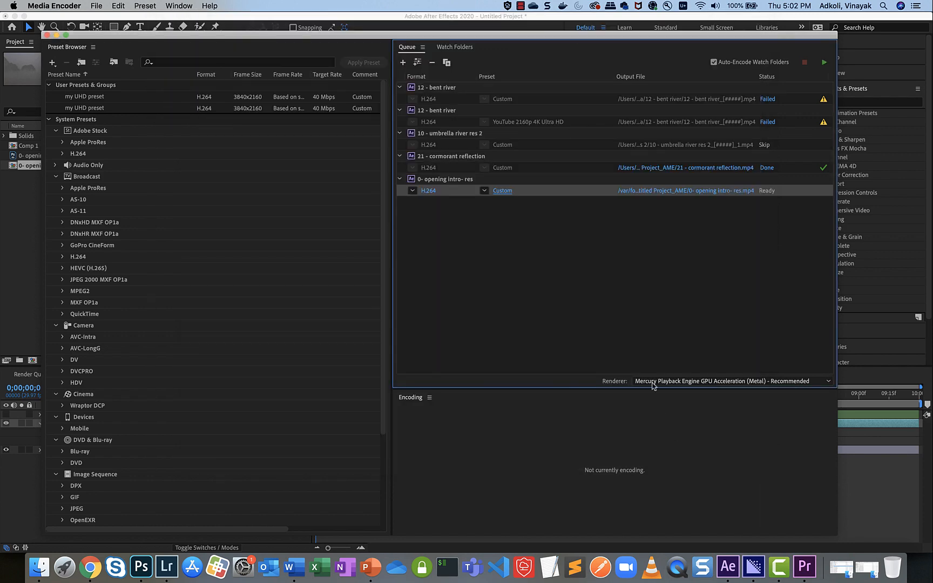
Remove the 0- opening intro- res output from the encoding queue and confirm the removal.
{"action": "right_click", "coordinate": [673, 195]}
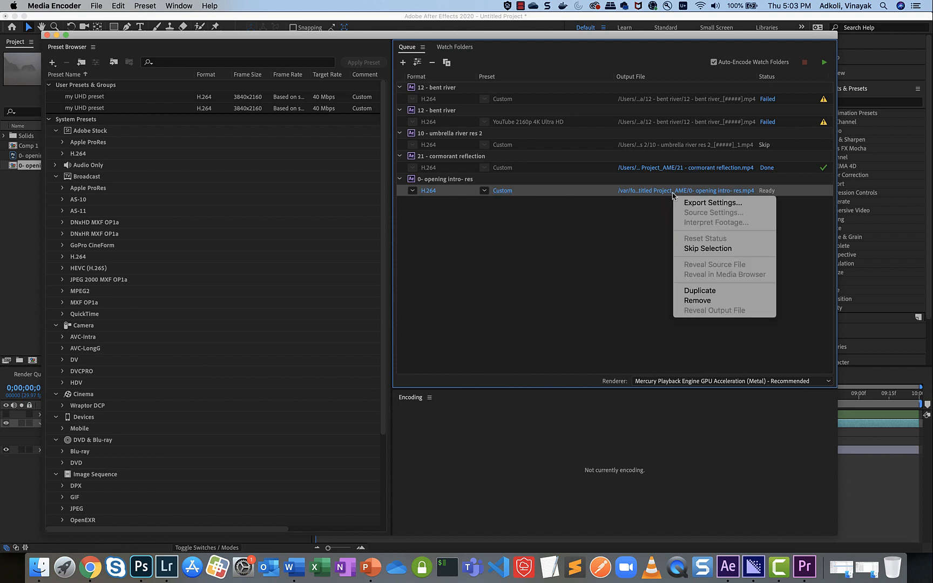
{"action": "left_click", "coordinate": [697, 305]}
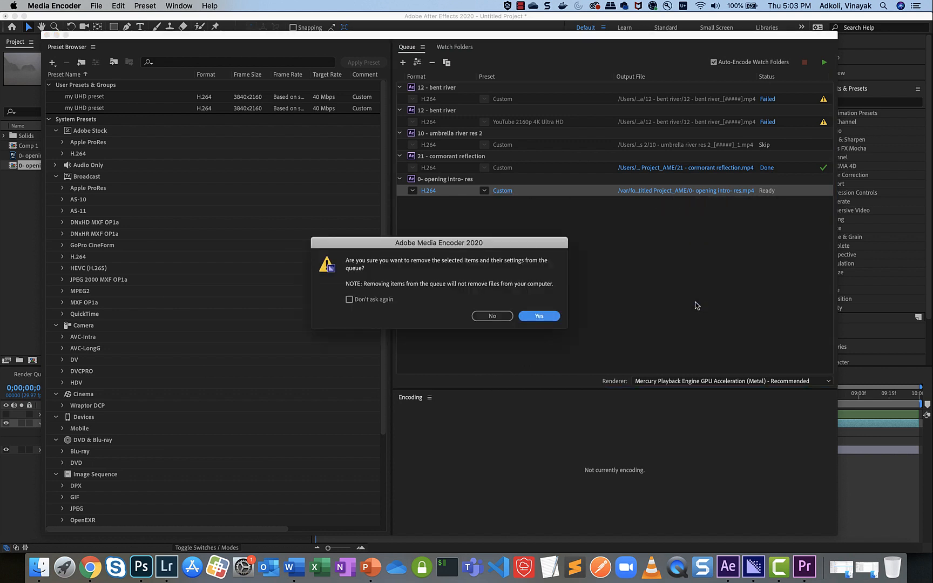
{"action": "left_click", "coordinate": [532, 319]}
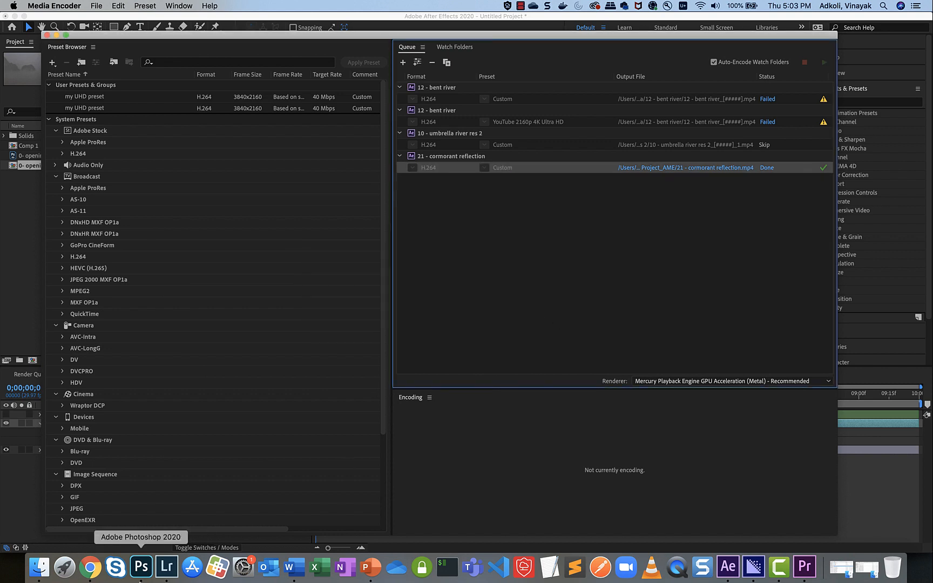
Switch to After Effects and send the 0- opening intro- res composition to the Media Encoder queue.
{"action": "left_click", "coordinate": [725, 571]}
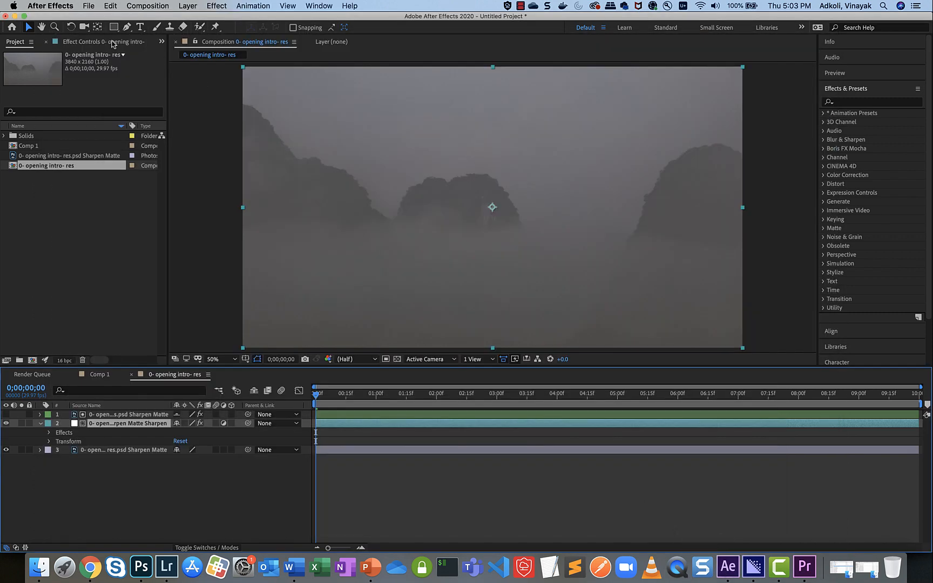
{"action": "left_click", "coordinate": [111, 6]}
{"action": "mouse_move", "coordinate": [133, 7]}
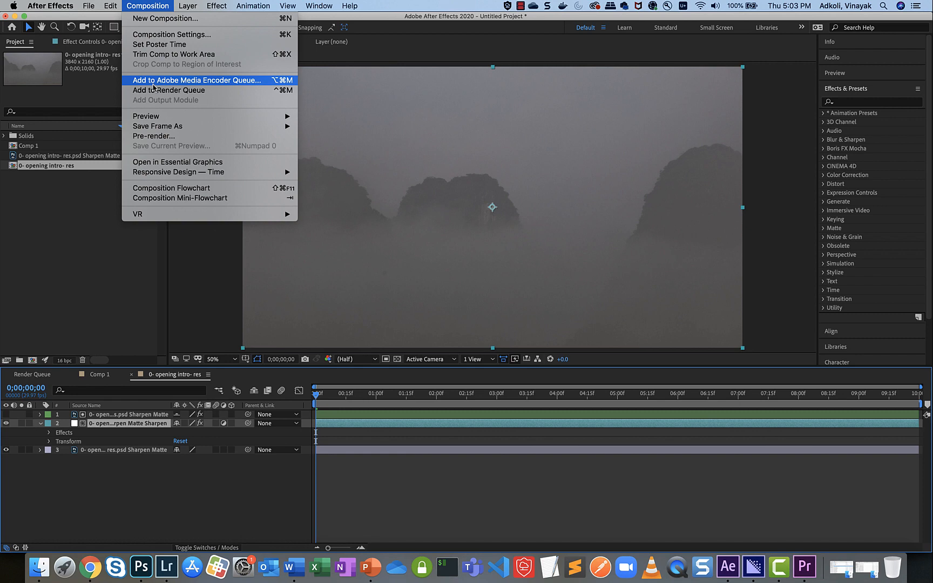
{"action": "left_click", "coordinate": [153, 84]}
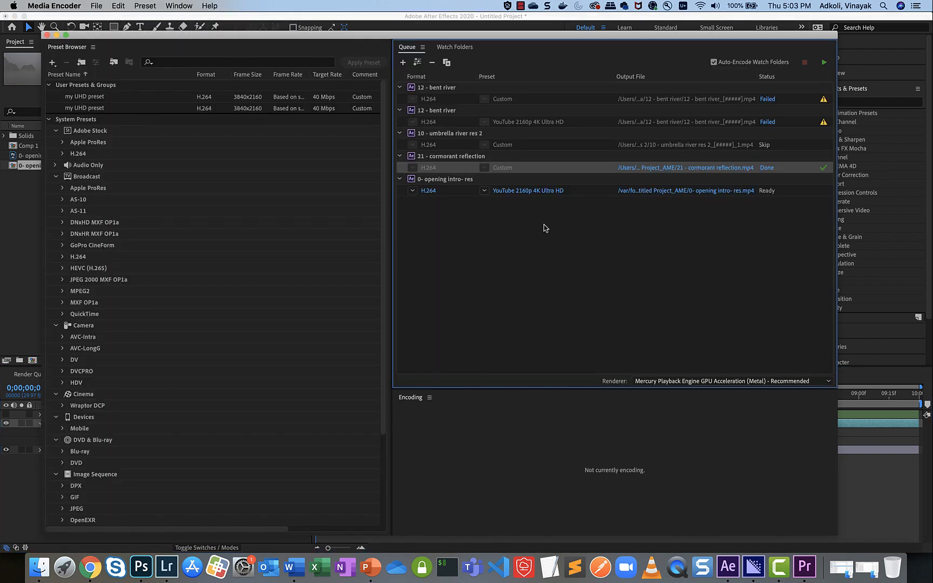
Exclude audio from the 0- opening intro- res export and apply QT Gamma Compensation (1).cube from Downloads as its Lumetri Look / LUT.
{"action": "left_click", "coordinate": [543, 190]}
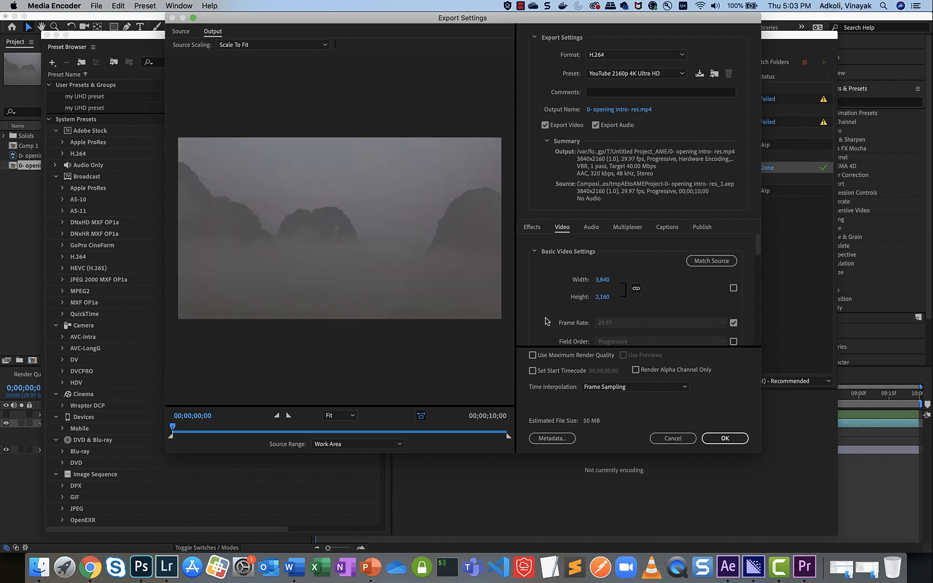
{"action": "left_click", "coordinate": [595, 125]}
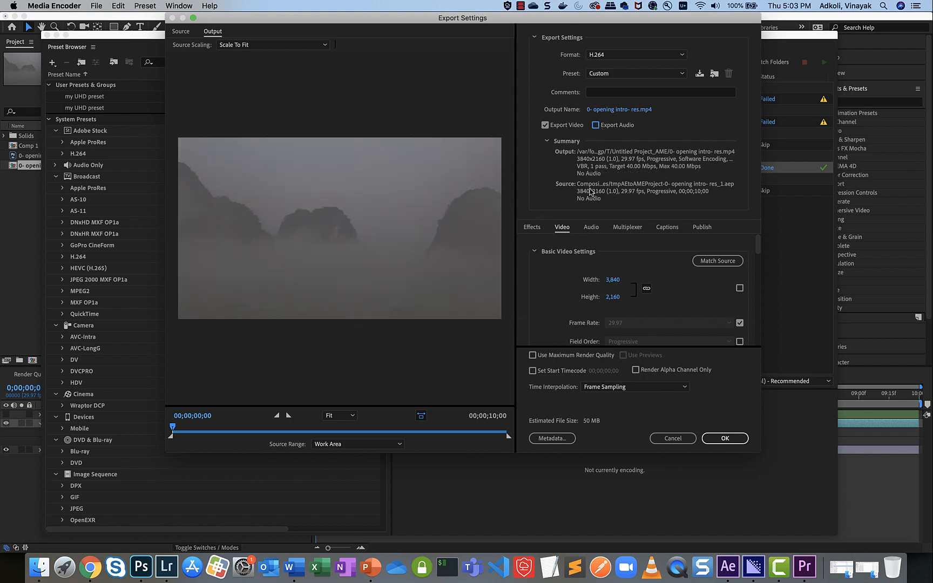
{"action": "left_click", "coordinate": [532, 227]}
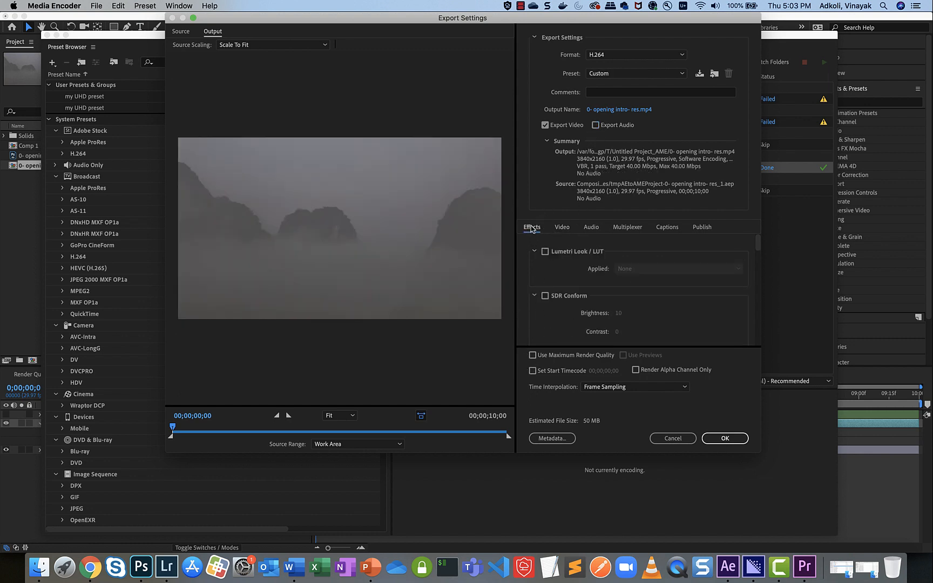
{"action": "left_click", "coordinate": [545, 252]}
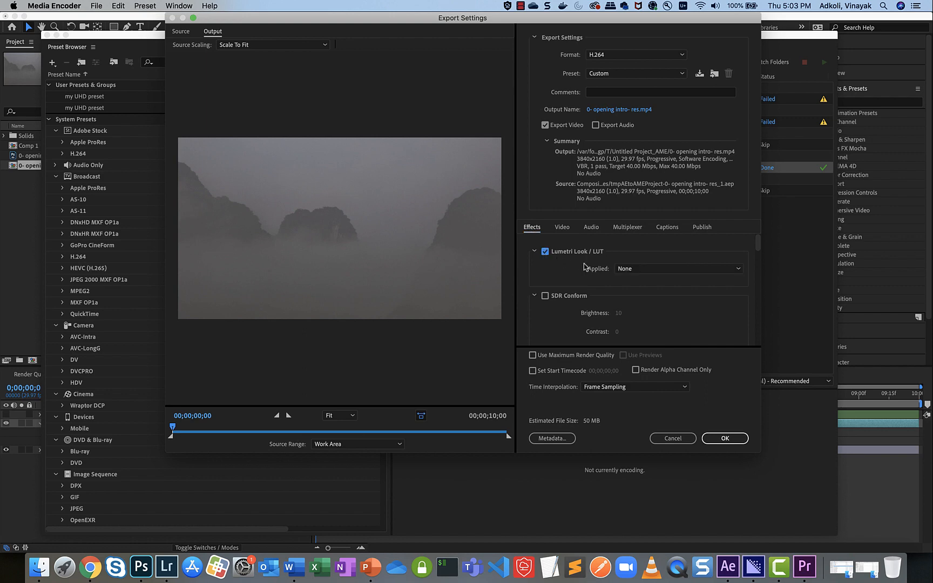
{"action": "left_click", "coordinate": [628, 269]}
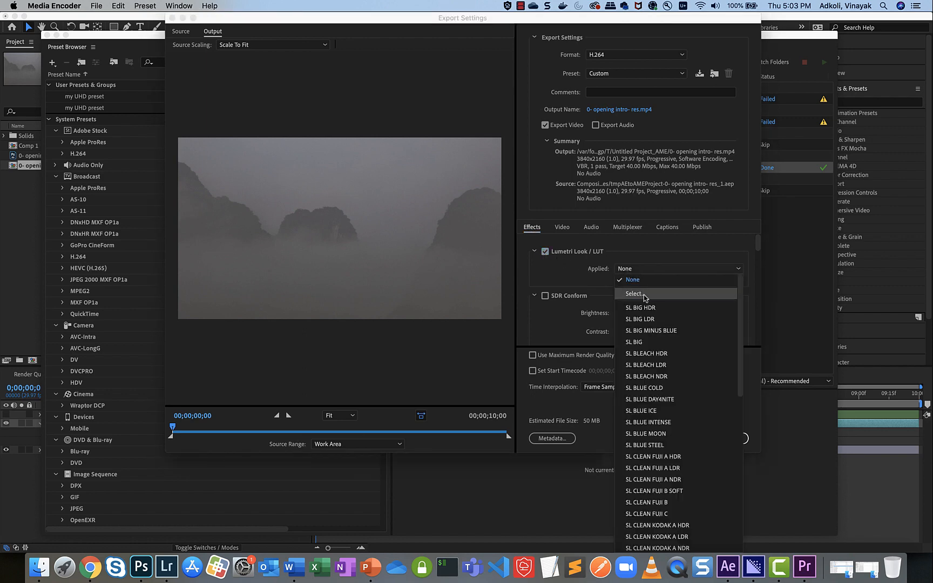
{"action": "left_click", "coordinate": [643, 296]}
{"action": "left_click", "coordinate": [366, 88]}
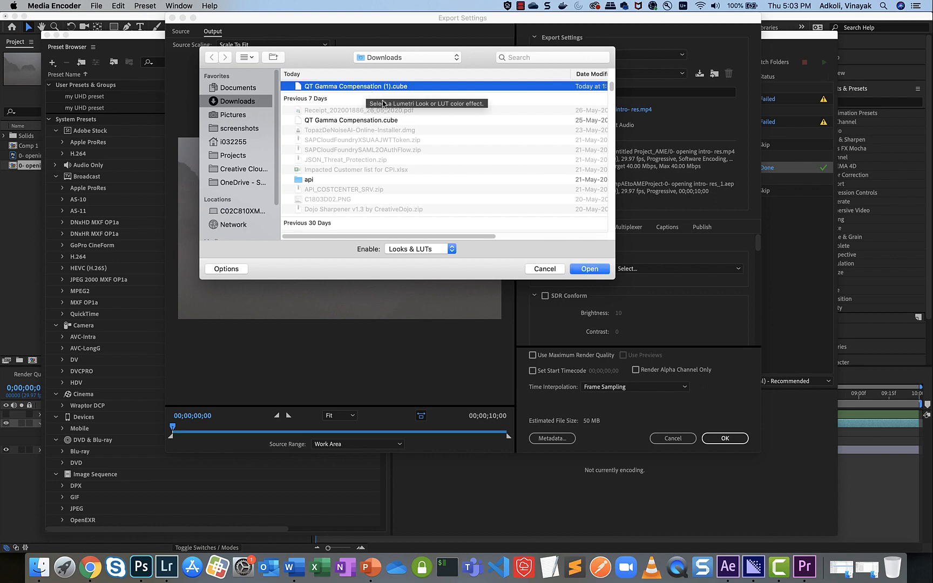
{"action": "left_click", "coordinate": [599, 271]}
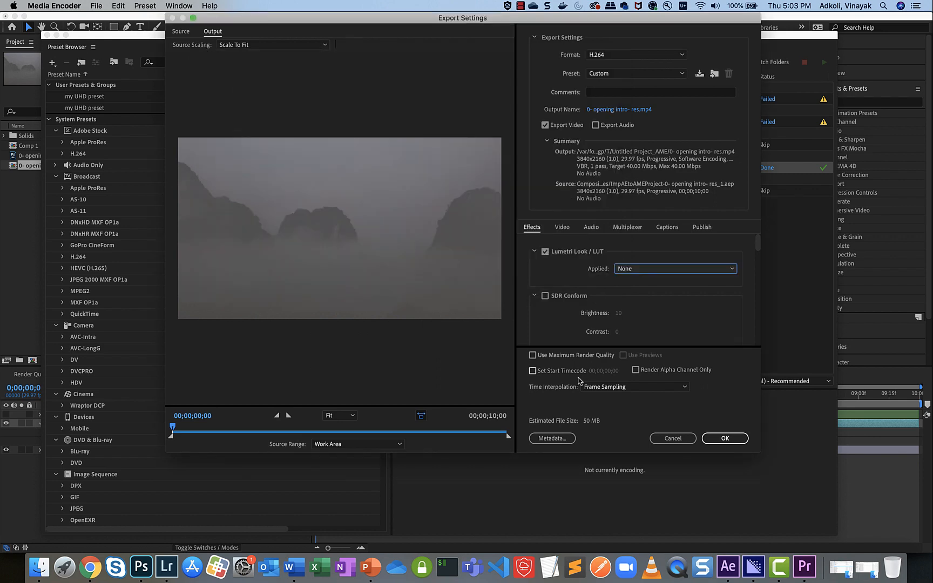
Enable maximum render quality, accept the export settings, and start encoding the queue.
{"action": "left_click", "coordinate": [533, 355]}
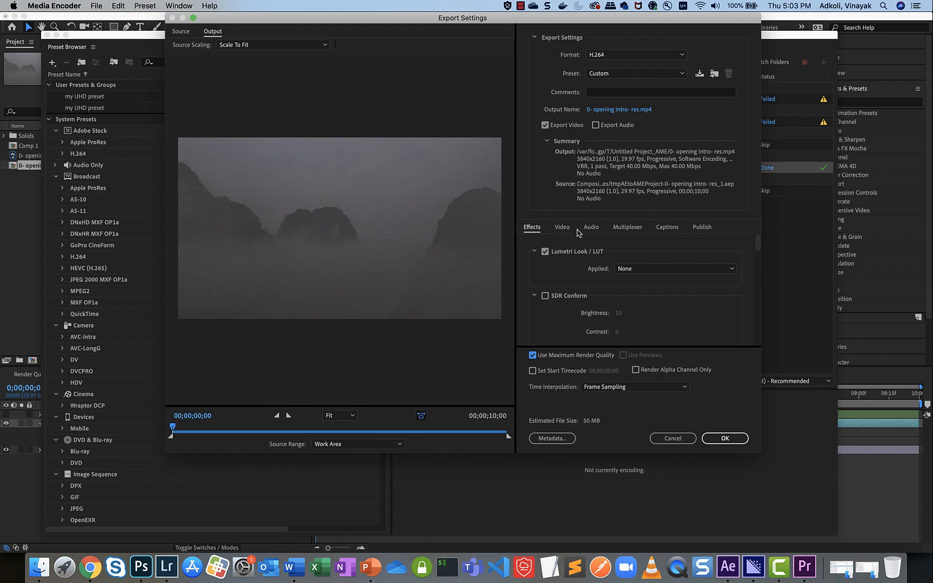
{"action": "scroll", "coordinate": [639, 305], "scroll_direction": "down", "scroll_amount": 2}
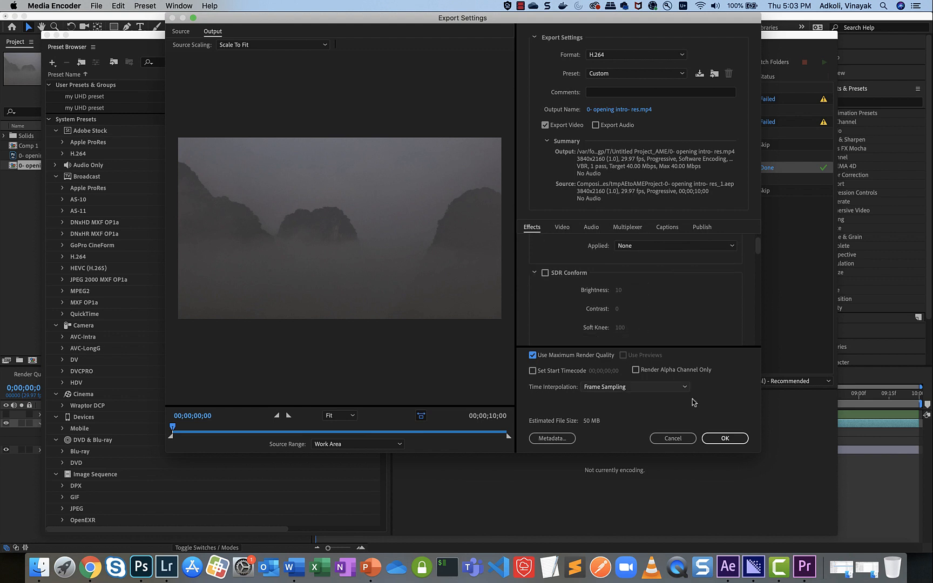
{"action": "left_click", "coordinate": [723, 439]}
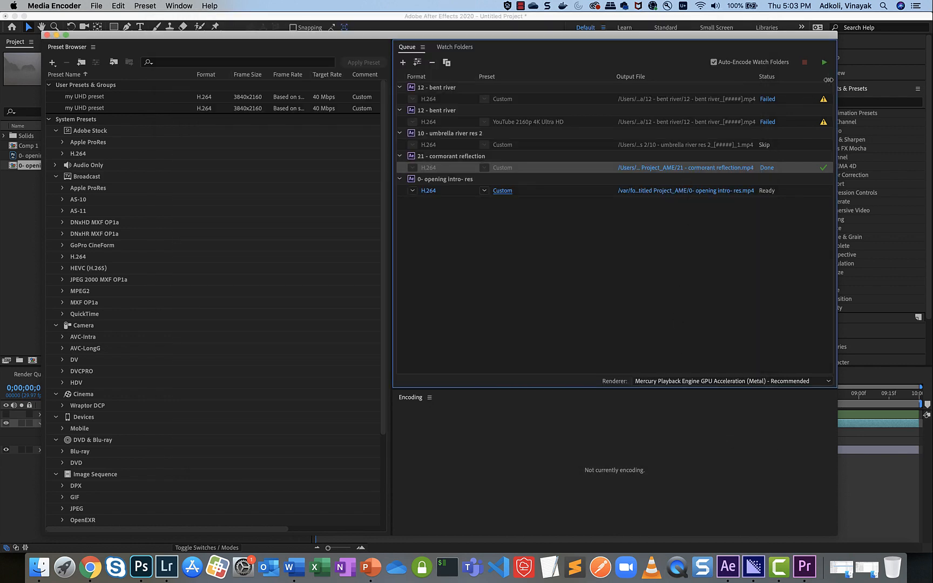
{"action": "left_click", "coordinate": [824, 62]}
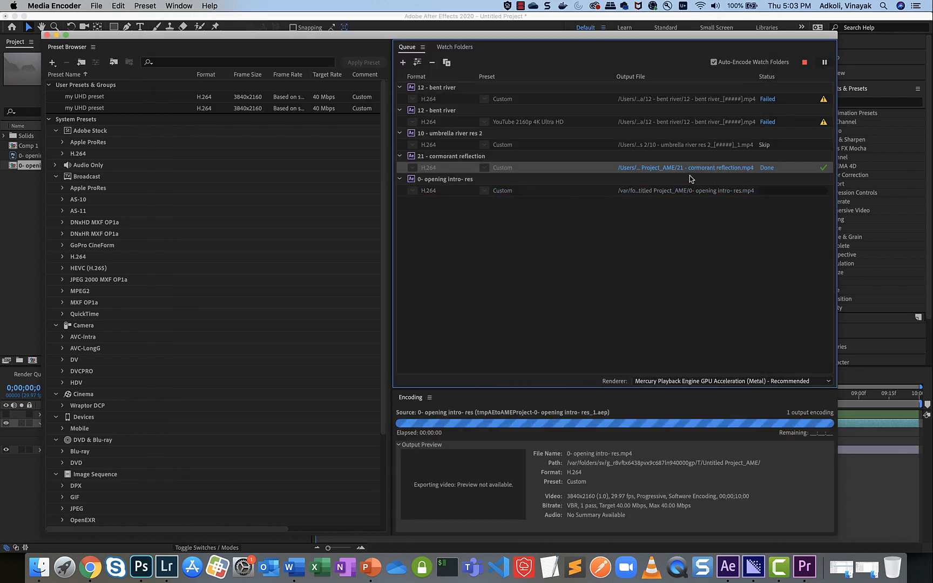
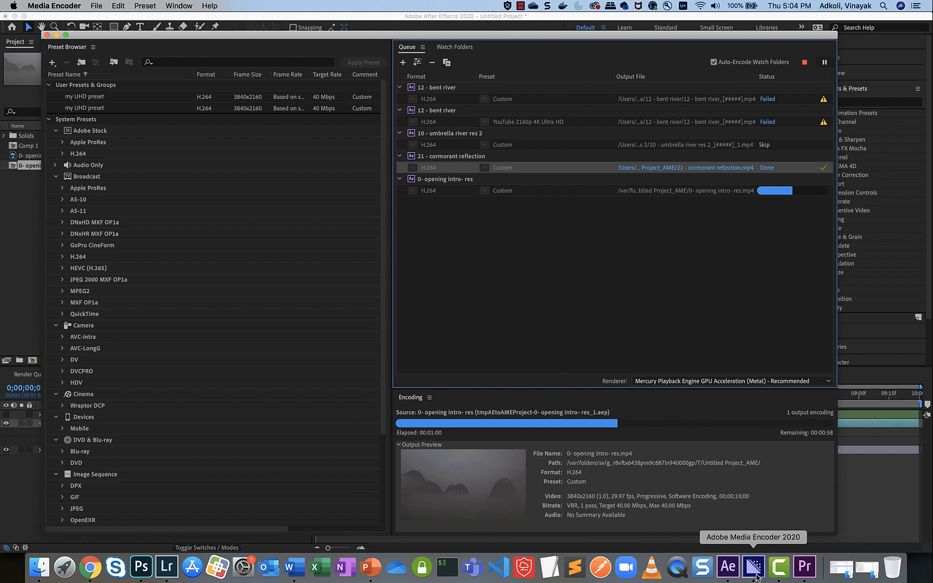
Switch to Premiere Pro and create a new project named testproject in the China/Media folder.
{"action": "left_click", "coordinate": [805, 574]}
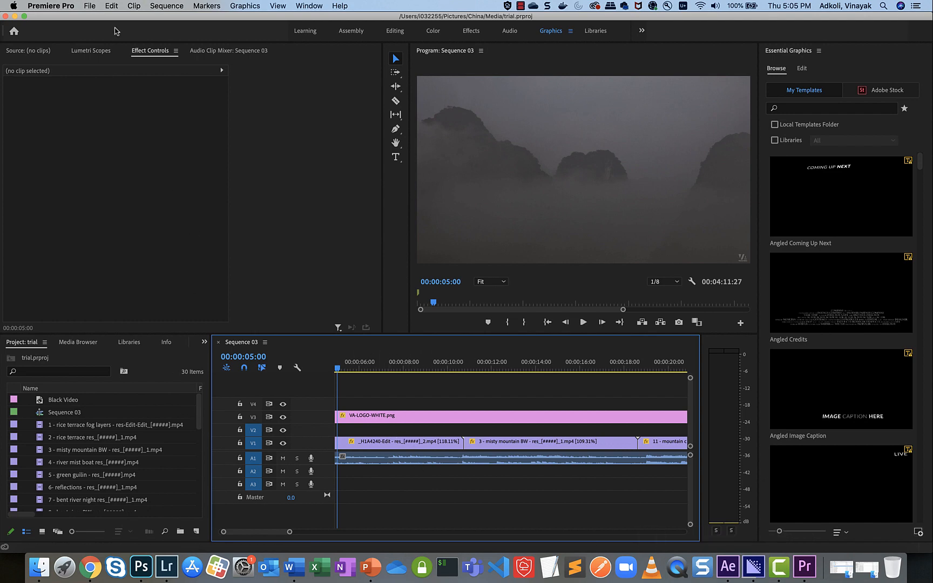
{"action": "left_click", "coordinate": [87, 5]}
{"action": "mouse_move", "coordinate": [103, 18]}
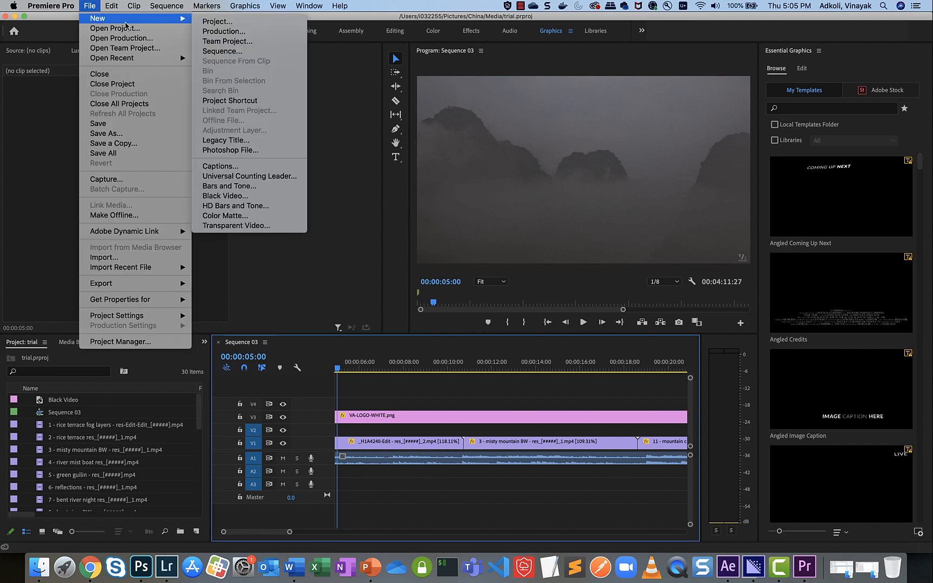
{"action": "left_click", "coordinate": [228, 22]}
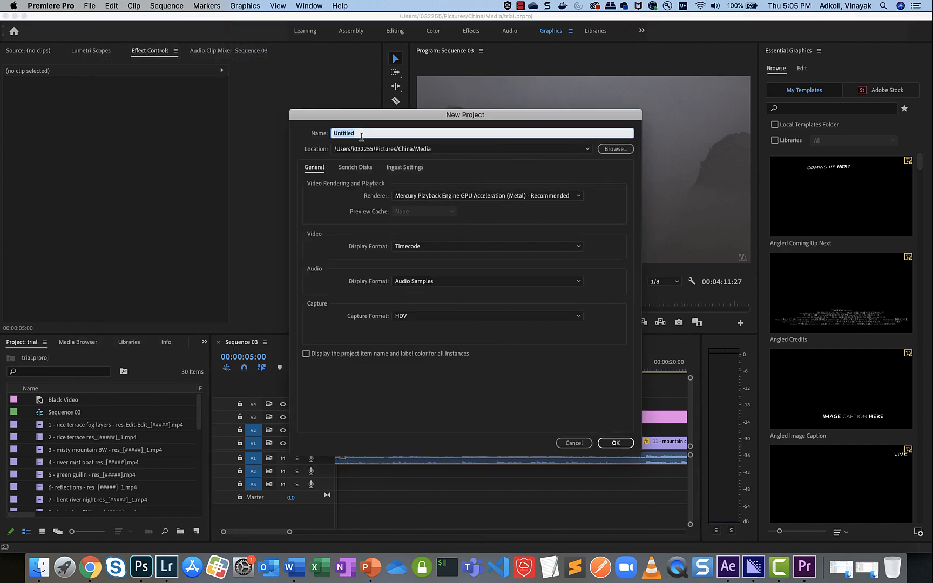
{"action": "type", "text": "testproject"}
{"action": "left_click", "coordinate": [612, 442]}
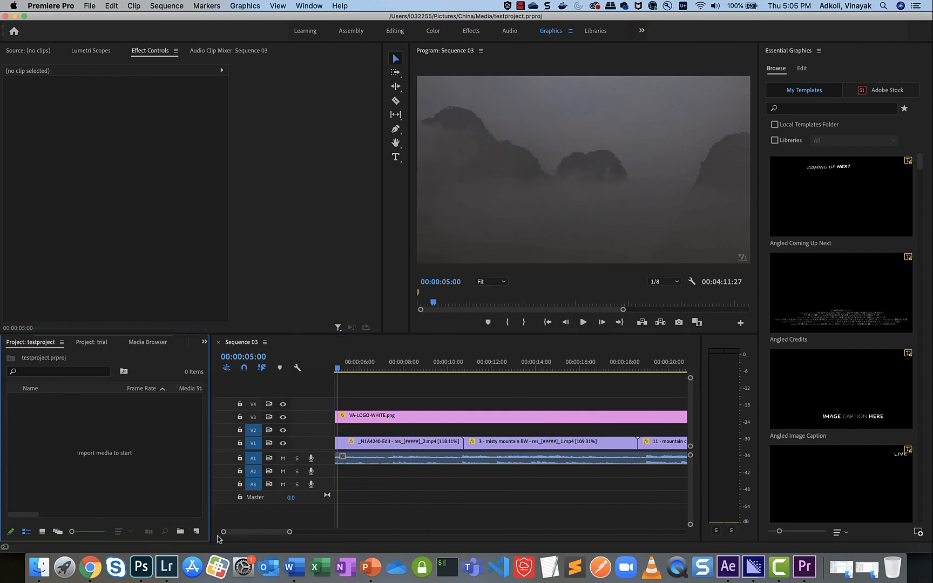
Create a sequence from the RED R3D 4K HD 16x9 29.97 preset with the default name, after reviewing its settings and tracks.
{"action": "left_click", "coordinate": [196, 533]}
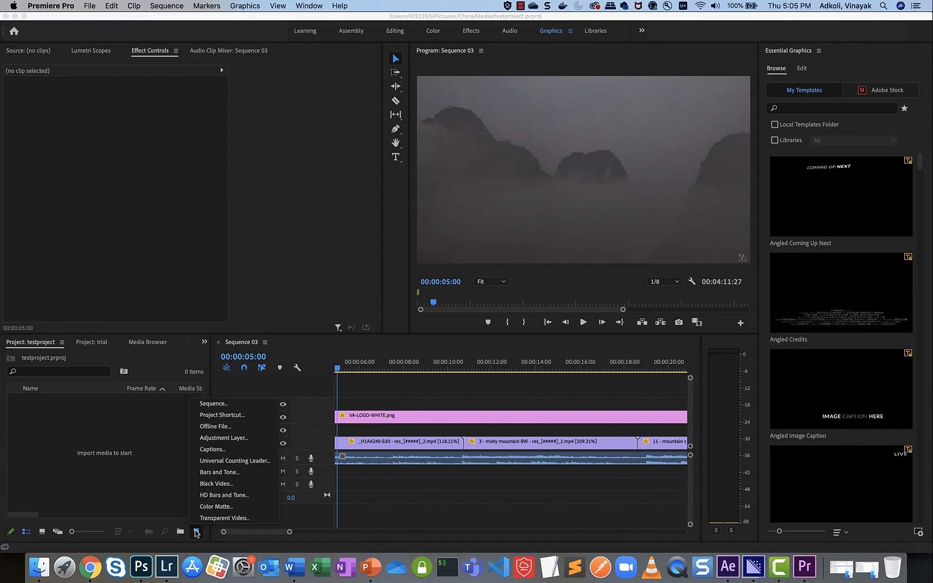
{"action": "left_click", "coordinate": [217, 408]}
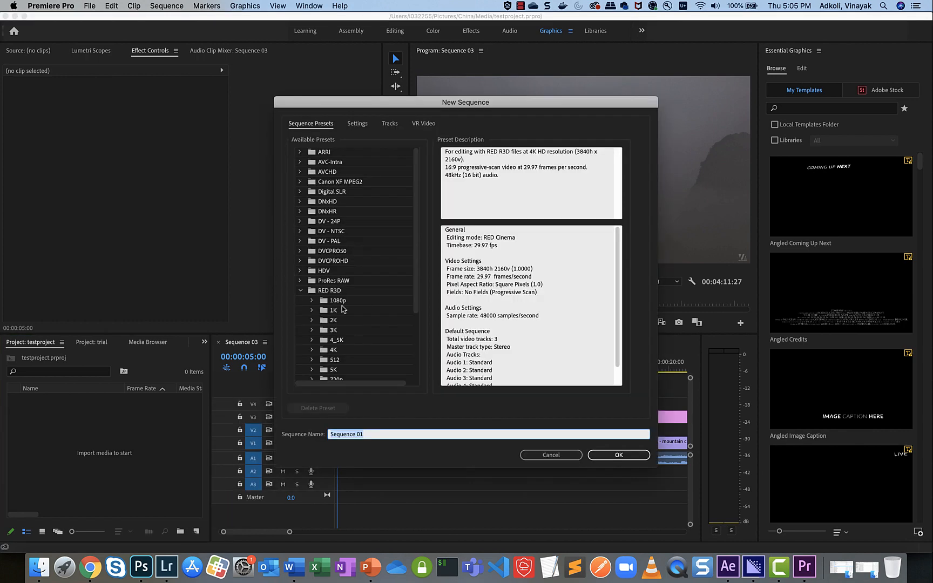
{"action": "scroll", "coordinate": [346, 346], "scroll_direction": "down", "scroll_amount": 3}
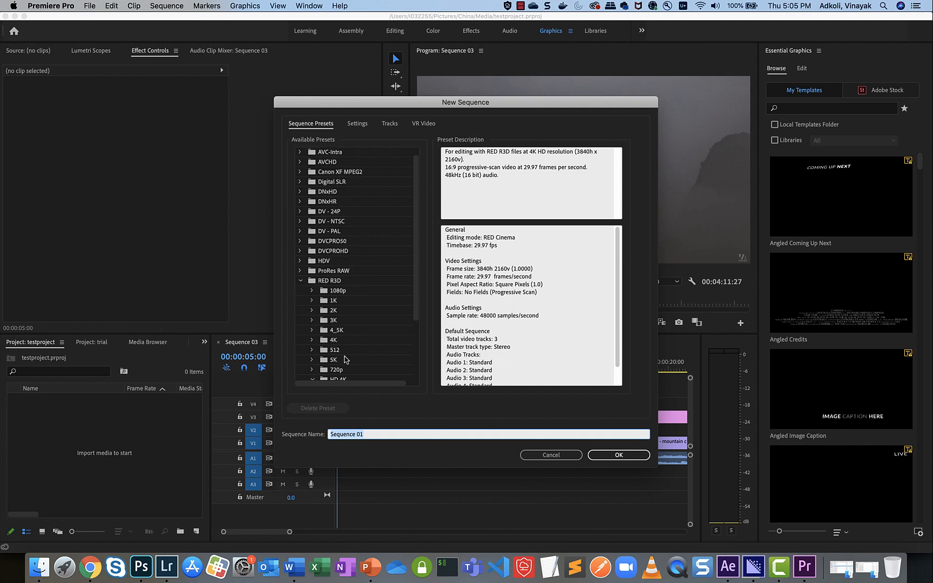
{"action": "scroll", "coordinate": [338, 308], "scroll_direction": "down", "scroll_amount": 5}
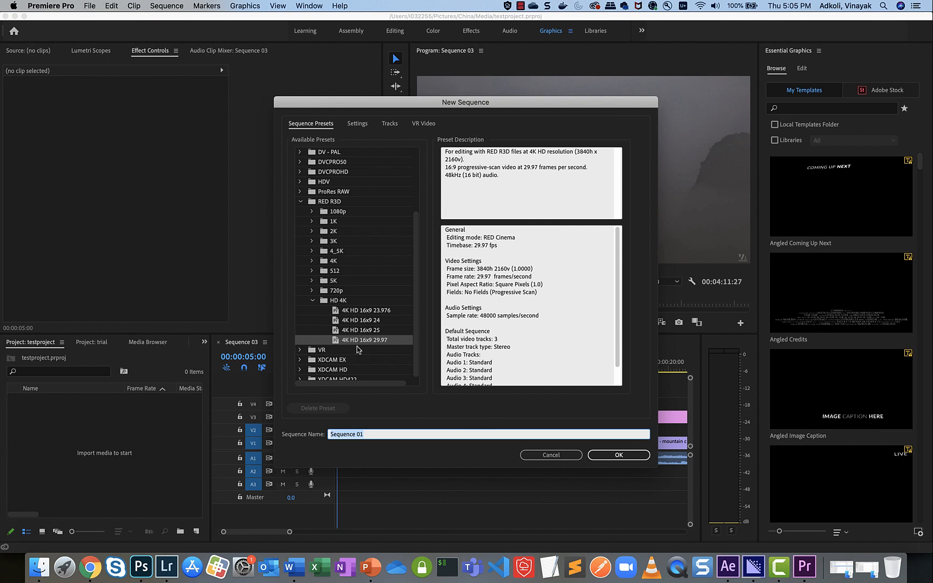
{"action": "left_click", "coordinate": [443, 309]}
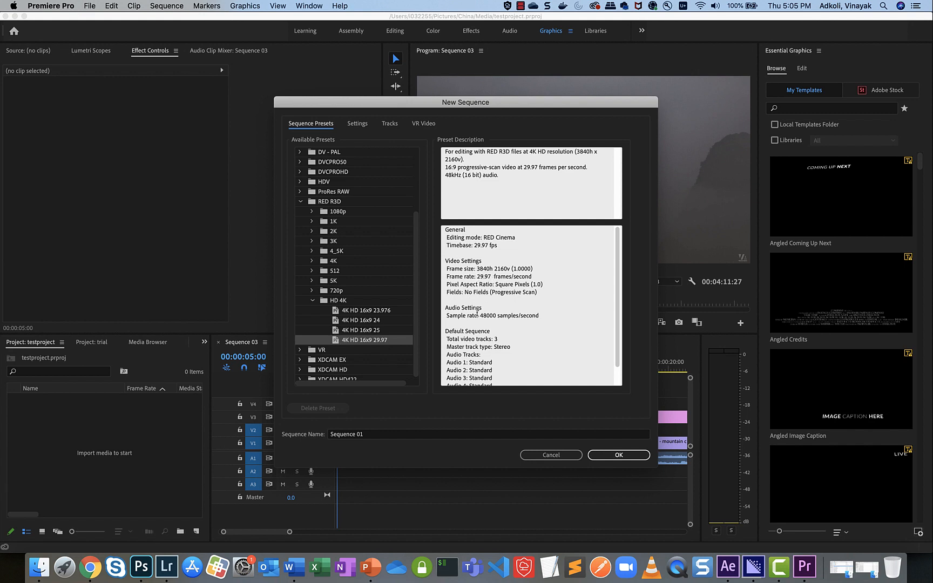
{"action": "scroll", "coordinate": [477, 312], "scroll_direction": "down", "scroll_amount": 1}
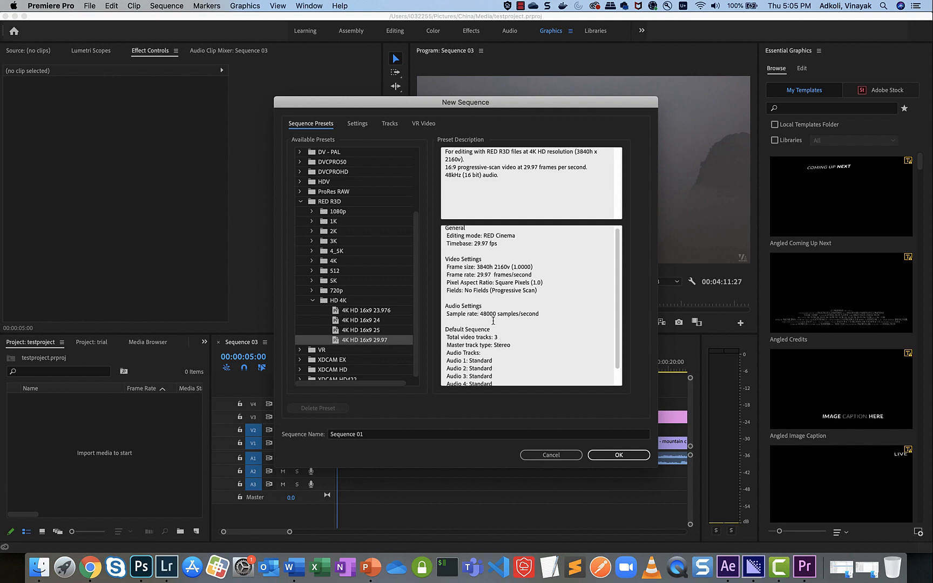
{"action": "scroll", "coordinate": [493, 320], "scroll_direction": "down", "scroll_amount": 1}
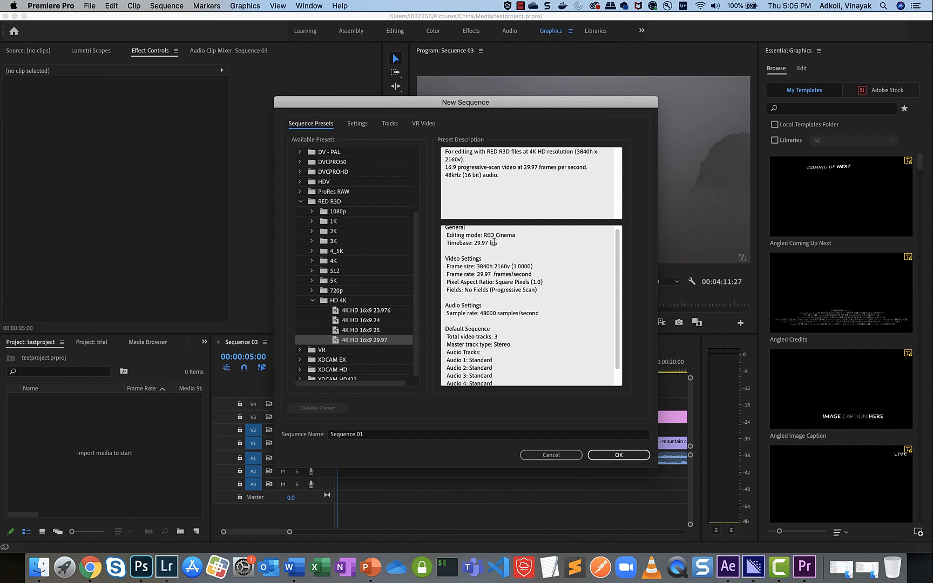
{"action": "left_click", "coordinate": [359, 126]}
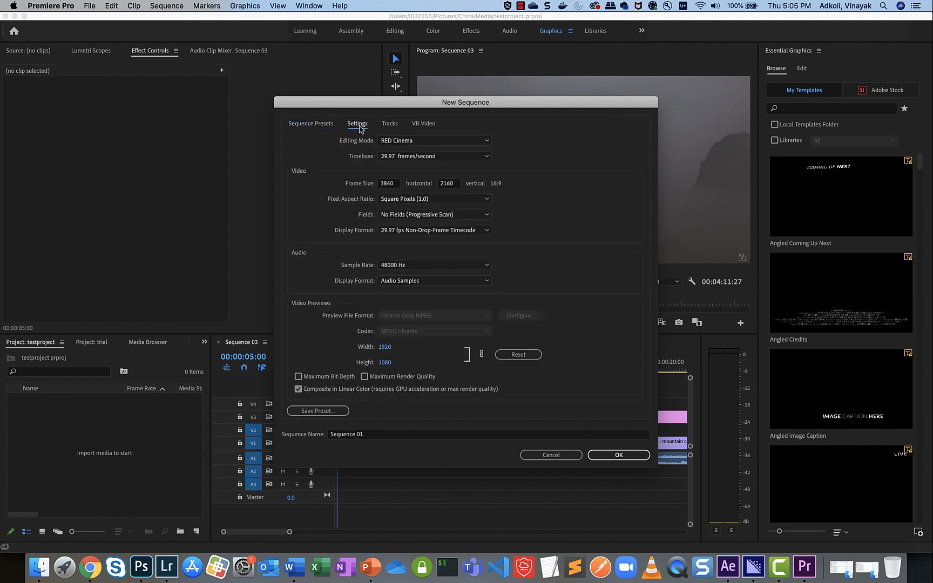
{"action": "left_click", "coordinate": [388, 125]}
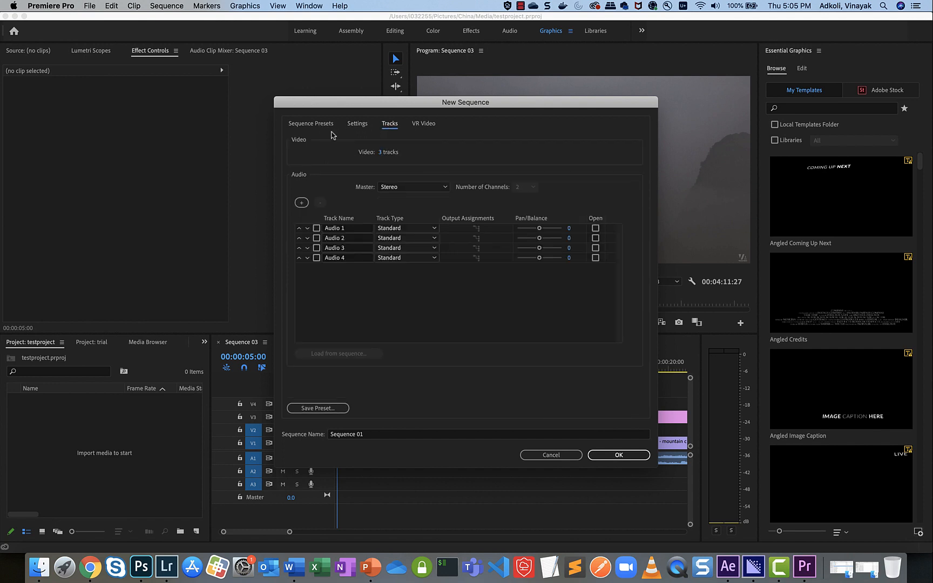
{"action": "left_click", "coordinate": [616, 454]}
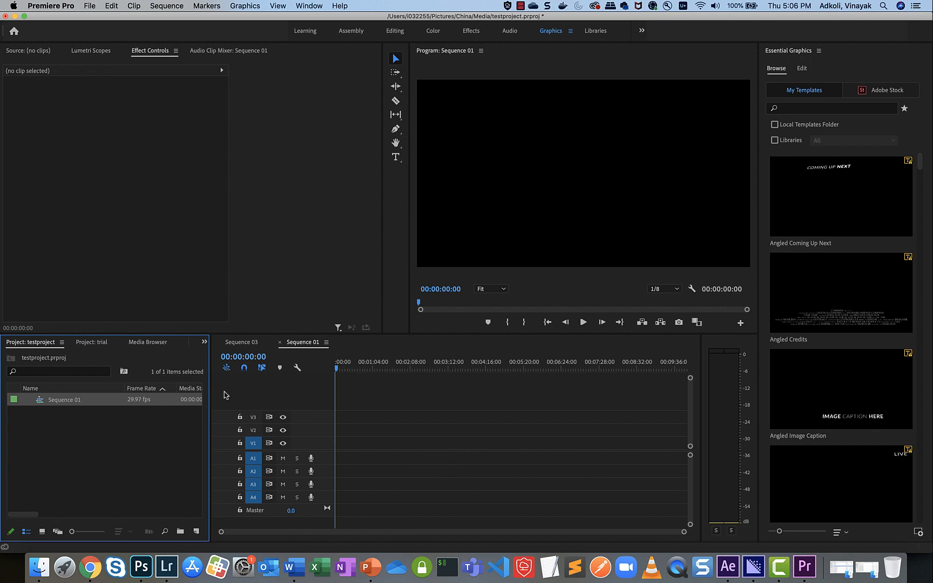
Minimize the Premiere Pro window to check the encoding queue, and restore the testproject window.
{"action": "left_click", "coordinate": [14, 15]}
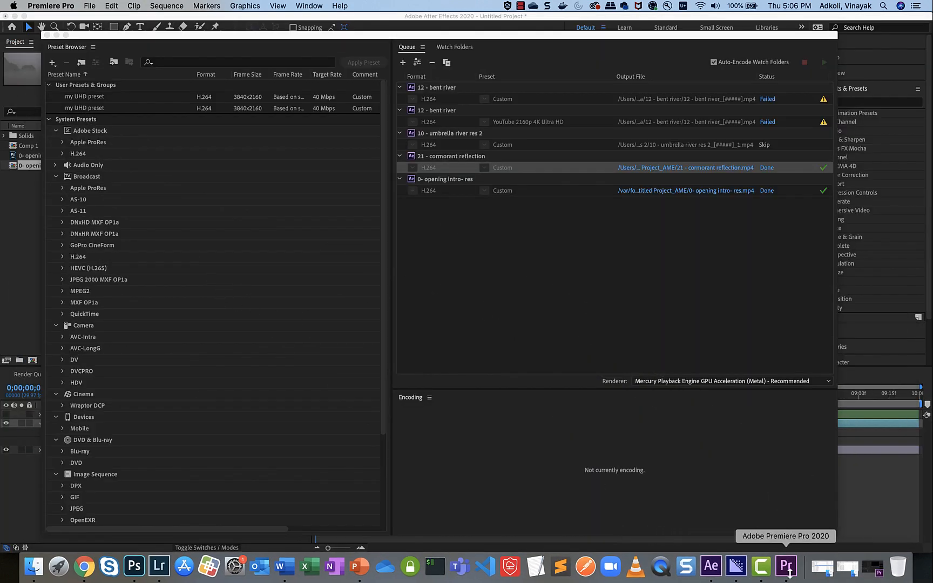
{"action": "left_click", "coordinate": [872, 568]}
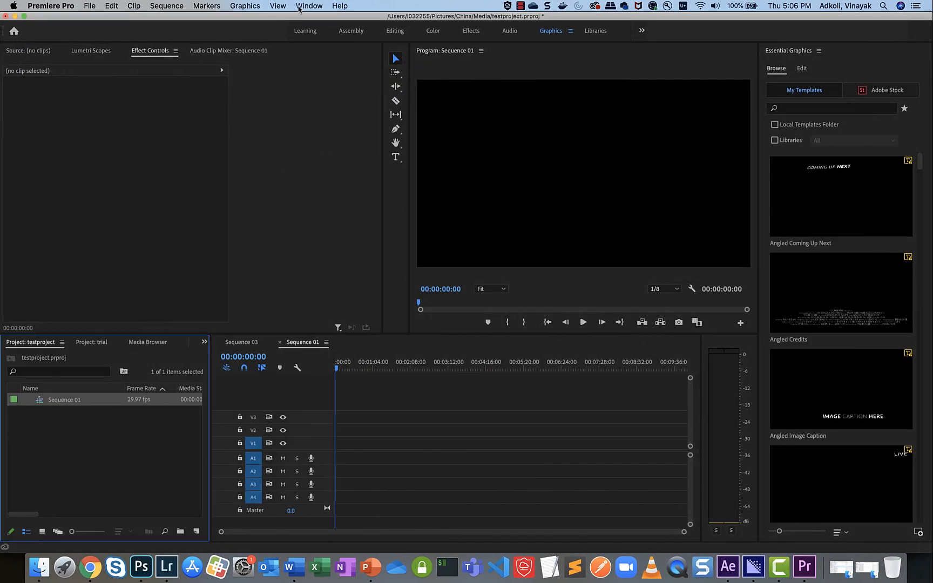
{"action": "left_click", "coordinate": [299, 7]}
{"action": "mouse_move", "coordinate": [277, 6]}
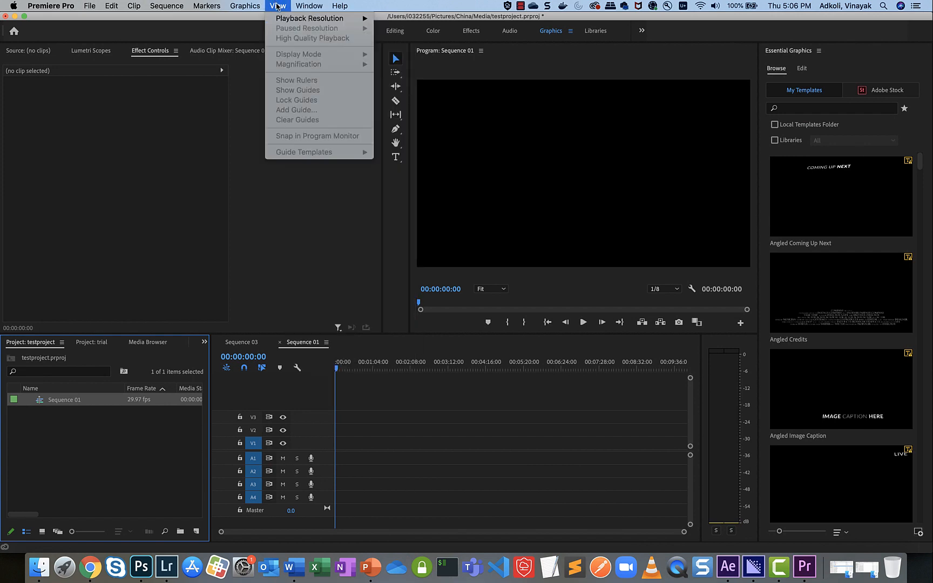
{"action": "left_click", "coordinate": [100, 246]}
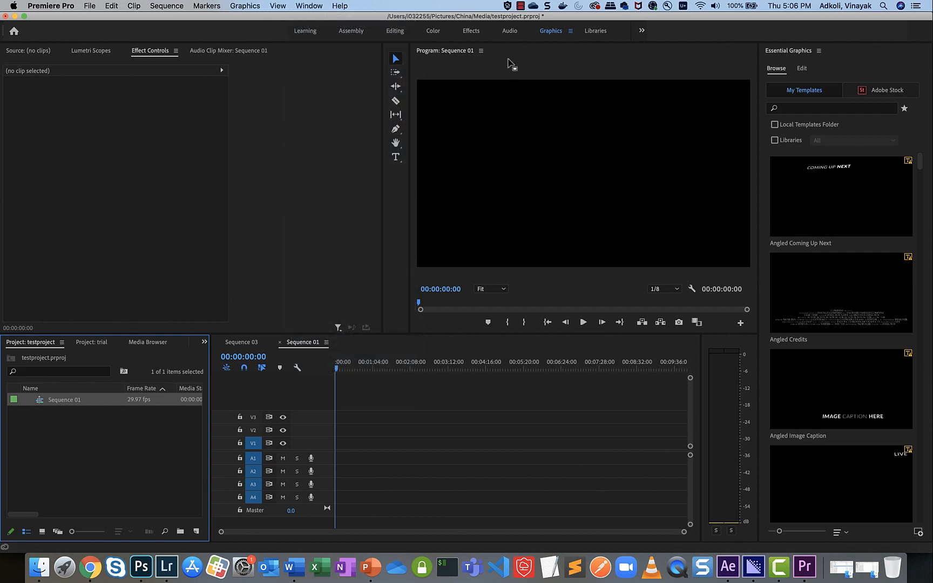
{"action": "left_click", "coordinate": [640, 31]}
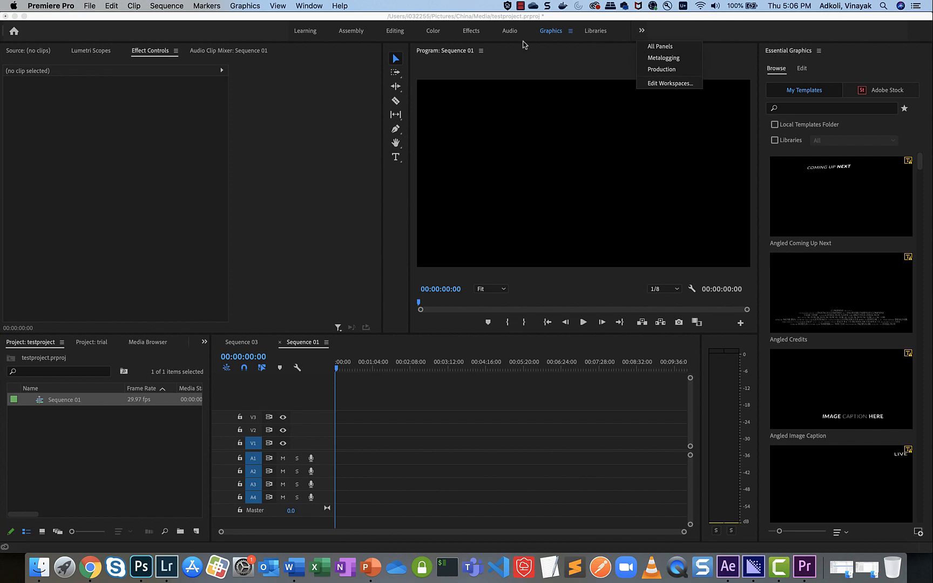
{"action": "left_click", "coordinate": [202, 52]}
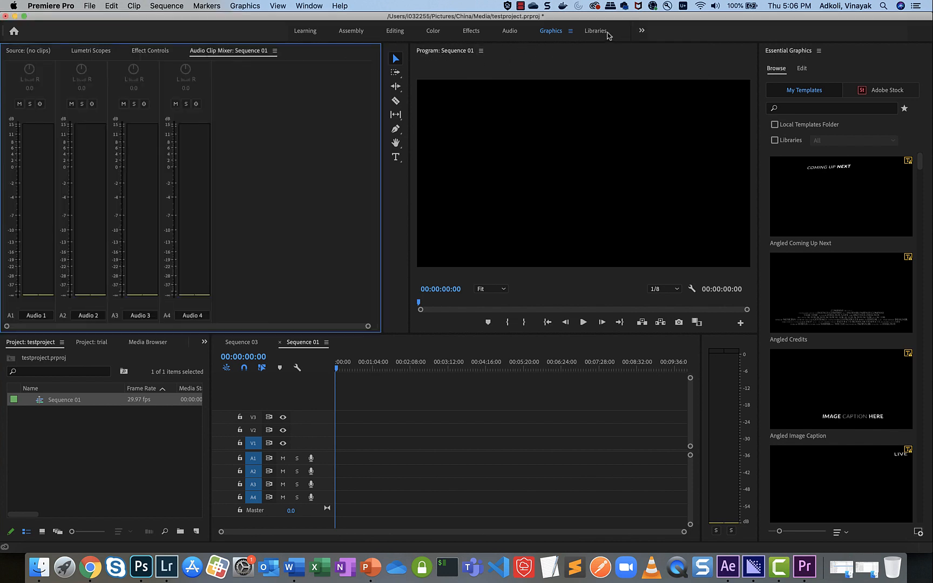
{"action": "left_click", "coordinate": [642, 33]}
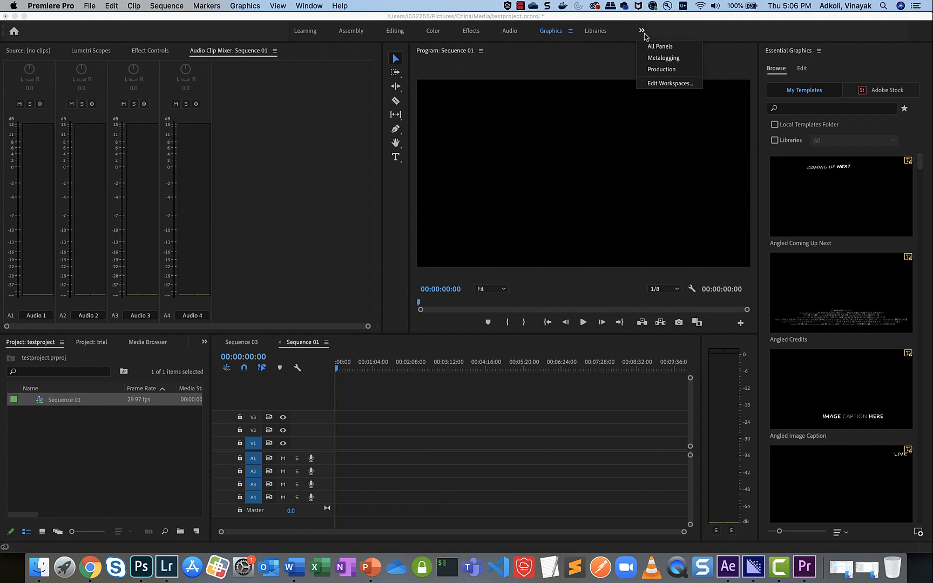
{"action": "left_click", "coordinate": [675, 35]}
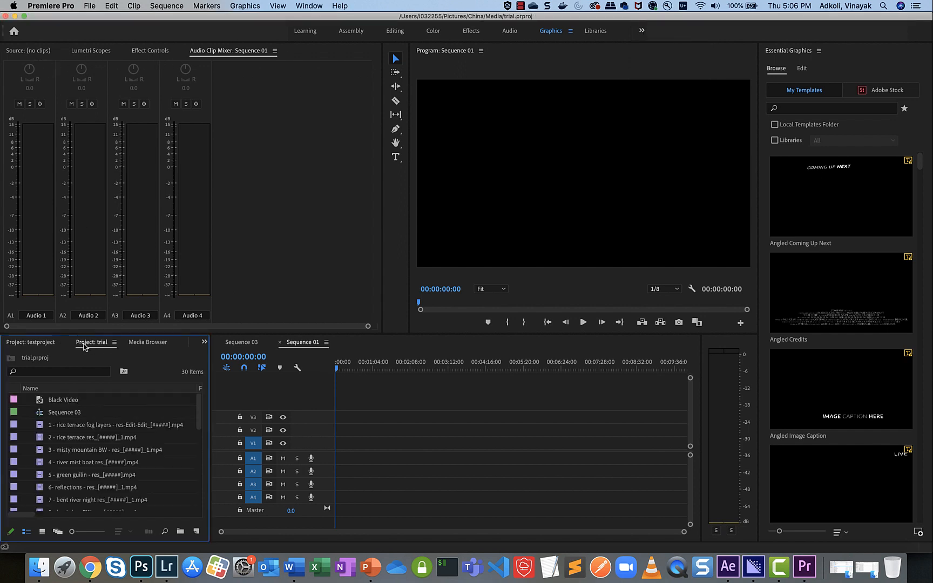
Switch to the trial project and bring up its Sequence 03 in the timeline.
{"action": "left_click", "coordinate": [89, 343]}
{"action": "left_click", "coordinate": [63, 412]}
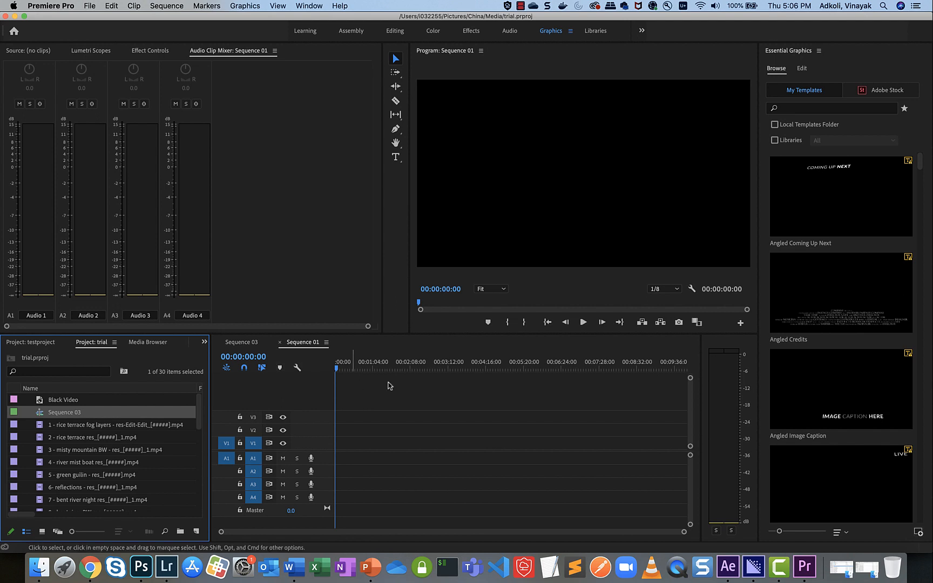
{"action": "left_click", "coordinate": [246, 344]}
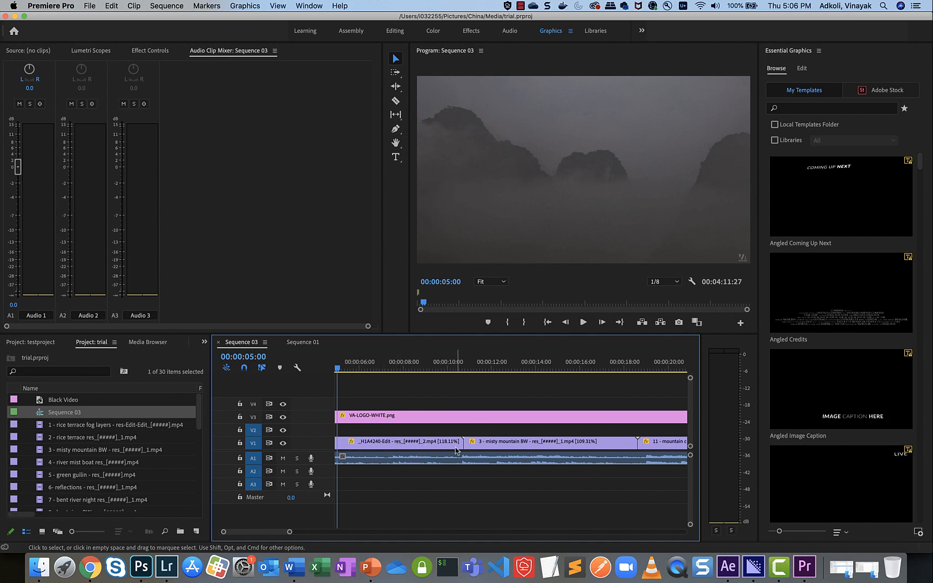
Select the _H1A4240-Edit clip on V1 and examine its duration in the Speed/Duration settings.
{"action": "left_click", "coordinate": [422, 446]}
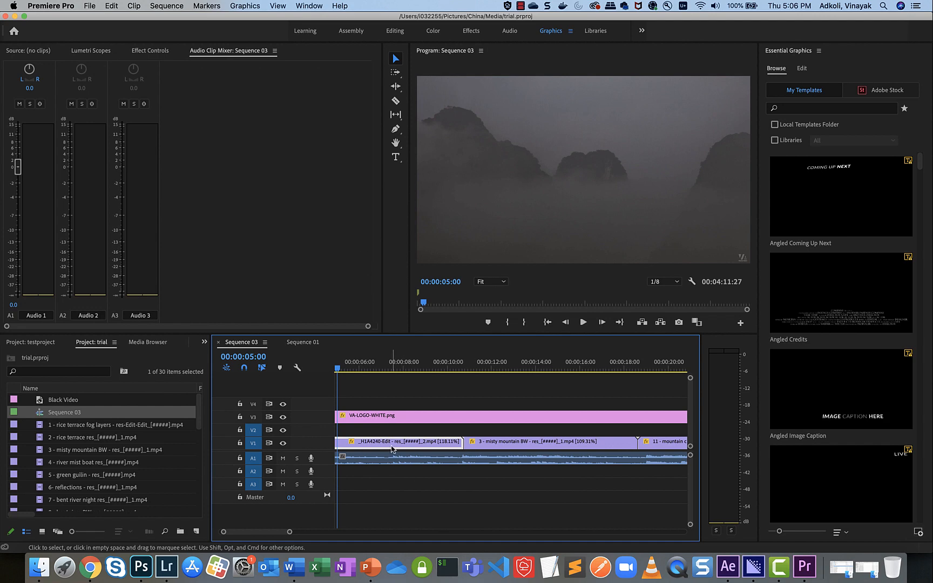
{"action": "left_click", "coordinate": [134, 7]}
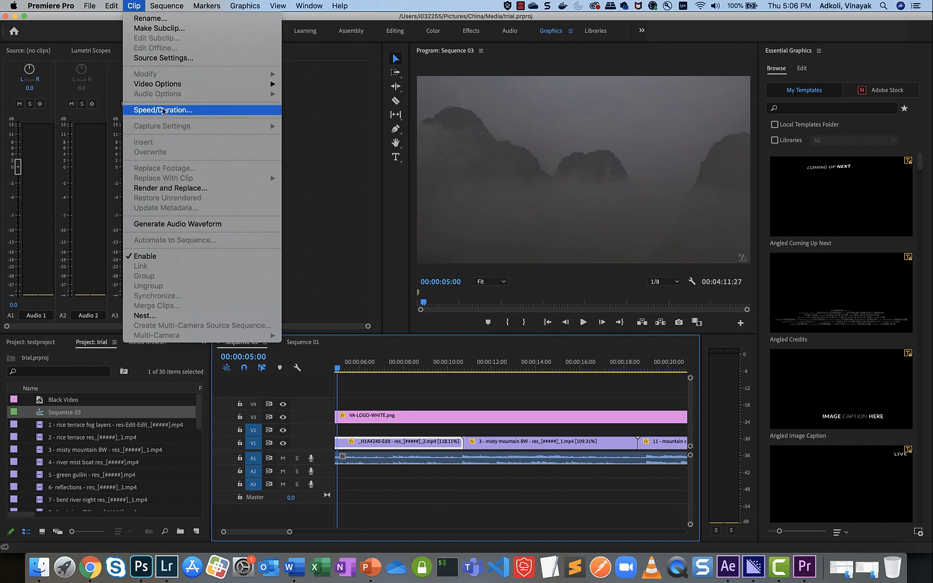
{"action": "left_click", "coordinate": [163, 111]}
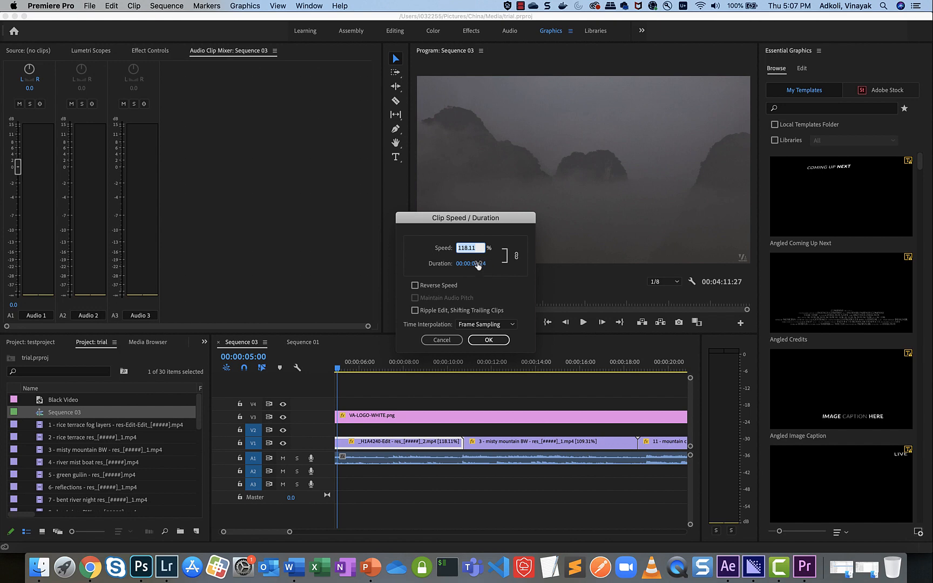
{"action": "left_click_drag", "start_coordinate": [478, 265], "coordinate": [476, 267]}
Switch to Camtasia, check where the first screenshot on Track 1 ends, and return to Premiere Pro, cancelling the clip speed settings.
{"action": "left_click", "coordinate": [779, 573]}
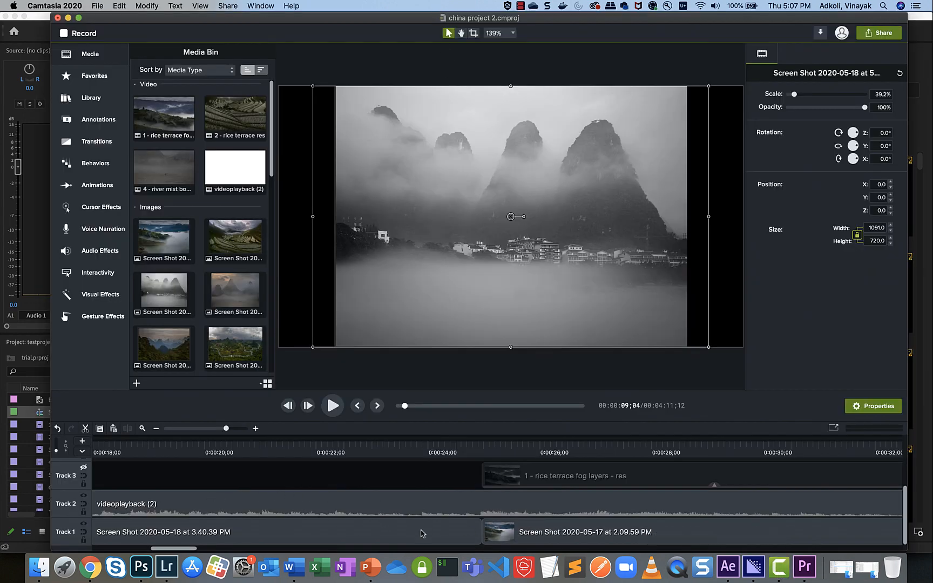
{"action": "left_click", "coordinate": [381, 535]}
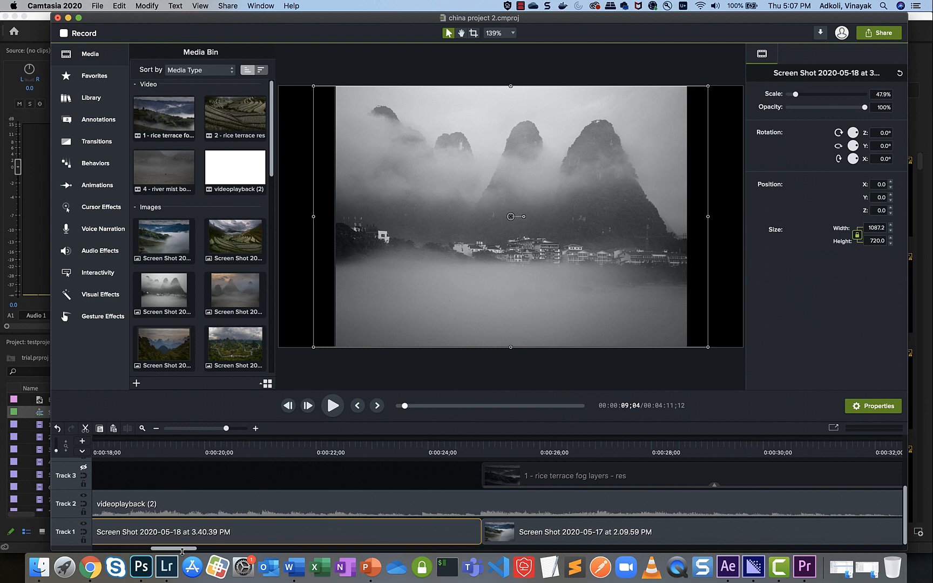
{"action": "left_click_drag", "start_coordinate": [181, 549], "coordinate": [121, 549]}
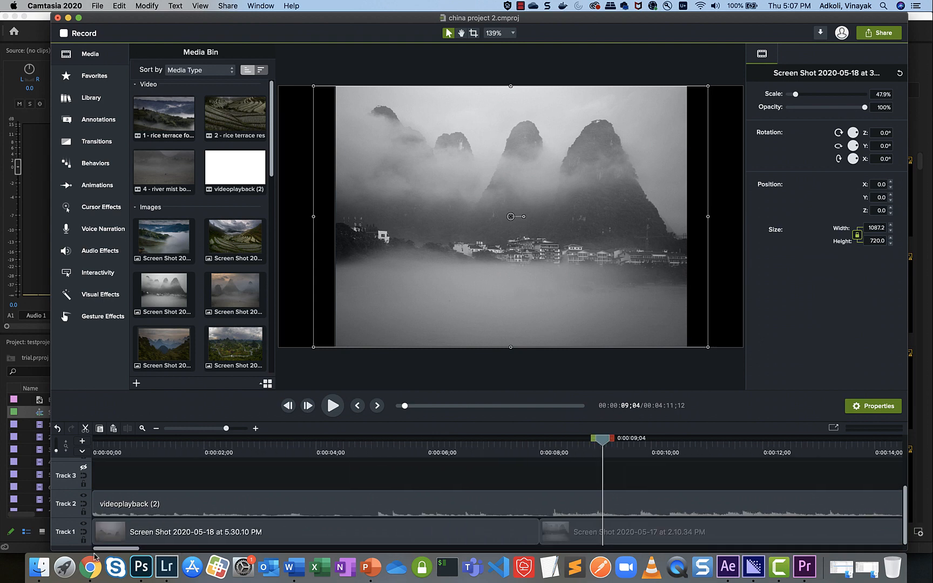
{"action": "left_click", "coordinate": [155, 537]}
{"action": "left_click_drag", "start_coordinate": [605, 446], "coordinate": [544, 442]}
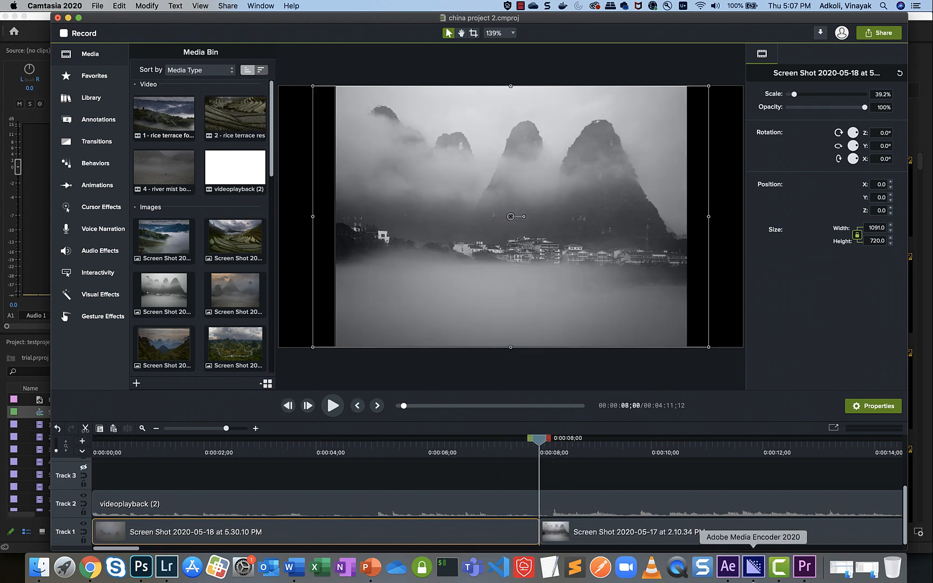
{"action": "left_click", "coordinate": [802, 567]}
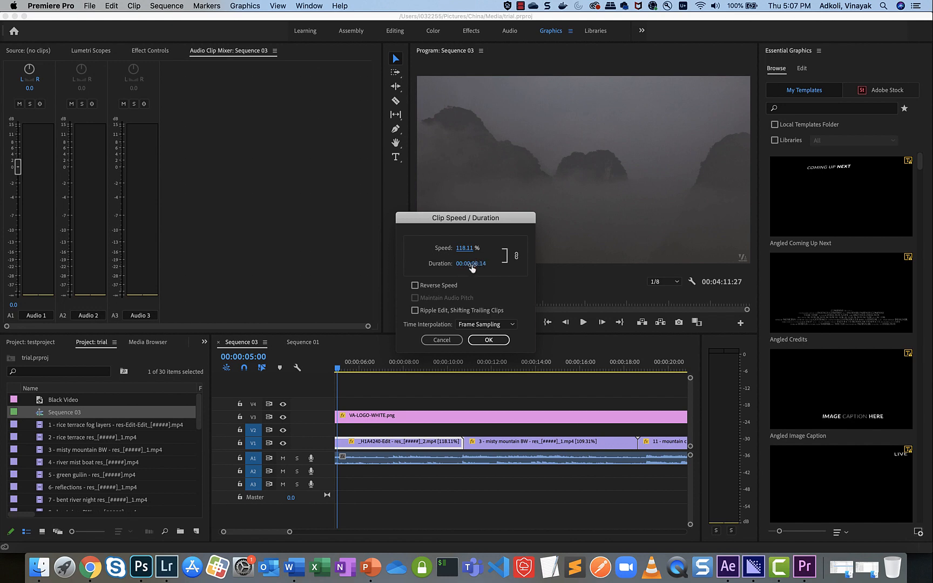
{"action": "left_click", "coordinate": [441, 340]}
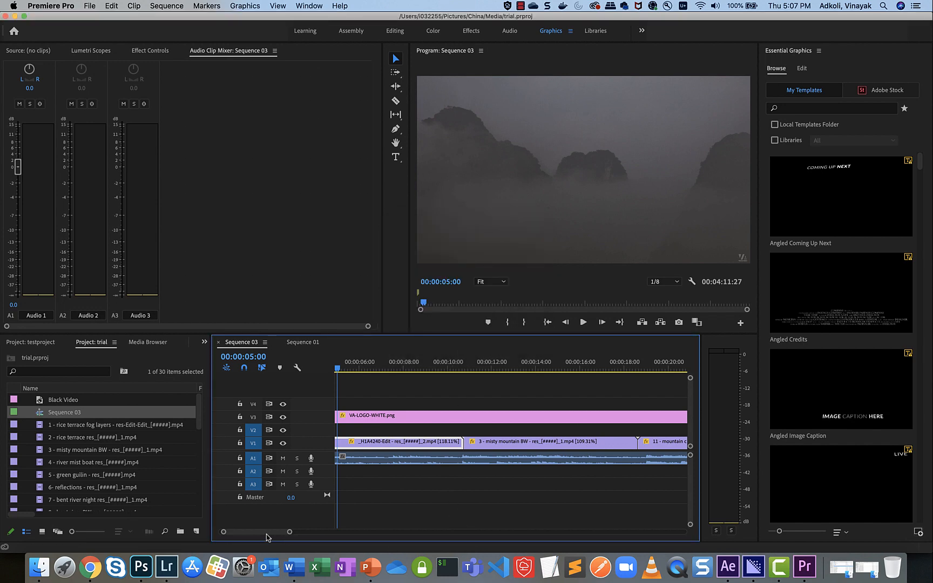
Move the playhead to the start of Sequence 03 and play the opening title, stopping at about one second.
{"action": "left_click_drag", "start_coordinate": [266, 533], "coordinate": [257, 533]}
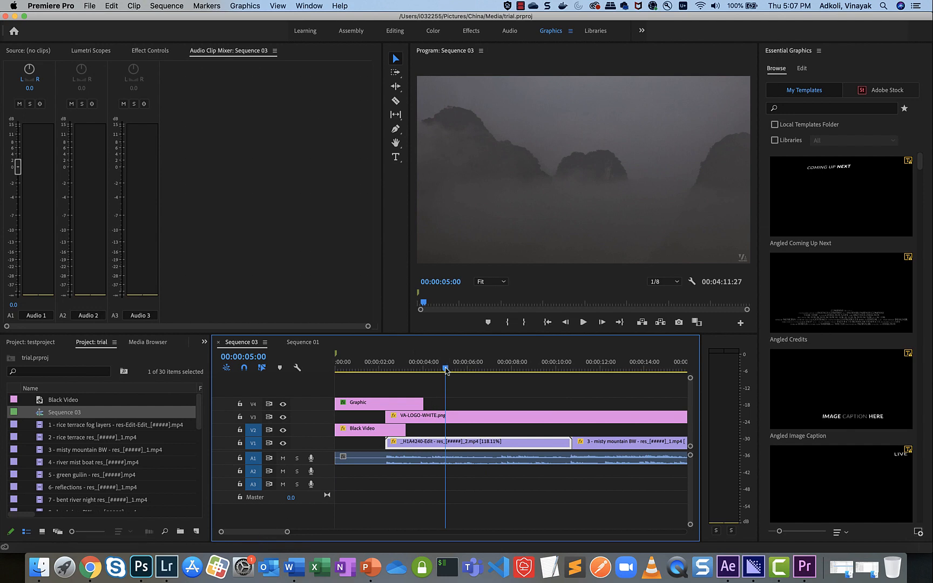
{"action": "left_click_drag", "start_coordinate": [446, 370], "coordinate": [335, 370]}
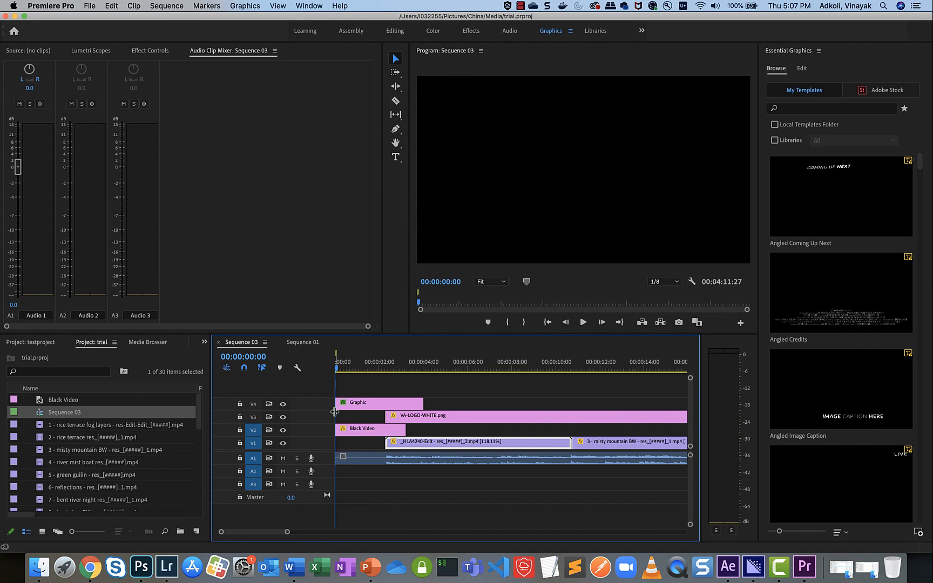
{"action": "key", "text": "space"}
{"action": "key", "text": "space"}
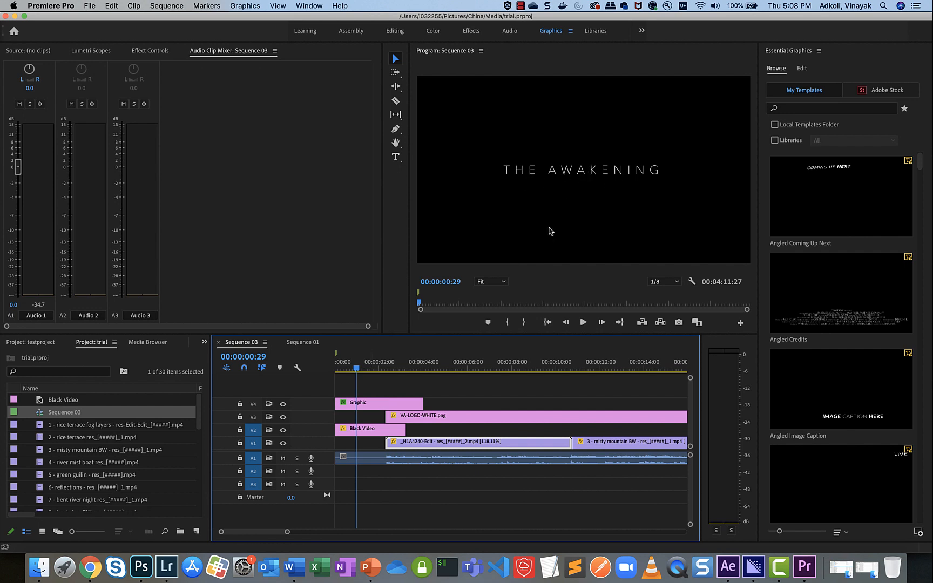
Select the Black Video clip on V2 and examine its opacity keyframes in Effect Controls by scrubbing between the start and 00:00:02:09.
{"action": "left_click", "coordinate": [349, 427]}
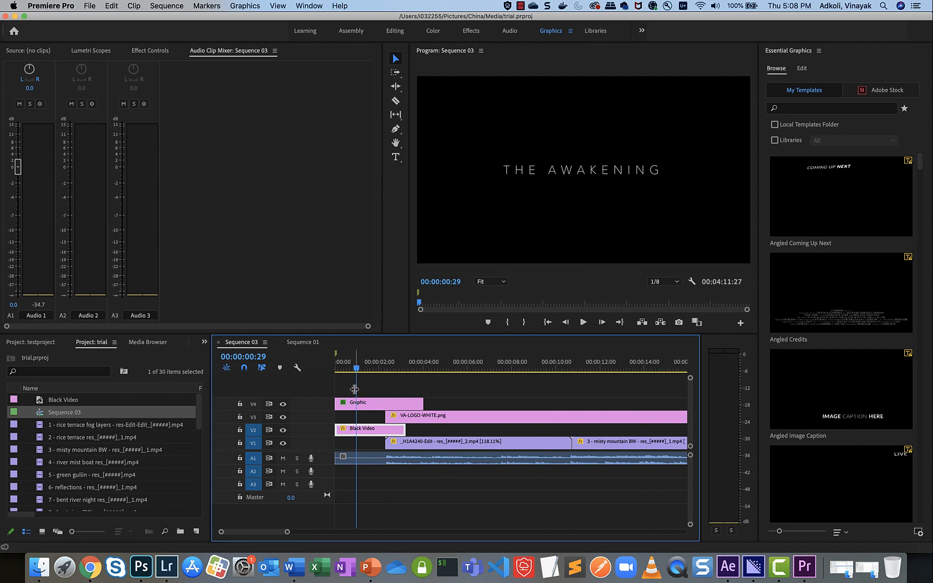
{"action": "left_click_drag", "start_coordinate": [356, 372], "coordinate": [387, 372]}
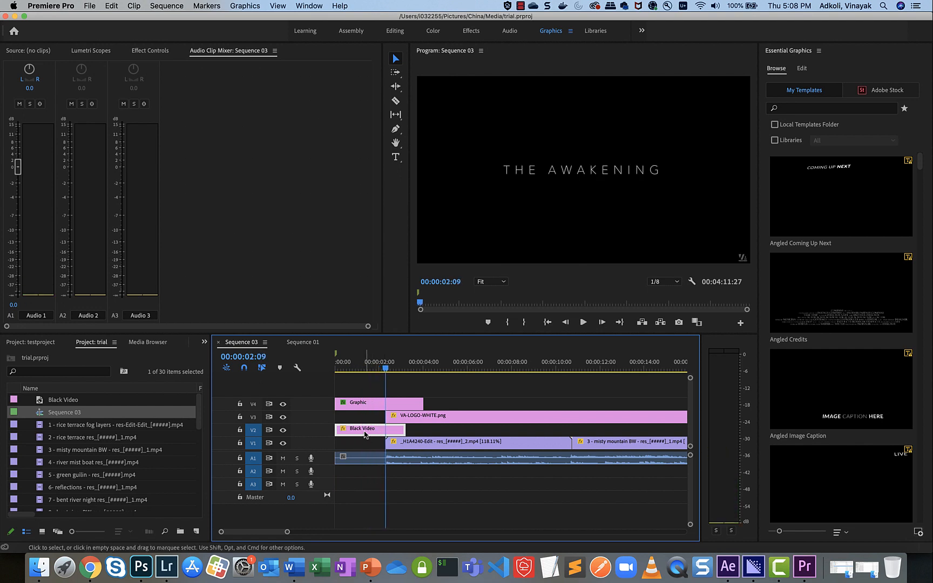
{"action": "left_click", "coordinate": [150, 51]}
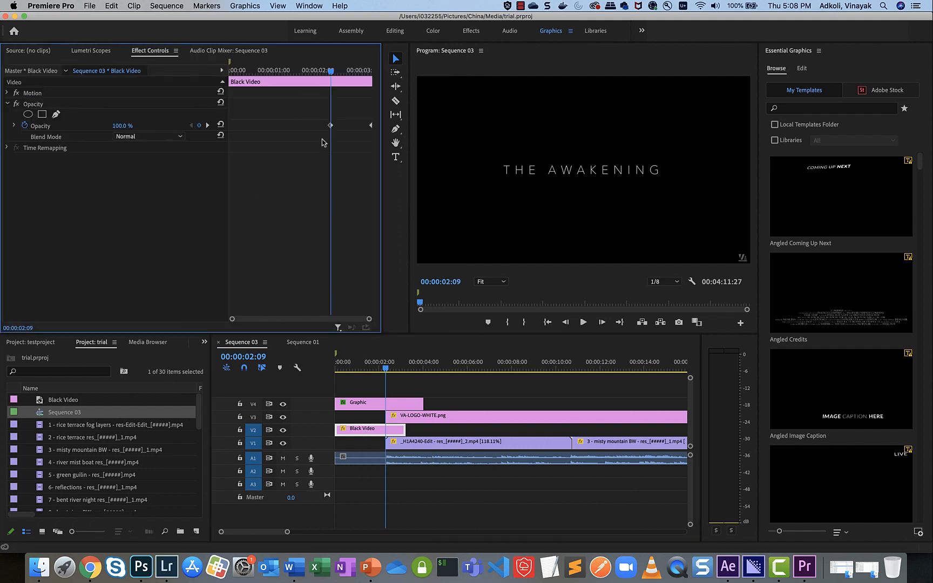
{"action": "left_click_drag", "start_coordinate": [331, 71], "coordinate": [190, 75]}
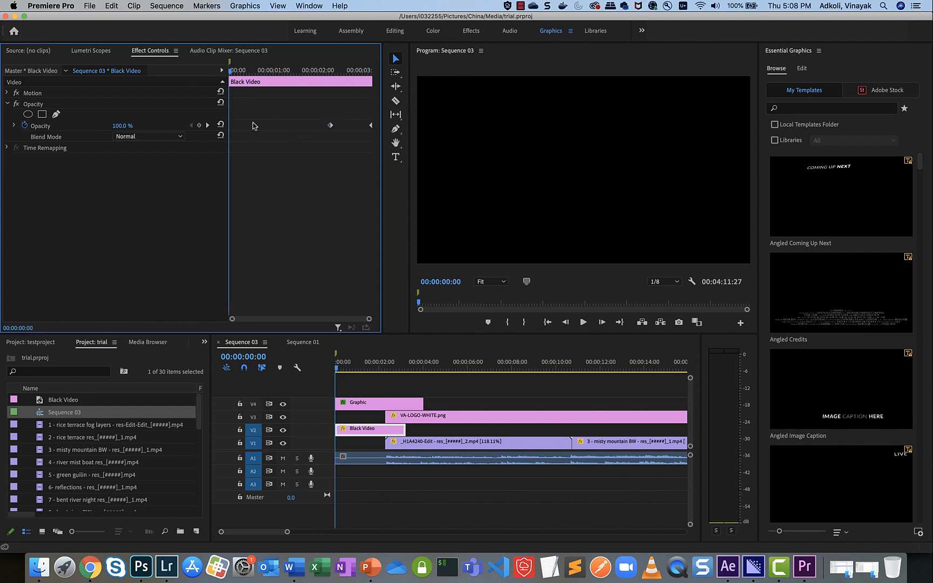
{"action": "left_click_drag", "start_coordinate": [231, 73], "coordinate": [332, 76]}
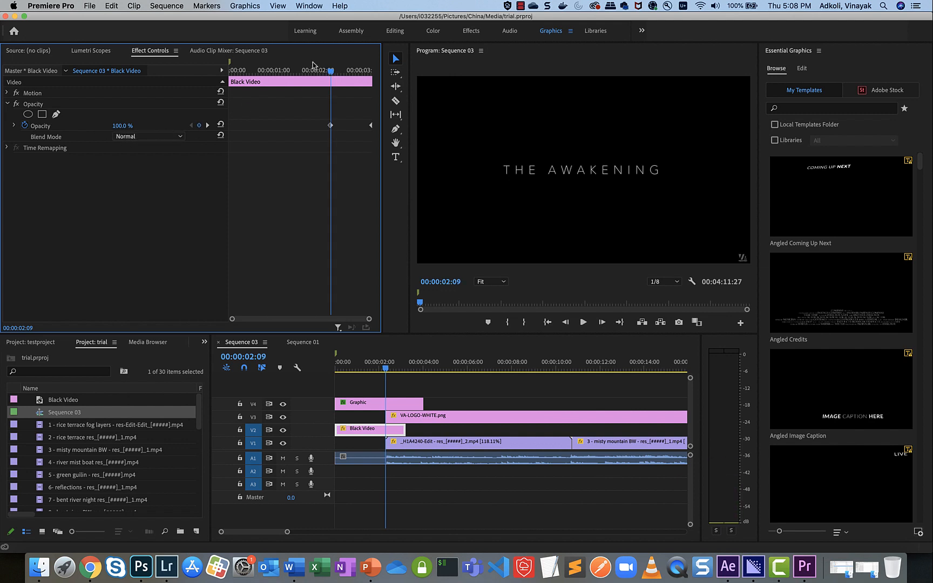
{"action": "mouse_move", "coordinate": [332, 74]}
{"action": "left_mouse_down"}
{"action": "mouse_move", "coordinate": [374, 74]}
{"action": "mouse_move", "coordinate": [327, 74]}
{"action": "left_mouse_up"}
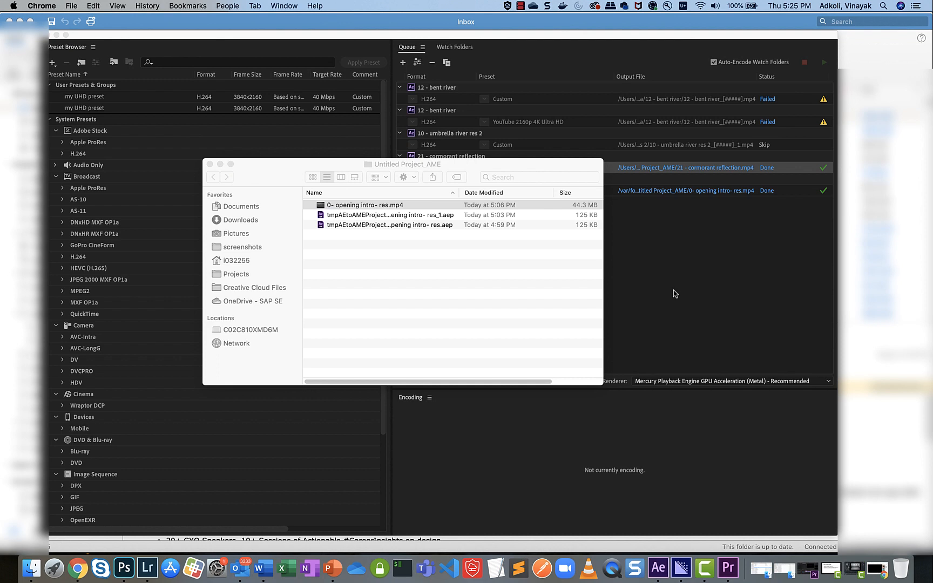
In Media Encoder, show the output file of the 0- opening intro- res job and open the rendered MP4.
{"action": "left_click", "coordinate": [673, 290]}
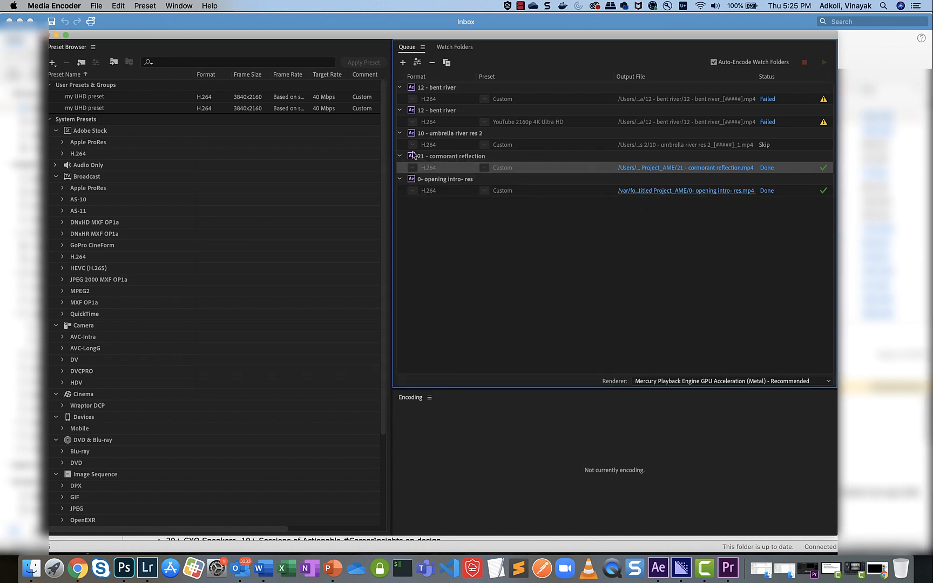
{"action": "left_click", "coordinate": [673, 191]}
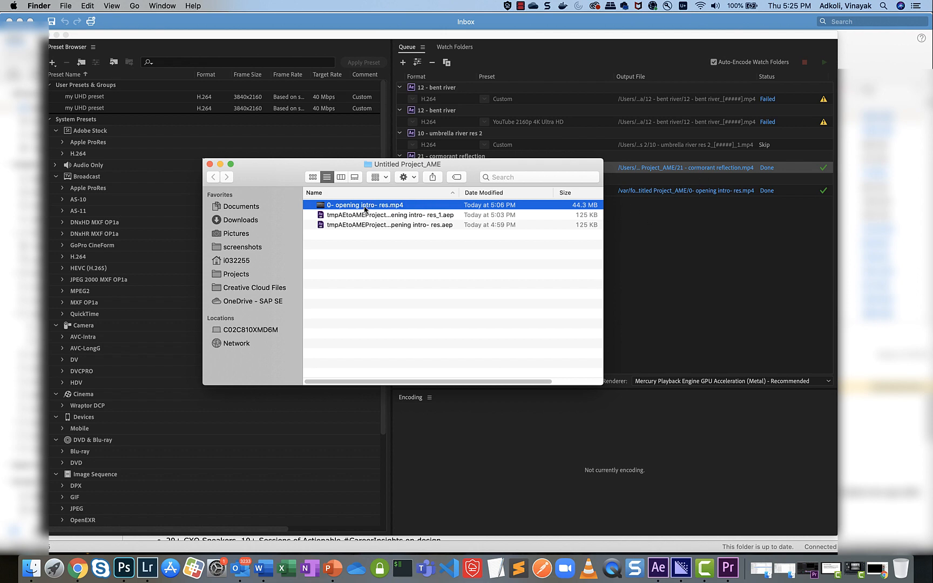
{"action": "double_click", "coordinate": [364, 206]}
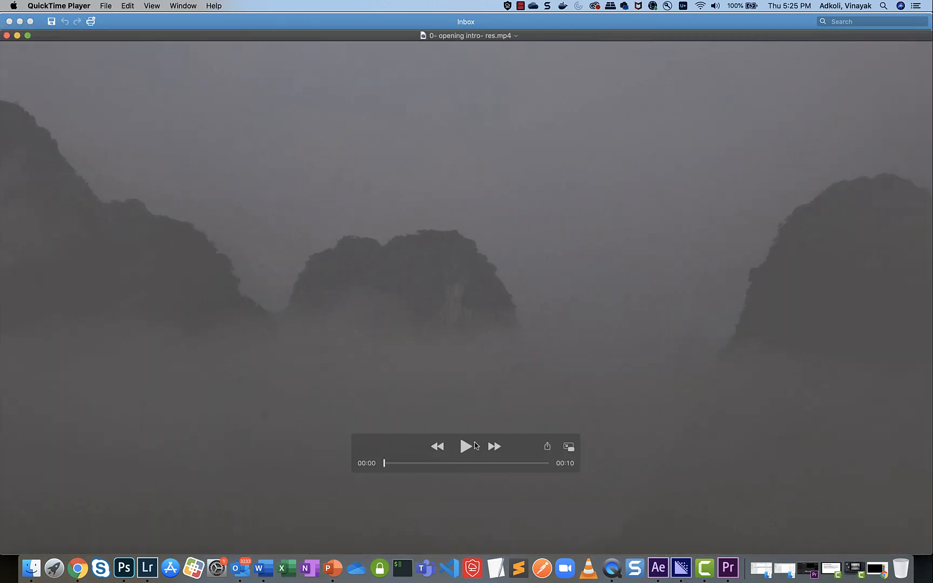
Play the rendered opening intro to the end, scrub through it to review the motion, and replay its last seconds.
{"action": "left_click", "coordinate": [466, 447]}
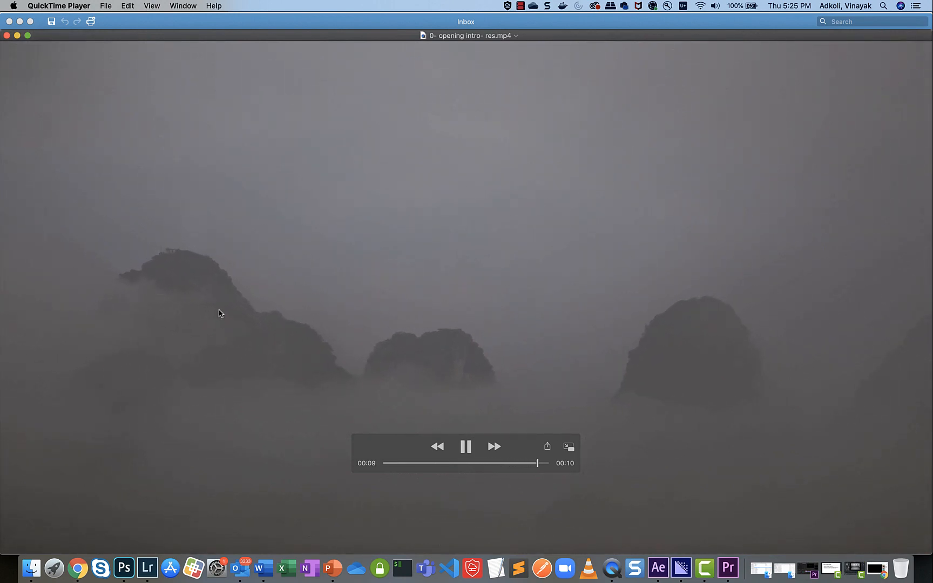
{"action": "left_click_drag", "start_coordinate": [545, 464], "coordinate": [364, 467]}
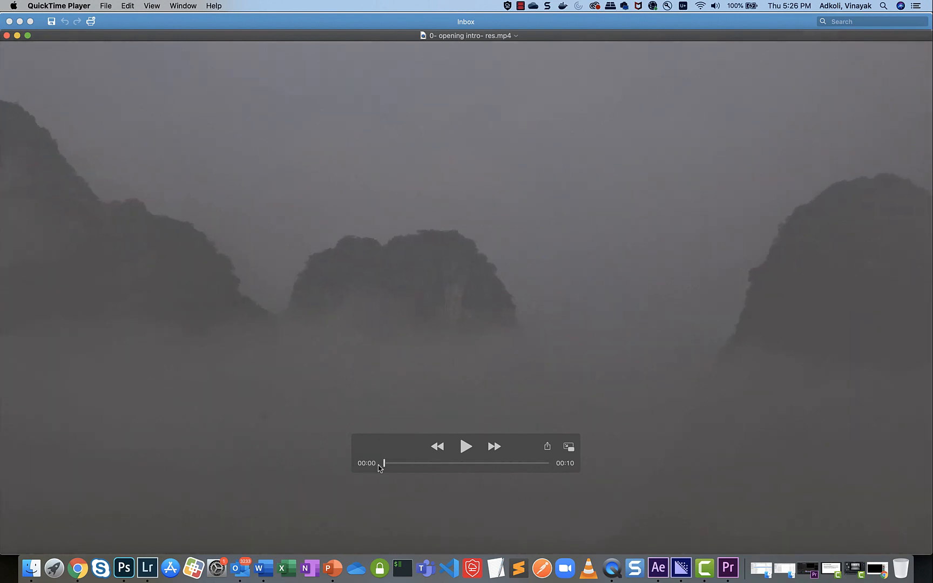
{"action": "left_click_drag", "start_coordinate": [380, 467], "coordinate": [519, 466]}
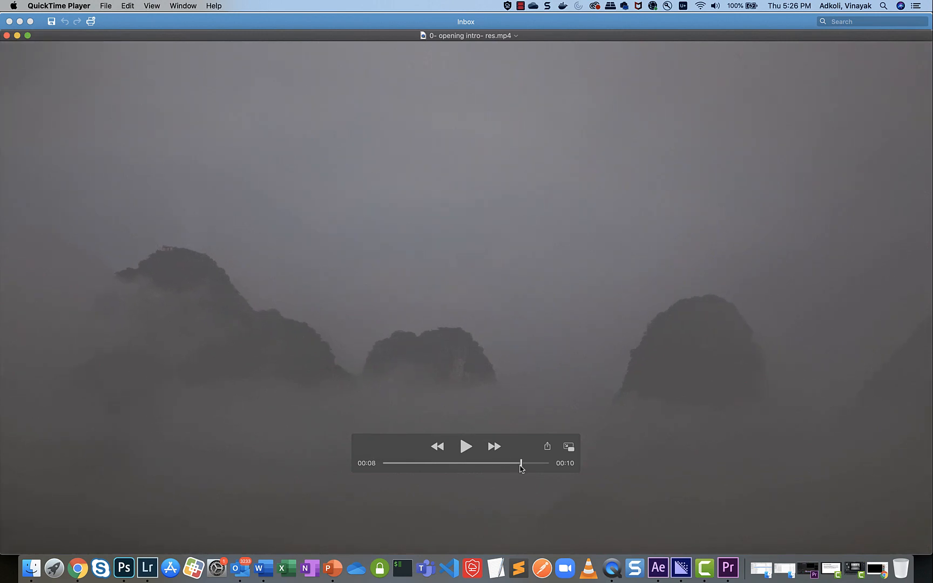
{"action": "left_click_drag", "start_coordinate": [522, 469], "coordinate": [525, 469]}
{"action": "left_click", "coordinate": [465, 449]}
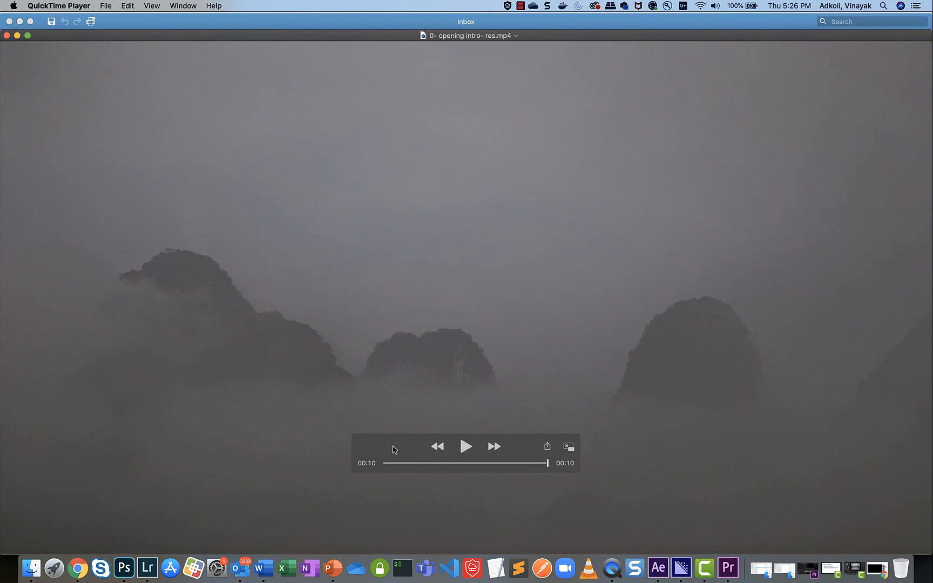
Switch to Premiere Pro, open the General preferences to check the Display Color Management option, and close them without changes.
{"action": "left_click", "coordinate": [723, 576]}
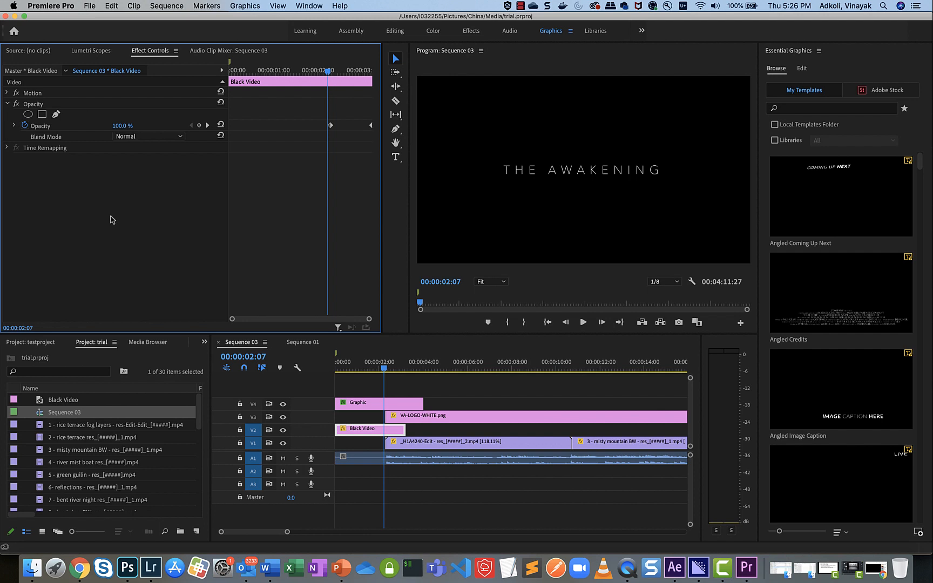
{"action": "left_click", "coordinate": [90, 6]}
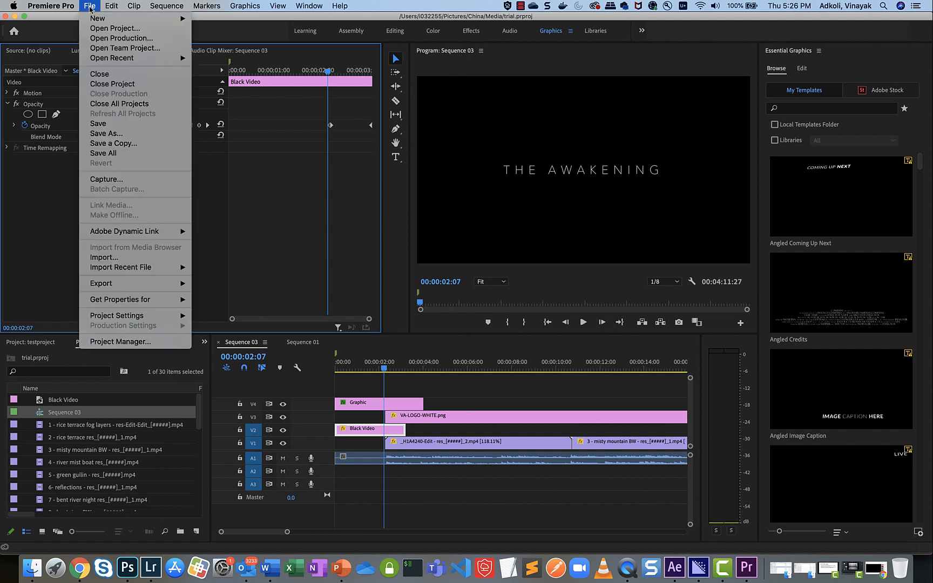
{"action": "mouse_move", "coordinate": [130, 317]}
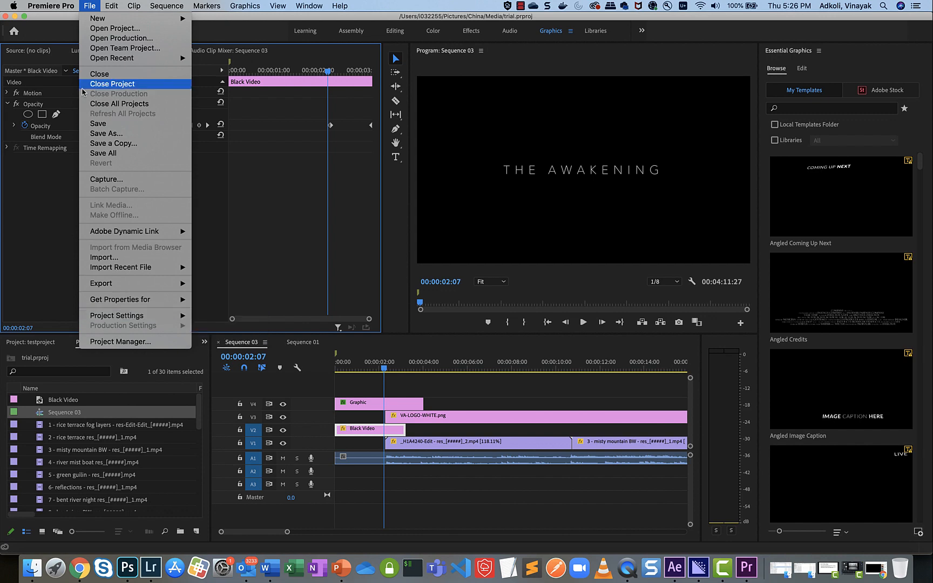
{"action": "mouse_move", "coordinate": [51, 6]}
{"action": "mouse_move", "coordinate": [116, 35]}
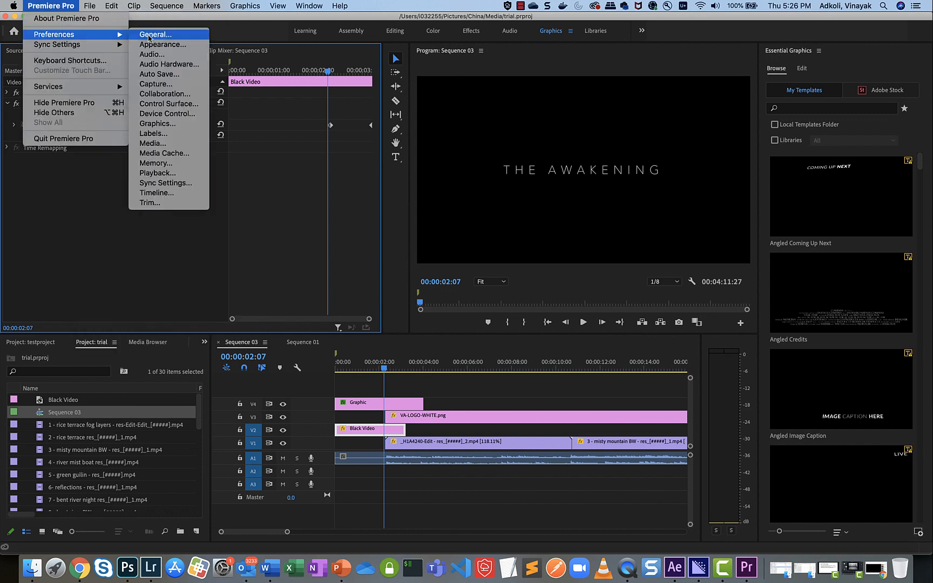
{"action": "left_click", "coordinate": [150, 36]}
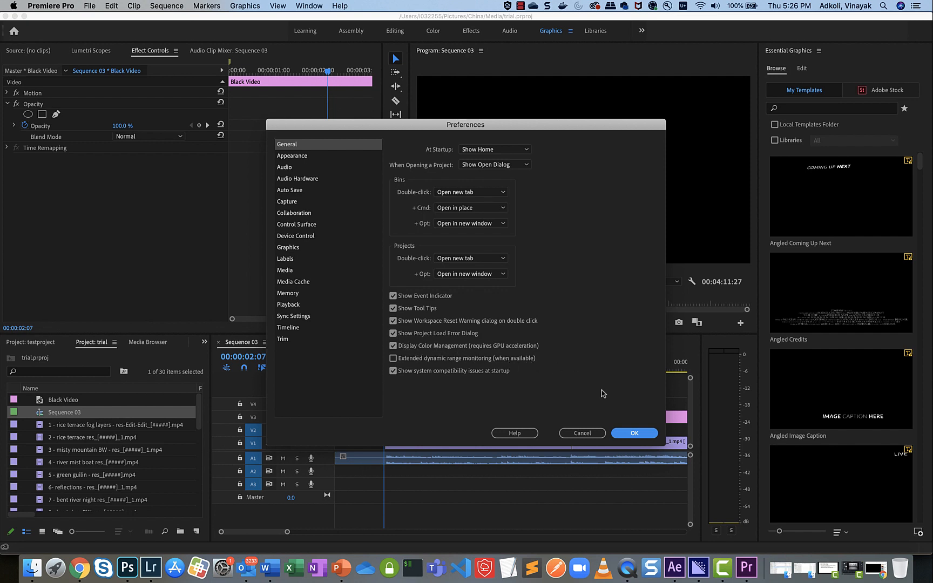
{"action": "left_click", "coordinate": [575, 434]}
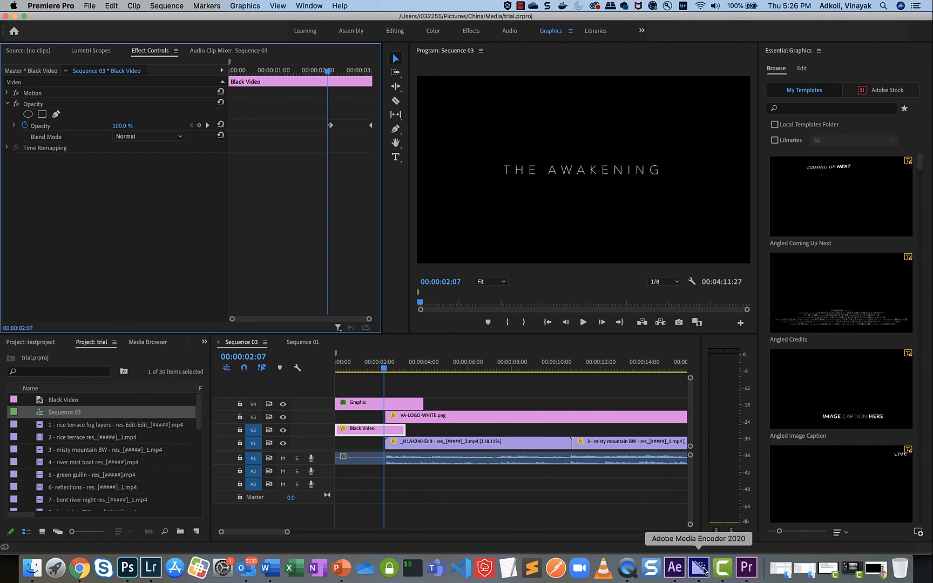
Switch to Media Encoder, check the Enable Display Color Management option in its General preferences, and close them without changes.
{"action": "left_click", "coordinate": [699, 568]}
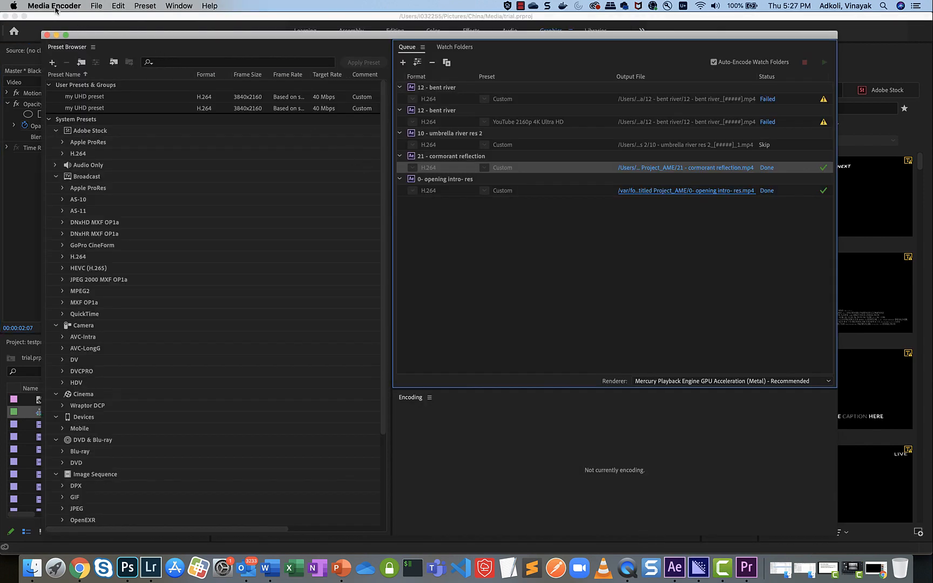
{"action": "left_click", "coordinate": [56, 7]}
{"action": "left_click", "coordinate": [70, 36]}
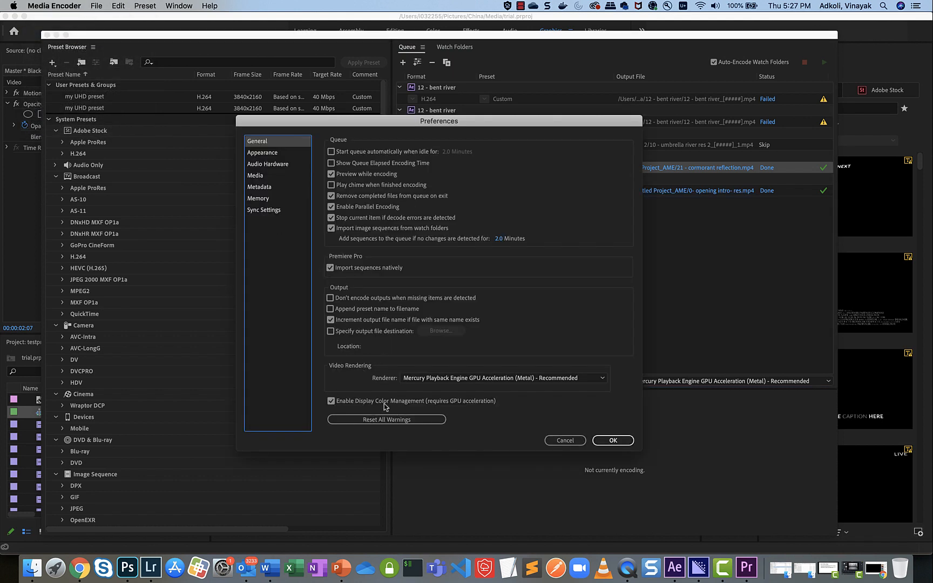
{"action": "left_click", "coordinate": [563, 441]}
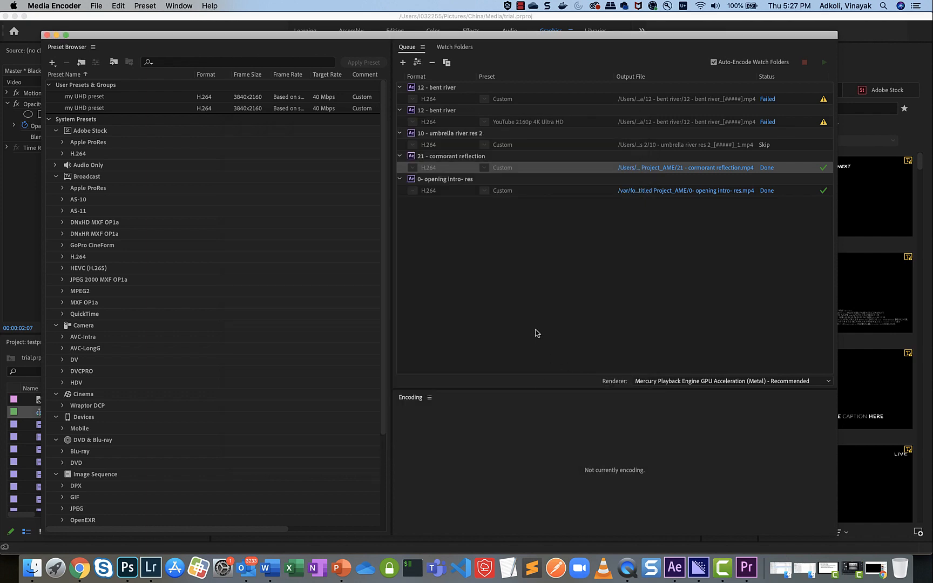
Return to Premiere Pro and bring up the testproject project and its empty Sequence 01.
{"action": "left_click", "coordinate": [748, 576]}
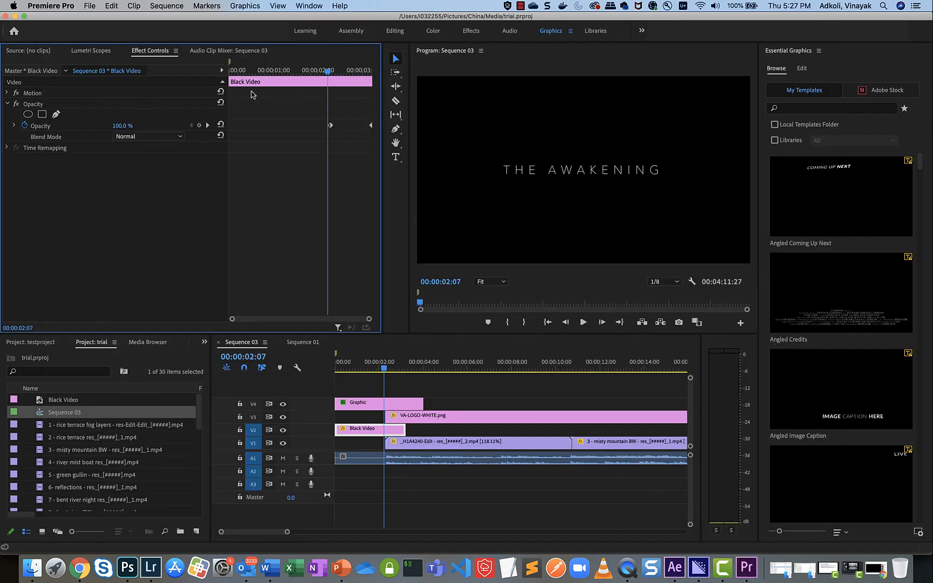
{"action": "left_click", "coordinate": [36, 345]}
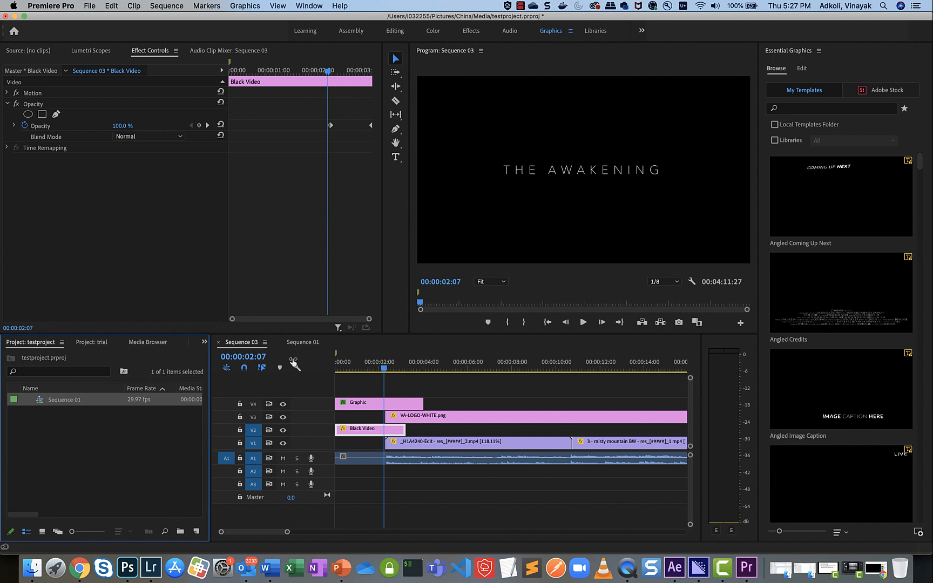
{"action": "left_click", "coordinate": [303, 344]}
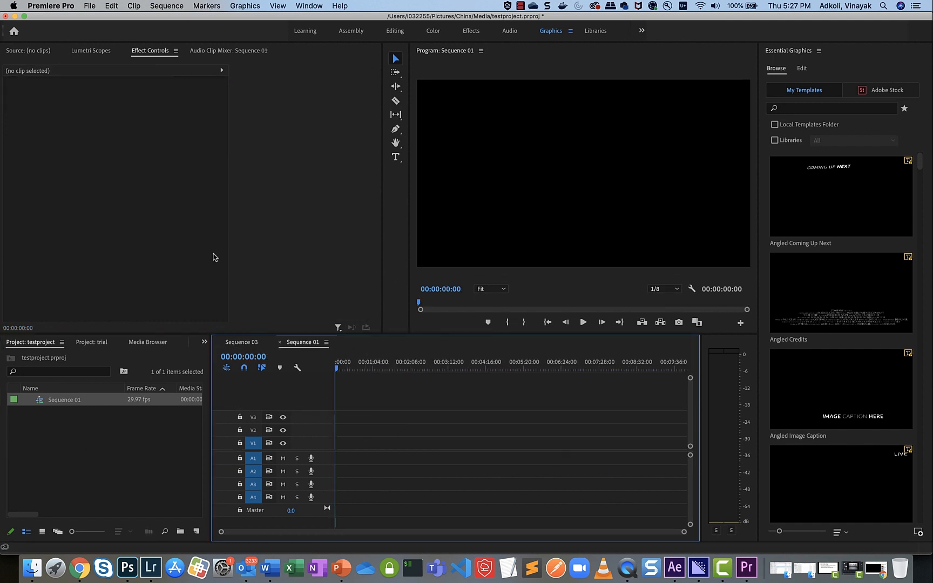
{"action": "left_click", "coordinate": [90, 7]}
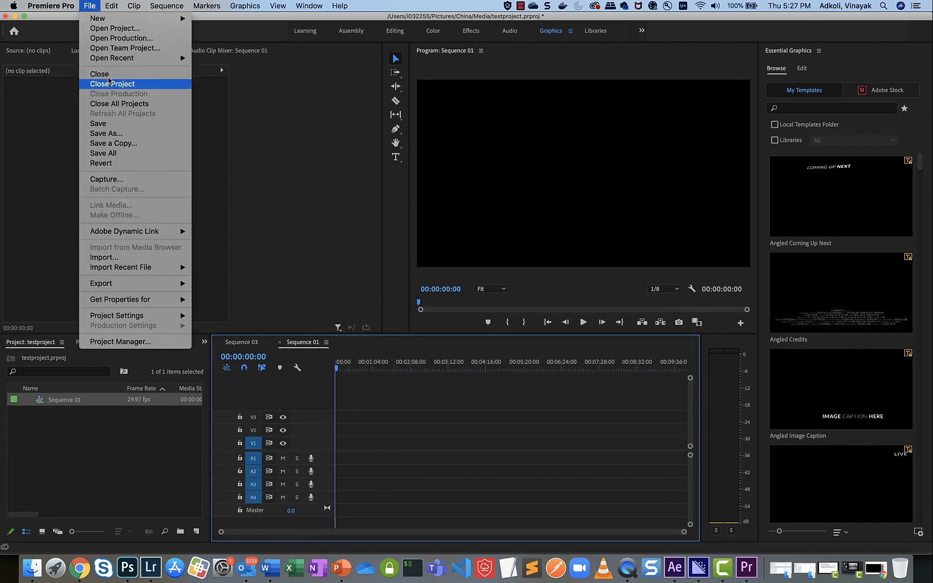
{"action": "left_click", "coordinate": [135, 477]}
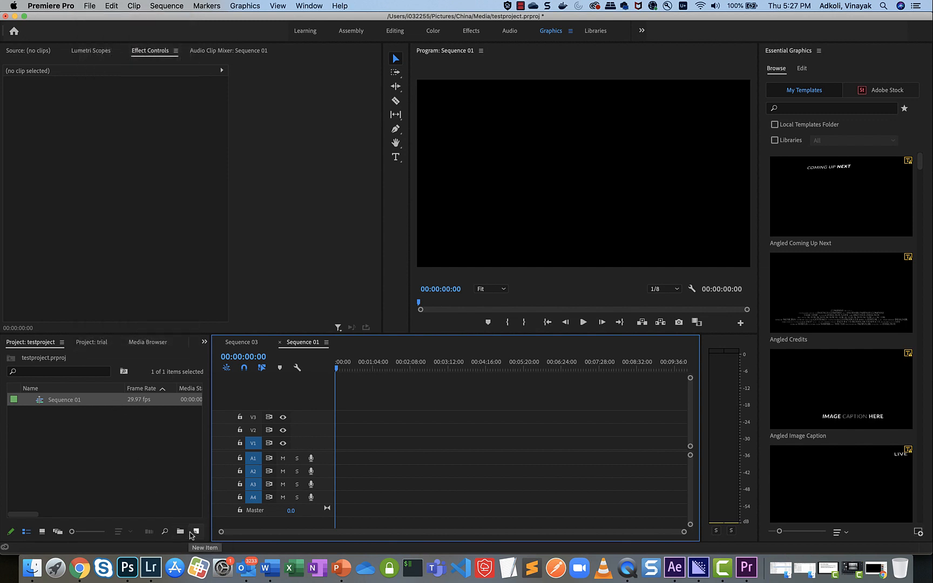
{"action": "left_click", "coordinate": [195, 532]}
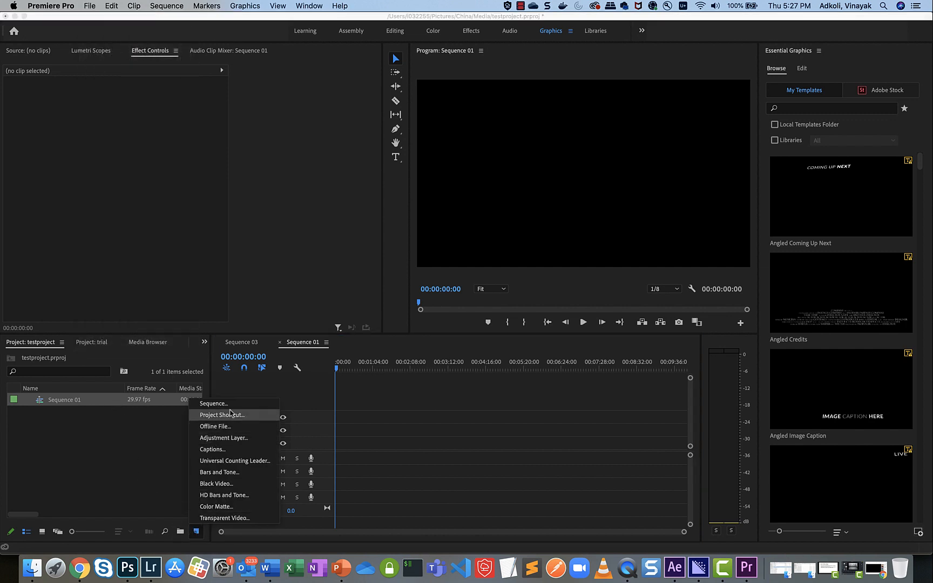
{"action": "left_click", "coordinate": [119, 463]}
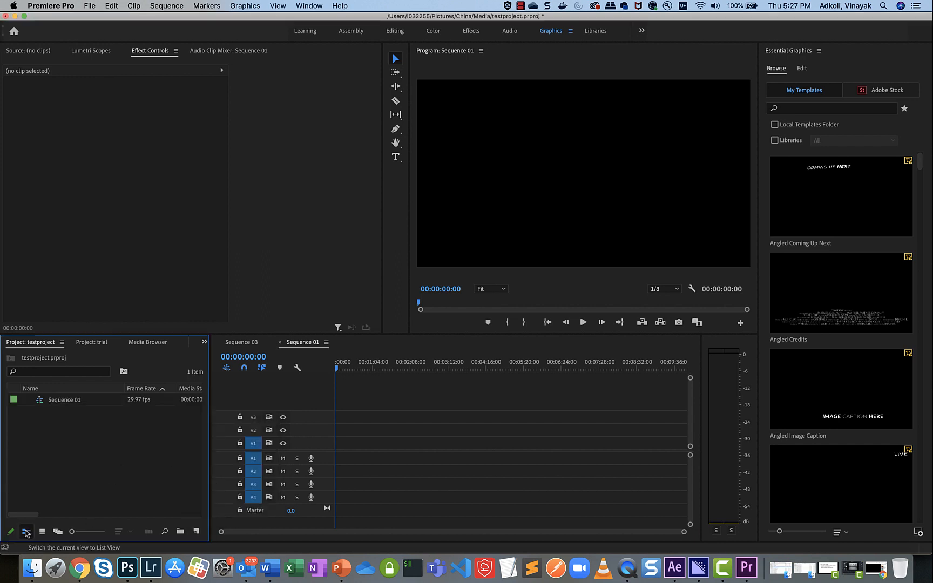
In Finder, open the China folder inside Pictures, place its window clear of the project bin, and locate the rendered clip folders.
{"action": "left_click", "coordinate": [33, 567]}
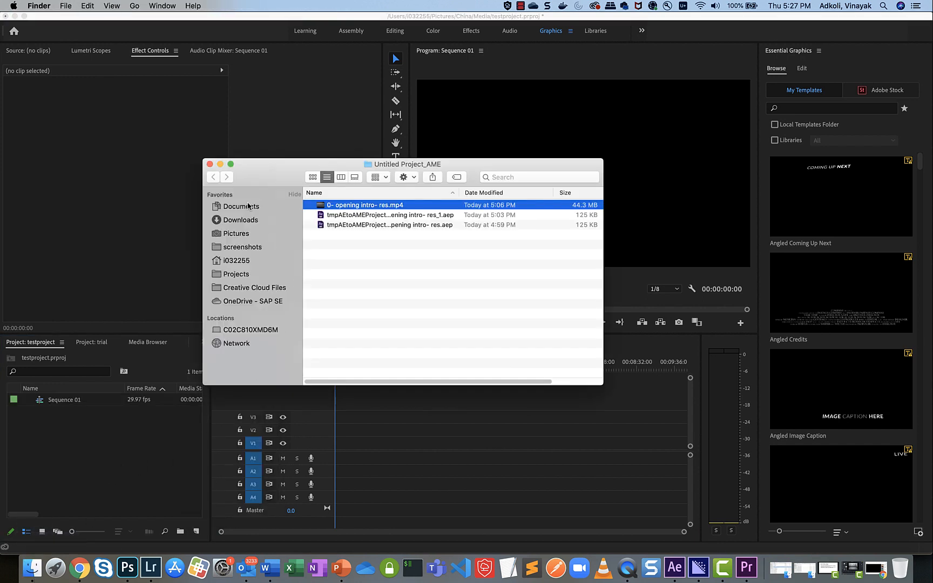
{"action": "left_click", "coordinate": [237, 234]}
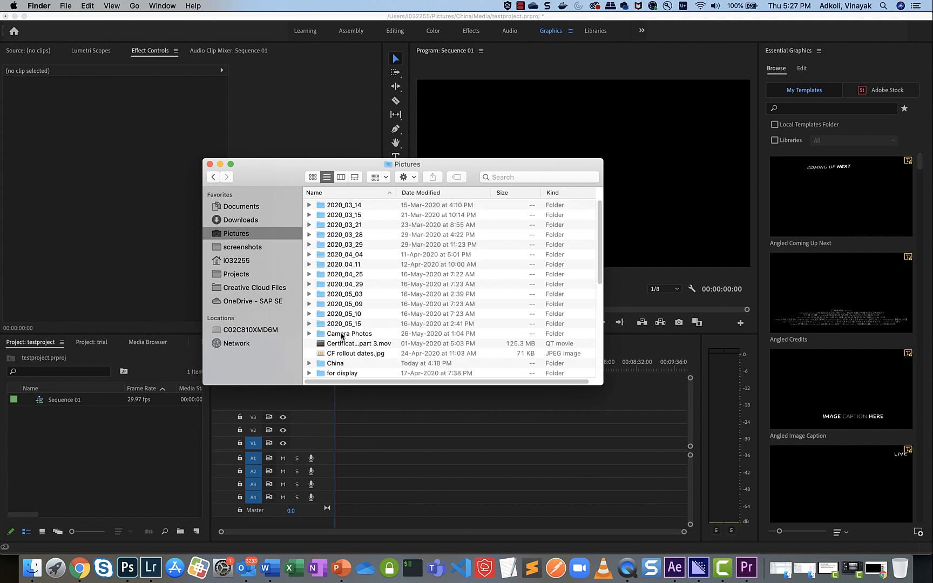
{"action": "left_click", "coordinate": [341, 372]}
{"action": "double_click", "coordinate": [340, 363]}
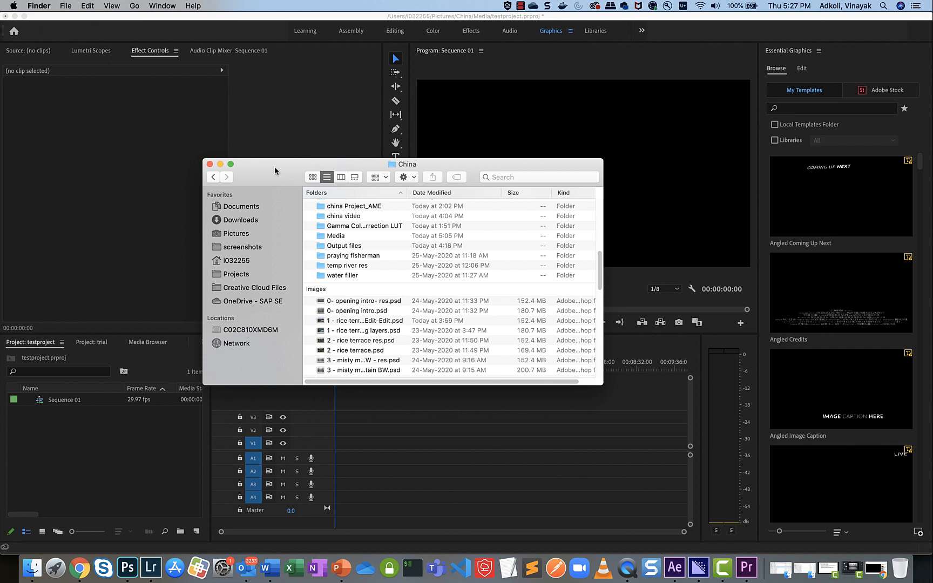
{"action": "left_click_drag", "start_coordinate": [273, 169], "coordinate": [389, 161]}
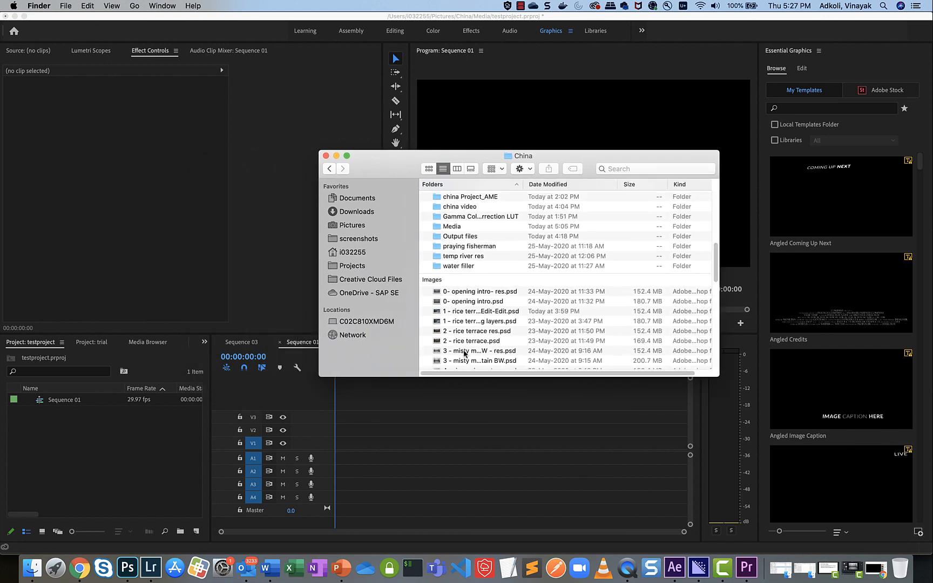
{"action": "scroll", "coordinate": [458, 305], "scroll_direction": "down", "scroll_amount": 2}
{"action": "scroll", "coordinate": [457, 307], "scroll_direction": "up", "scroll_amount": 10}
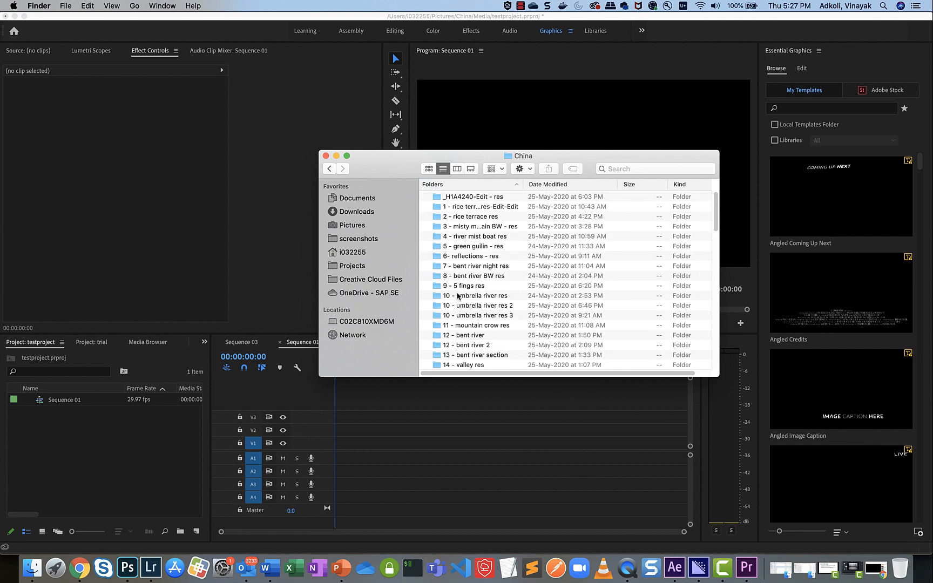
Import the MP4 from the 1 - rice terrace fog layers - res-Edit-Edit folder into testproject.
{"action": "double_click", "coordinate": [465, 208]}
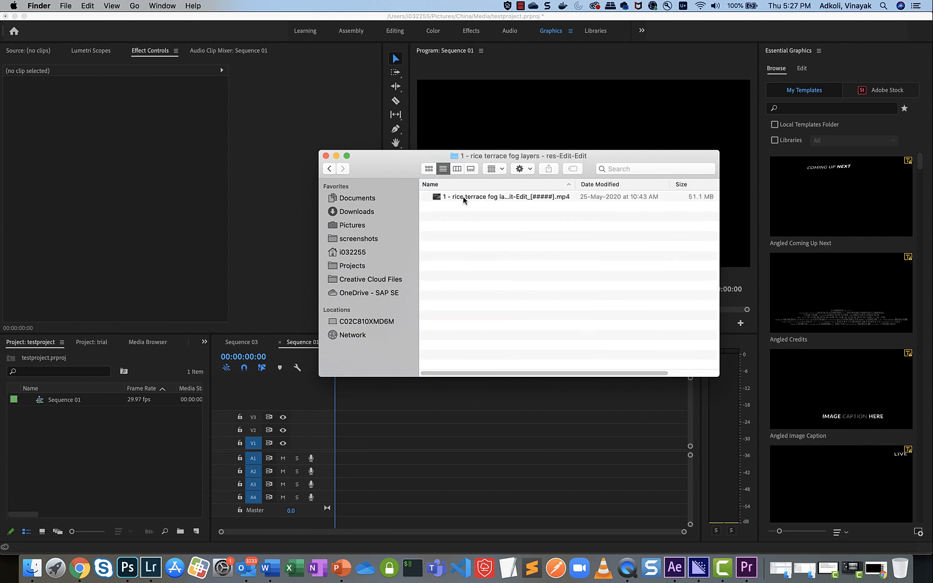
{"action": "left_click", "coordinate": [463, 197]}
{"action": "left_click_drag", "start_coordinate": [438, 198], "coordinate": [64, 430]}
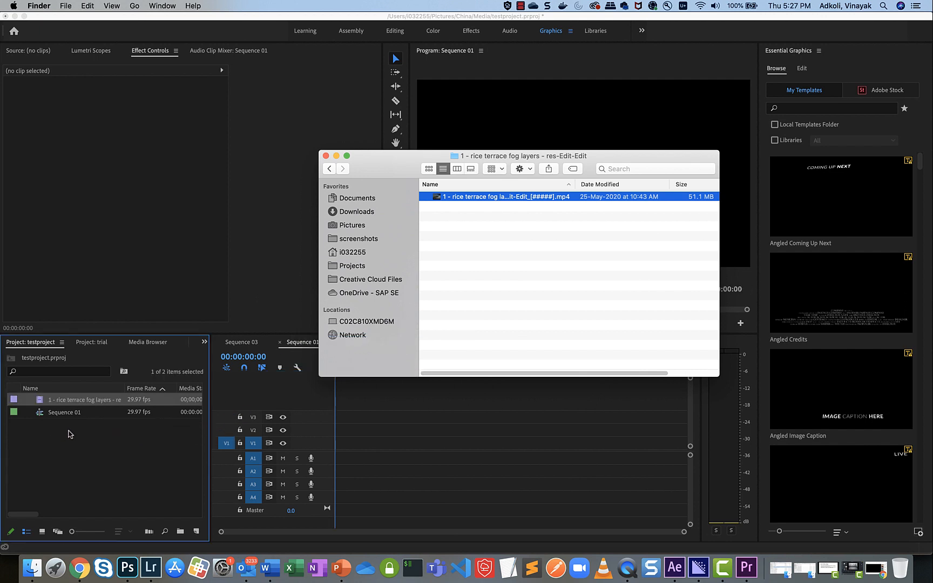
Import 2 - rice terrace res_[#####]_1.mp4 from the 2 - rice terrace res folder into testproject.
{"action": "left_click", "coordinate": [329, 170]}
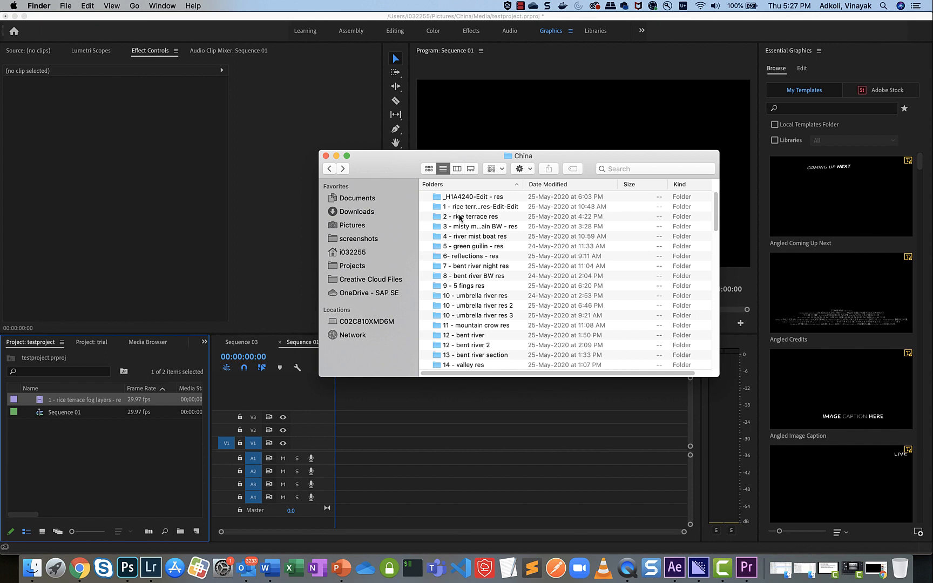
{"action": "double_click", "coordinate": [460, 217]}
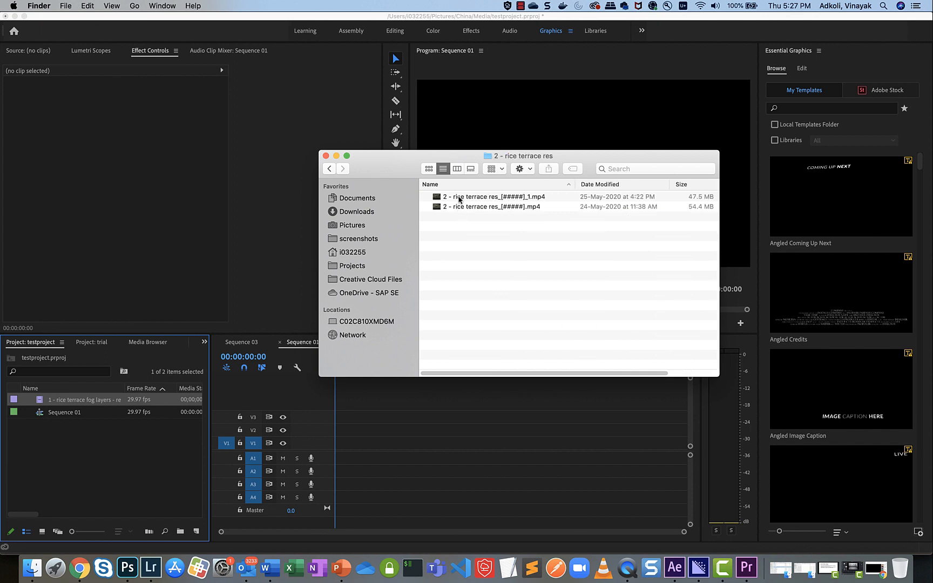
{"action": "left_click", "coordinate": [460, 198]}
{"action": "left_click_drag", "start_coordinate": [454, 200], "coordinate": [42, 448]}
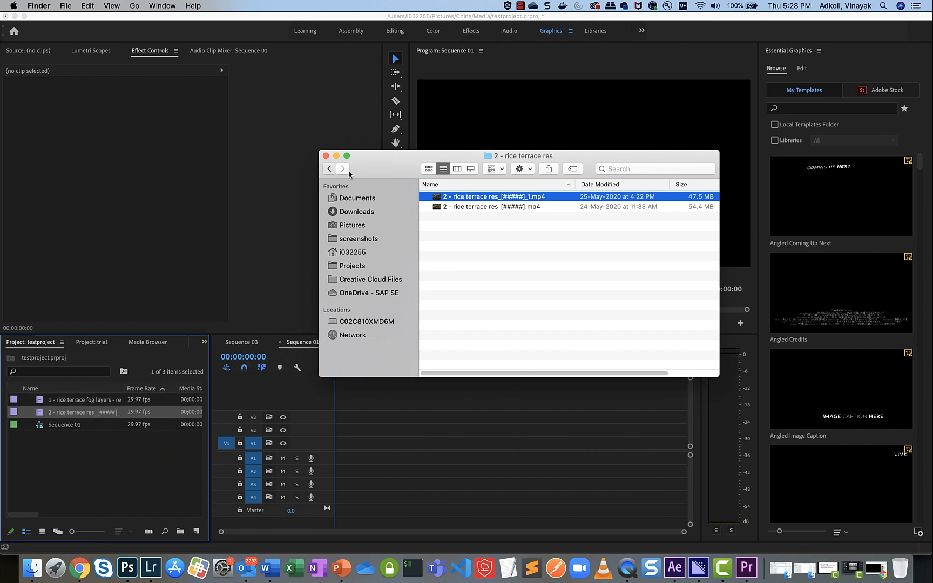
Go back to the China folder and look through its folders, images and movies for further media.
{"action": "left_click", "coordinate": [328, 168]}
{"action": "scroll", "coordinate": [480, 270], "scroll_direction": "down", "scroll_amount": 5}
{"action": "scroll", "coordinate": [482, 310], "scroll_direction": "down", "scroll_amount": 10}
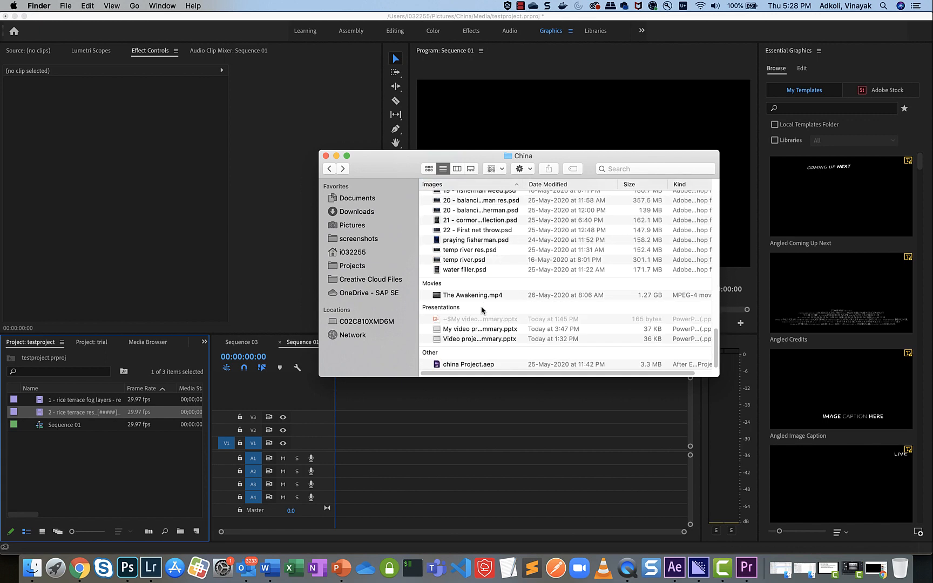
{"action": "scroll", "coordinate": [485, 322], "scroll_direction": "up", "scroll_amount": 12}
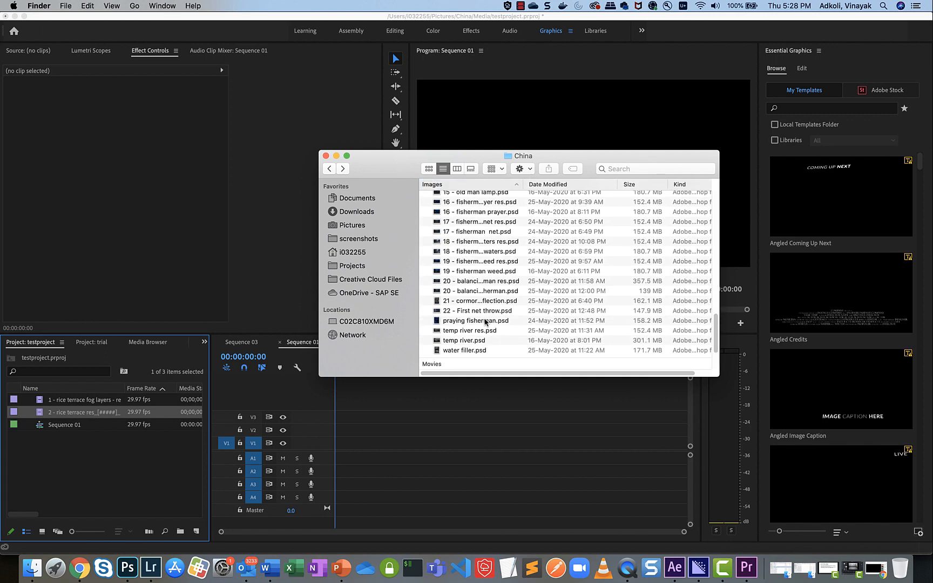
{"action": "scroll", "coordinate": [484, 322], "scroll_direction": "up", "scroll_amount": 3}
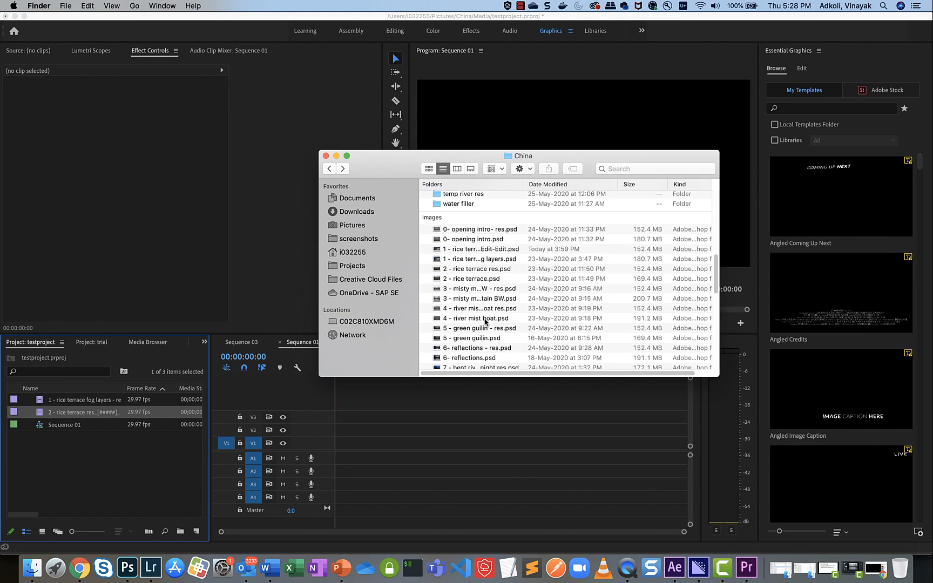
{"action": "scroll", "coordinate": [484, 322], "scroll_direction": "down", "scroll_amount": 8}
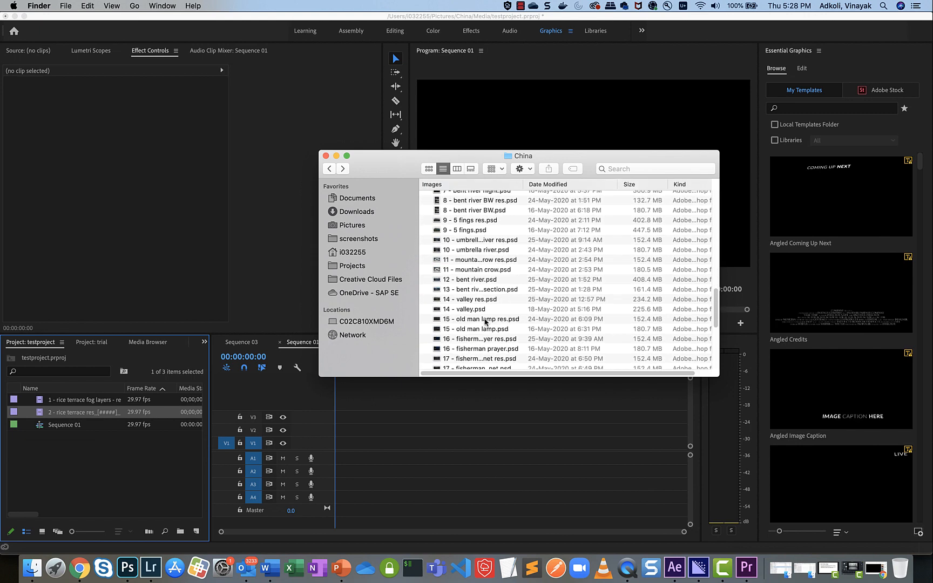
{"action": "scroll", "coordinate": [484, 322], "scroll_direction": "down", "scroll_amount": 10}
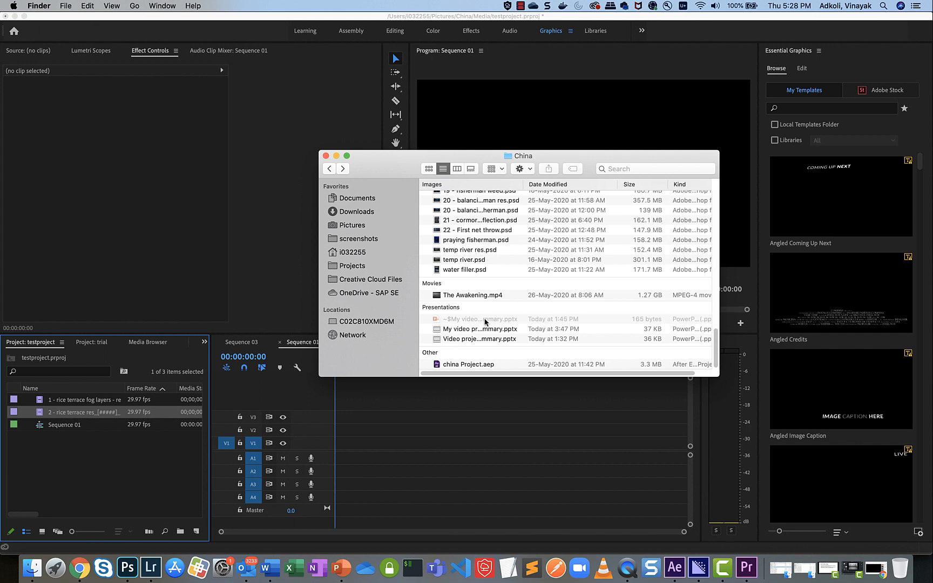
Import videoplayback (2).mp4 from the Downloads folder into testproject.
{"action": "left_click", "coordinate": [358, 213]}
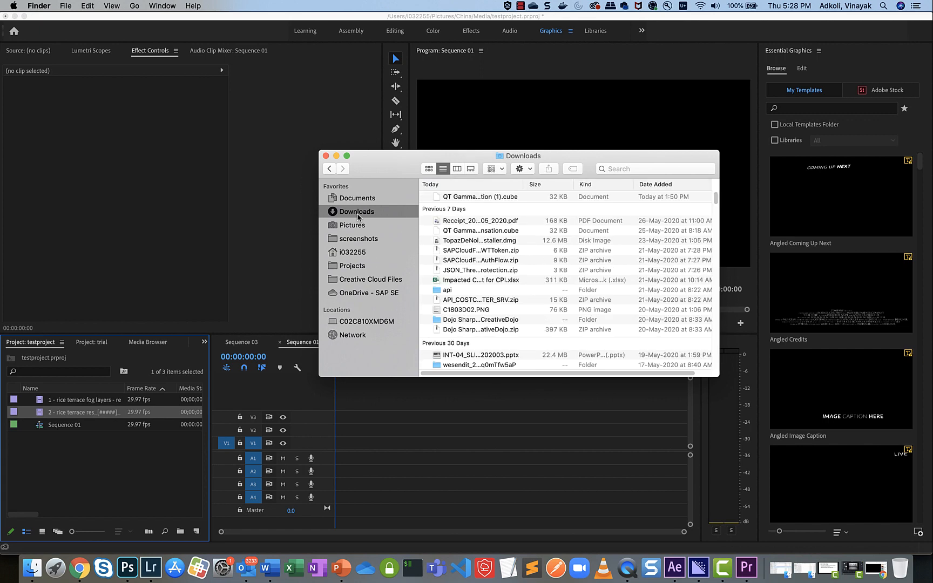
{"action": "left_click", "coordinate": [635, 169]}
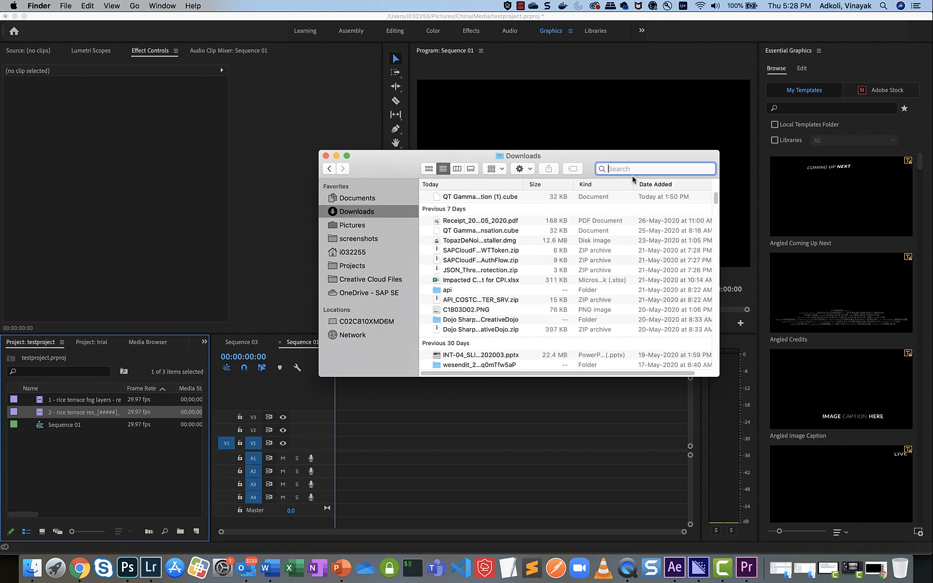
{"action": "scroll", "coordinate": [565, 281], "scroll_direction": "down", "scroll_amount": 4}
{"action": "scroll", "coordinate": [561, 284], "scroll_direction": "down", "scroll_amount": 2}
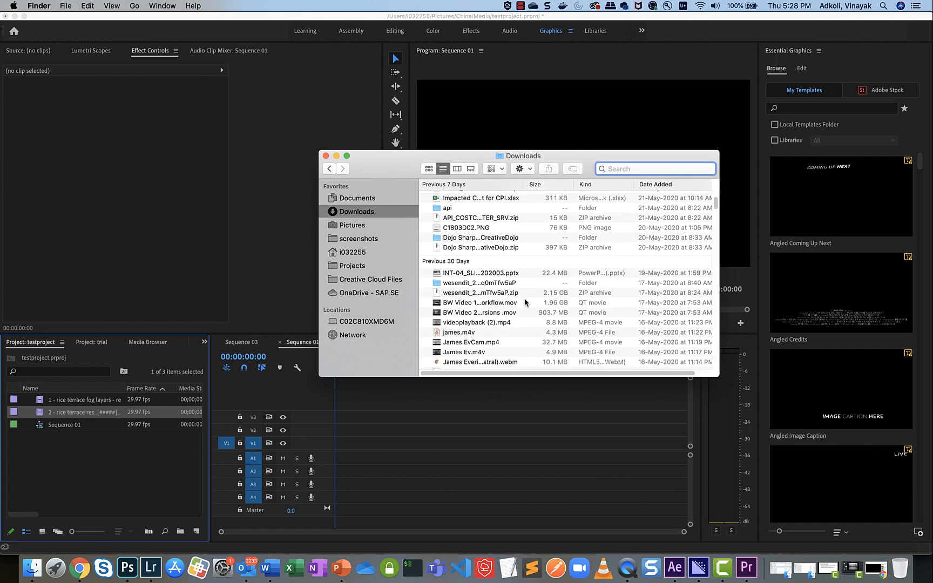
{"action": "scroll", "coordinate": [465, 332], "scroll_direction": "down", "scroll_amount": 1}
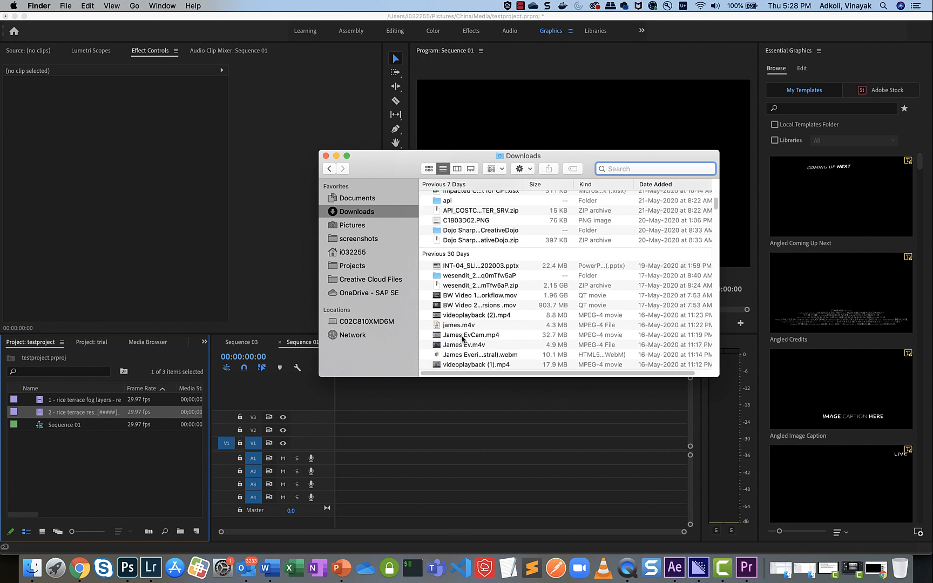
{"action": "left_click", "coordinate": [462, 338]}
{"action": "left_click", "coordinate": [456, 316]}
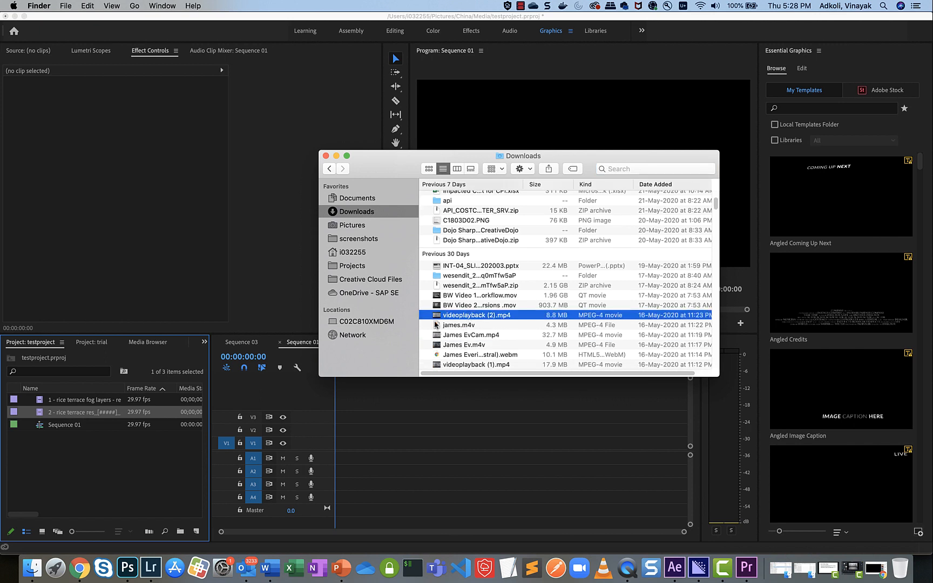
{"action": "left_click_drag", "start_coordinate": [438, 318], "coordinate": [82, 457]}
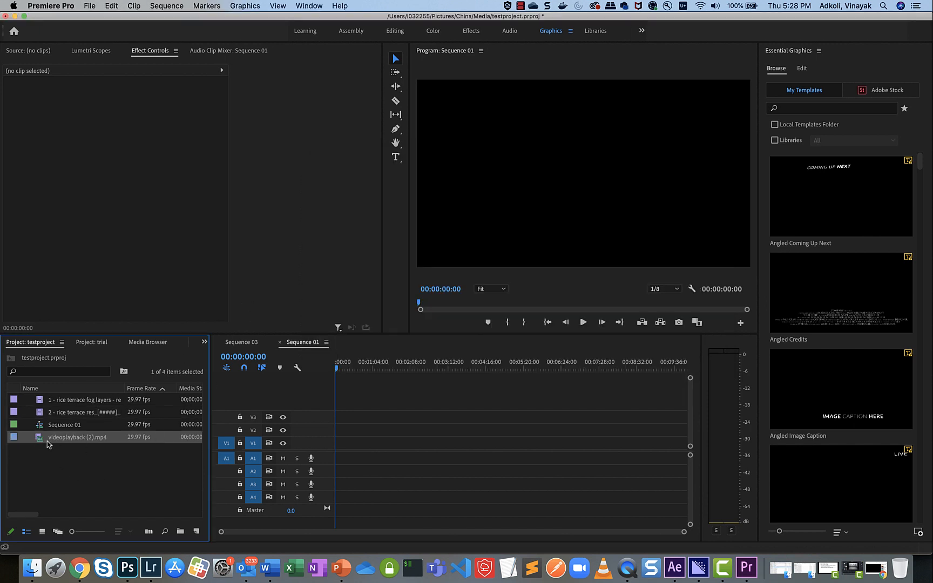
Place videoplayback (2).mp4 on V1 and A1 at the start of Sequence 01, keeping the existing sequence settings.
{"action": "left_click_drag", "start_coordinate": [52, 444], "coordinate": [239, 455]}
{"action": "left_click_drag", "start_coordinate": [306, 463], "coordinate": [338, 467]}
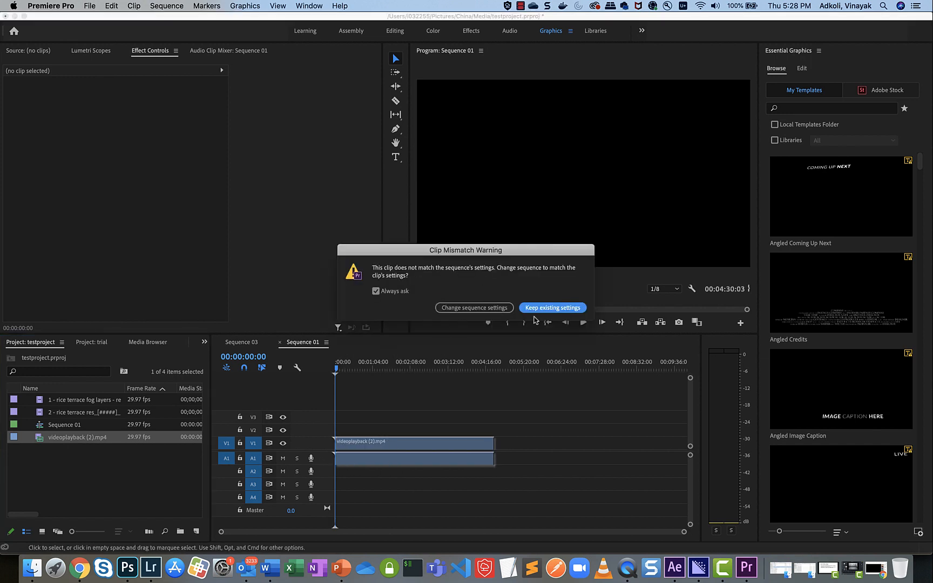
{"action": "left_click", "coordinate": [550, 308]}
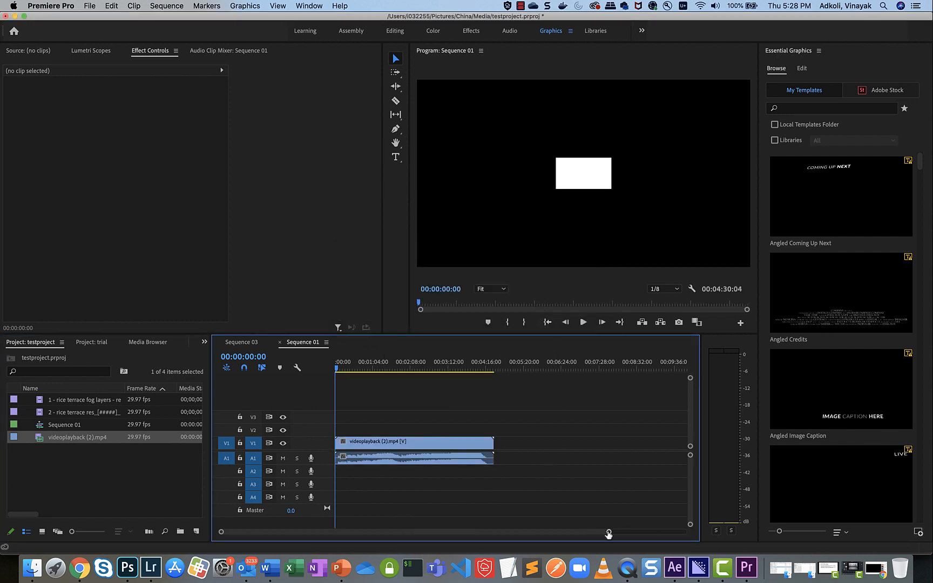
Delete the V1 track holding the picture of videoplayback (2).mp4, keeping its audio, and return the playhead to the sequence start.
{"action": "left_click_drag", "start_coordinate": [608, 533], "coordinate": [498, 542]}
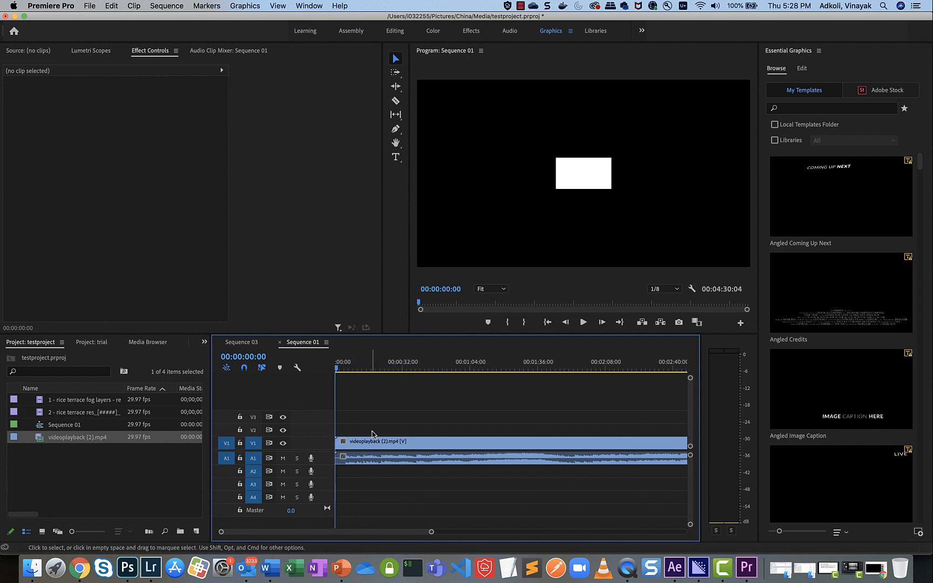
{"action": "left_click", "coordinate": [379, 461]}
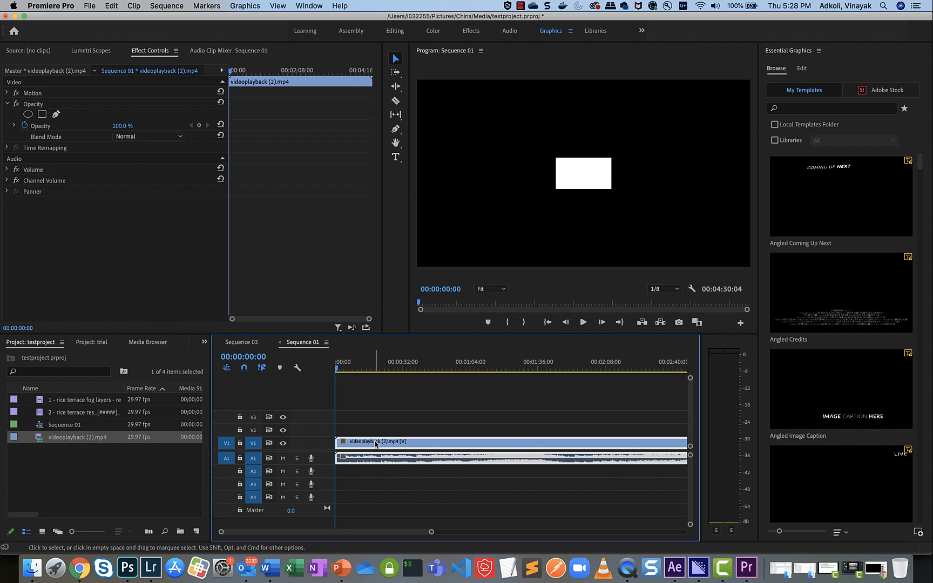
{"action": "right_click", "coordinate": [319, 449]}
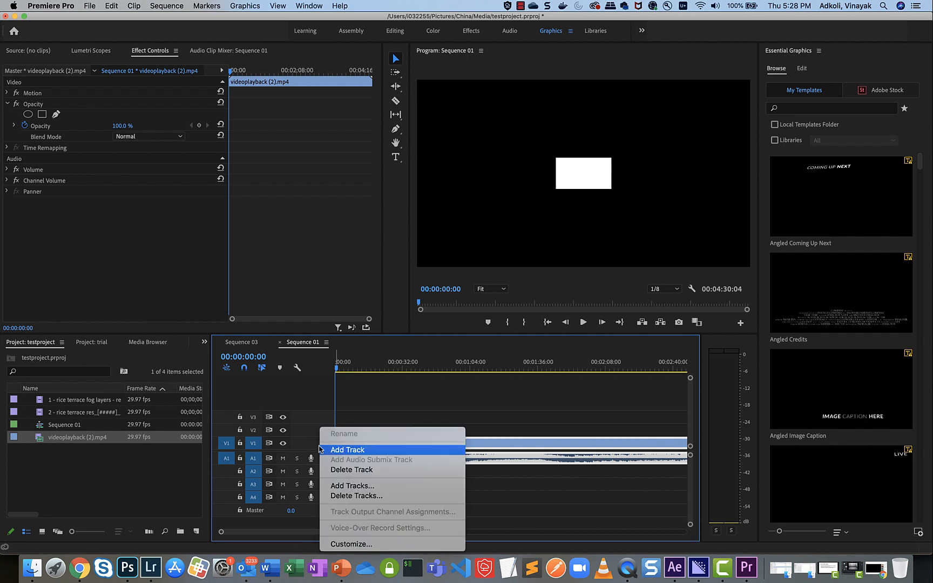
{"action": "left_click", "coordinate": [338, 469]}
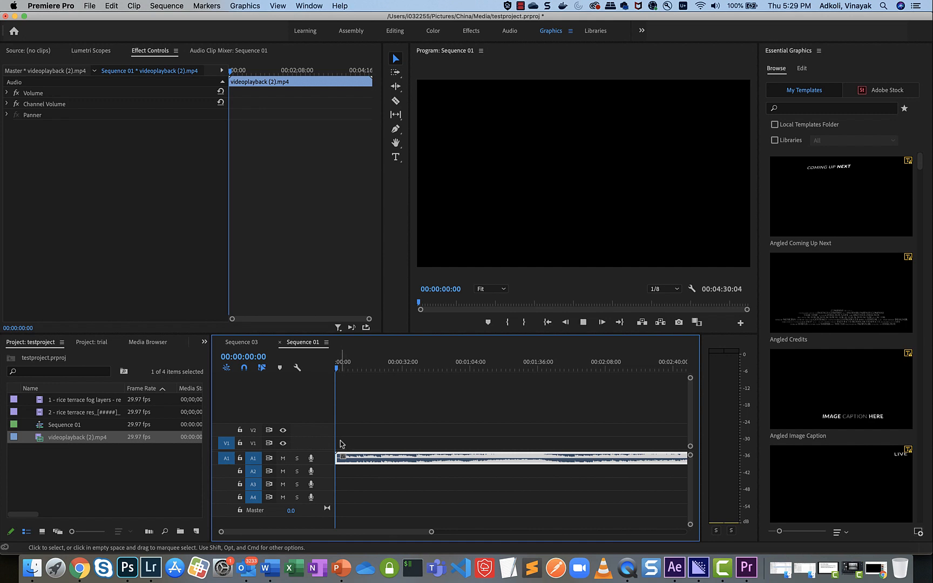
{"action": "key", "text": "space"}
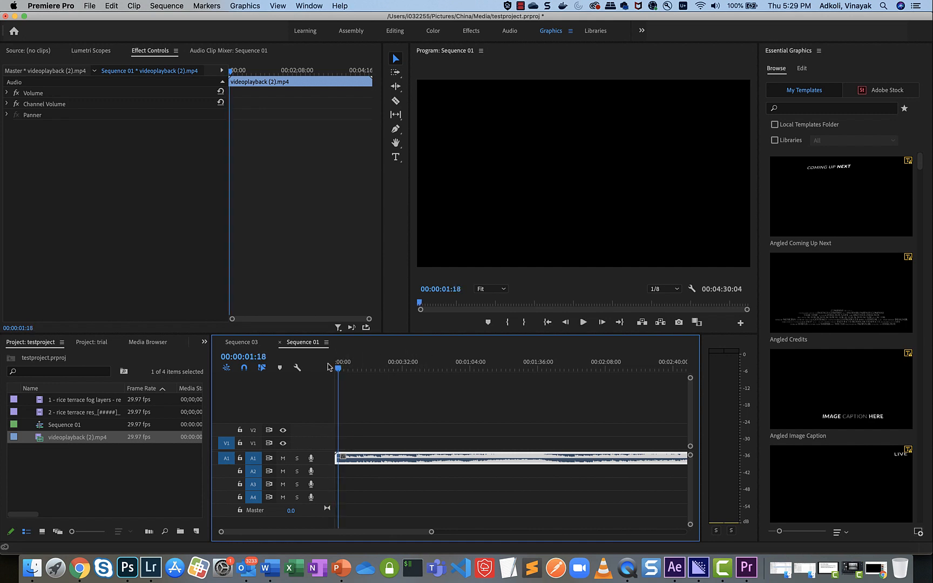
{"action": "key", "text": "Home"}
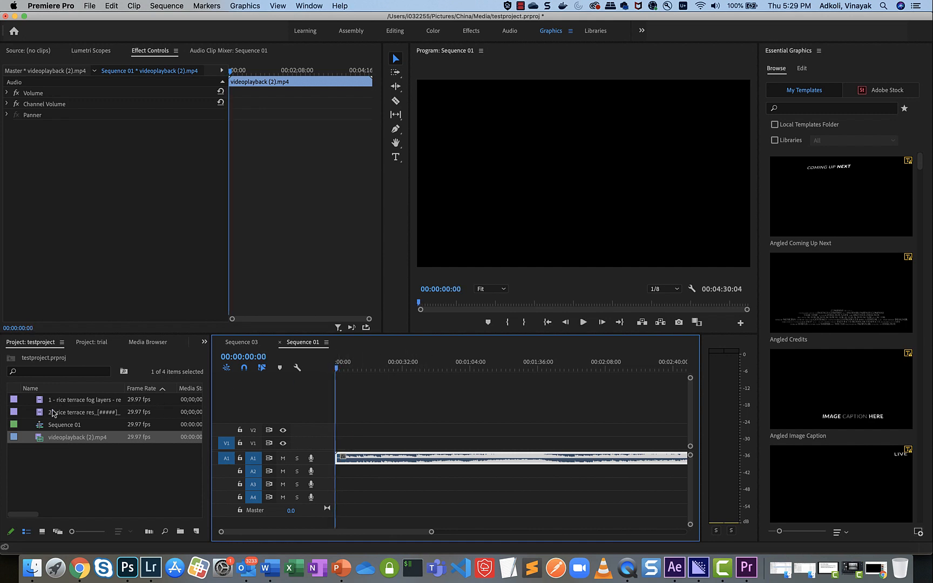
Place the 1 - rice terrace fog layers clip on V1 at the start of Sequence 01, above the audio.
{"action": "left_click", "coordinate": [51, 405]}
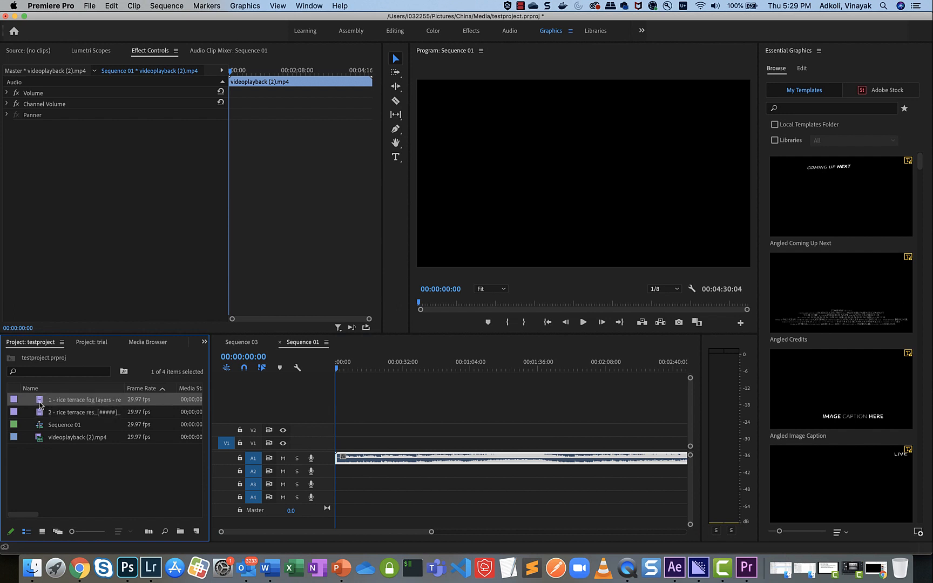
{"action": "left_click_drag", "start_coordinate": [39, 403], "coordinate": [342, 447]}
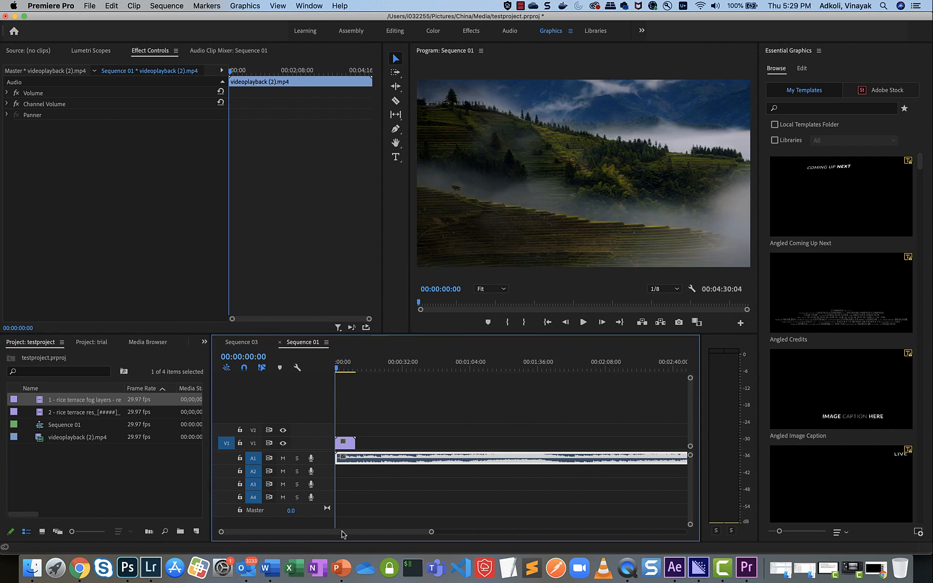
{"action": "left_click", "coordinate": [356, 446]}
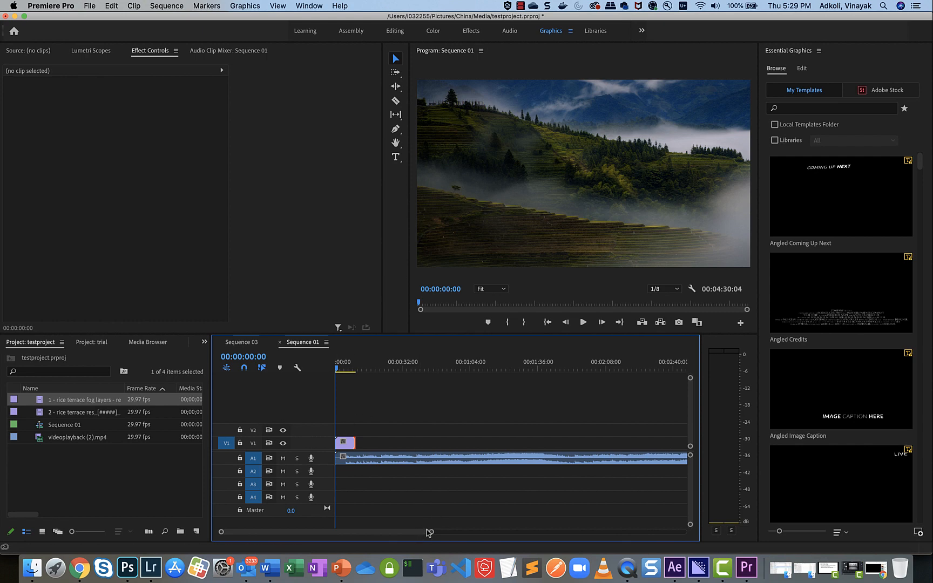
Place the 2 - rice terrace res clip on V1 directly after the fog layers clip.
{"action": "mouse_move", "coordinate": [429, 532]}
{"action": "left_mouse_down"}
{"action": "mouse_move", "coordinate": [358, 537]}
{"action": "mouse_move", "coordinate": [371, 536]}
{"action": "left_mouse_up"}
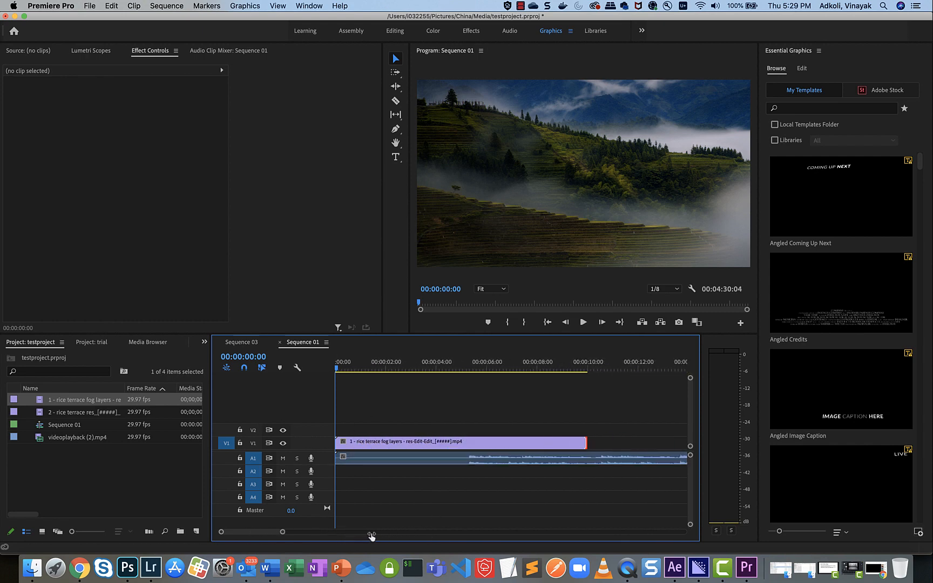
{"action": "left_click", "coordinate": [61, 415]}
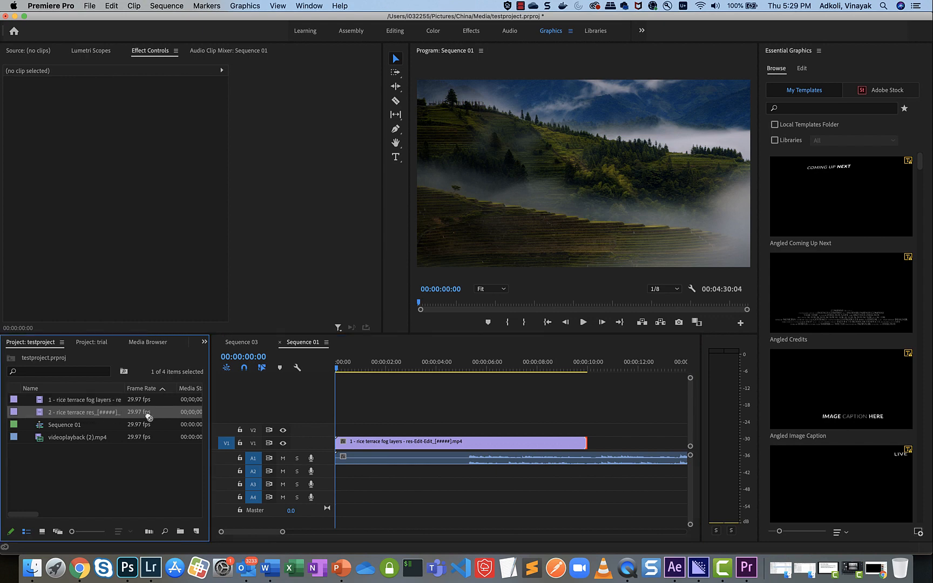
{"action": "left_click_drag", "start_coordinate": [149, 416], "coordinate": [590, 446]}
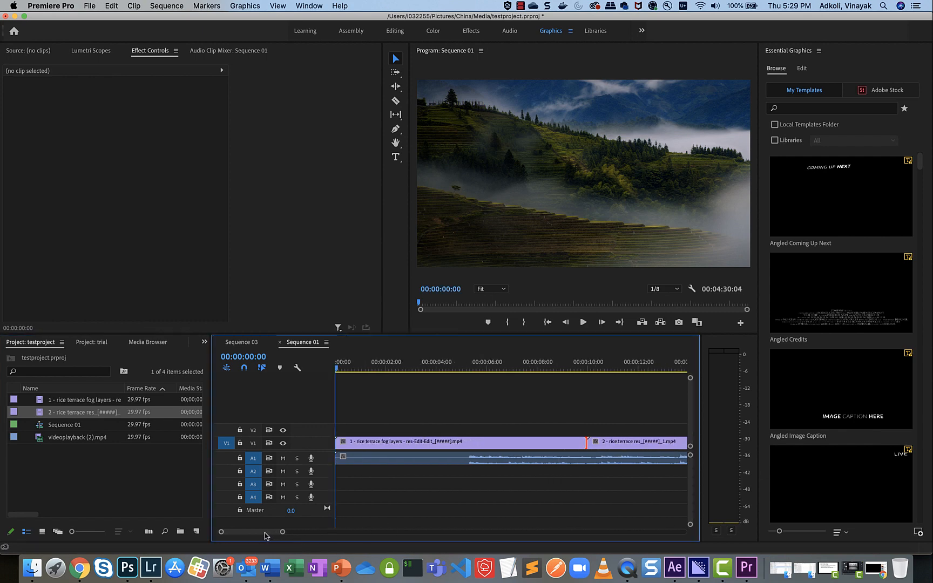
Play the opening of Sequence 01, then view the start of the second clip at 00:00:10:06.
{"action": "key", "text": "space"}
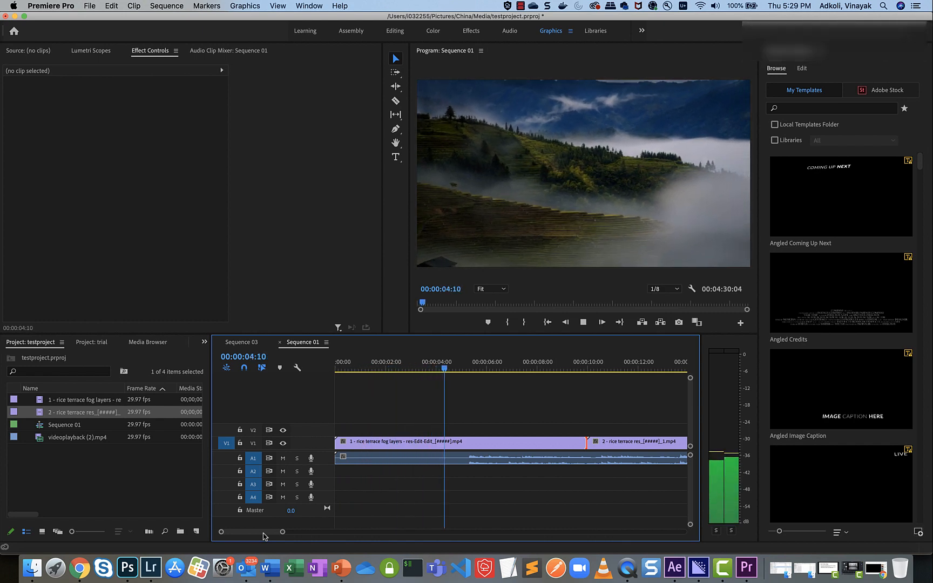
{"action": "key", "text": "space"}
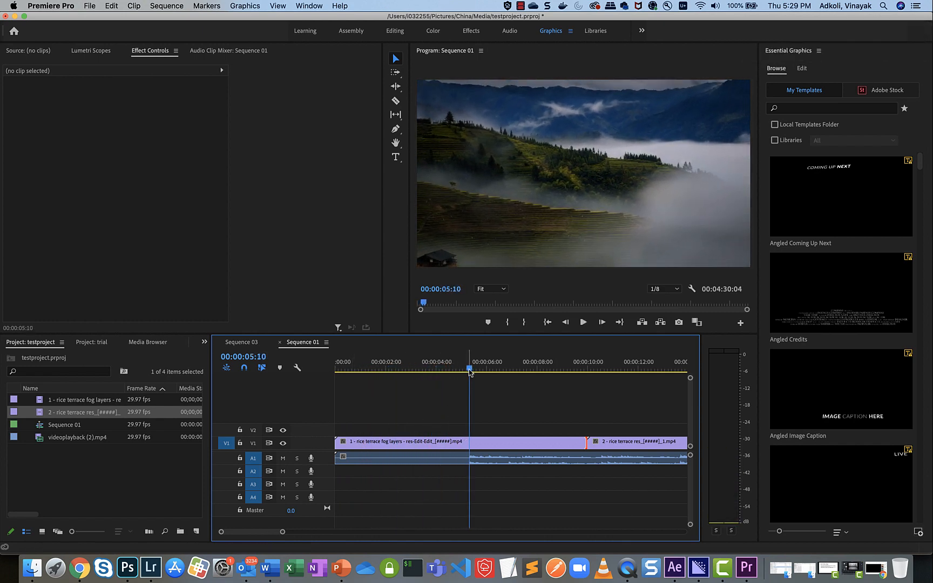
{"action": "left_click_drag", "start_coordinate": [468, 369], "coordinate": [593, 377]}
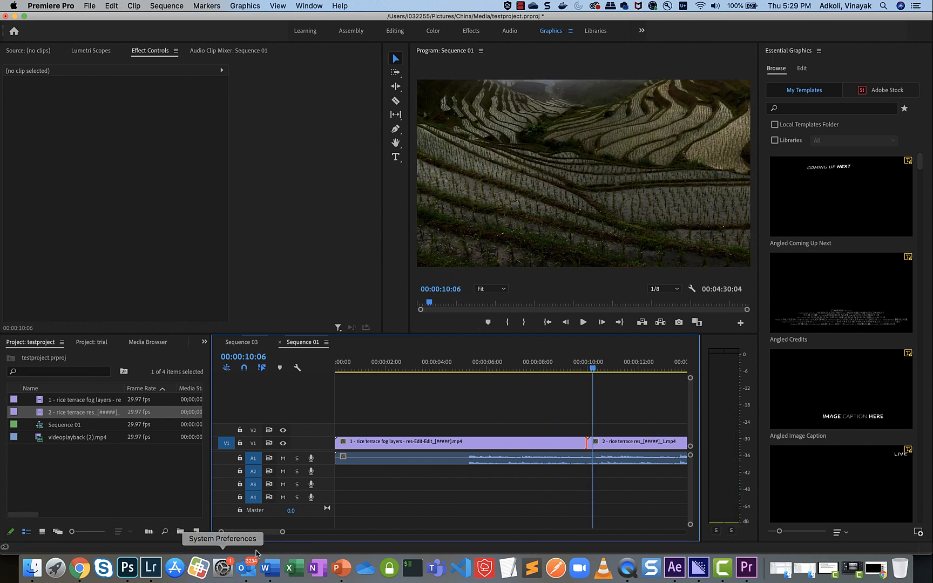
Set the duration of the 1 - rice terrace fog layers clip on V1 to 5 seconds.
{"action": "left_click", "coordinate": [473, 457]}
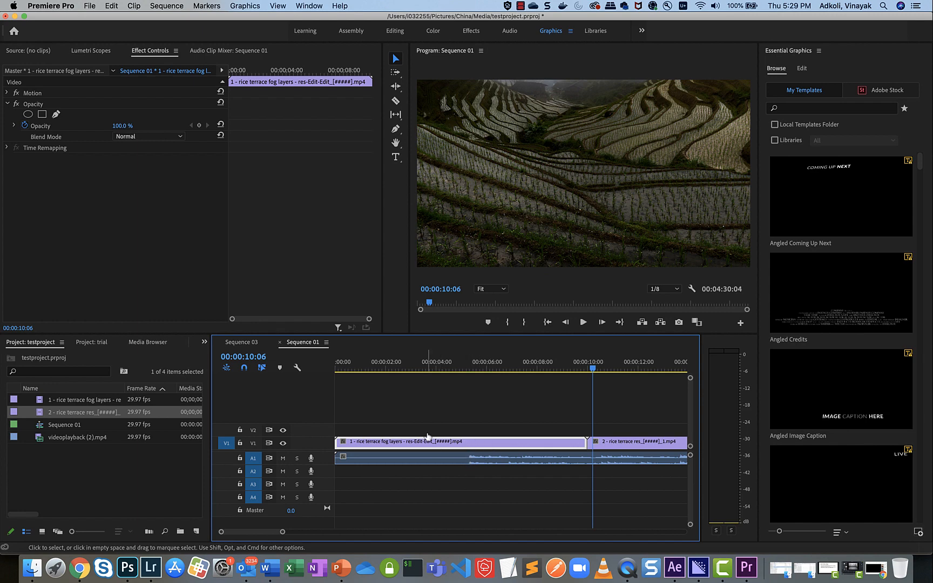
{"action": "left_click", "coordinate": [134, 6]}
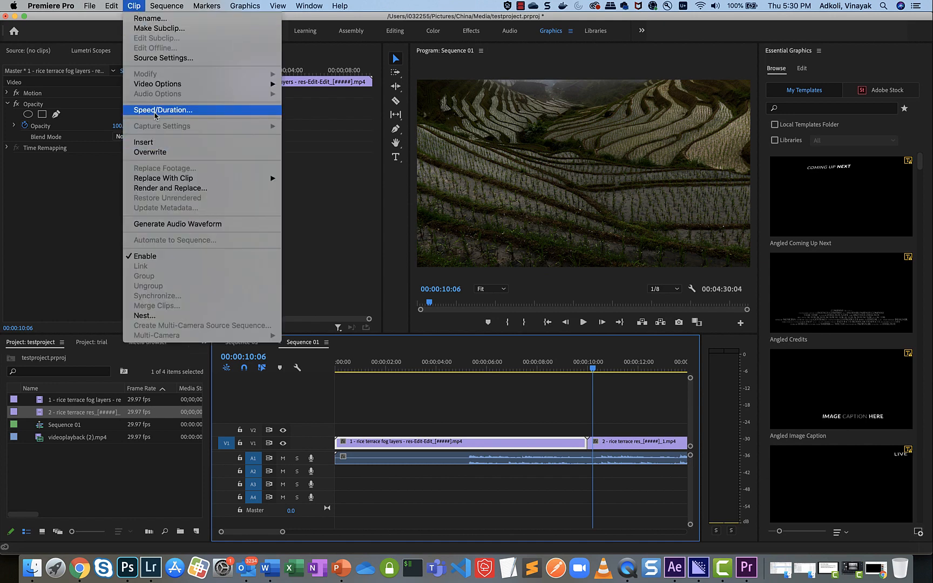
{"action": "left_click", "coordinate": [157, 110]}
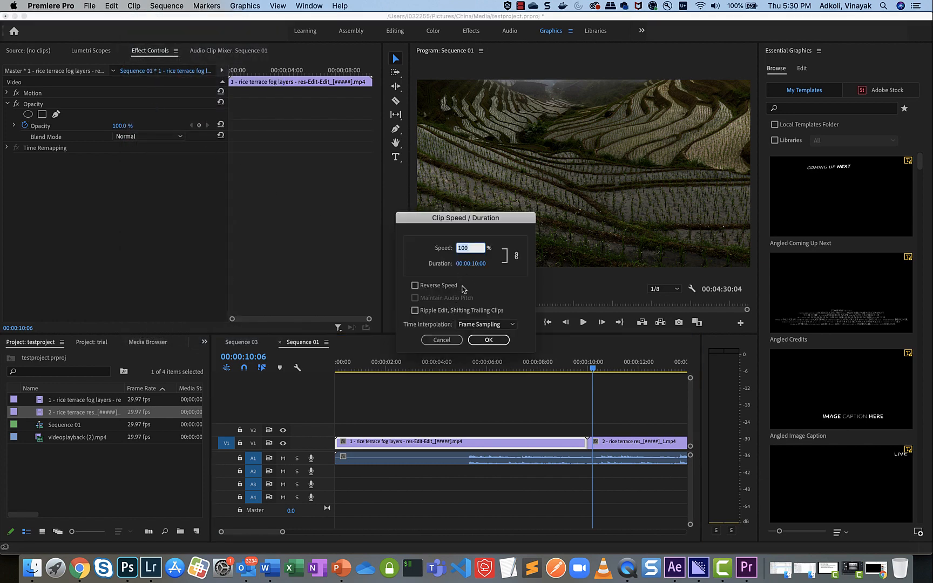
{"action": "left_click", "coordinate": [475, 267]}
{"action": "left_click", "coordinate": [475, 265]}
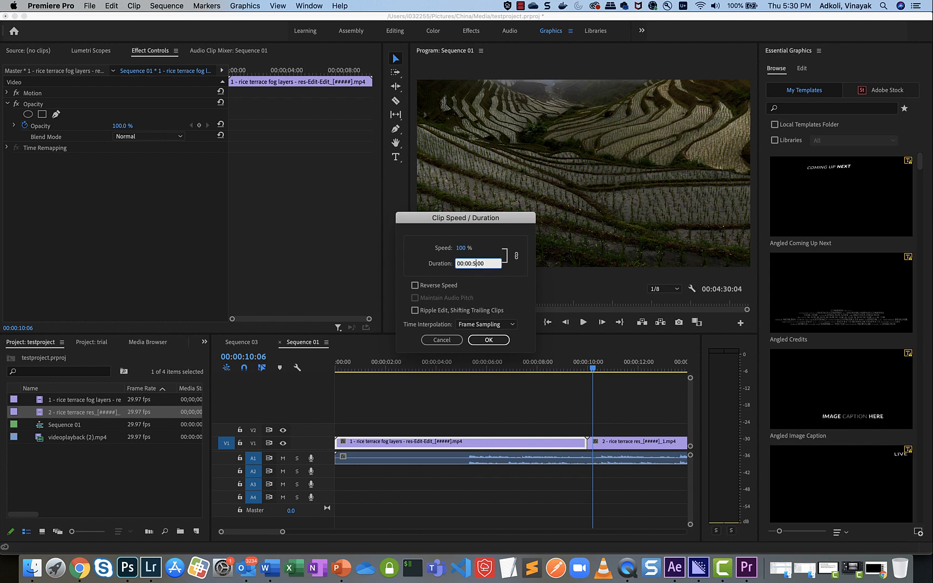
{"action": "left_click", "coordinate": [487, 339]}
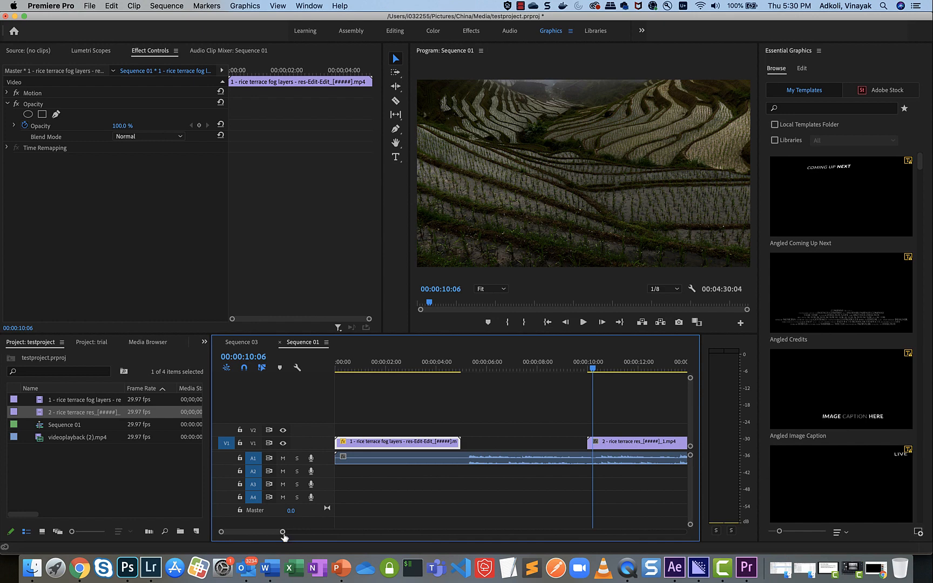
Set the fog layers clip's duration to 00:00:05:20 to bring its end nearer the start of the music.
{"action": "left_click_drag", "start_coordinate": [282, 532], "coordinate": [245, 535]}
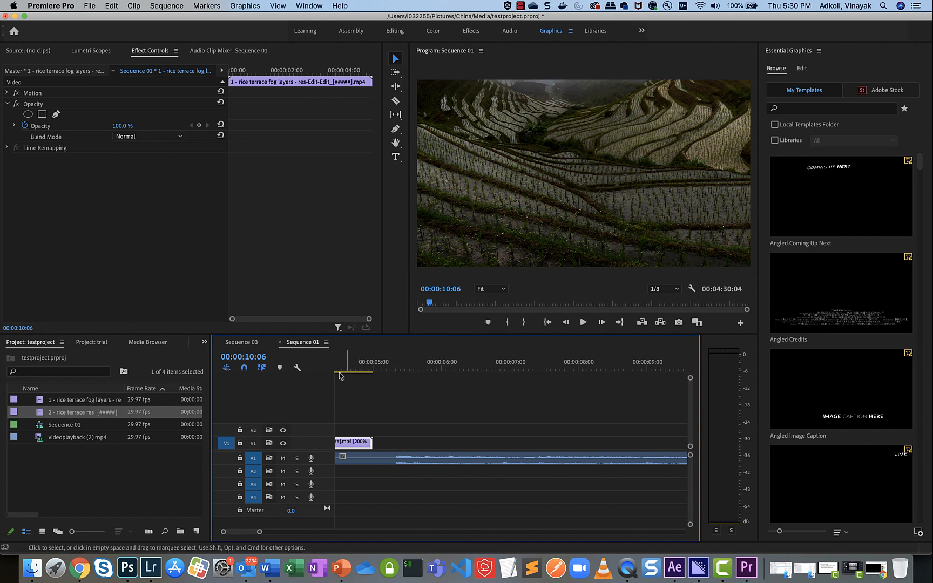
{"action": "left_click", "coordinate": [133, 7]}
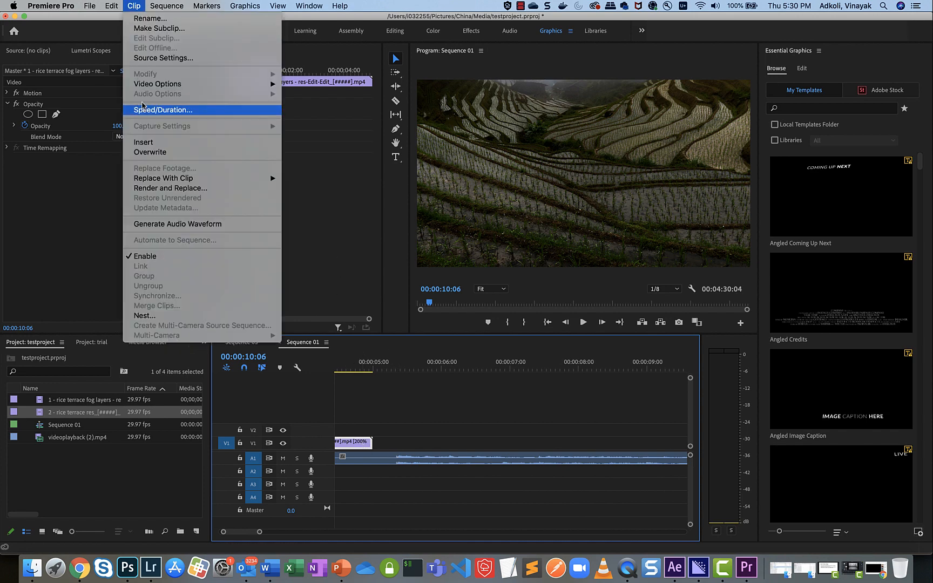
{"action": "left_click", "coordinate": [143, 110]}
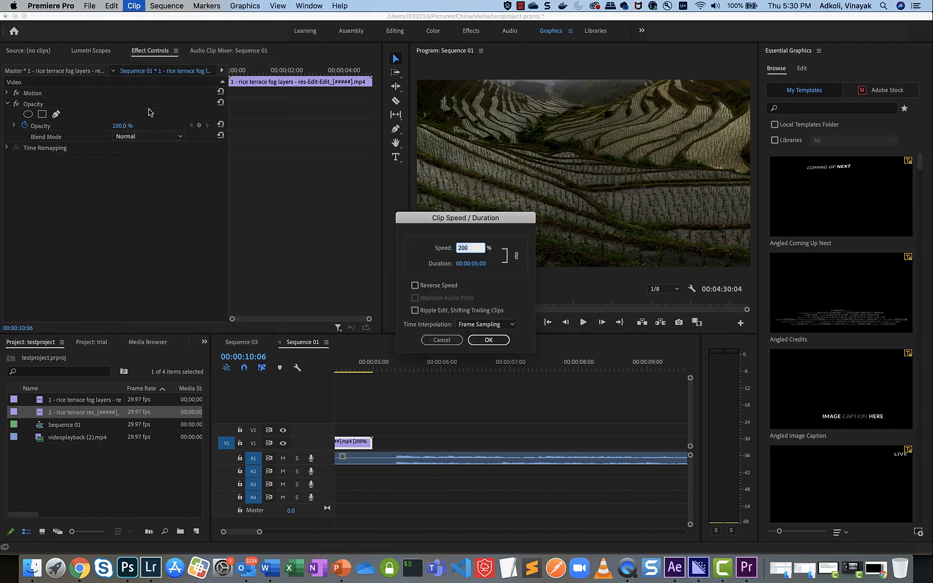
{"action": "left_click", "coordinate": [474, 264]}
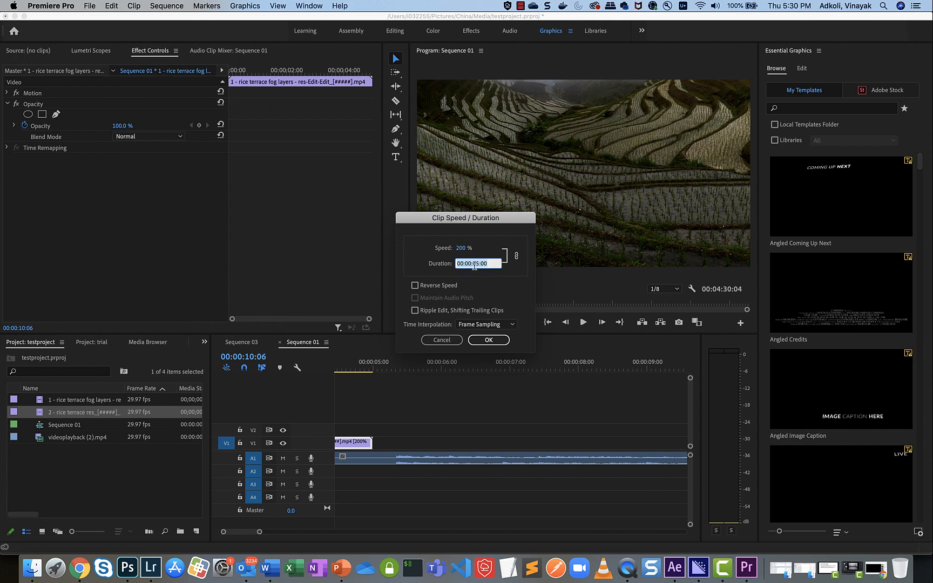
{"action": "left_click", "coordinate": [489, 264]}
{"action": "type", "text": "20"}
{"action": "key", "text": "Return"}
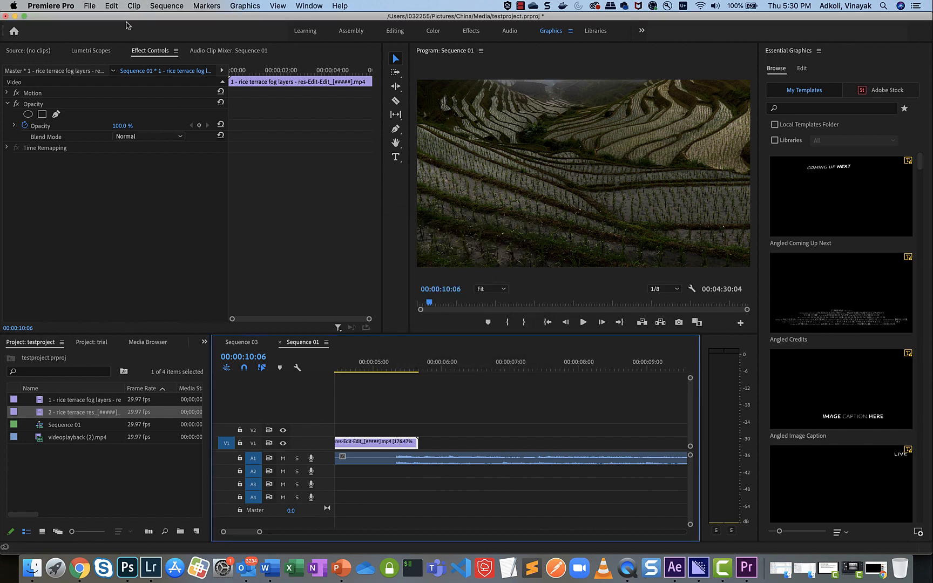
Set the duration of the 1 - rice terrace fog layers clip on V1 to 00:00:05:13.
{"action": "left_click", "coordinate": [111, 7]}
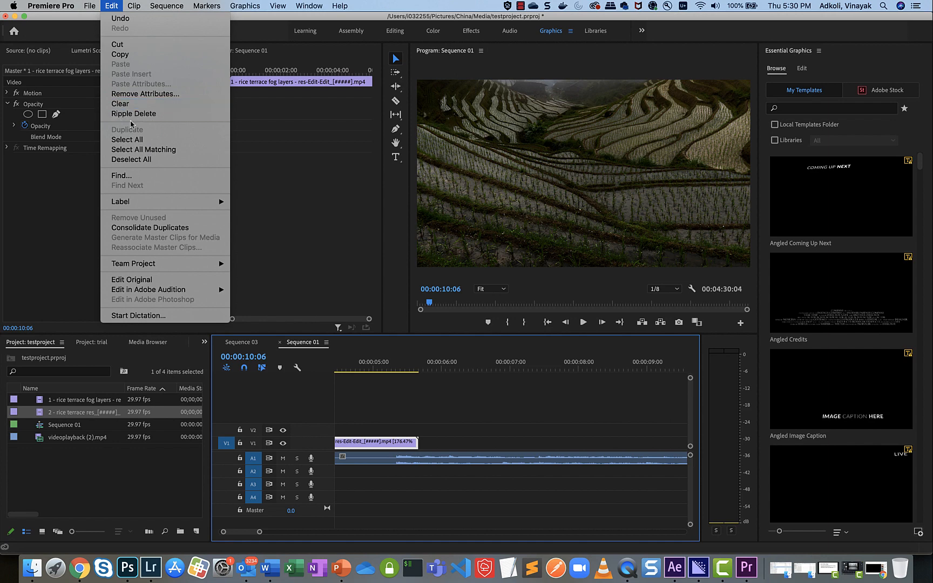
{"action": "mouse_move", "coordinate": [126, 10]}
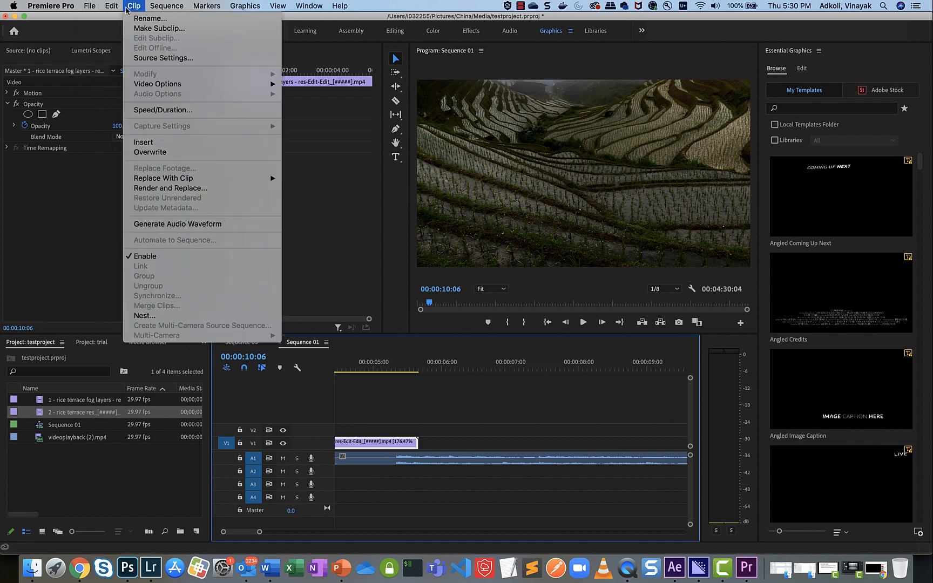
{"action": "left_click", "coordinate": [162, 110]}
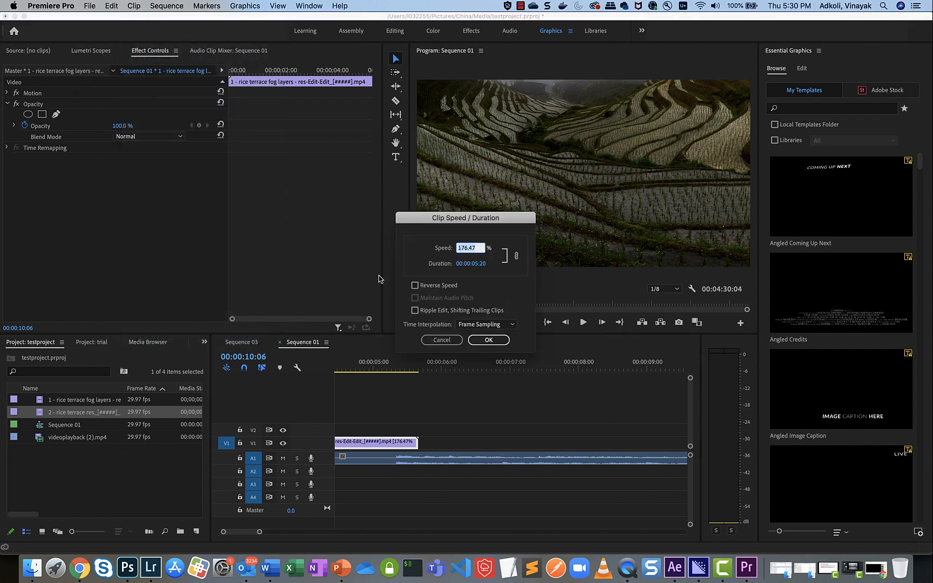
{"action": "left_click", "coordinate": [481, 264]}
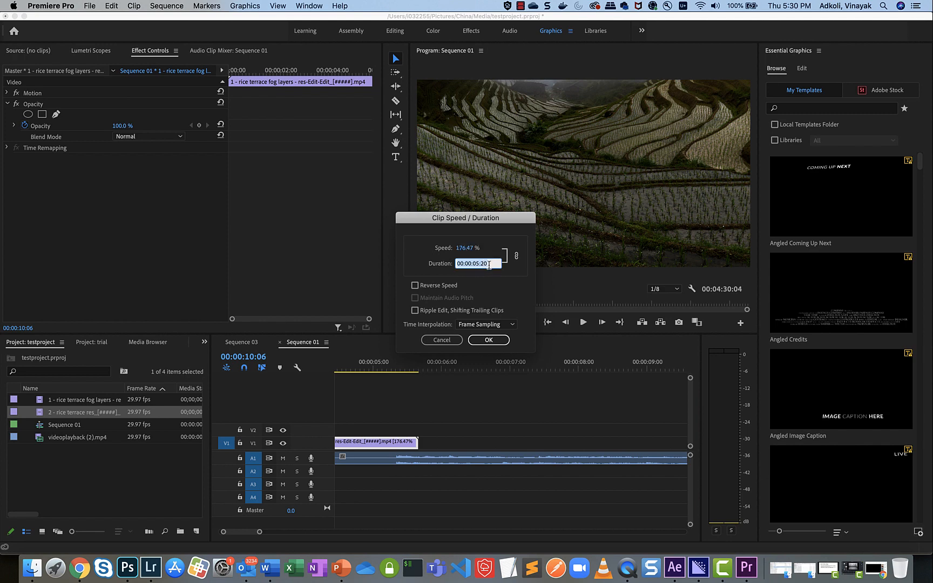
{"action": "left_click", "coordinate": [488, 264]}
{"action": "key", "text": "Return"}
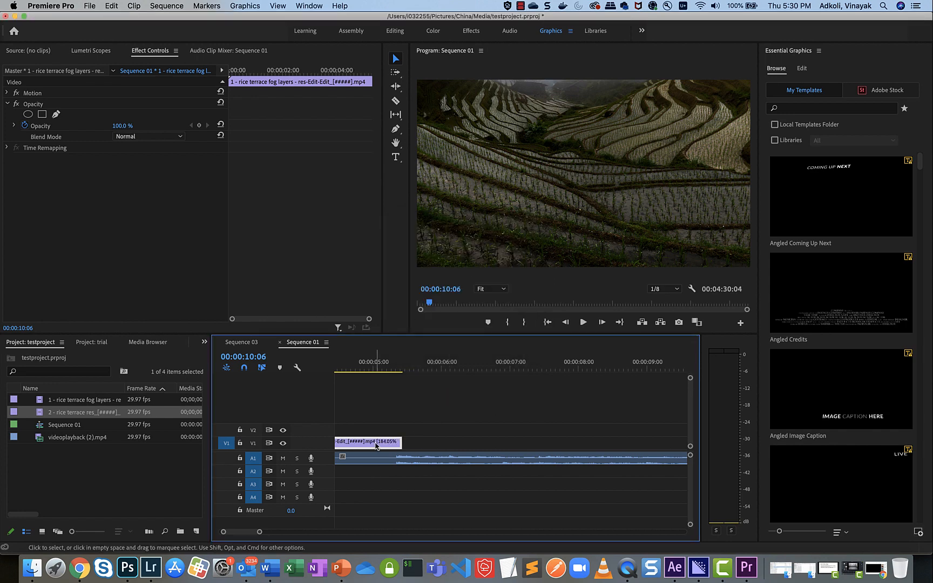
Set the fog layers clip's duration to 00:00:05:10 so that its end lines up with the start of the music.
{"action": "left_click", "coordinate": [111, 6]}
{"action": "mouse_move", "coordinate": [127, 6]}
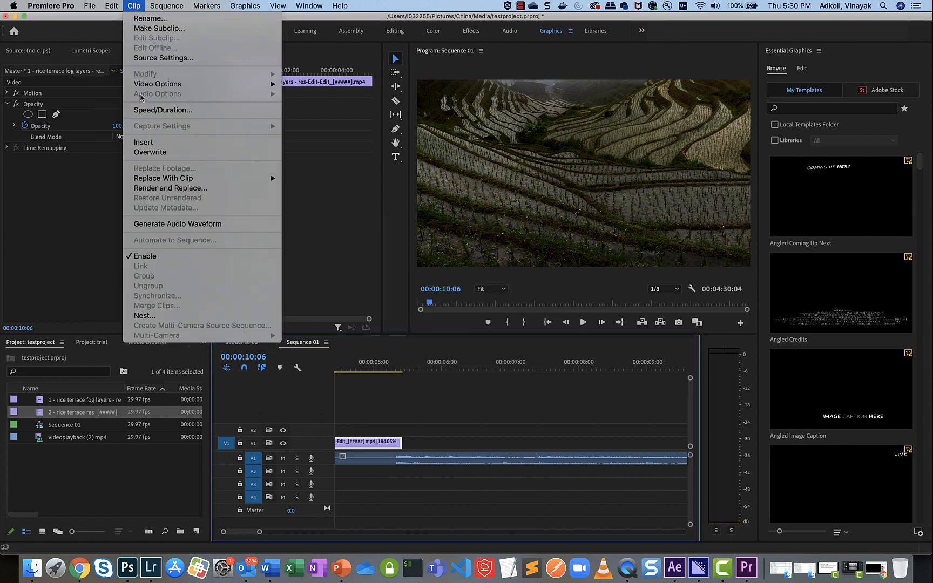
{"action": "left_click", "coordinate": [157, 109]}
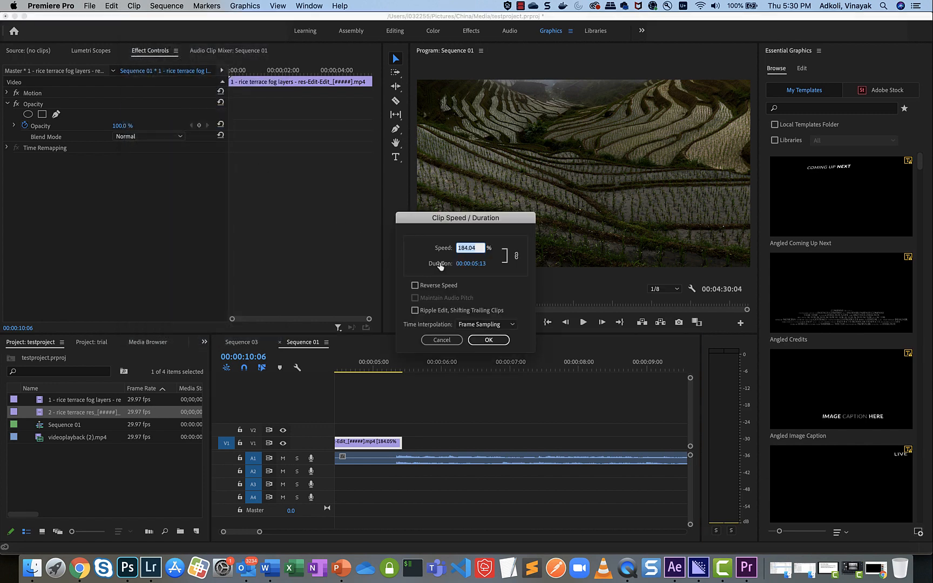
{"action": "left_click", "coordinate": [480, 266]}
{"action": "left_click", "coordinate": [488, 263]}
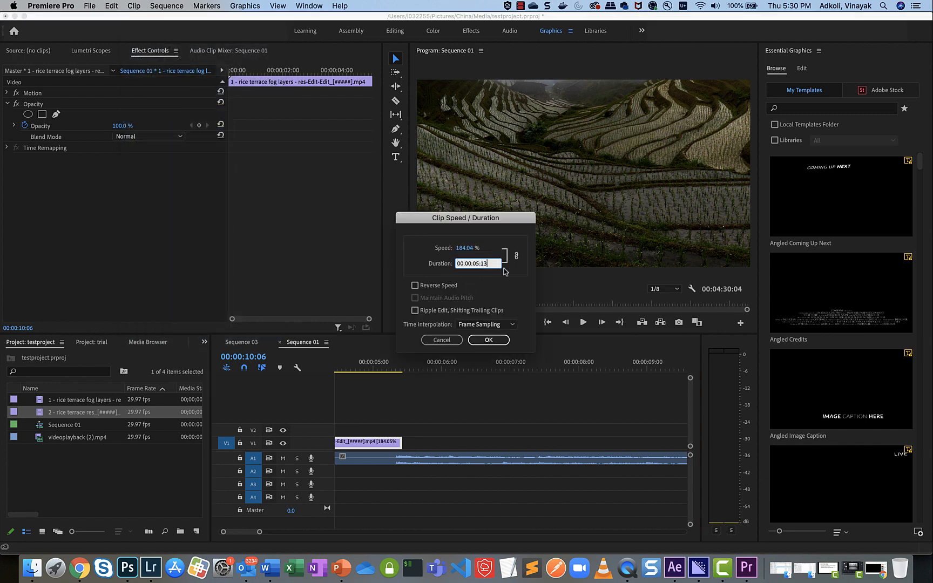
{"action": "left_click", "coordinate": [500, 345]}
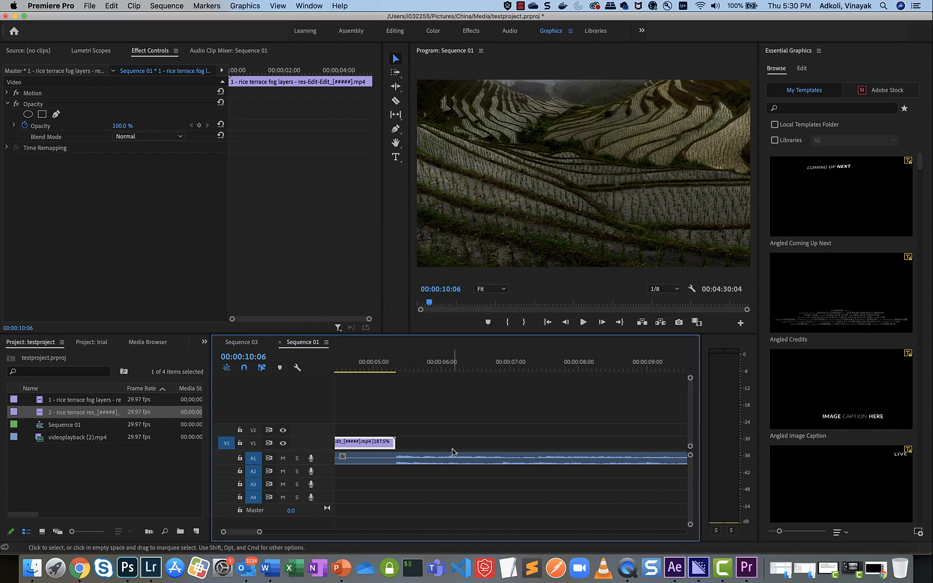
Move the 2 - rice terrace res clip on V1 back to start directly at the end of the fog layers clip.
{"action": "left_click_drag", "start_coordinate": [260, 533], "coordinate": [263, 534]}
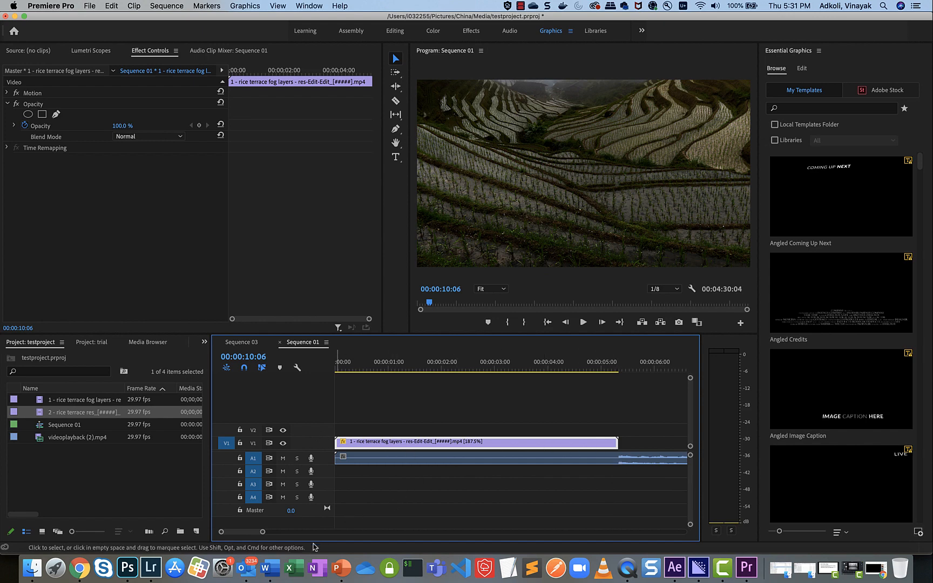
{"action": "scroll", "coordinate": [250, 533], "scroll_direction": "right", "scroll_amount": 10}
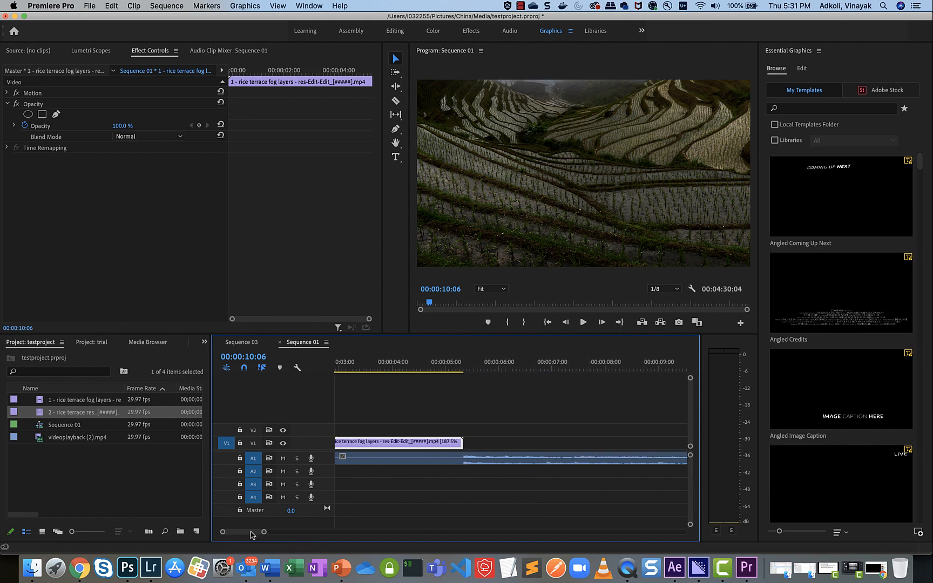
{"action": "left_click_drag", "start_coordinate": [488, 446], "coordinate": [390, 447]}
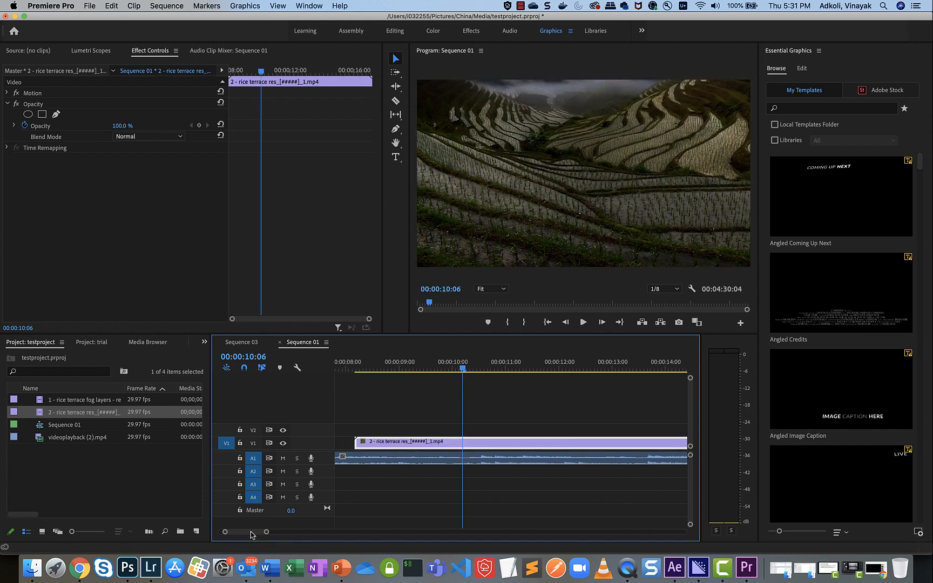
{"action": "scroll", "coordinate": [250, 534], "scroll_direction": "left", "scroll_amount": 3}
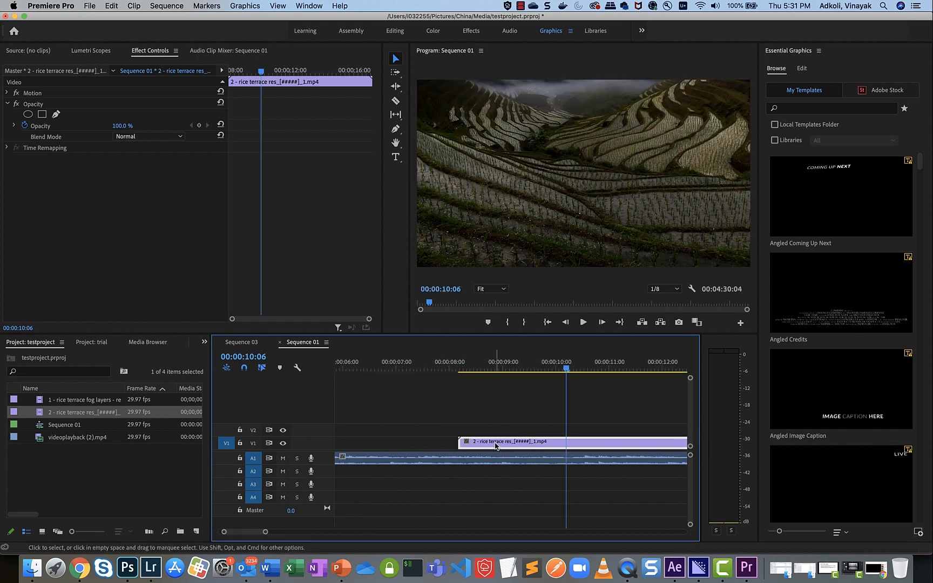
{"action": "left_click_drag", "start_coordinate": [495, 446], "coordinate": [373, 445]}
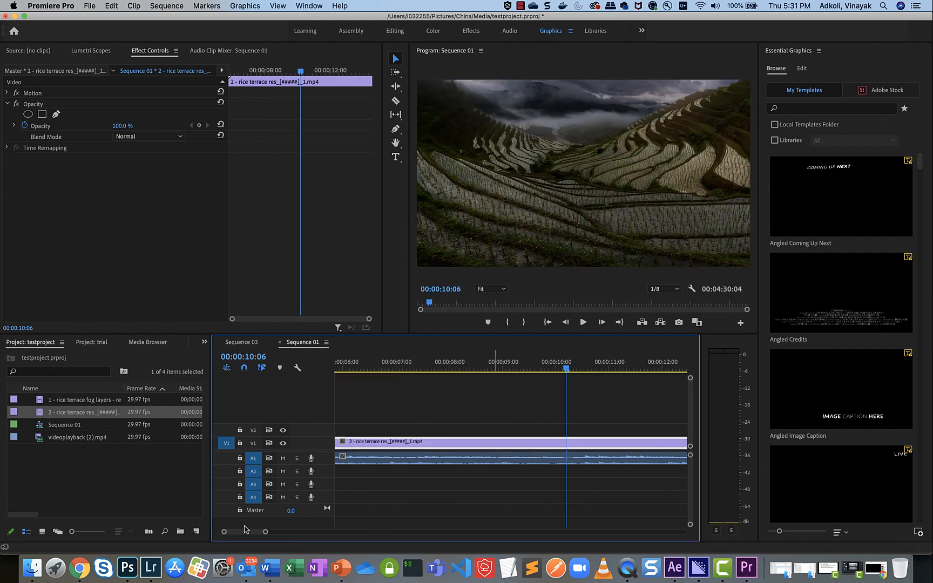
{"action": "left_click_drag", "start_coordinate": [245, 535], "coordinate": [242, 536]}
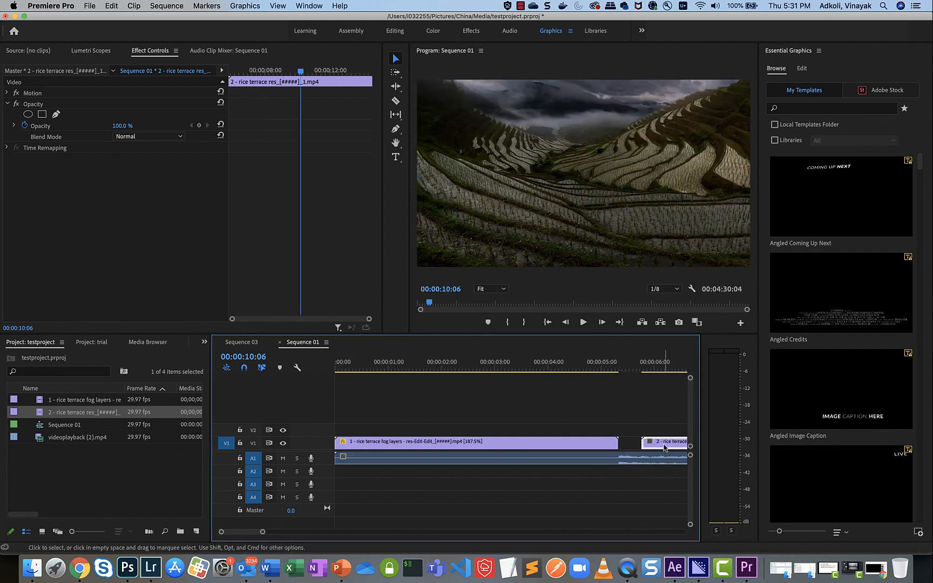
{"action": "left_click_drag", "start_coordinate": [666, 447], "coordinate": [644, 447]}
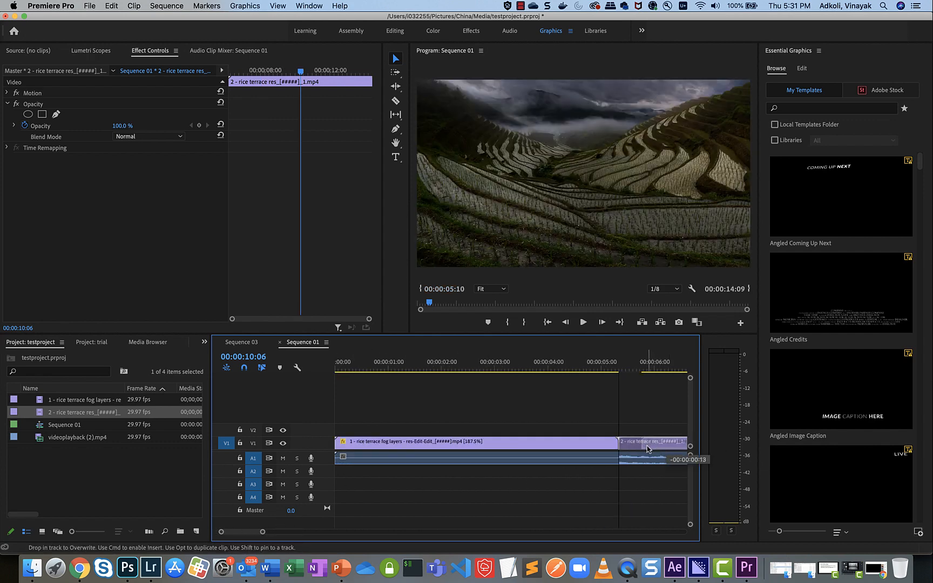
Play Sequence 01 from its beginning through the cut to the second clip to check the timing against the music.
{"action": "left_click_drag", "start_coordinate": [249, 531], "coordinate": [253, 532]}
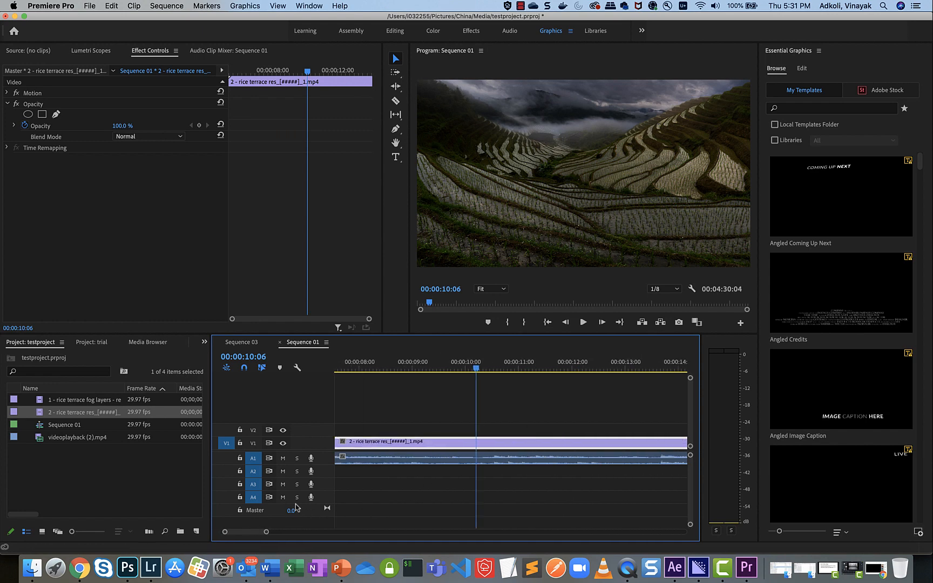
{"action": "left_click_drag", "start_coordinate": [475, 368], "coordinate": [152, 357]}
{"action": "key", "text": "space"}
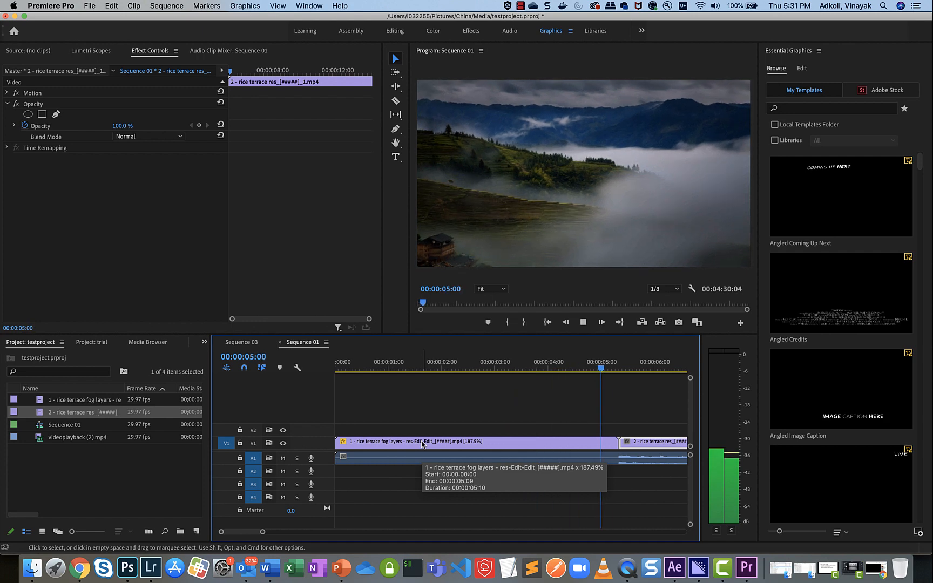
{"action": "key", "text": "space"}
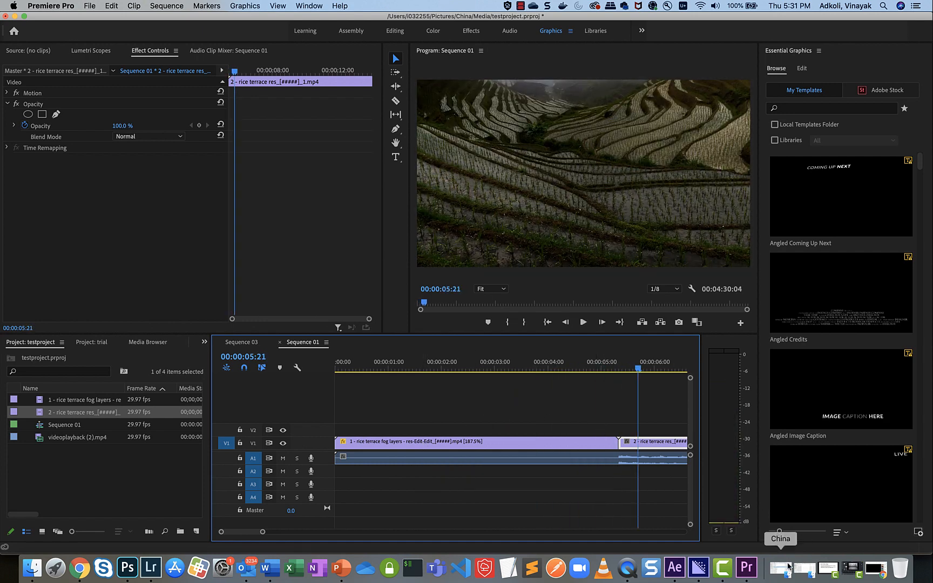
{"action": "left_click", "coordinate": [724, 568]}
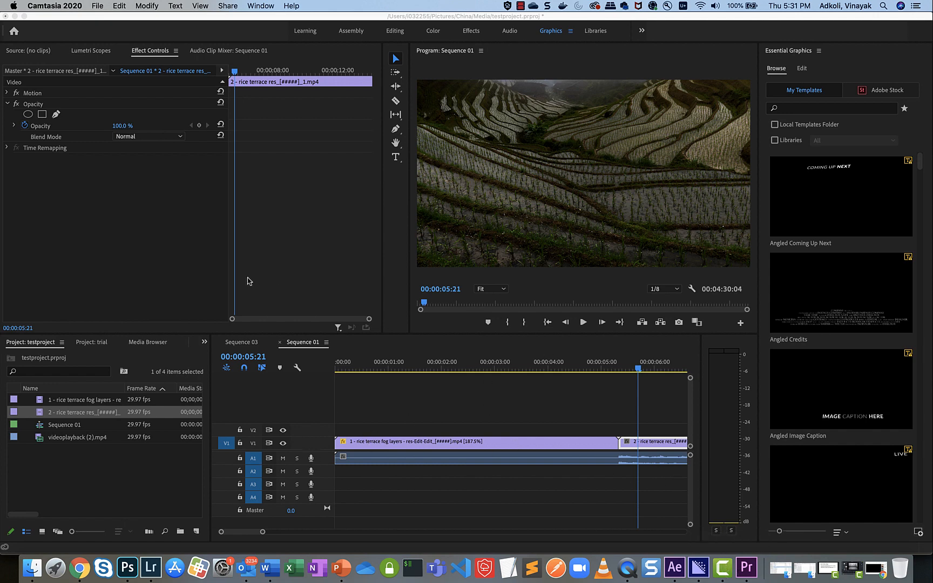
{"action": "left_click", "coordinate": [14, 16]}
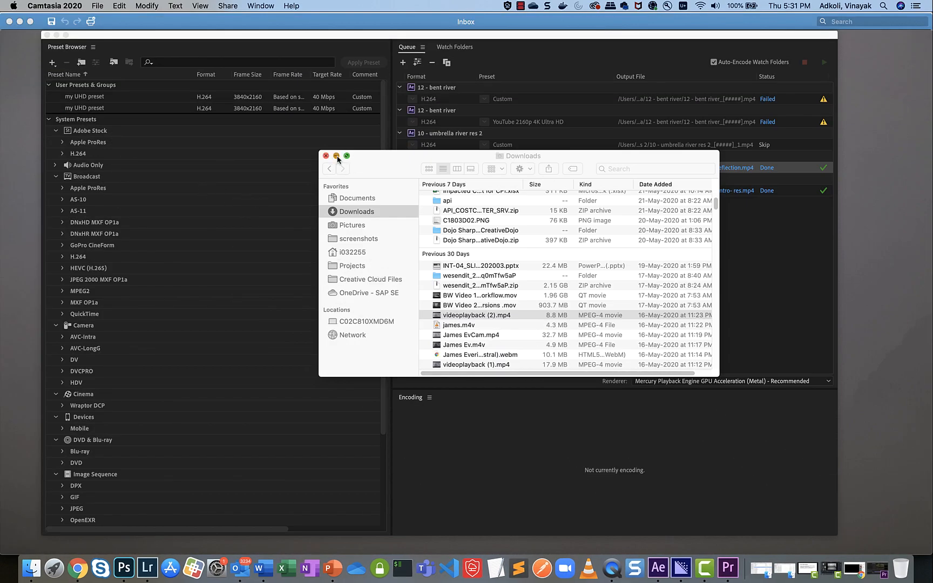
{"action": "left_click", "coordinate": [336, 157]}
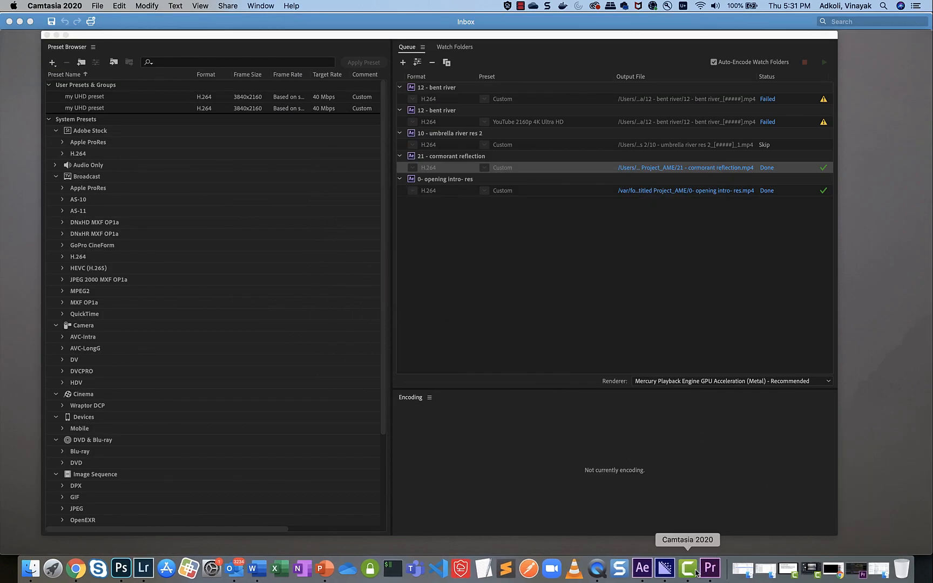
{"action": "left_click", "coordinate": [710, 567]}
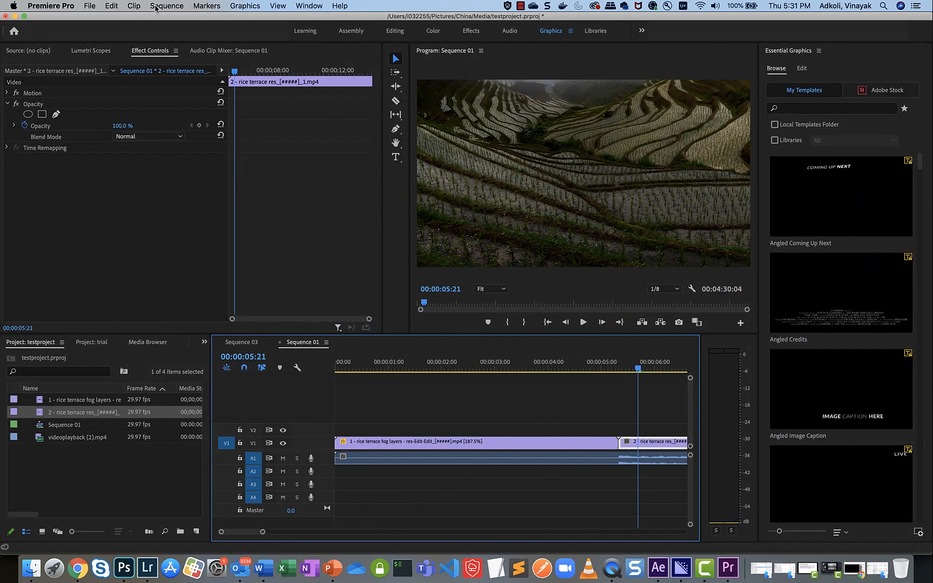
Configure the media export of Sequence 01 with the YouTube 2160p 4K Ultra HD preset and maximum render quality.
{"action": "left_click", "coordinate": [90, 6]}
{"action": "mouse_move", "coordinate": [133, 284]}
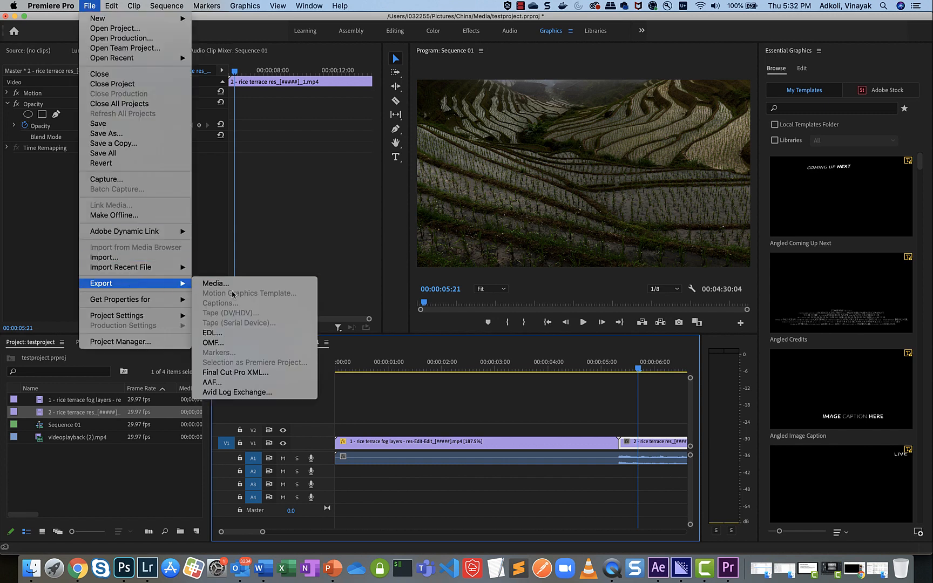
{"action": "left_click", "coordinate": [268, 281]}
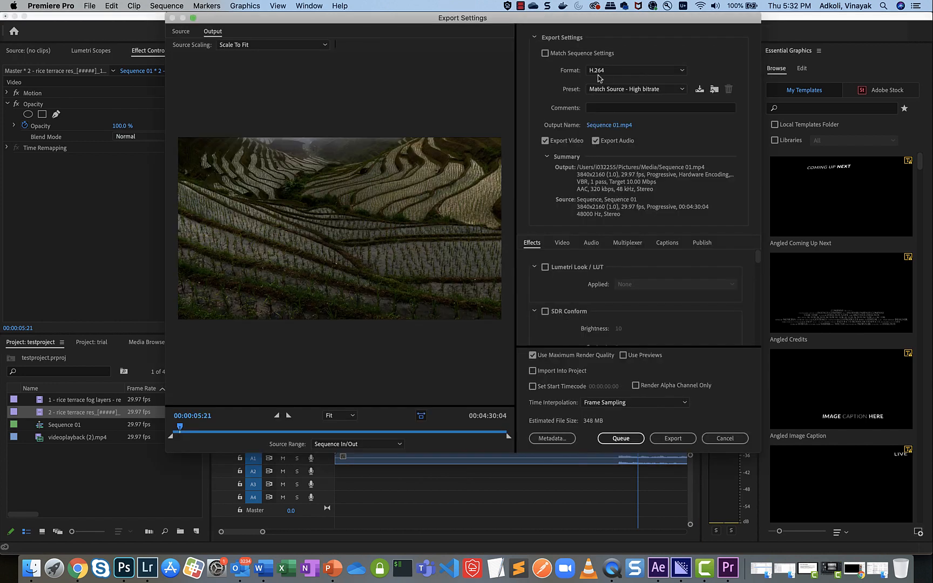
{"action": "left_click", "coordinate": [614, 91]}
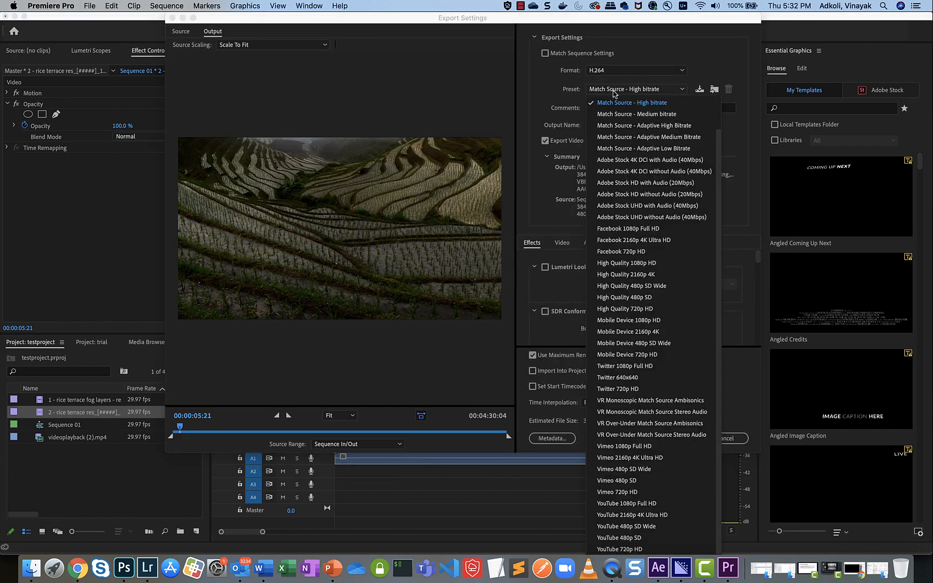
{"action": "left_click", "coordinate": [628, 517]}
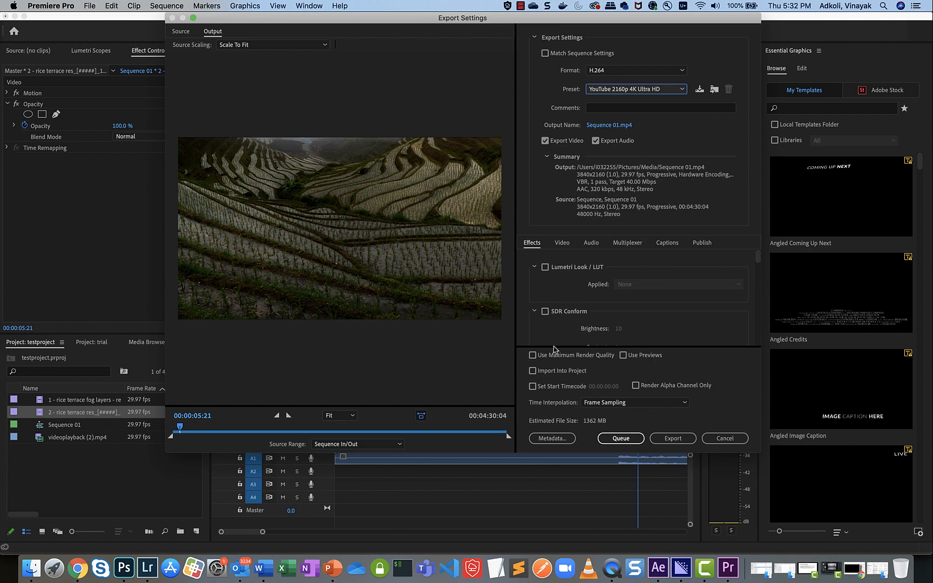
{"action": "left_click", "coordinate": [532, 355]}
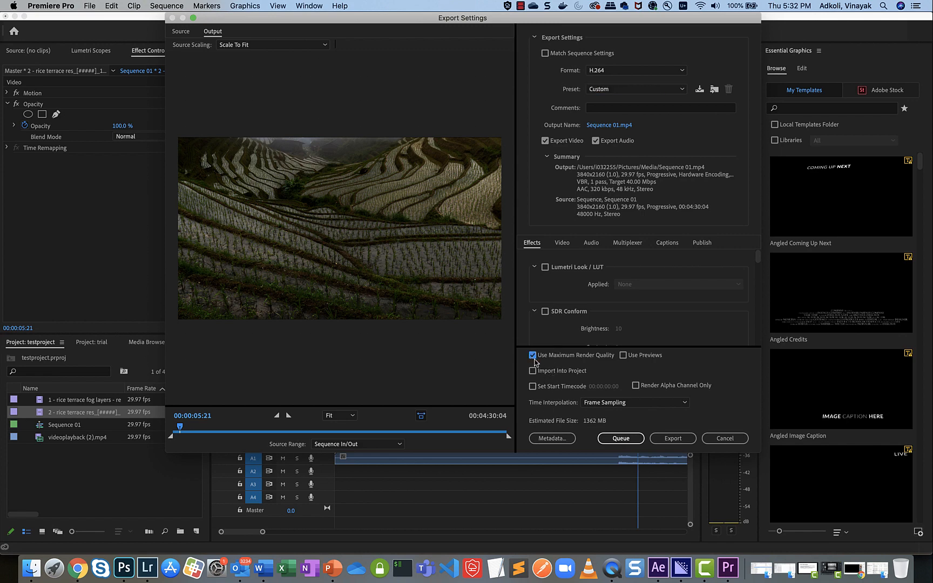
Send the Sequence 01 export to the Media Encoder queue and start encoding it.
{"action": "left_click", "coordinate": [622, 439]}
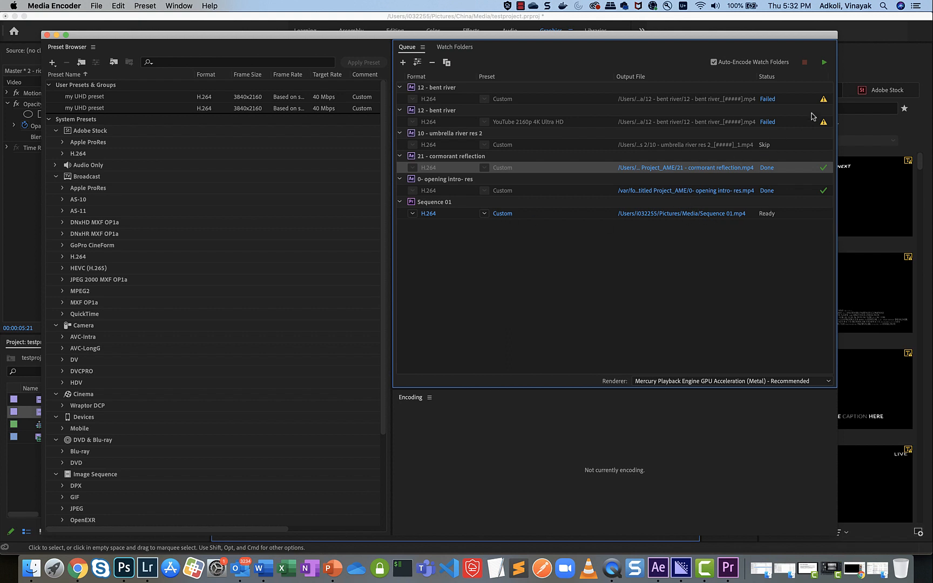
{"action": "left_click", "coordinate": [824, 63]}
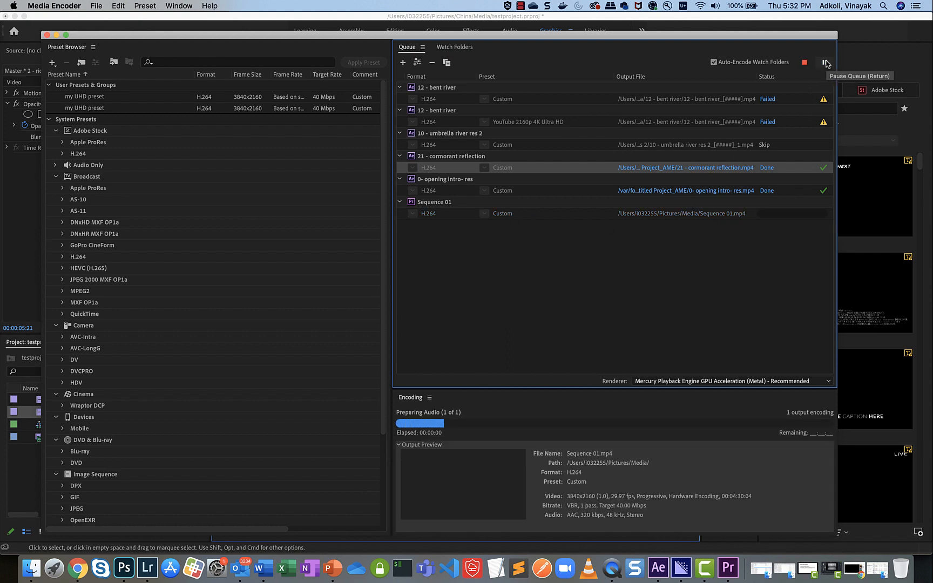